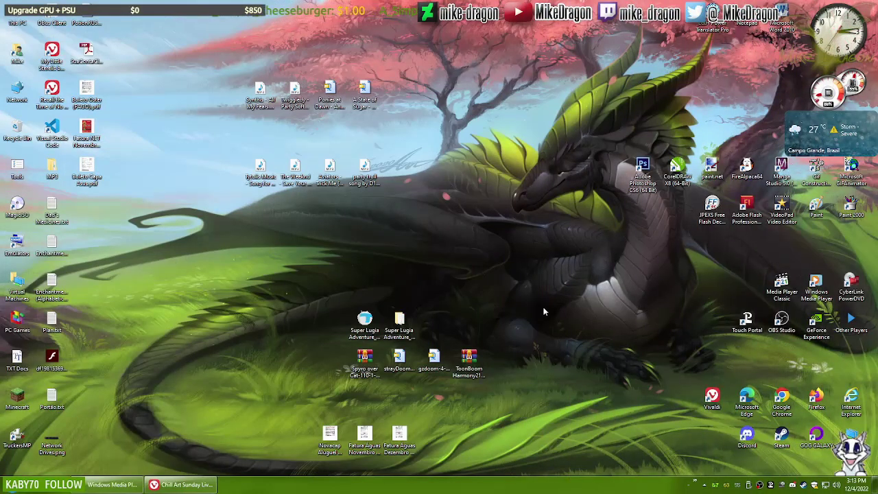
- Open the oC - Photoshop folder inside the WIP folder in File Explorer and browse its contents
{"action": "key", "text": "super+e"}
{"action": "key", "text": "Return"}
{"action": "key", "text": "Return"}
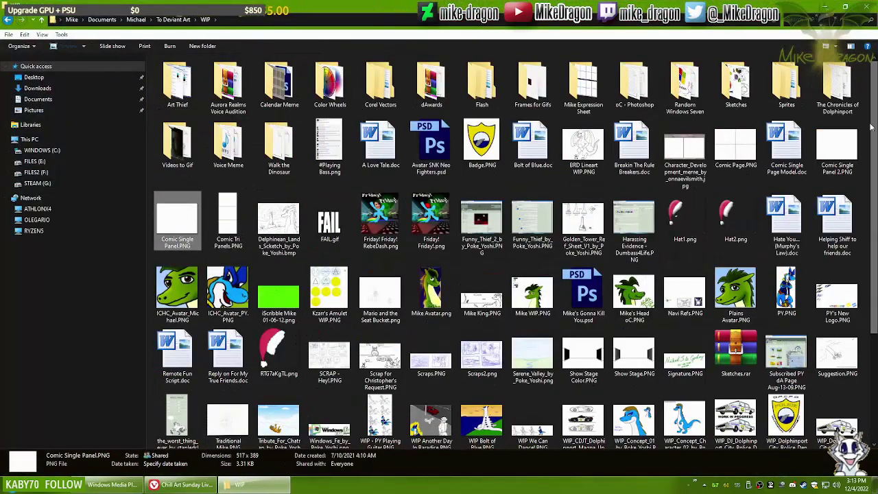
{"action": "key", "text": "o"}
{"action": "key", "text": "Return"}
{"action": "scroll", "coordinate": [522, 144], "scroll_direction": "down", "scroll_amount": 15}
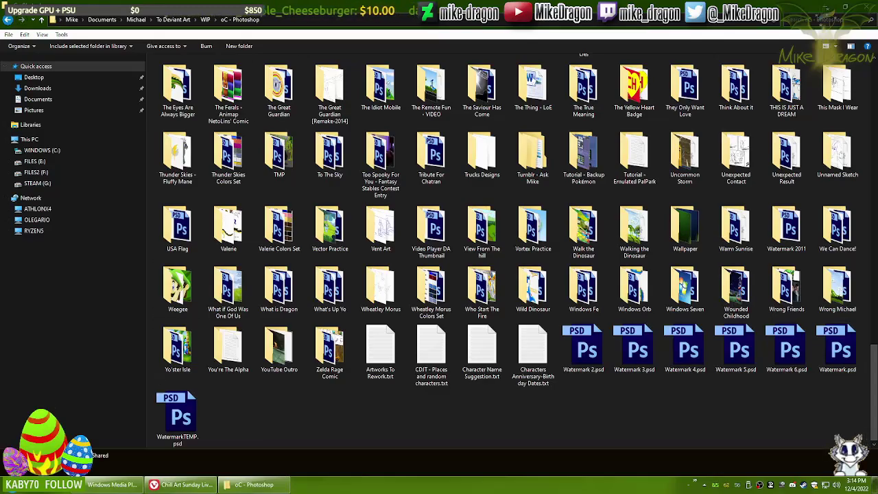
- Switch to Vivaldi and view the Google Images results for "Bolas de natal"
{"action": "key", "text": "alt+Tab"}
{"action": "key", "text": "ctrl+Tab"}
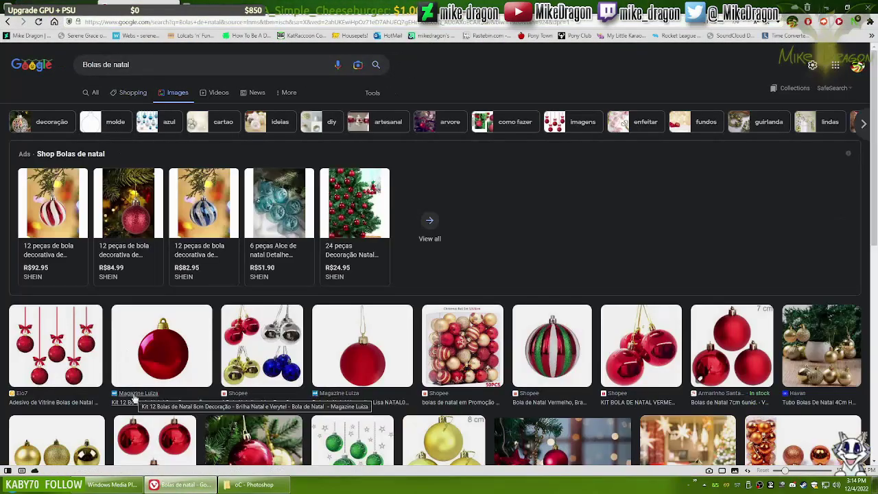
- Return to the oC - Photoshop folder in File Explorer and open the Commissions folder
{"action": "key", "text": "alt+Tab"}
{"action": "left_click_drag", "start_coordinate": [873, 370], "coordinate": [873, 86]}
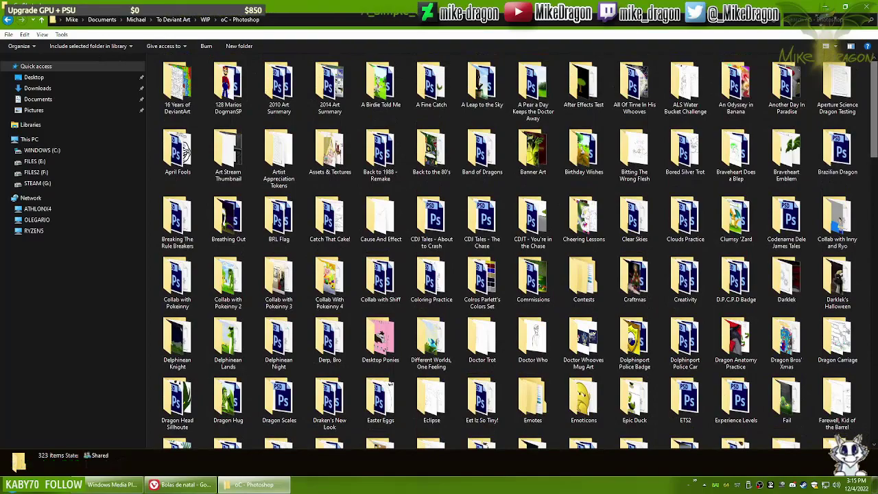
{"action": "double_click", "coordinate": [533, 281]}
{"action": "key", "text": "super+d"}
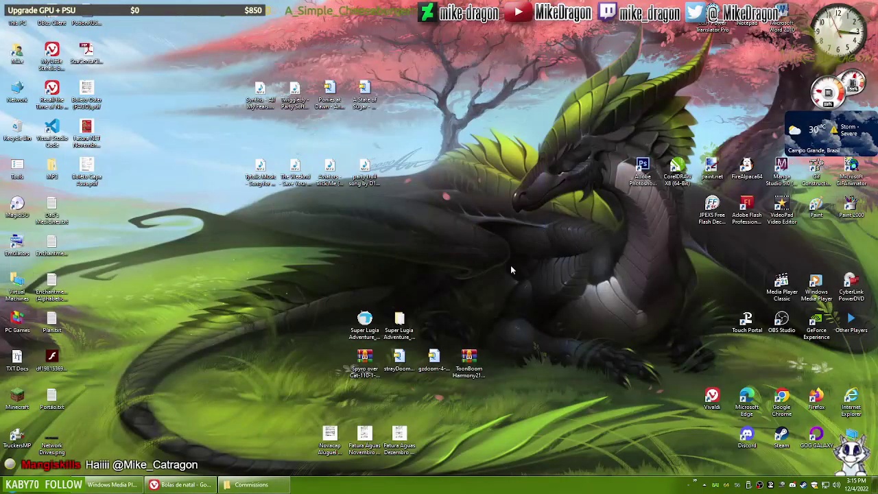
{"action": "key", "text": "super+d"}
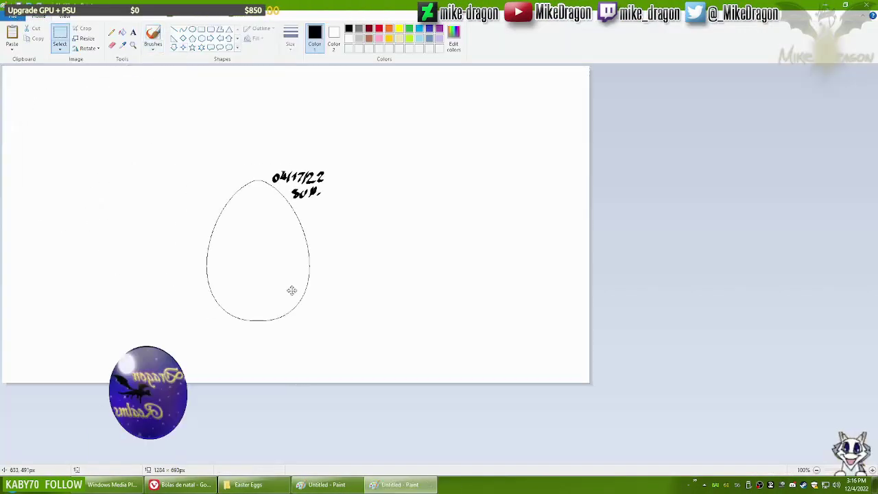
- In Paint, erase the handwritten note beside the egg outline and draw a red circle over the lower part of the egg
{"action": "left_click", "coordinate": [111, 45]}
{"action": "left_click_drag", "start_coordinate": [288, 157], "coordinate": [317, 179]}
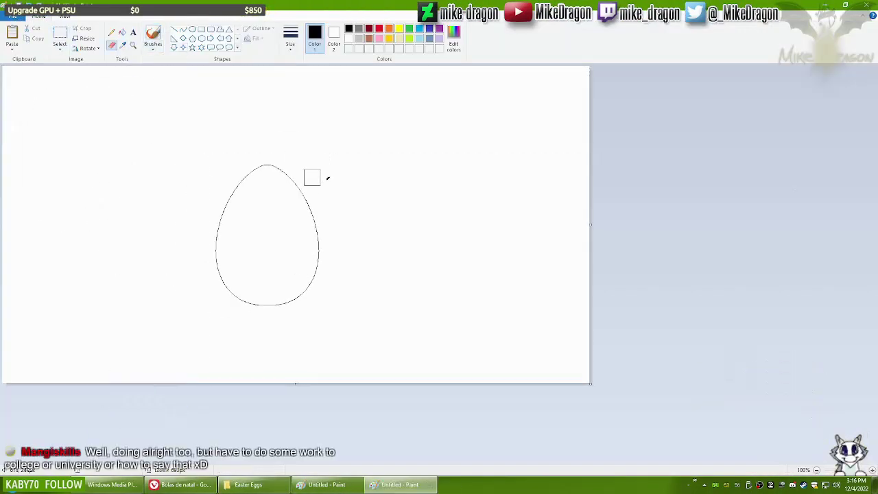
{"action": "left_click", "coordinate": [192, 29]}
{"action": "left_click", "coordinate": [379, 28]}
{"action": "left_click_drag", "start_coordinate": [213, 197], "coordinate": [321, 306]}
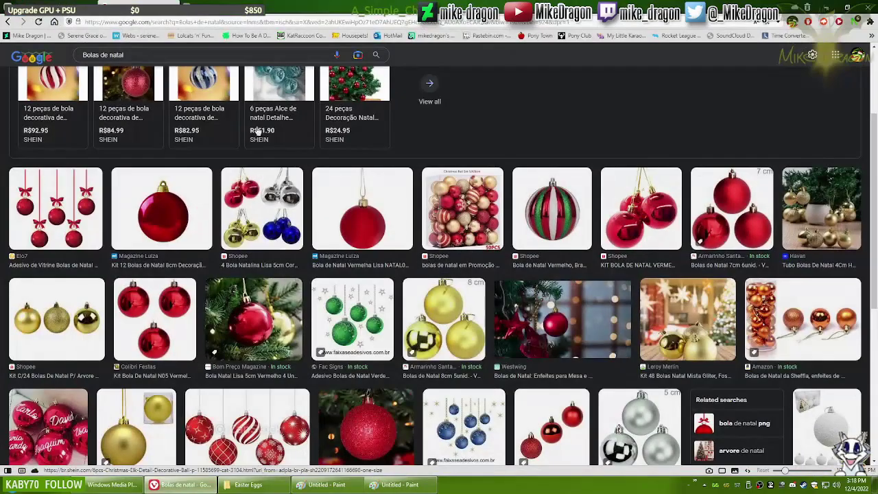
- In Vivaldi, view the red Magazine Luiza ball image and run a web search for Pilsener
{"action": "left_click", "coordinate": [157, 216]}
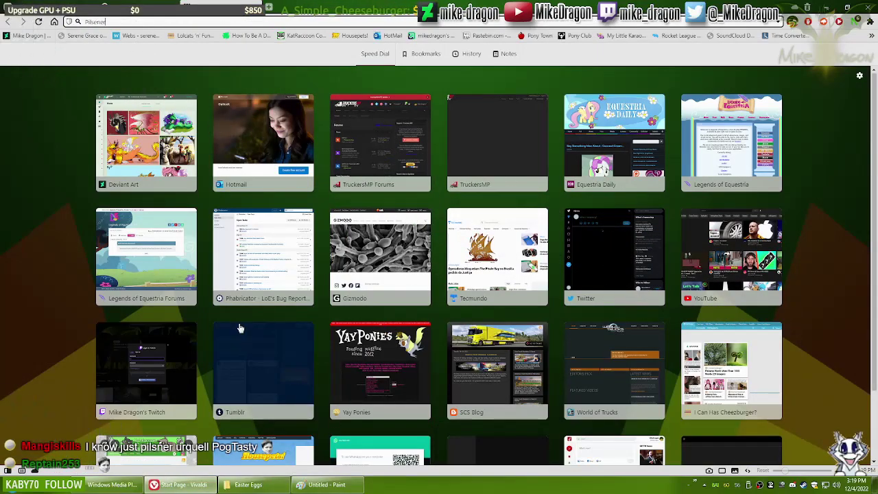
{"action": "key", "text": "Return"}
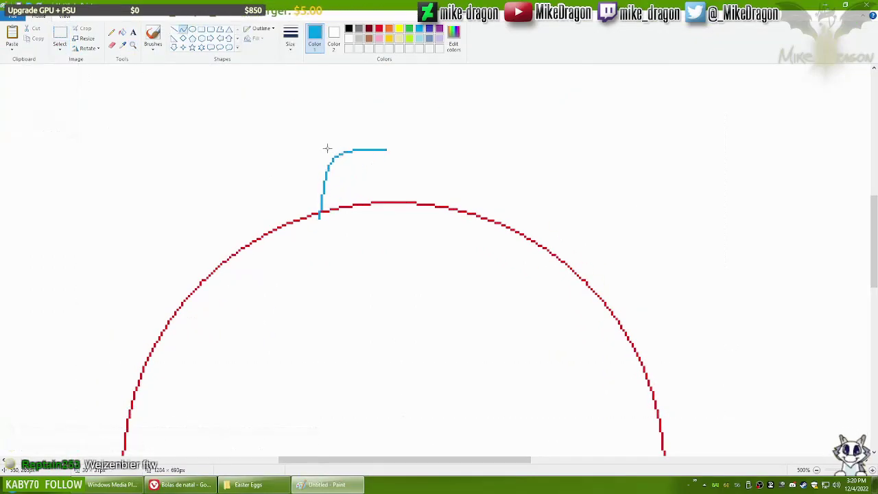
- In Paint, tidy the blue cap outline on the red circle and draw the hanging loop's left arcs in blue
{"action": "left_click", "coordinate": [112, 44]}
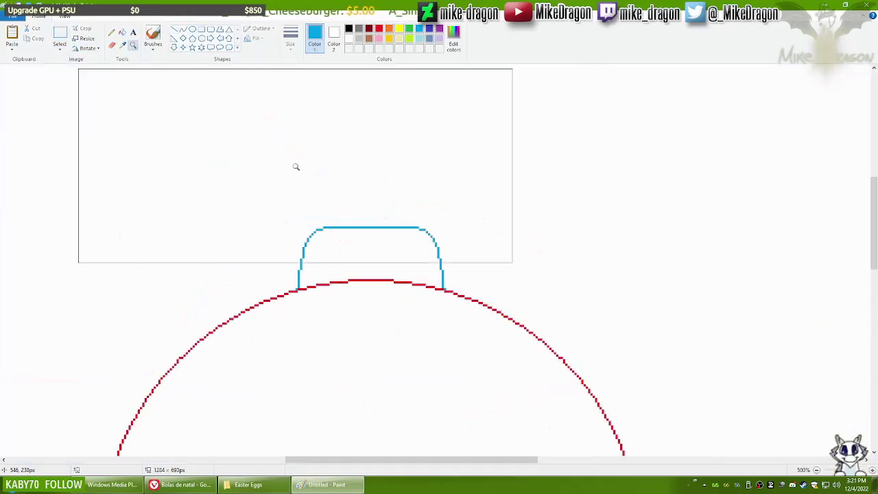
{"action": "mouse_move", "coordinate": [291, 237]}
{"action": "left_mouse_down"}
{"action": "mouse_move", "coordinate": [335, 190]}
{"action": "mouse_move", "coordinate": [293, 191]}
{"action": "mouse_move", "coordinate": [329, 185]}
{"action": "left_mouse_up"}
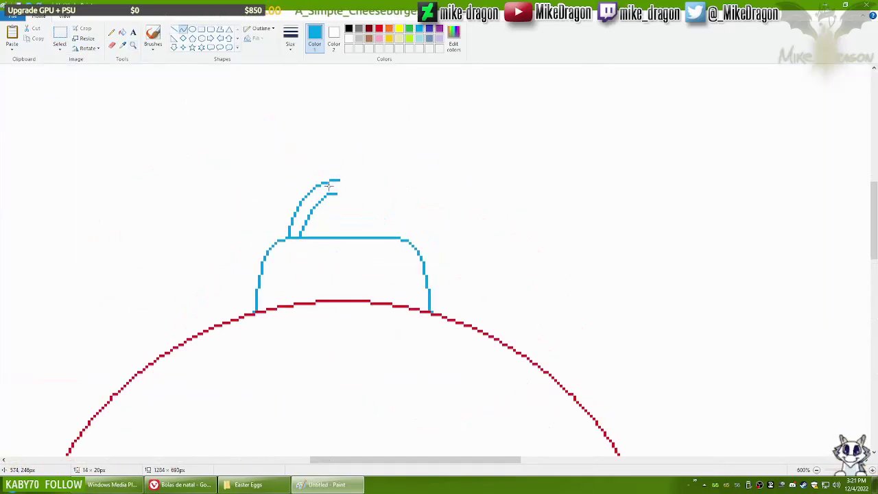
- Try to refine the loop's inner left arc by erasing the blue stroke beside its yellow replacement curve
{"action": "left_click", "coordinate": [419, 28]}
{"action": "left_click", "coordinate": [290, 37]}
{"action": "left_click", "coordinate": [273, 79]}
{"action": "left_click", "coordinate": [111, 45]}
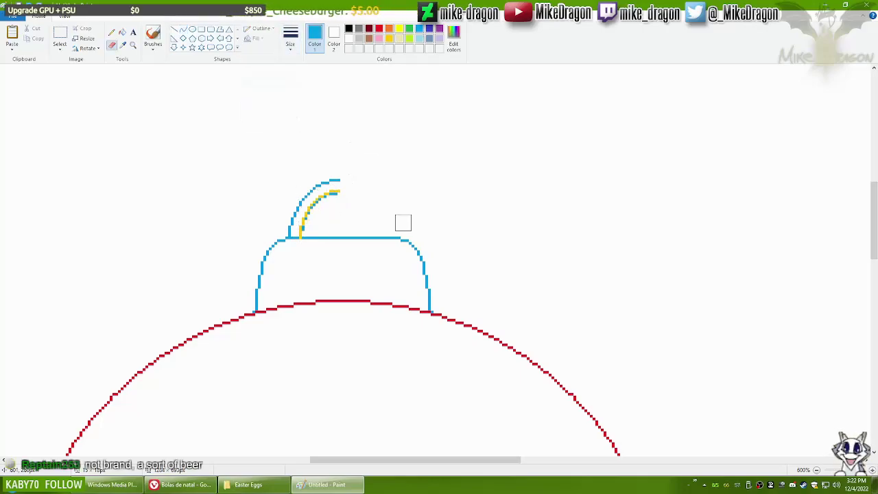
{"action": "key", "text": "ctrl+z"}
{"action": "key", "text": "ctrl+a"}
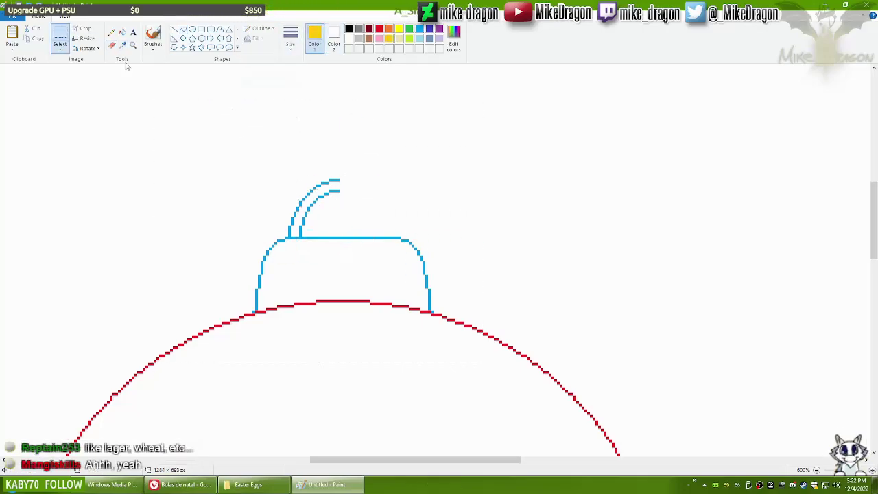
- Redraw the loop's inner arc further inside, recolour it blue, and mirror both arcs to form the right half
{"action": "left_click_drag", "start_coordinate": [339, 201], "coordinate": [313, 226]}
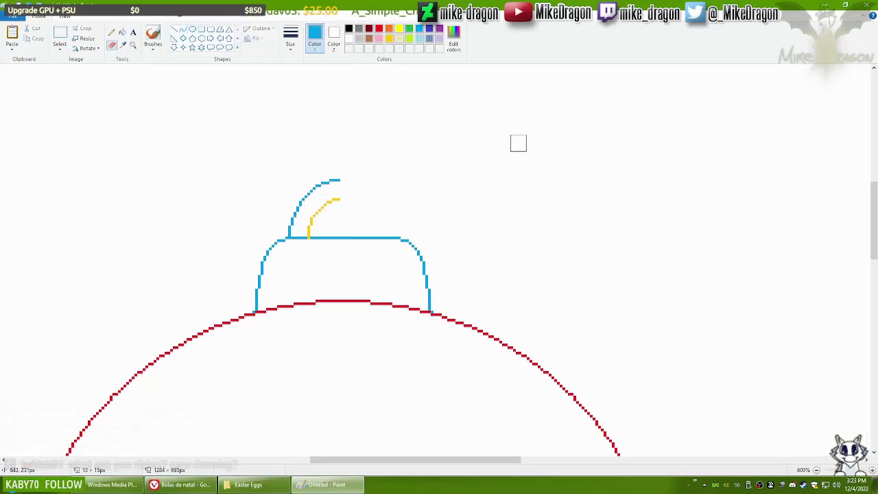
{"action": "left_click", "coordinate": [59, 45]}
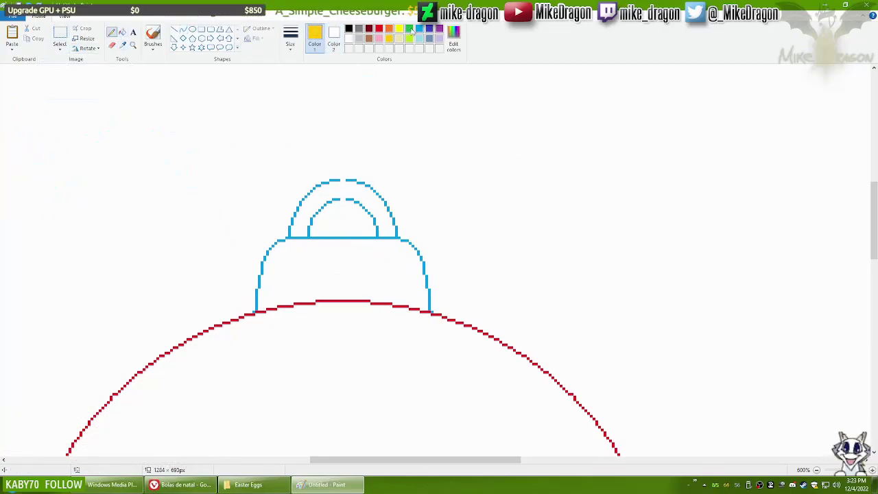
- Select the finished ornament sketch and crop the canvas closely around it
{"action": "scroll", "coordinate": [615, 386], "scroll_direction": "down", "scroll_amount": 5}
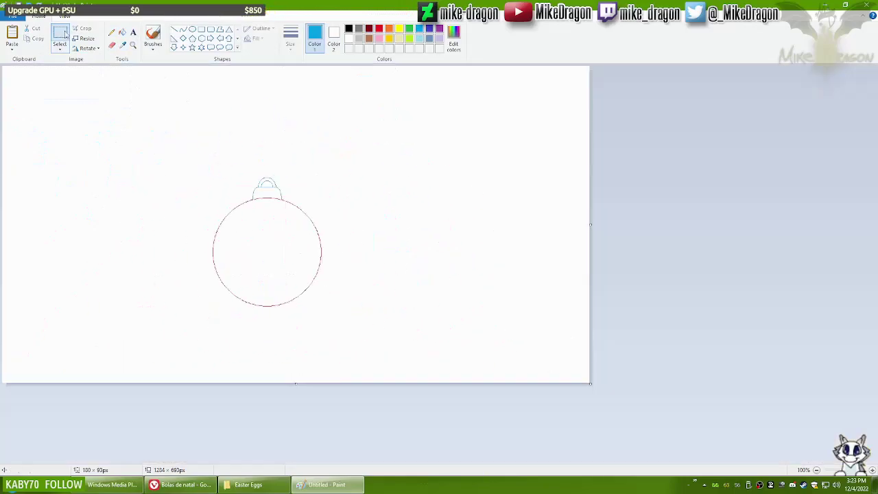
{"action": "key", "text": "ctrl+shift+x"}
{"action": "scroll", "coordinate": [613, 222], "scroll_direction": "up", "scroll_amount": 3}
- Widen the canvas to 382 px and handwrite the date beside the ornament with a black brush
{"action": "left_click", "coordinate": [153, 49]}
{"action": "left_click", "coordinate": [103, 65]}
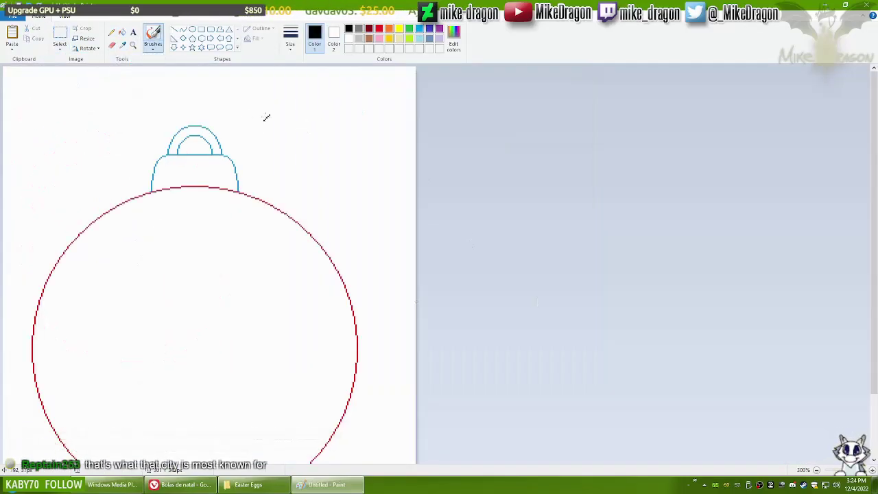
{"action": "left_click_drag", "start_coordinate": [415, 301], "coordinate": [526, 302]}
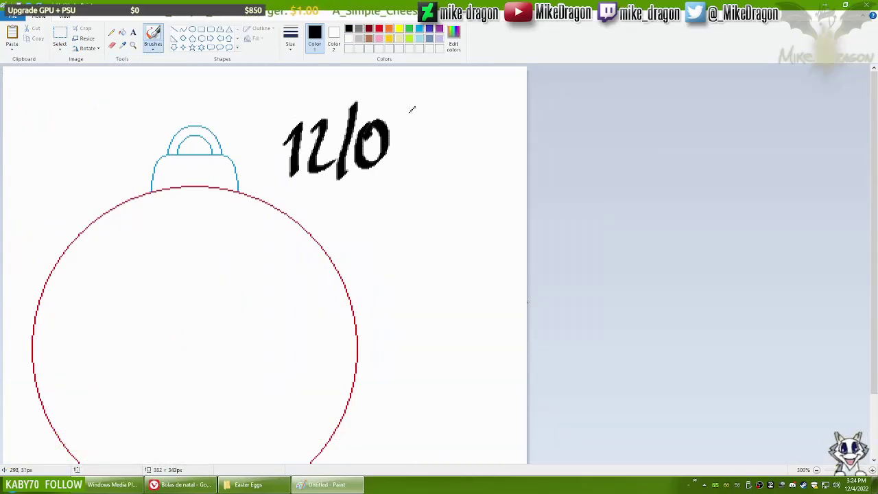
{"action": "left_click_drag", "start_coordinate": [174, 329], "coordinate": [100, 414]}
{"action": "left_click_drag", "start_coordinate": [102, 369], "coordinate": [137, 396]}
- In File Explorer, name the new folder in oC - Photoshop "Christmas Tree Balls" and open it
{"action": "key", "text": "alt+Tab"}
{"action": "key", "text": "alt+Tab"}
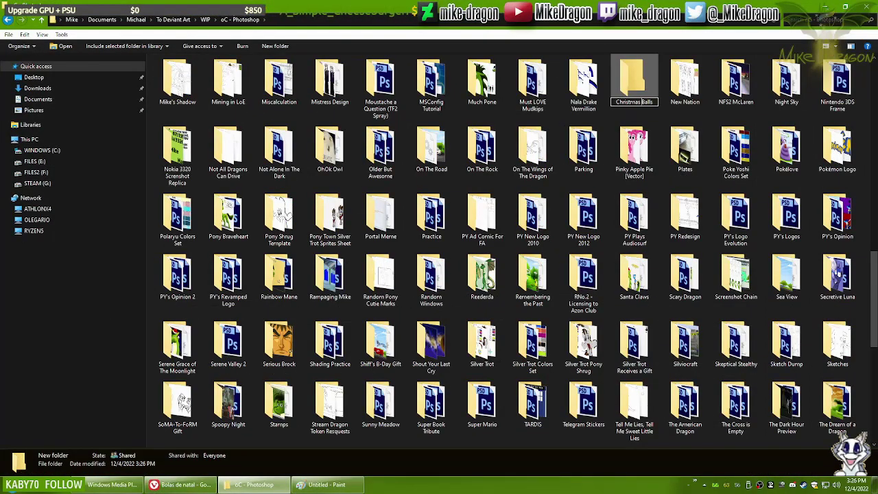
{"action": "type", "text": "Tree"}
{"action": "key", "text": "Return"}
{"action": "key", "text": "Return"}
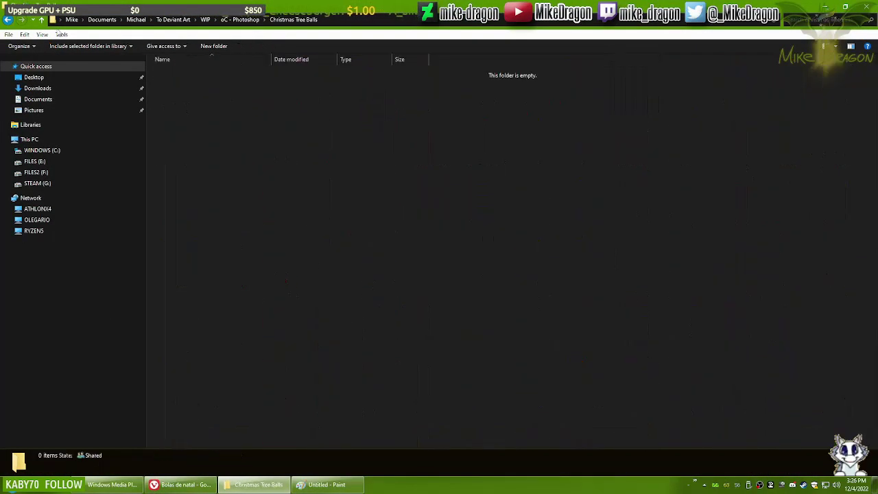
- Save the Paint drawing as Ball Sketch in PNG format in the Christmas Tree Balls folder, checking the Easter Eggs folder beforehand
{"action": "key", "text": "alt+Tab"}
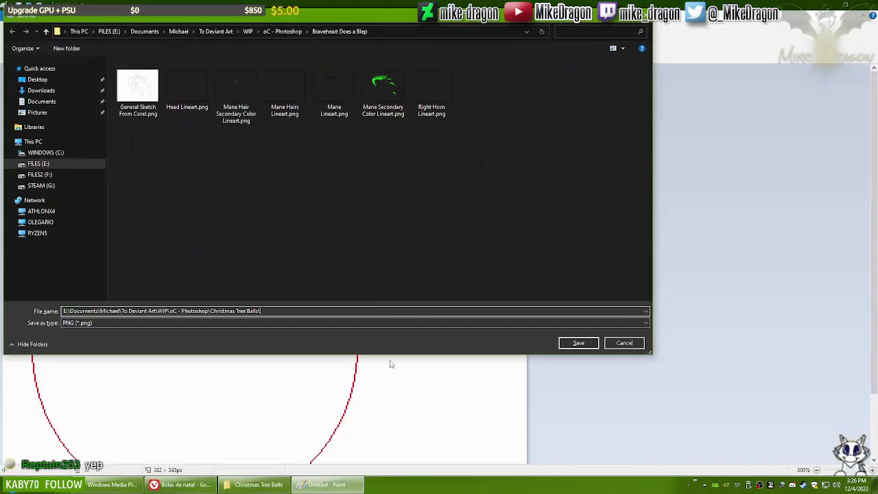
{"action": "key", "text": "Return"}
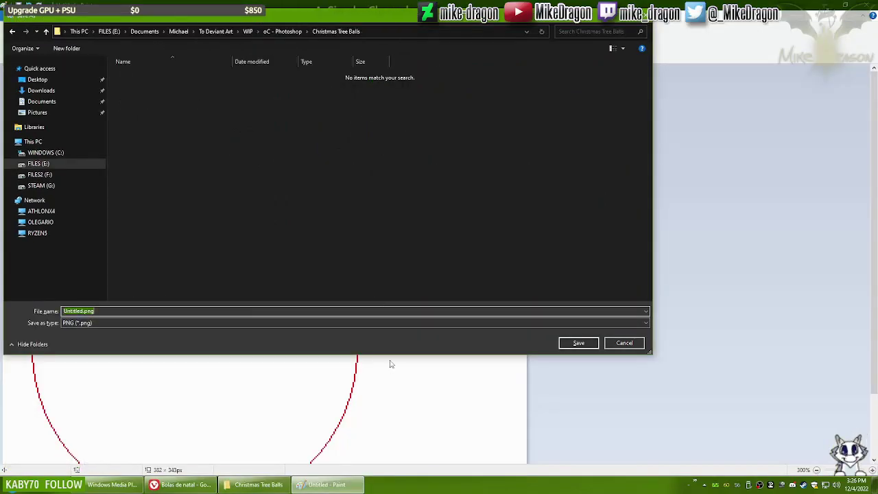
{"action": "key", "text": "alt+Tab"}
{"action": "left_click", "coordinate": [351, 21]}
{"action": "key", "text": "alt+Left"}
{"action": "key", "text": "alt+Tab"}
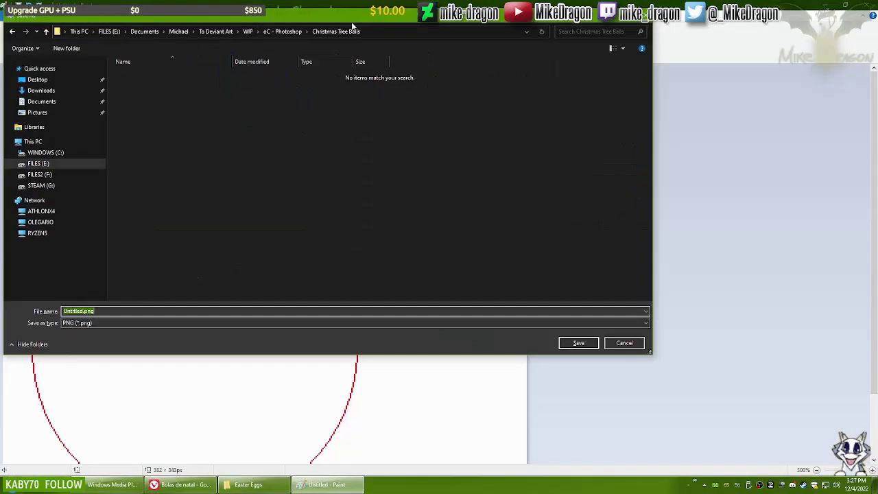
{"action": "type", "text": "Ball Sketch"}
{"action": "key", "text": "Return"}
- Remove the handwritten date and trim the canvas around the ornament to 287 x 313 px
{"action": "scroll", "coordinate": [203, 76], "scroll_direction": "down", "scroll_amount": 1}
{"action": "key", "text": "Delete"}
{"action": "mouse_move", "coordinate": [185, 67]}
{"action": "left_mouse_down"}
{"action": "mouse_move", "coordinate": [352, 210]}
{"action": "mouse_move", "coordinate": [265, 221]}
{"action": "left_mouse_up"}
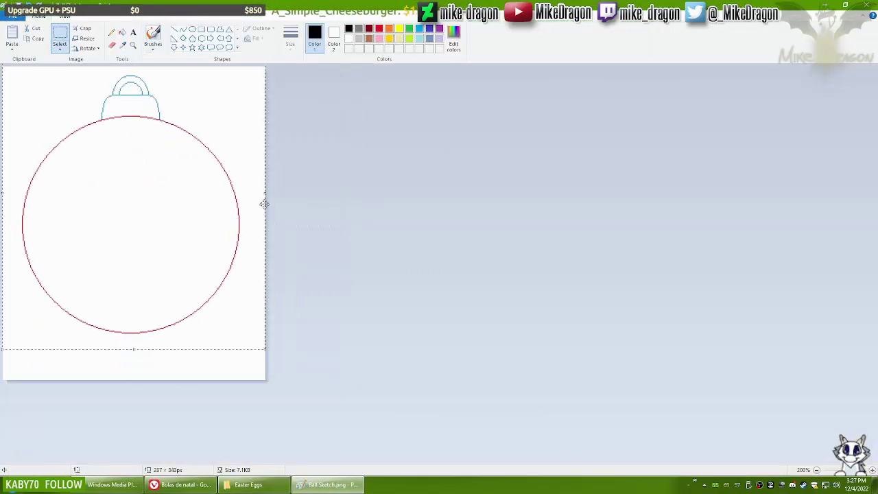
{"action": "left_click_drag", "start_coordinate": [142, 234], "coordinate": [144, 229]}
{"action": "left_click_drag", "start_coordinate": [134, 379], "coordinate": [134, 352]}
- Recolour the ornament's blue and red outlines grey and save the drawing as Sketch For Corel.png
{"action": "left_click_drag", "start_coordinate": [192, 133], "coordinate": [157, 105]}
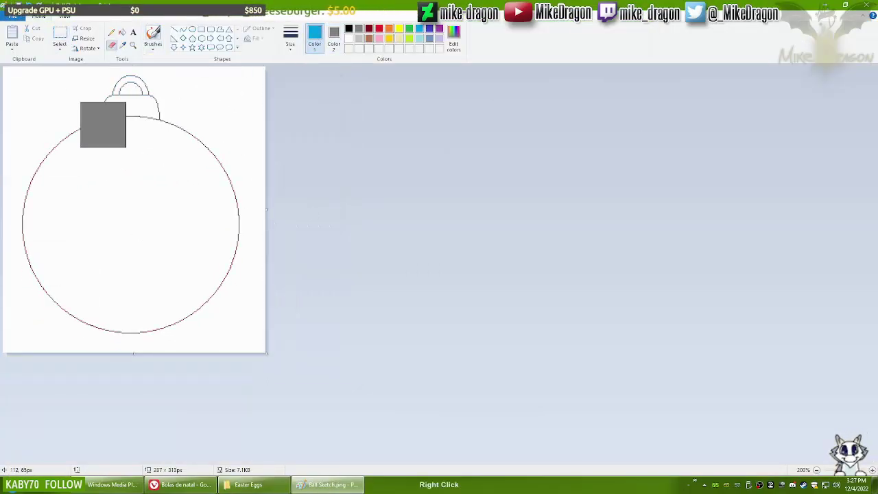
{"action": "left_click", "coordinate": [12, 15]}
{"action": "left_click", "coordinate": [30, 136]}
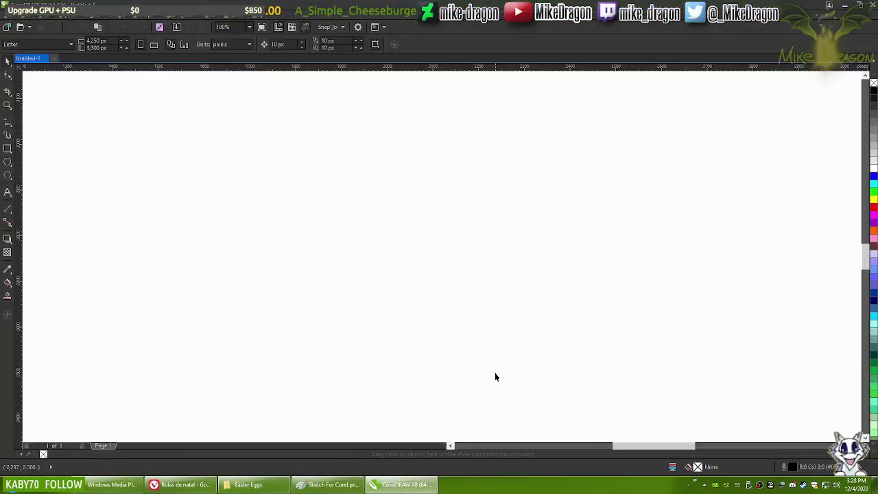
- Place Sketch For Corel.png in the CorelDRAW document and fit the page to it at 287 x 313 px
{"action": "key", "text": "alt+Tab"}
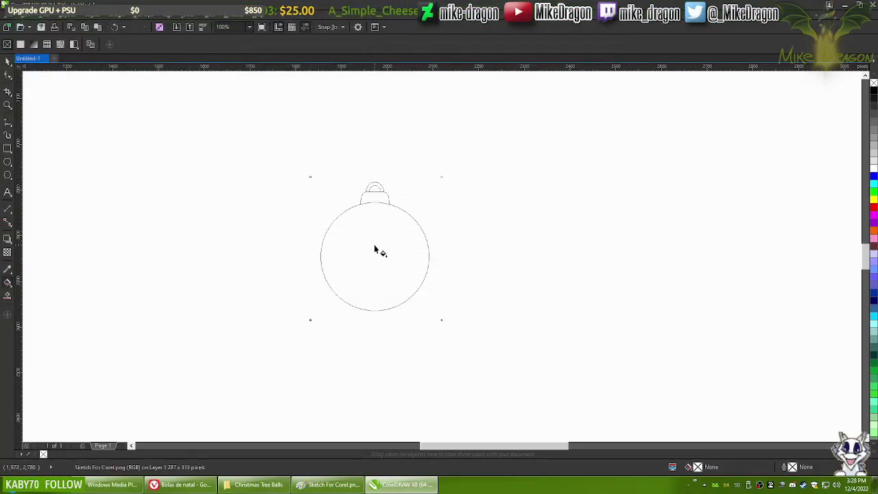
{"action": "key", "text": "shift+F2"}
{"action": "key", "text": "shift+F4"}
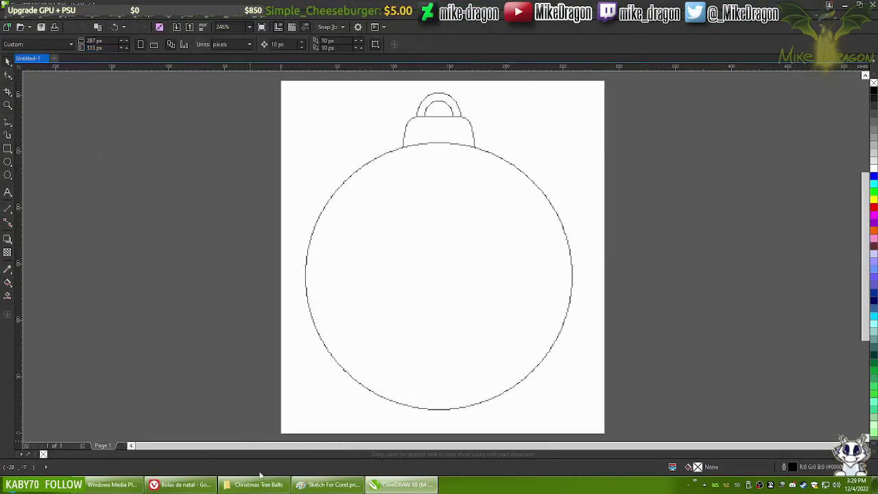
- Check the Easter Eggs folder, and save the CorelDRAW document as Linearts ALPHA0.cdr in the Christmas Tree Balls folder
{"action": "left_click", "coordinate": [270, 482]}
{"action": "double_click", "coordinate": [539, 82]}
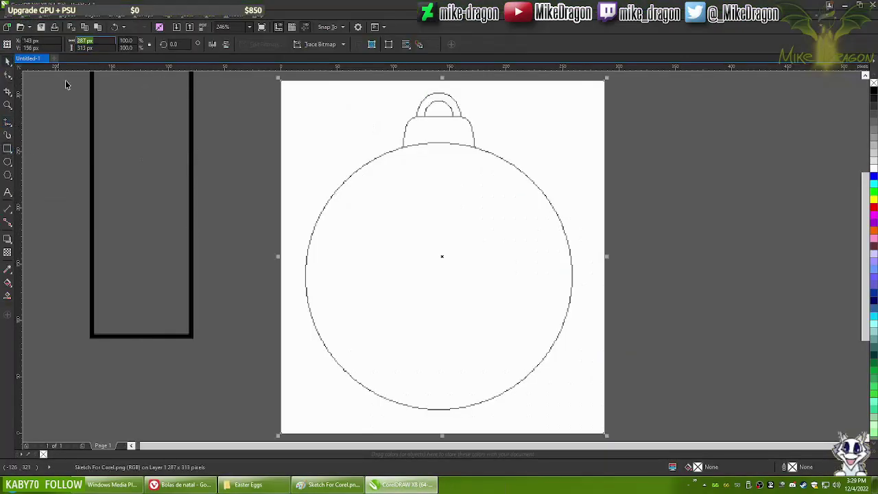
{"action": "left_click", "coordinate": [438, 43]}
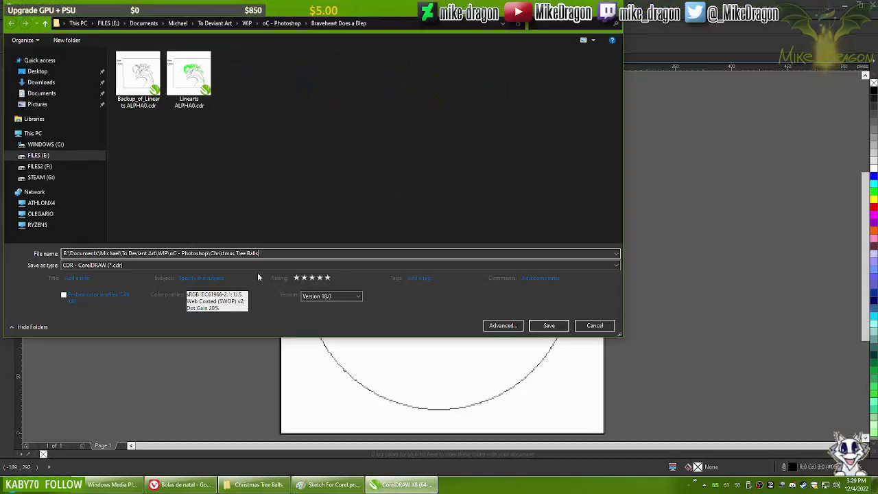
{"action": "key", "text": "Return"}
- Draw a circle with a 4 px outline over the ornament's body, resize it to 237 px and align it with the sketch
{"action": "left_click_drag", "start_coordinate": [297, 137], "coordinate": [575, 413]}
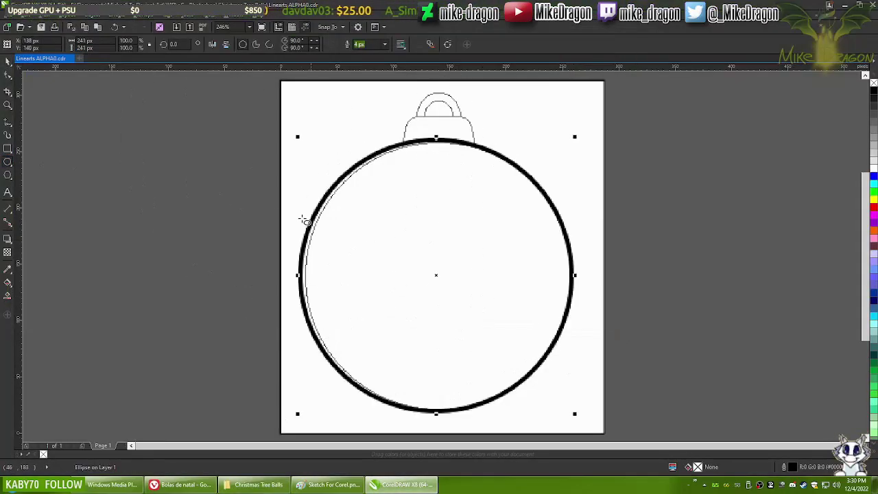
{"action": "left_click_drag", "start_coordinate": [299, 138], "coordinate": [298, 145]}
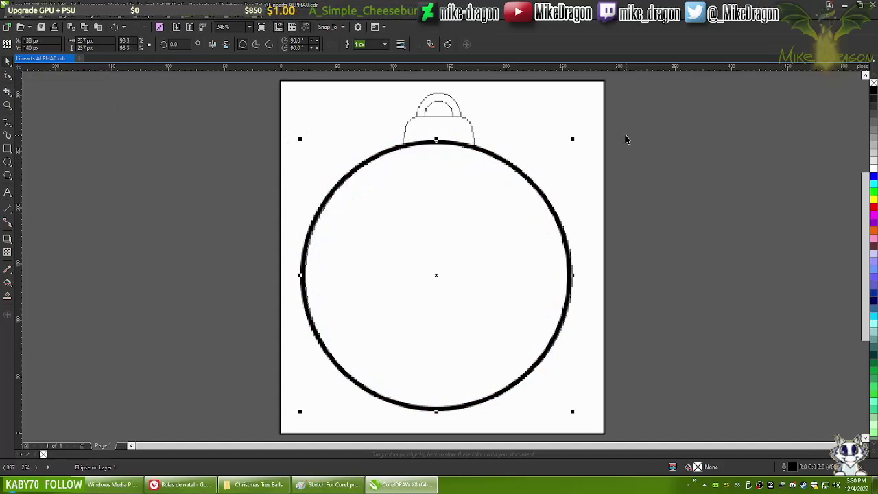
{"action": "left_click_drag", "start_coordinate": [419, 171], "coordinate": [424, 152]}
{"action": "left_click", "coordinate": [745, 162]}
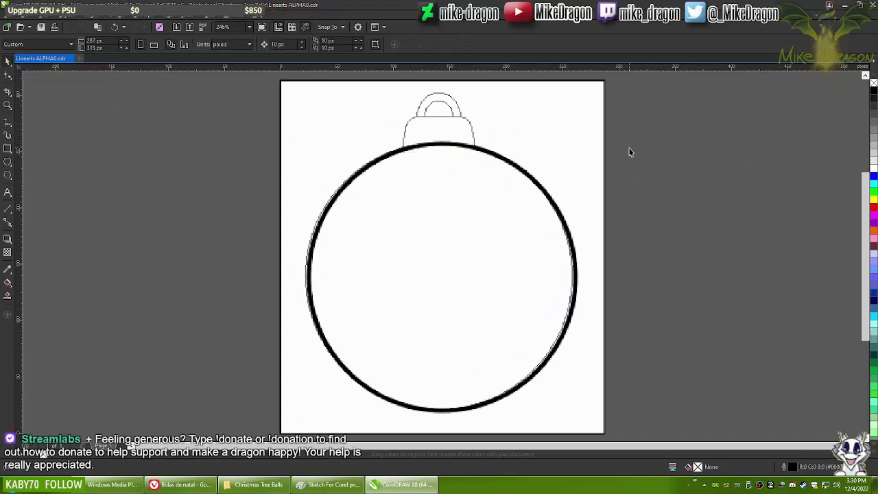
- Switch to Photoshop, create a new document and paste the ornament sketch into it
{"action": "key", "text": "ctrl+n"}
{"action": "key", "text": "Return"}
{"action": "key", "text": "ctrl+v"}
{"action": "key", "text": "ctrl+0"}
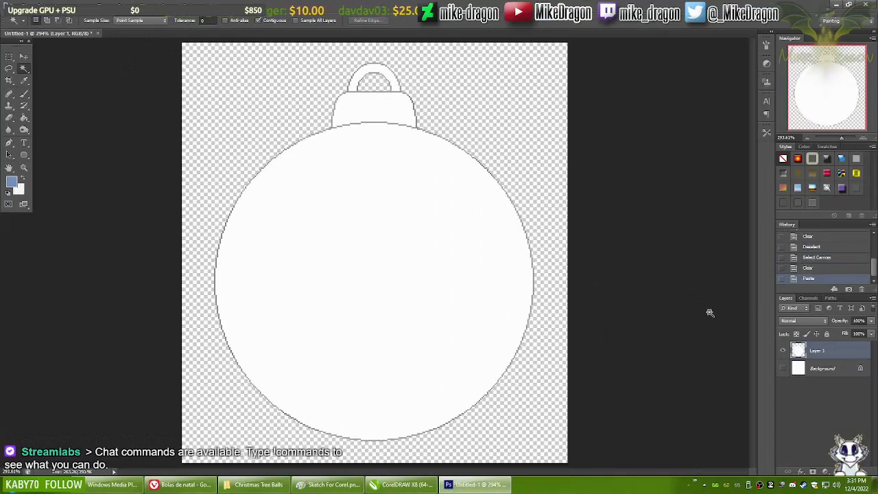
- Return to CorelDRAW, place the sketch behind the circle and line the circle up with the ornament's body
{"action": "key", "text": "alt+Tab"}
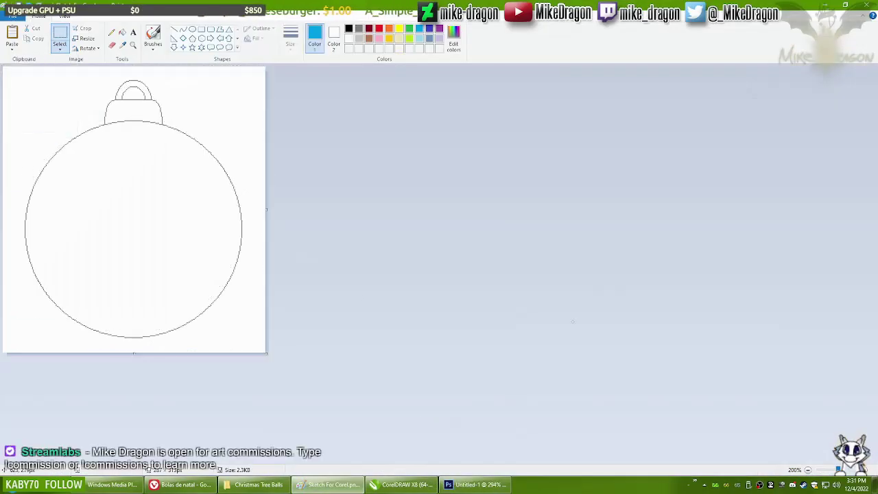
{"action": "key", "text": "alt+Tab"}
{"action": "key", "text": "ctrl+v"}
{"action": "key", "text": "shift+Page_Down"}
{"action": "left_click", "coordinate": [447, 150]}
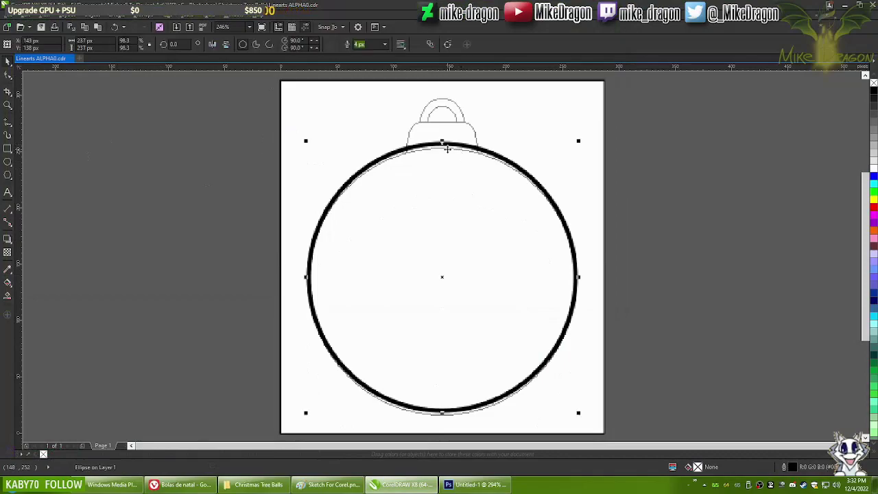
{"action": "key", "text": "Escape"}
{"action": "left_click", "coordinate": [43, 11]}
{"action": "left_click", "coordinate": [68, 66]}
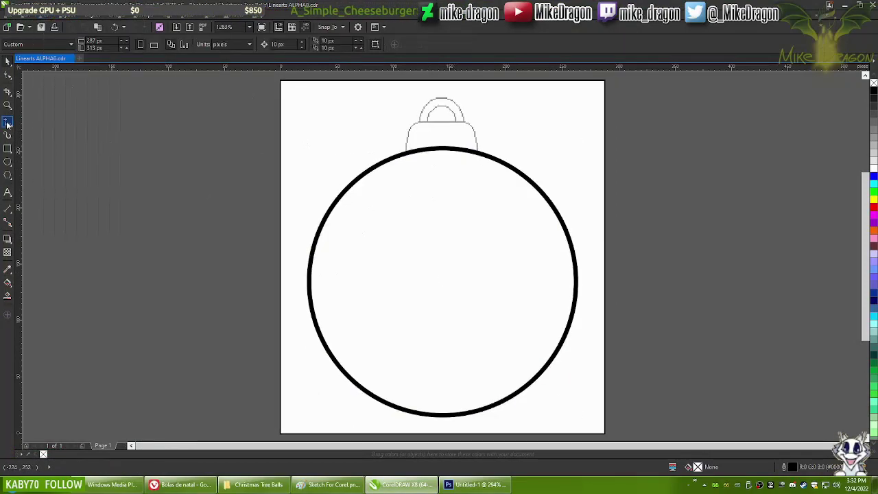
- Draw a line along the cap's left side with an 8 px outline and extend it along the top edge to the center
{"action": "scroll", "coordinate": [475, 115], "scroll_direction": "up", "scroll_amount": 3}
{"action": "left_click_drag", "start_coordinate": [283, 309], "coordinate": [333, 194]}
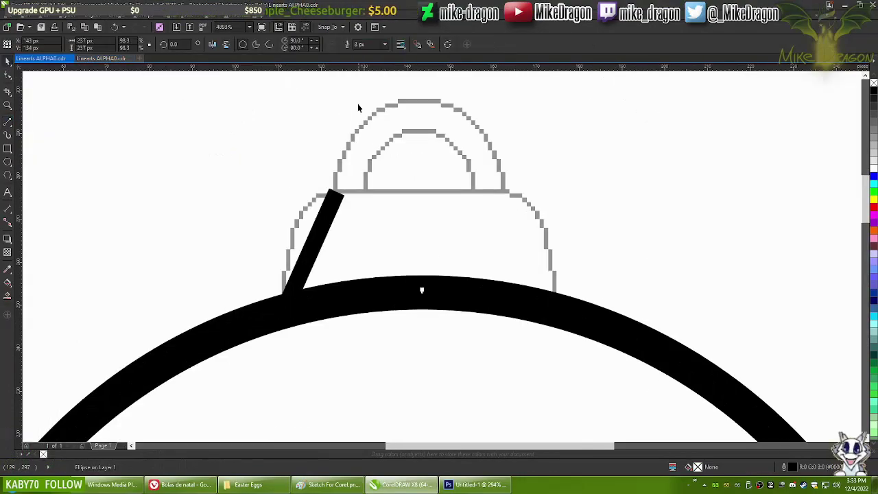
{"action": "left_click", "coordinate": [322, 226]}
{"action": "left_click", "coordinate": [322, 44]}
{"action": "left_click", "coordinate": [288, 101]}
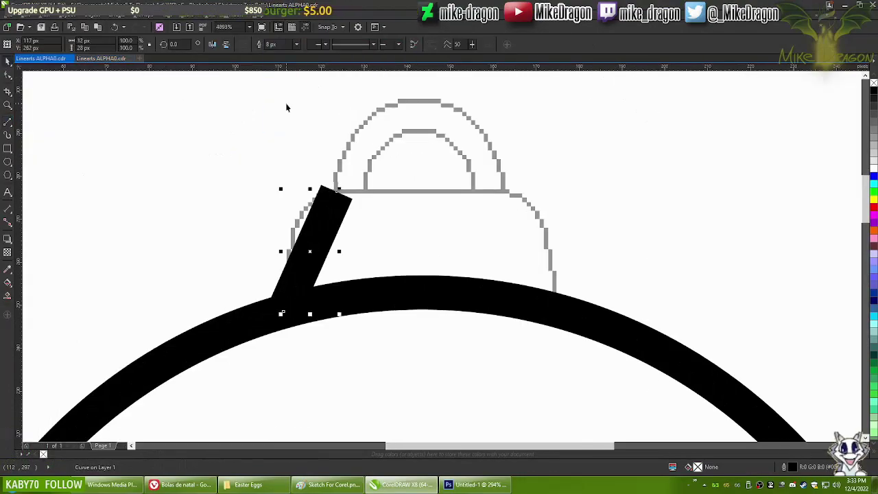
{"action": "left_click_drag", "start_coordinate": [336, 192], "coordinate": [420, 190]}
- Bend the cap's left outline to follow the sketched rounded corner and delete a surplus node
{"action": "key", "text": "F10"}
{"action": "left_click_drag", "start_coordinate": [323, 231], "coordinate": [323, 182]}
{"action": "scroll", "coordinate": [323, 182], "scroll_direction": "up", "scroll_amount": 3}
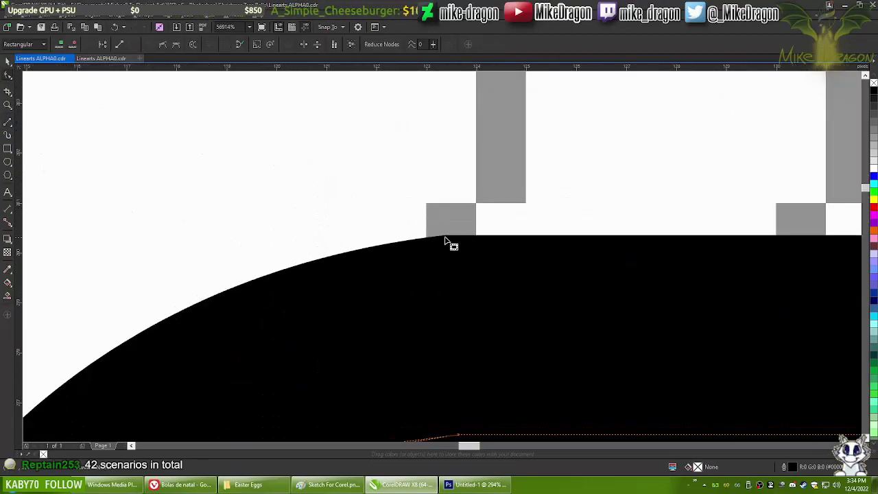
{"action": "scroll", "coordinate": [339, 195], "scroll_direction": "down", "scroll_amount": 1}
{"action": "left_click", "coordinate": [231, 240]}
{"action": "key", "text": "Delete"}
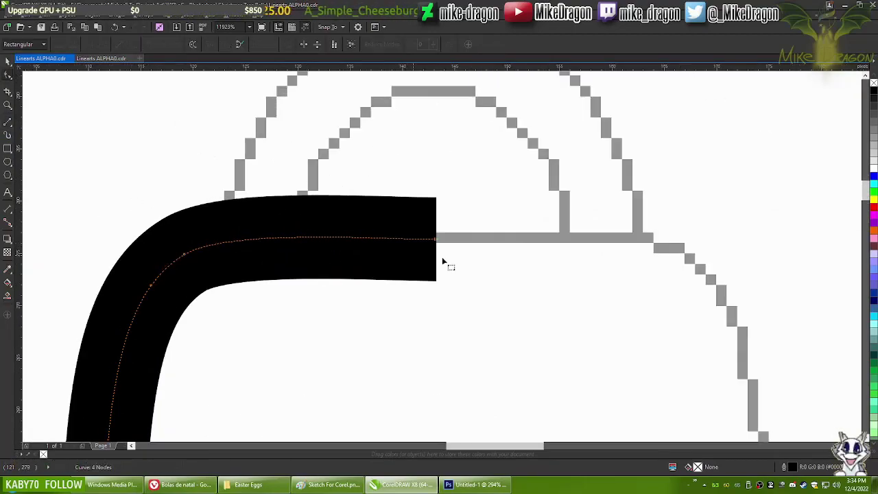
- Refine the cap curve's nodes so it flows smoothly into a level top edge at the ornament's center
{"action": "scroll", "coordinate": [186, 352], "scroll_direction": "down", "scroll_amount": 1}
{"action": "left_click", "coordinate": [320, 234]}
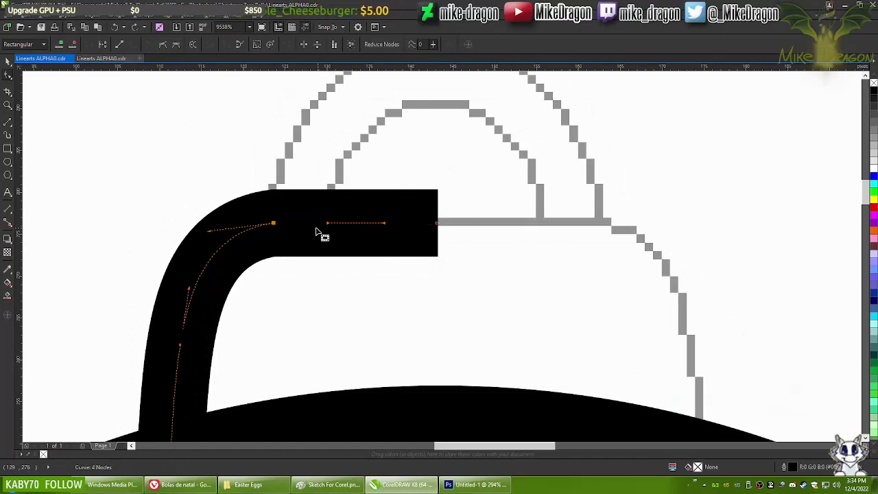
{"action": "scroll", "coordinate": [415, 206], "scroll_direction": "up", "scroll_amount": 2}
{"action": "left_click_drag", "start_coordinate": [458, 250], "coordinate": [458, 247]}
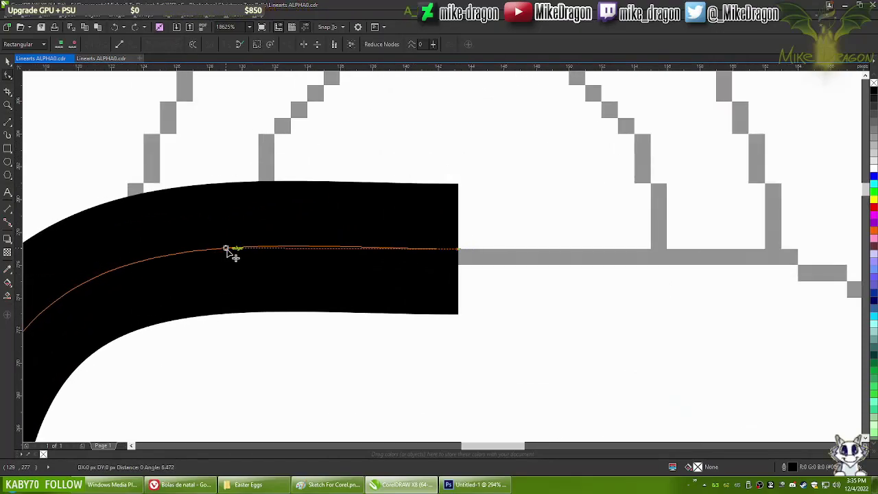
{"action": "scroll", "coordinate": [229, 247], "scroll_direction": "down", "scroll_amount": 2}
{"action": "scroll", "coordinate": [366, 223], "scroll_direction": "up", "scroll_amount": 1}
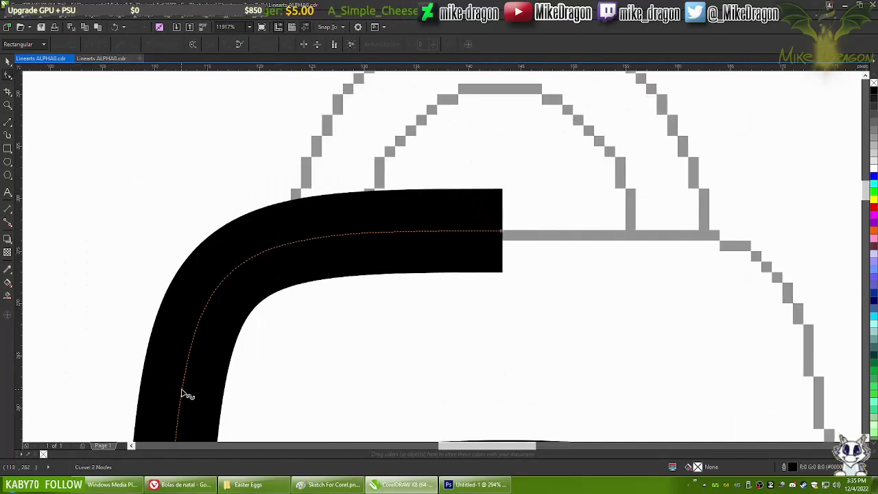
{"action": "scroll", "coordinate": [597, 168], "scroll_direction": "down", "scroll_amount": 3}
- Draw a line from the cap's top edge to the inner loop's peak and bend it into the left inner arc
{"action": "scroll", "coordinate": [617, 137], "scroll_direction": "up", "scroll_amount": 2}
{"action": "key", "text": "F5"}
{"action": "left_click_drag", "start_coordinate": [358, 289], "coordinate": [448, 195]}
{"action": "type", "text": "8"}
{"action": "key", "text": "Return"}
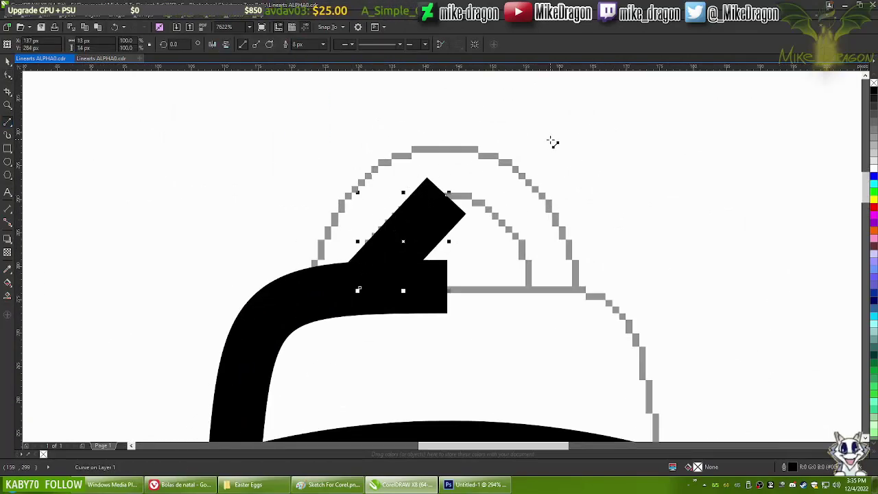
{"action": "key", "text": "ctrl+z"}
{"action": "key", "text": "F10"}
{"action": "left_click_drag", "start_coordinate": [414, 233], "coordinate": [397, 200]}
- Draw the left half of the outer hanging loop as a line and bend it into an arc along the sketch
{"action": "key", "text": "F5"}
{"action": "left_click_drag", "start_coordinate": [310, 295], "coordinate": [443, 147]}
{"action": "left_click_drag", "start_coordinate": [367, 178], "coordinate": [370, 177]}
{"action": "key", "text": "space"}
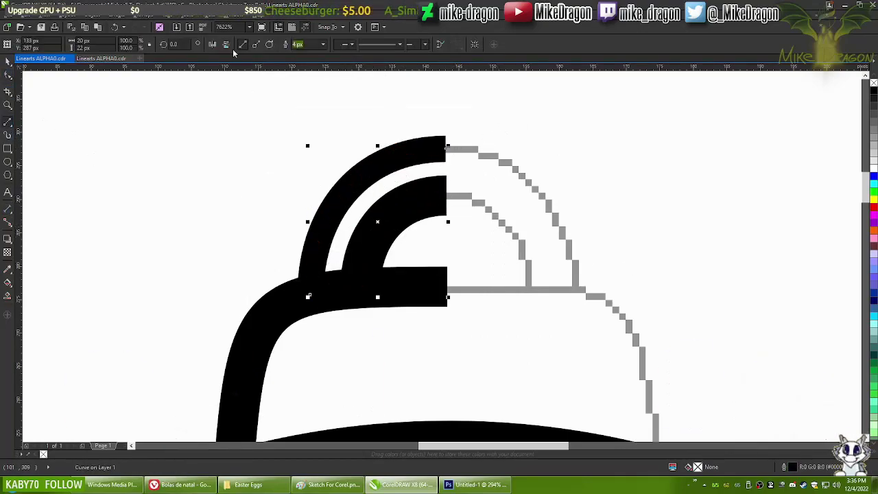
- Match the outer loop arc's outline to 6 px and reposition the arc around the sketched loop
{"action": "left_click", "coordinate": [388, 231]}
{"action": "scroll", "coordinate": [389, 232], "scroll_direction": "up", "scroll_amount": 1}
{"action": "key", "text": "space"}
{"action": "left_click", "coordinate": [293, 310]}
{"action": "left_click_drag", "start_coordinate": [298, 308], "coordinate": [476, 98]}
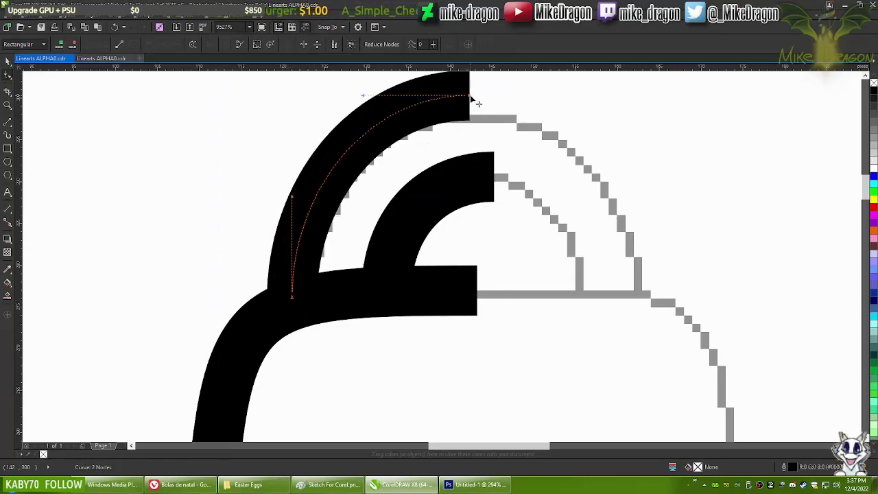
- Mirror a copy of the cap's and loop's left-half curves and place it as the right half
{"action": "key", "text": "F3"}
{"action": "left_click_drag", "start_coordinate": [280, 110], "coordinate": [412, 274]}
{"action": "scroll", "coordinate": [398, 206], "scroll_direction": "up", "scroll_amount": 1}
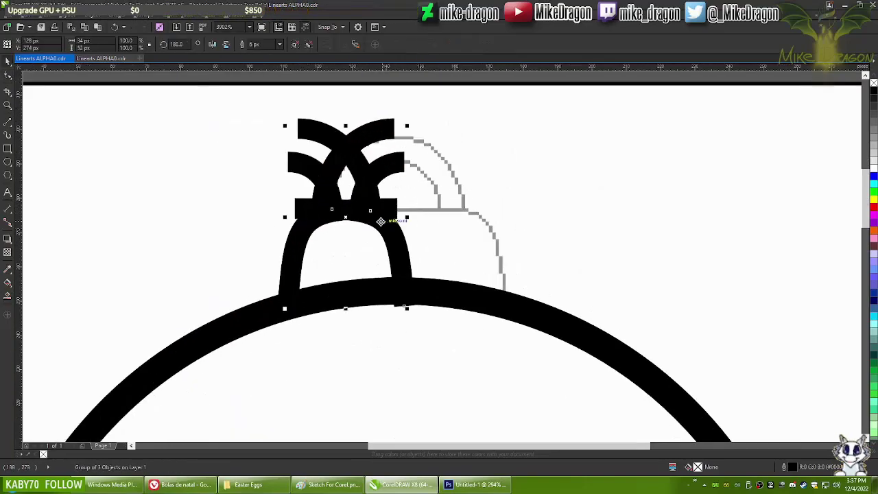
{"action": "scroll", "coordinate": [457, 148], "scroll_direction": "up", "scroll_amount": 1}
{"action": "scroll", "coordinate": [411, 206], "scroll_direction": "up", "scroll_amount": 3}
- Snap the top end nodes of the two outer loop arcs together to close the gap between them
{"action": "key", "text": "F10"}
{"action": "scroll", "coordinate": [402, 167], "scroll_direction": "down", "scroll_amount": 1}
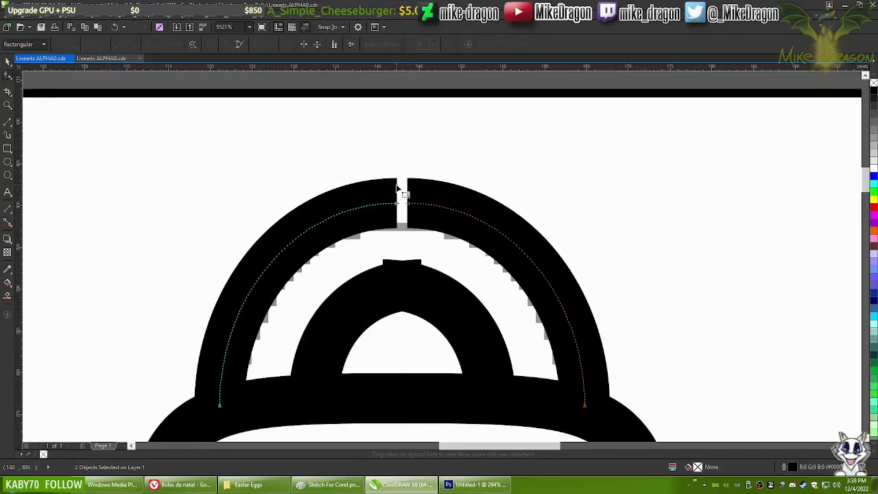
{"action": "scroll", "coordinate": [386, 226], "scroll_direction": "up", "scroll_amount": 1}
{"action": "mouse_move", "coordinate": [392, 211]}
{"action": "left_mouse_down"}
{"action": "mouse_move", "coordinate": [423, 298]}
{"action": "mouse_move", "coordinate": [398, 205]}
{"action": "left_mouse_up"}
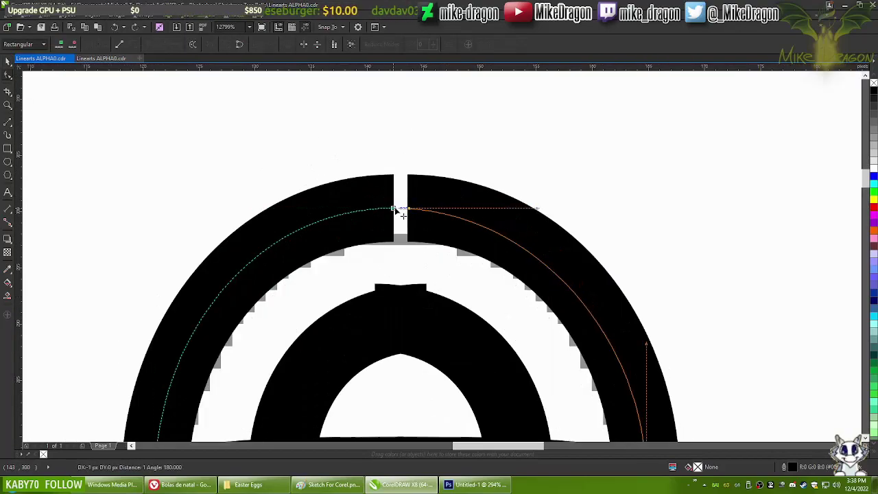
{"action": "scroll", "coordinate": [425, 185], "scroll_direction": "down", "scroll_amount": 2}
{"action": "scroll", "coordinate": [382, 165], "scroll_direction": "up", "scroll_amount": 1}
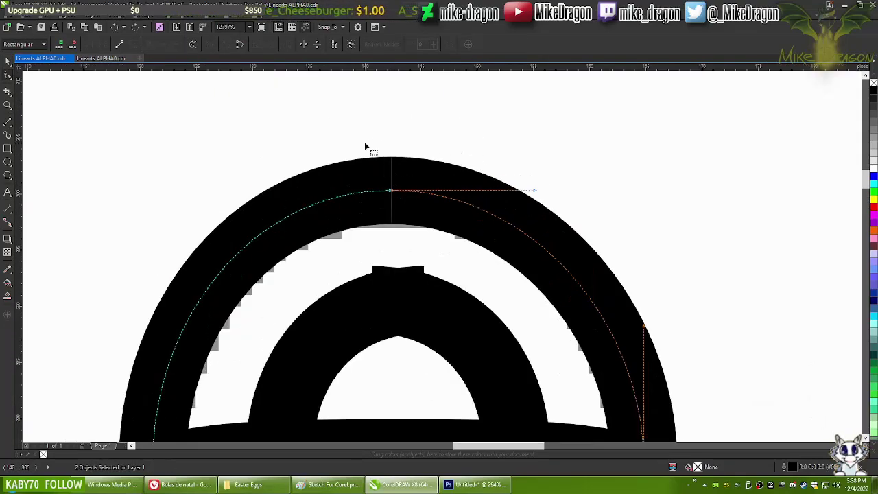
- Move the top end nodes of the two inner loop arcs to meet at the loop's center
{"action": "scroll", "coordinate": [411, 233], "scroll_direction": "up", "scroll_amount": 1}
{"action": "left_click", "coordinate": [415, 245]}
{"action": "scroll", "coordinate": [421, 249], "scroll_direction": "down", "scroll_amount": 1}
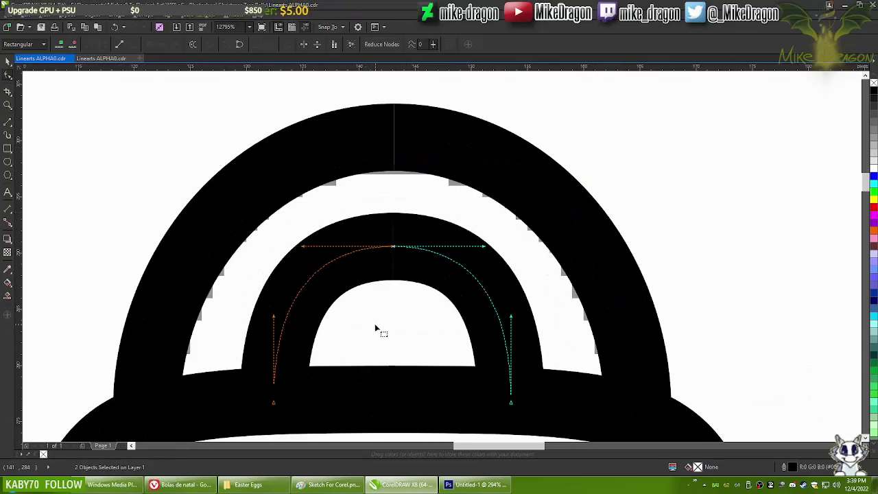
- Export the finished line art as Ball Lineart.png in the Christmas Tree Balls folder
{"action": "scroll", "coordinate": [378, 307], "scroll_direction": "down", "scroll_amount": 7}
{"action": "scroll", "coordinate": [378, 307], "scroll_direction": "down", "scroll_amount": 3}
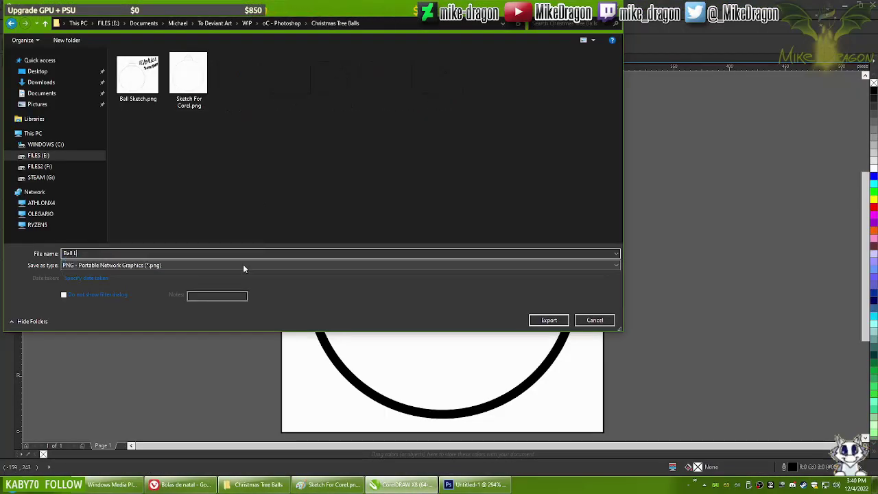
{"action": "key", "text": "Return"}
{"action": "key", "text": "Return"}
- Compare the exported Ball Lineart.png with Egg Lineart.png in the image viewer
{"action": "left_click", "coordinate": [233, 484]}
{"action": "left_click", "coordinate": [253, 194]}
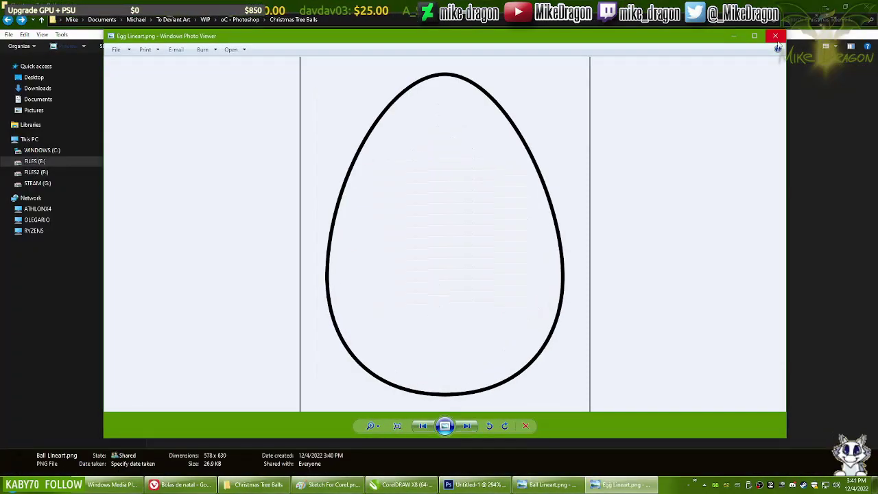
{"action": "left_click", "coordinate": [775, 37]}
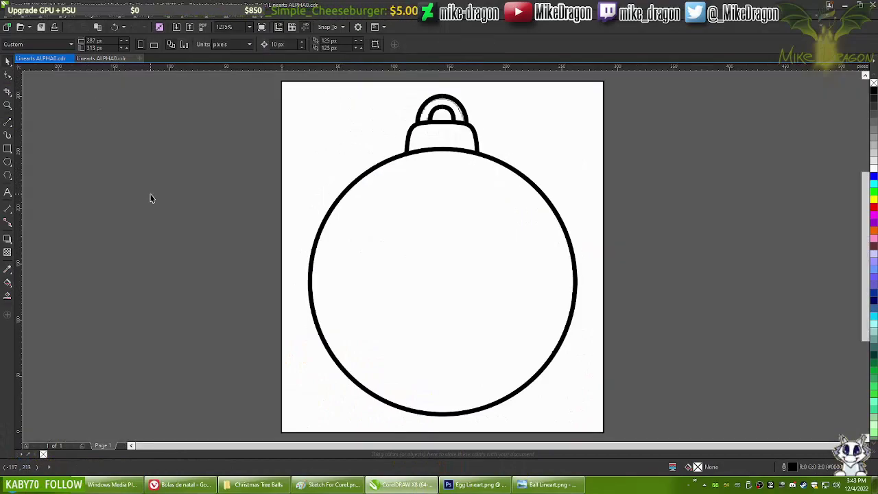
- Export the CorelDRAW line art again as a PNG, overwriting Ball Lineart.png
{"action": "left_click", "coordinate": [11, 15]}
{"action": "left_click", "coordinate": [23, 166]}
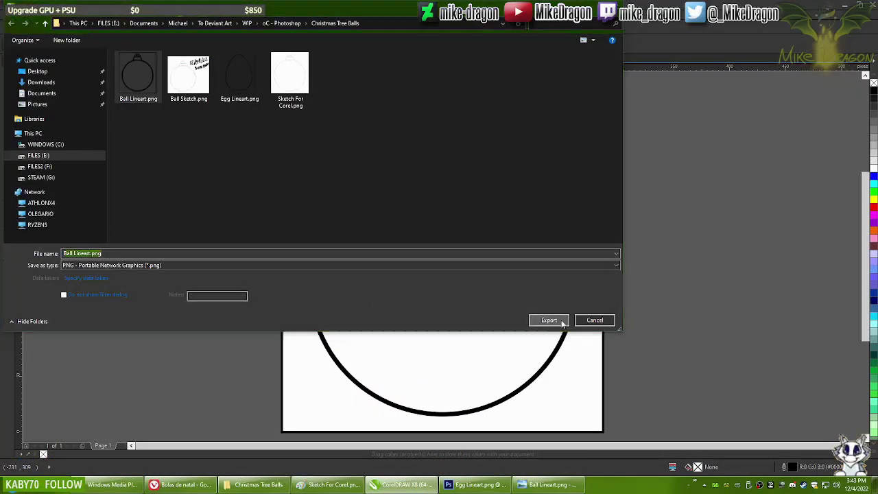
{"action": "left_click", "coordinate": [551, 320]}
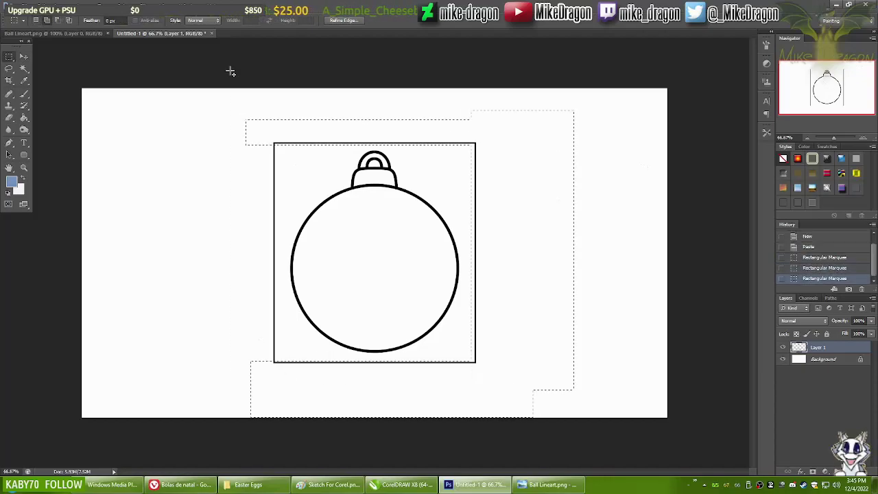
- Delete the rectangular frame around the ornament in Photoshop and rename its layer Ball 1 lineart
{"action": "key", "text": "Delete"}
{"action": "key", "text": "ctrl+d"}
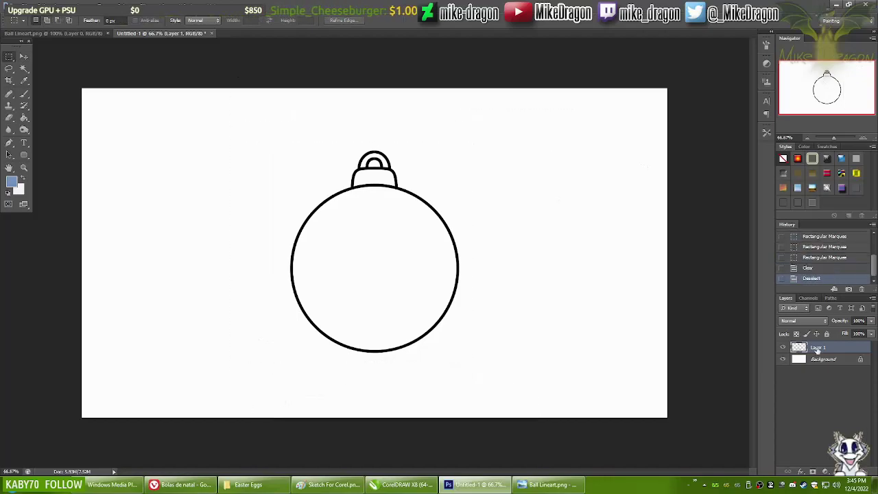
{"action": "type", "text": "neart"}
{"action": "key", "text": "Return"}
{"action": "double_click", "coordinate": [819, 346]}
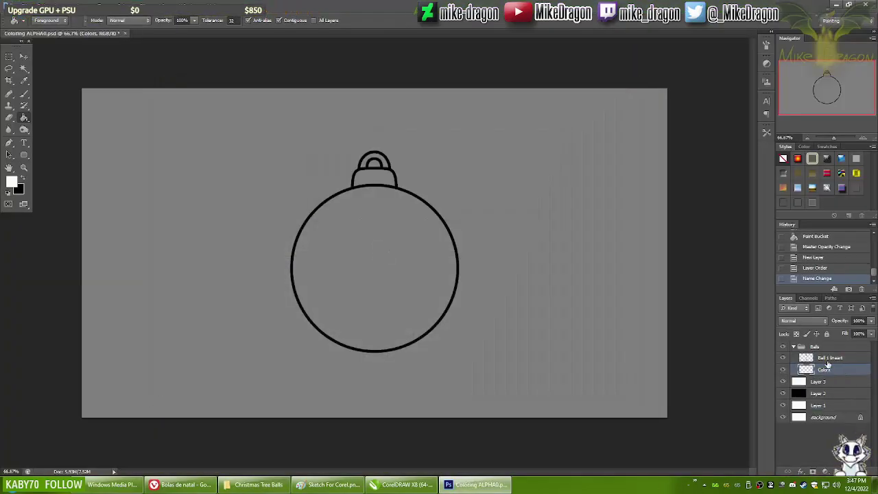
- Select the area outside the ornament's line art, expand and invert the selection, and mask the Colors layer with it
{"action": "key", "text": "w"}
{"action": "left_click", "coordinate": [381, 141]}
{"action": "left_click", "coordinate": [123, 7]}
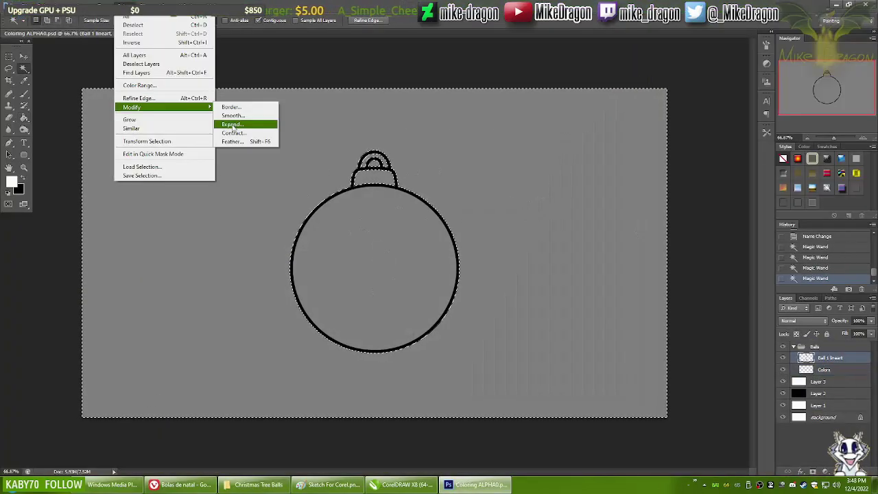
{"action": "left_click", "coordinate": [247, 123]}
{"action": "key", "text": "Return"}
{"action": "key", "text": "shift+ctrl+i"}
{"action": "left_click", "coordinate": [822, 368]}
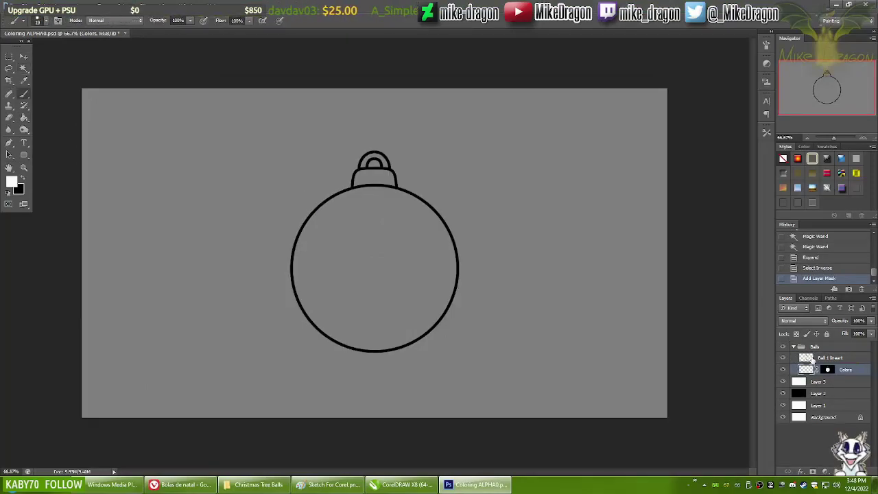
- Examine the Christmas ball photos in the browser's "Bolas de natal" image results as color reference
{"action": "key", "text": "alt+Tab"}
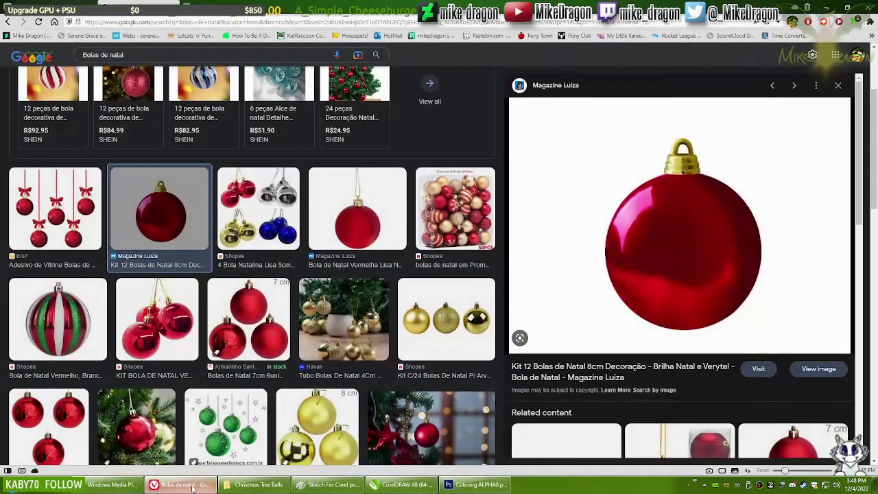
{"action": "scroll", "coordinate": [732, 236], "scroll_direction": "up", "scroll_amount": 5}
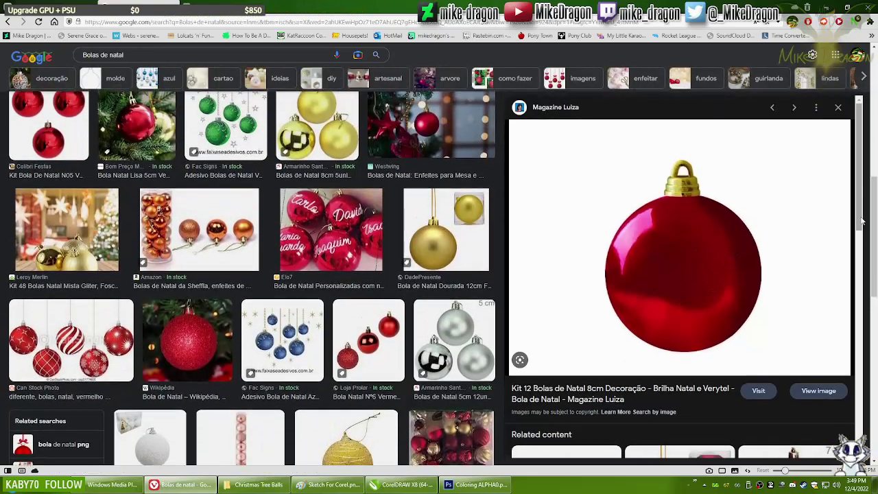
{"action": "key", "text": "alt+Tab"}
- Choose a red foreground color, set up a large hard brush and paint the ball on the Colors layer
{"action": "left_click", "coordinate": [11, 181]}
{"action": "left_click", "coordinate": [626, 252]}
{"action": "left_click", "coordinate": [616, 144]}
{"action": "key", "text": "Return"}
{"action": "key", "text": "b"}
{"action": "right_click", "coordinate": [411, 61]}
{"action": "key", "text": "Escape"}
{"action": "left_click_drag", "start_coordinate": [385, 261], "coordinate": [491, 329]}
- Adjust the paint color, paint over the ball again and hide the black Layer 2
{"action": "left_click", "coordinate": [11, 181]}
{"action": "left_click", "coordinate": [718, 136]}
{"action": "mouse_move", "coordinate": [384, 261]}
{"action": "left_mouse_down"}
{"action": "mouse_move", "coordinate": [426, 295]}
{"action": "mouse_move", "coordinate": [322, 254]}
{"action": "left_mouse_up"}
{"action": "left_click", "coordinate": [783, 393]}
{"action": "left_click", "coordinate": [11, 181]}
{"action": "key", "text": "Return"}
- Duplicate the line art layer twice as Ball 2 and Ball 3, and move the copies below the Colors layer
{"action": "left_click", "coordinate": [872, 298]}
{"action": "left_click", "coordinate": [789, 69]}
{"action": "type", "text": "Ball 2"}
{"action": "key", "text": "Return"}
{"action": "left_click_drag", "start_coordinate": [824, 358], "coordinate": [817, 386]}
{"action": "left_click", "coordinate": [873, 298]}
{"action": "left_click", "coordinate": [796, 94]}
{"action": "type", "text": "Ball 3"}
{"action": "key", "text": "Return"}
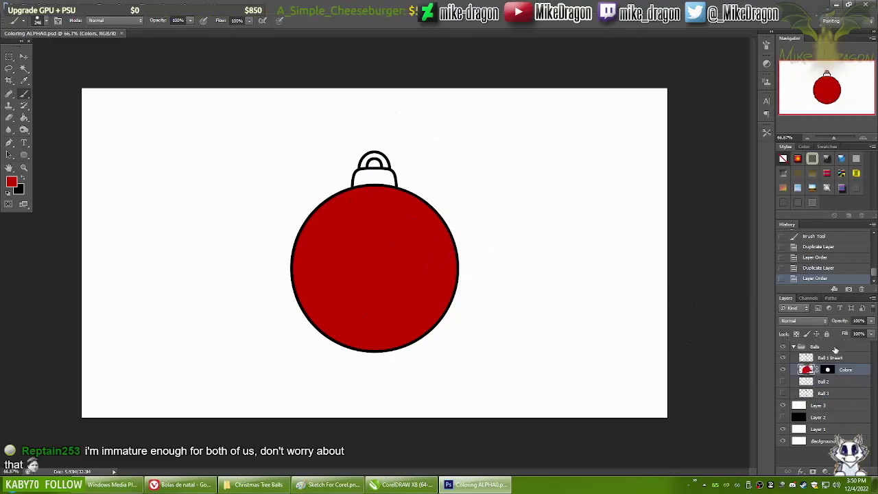
- Name the new layer Decoration and add a mask that limits it to the ball's round body
{"action": "type", "text": "Decoration"}
{"action": "key", "text": "Return"}
{"action": "key", "text": "w"}
{"action": "left_click", "coordinate": [374, 268]}
{"action": "left_click", "coordinate": [176, 96]}
{"action": "key", "text": "shift+ctrl+i"}
{"action": "left_click", "coordinate": [825, 471]}
- Choose a smaller brush, add a layer named Colors set above the line art and dab a red sample beside the ball
{"action": "key", "text": "b"}
{"action": "key", "text": "x"}
{"action": "right_click", "coordinate": [562, 230]}
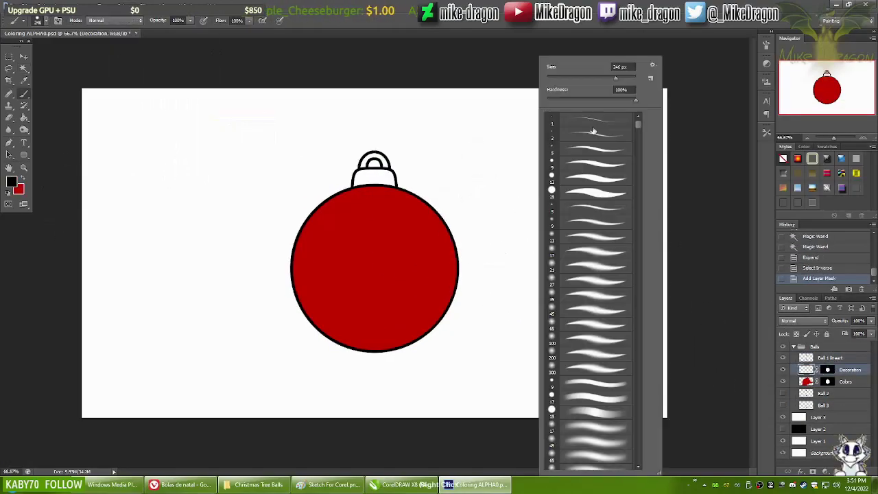
{"action": "key", "text": "Escape"}
{"action": "key", "text": "ctrl+shift+alt+n"}
{"action": "double_click", "coordinate": [826, 357]}
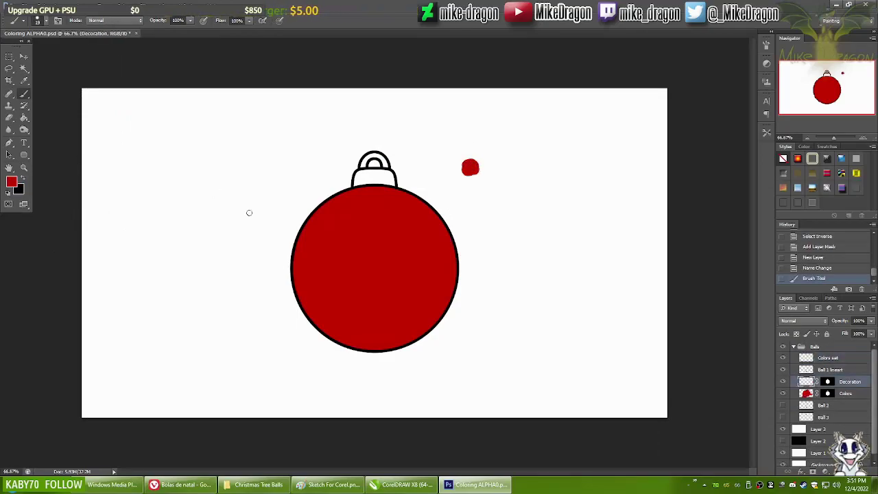
- Choose a bright yellow paint color and paint crossing curved lines over the ball on the Decoration layer
{"action": "left_click", "coordinate": [11, 182]}
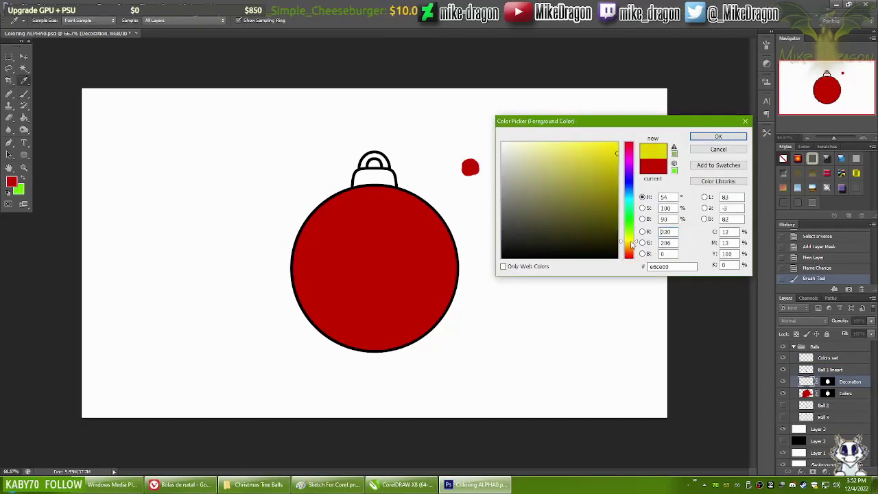
{"action": "key", "text": "Return"}
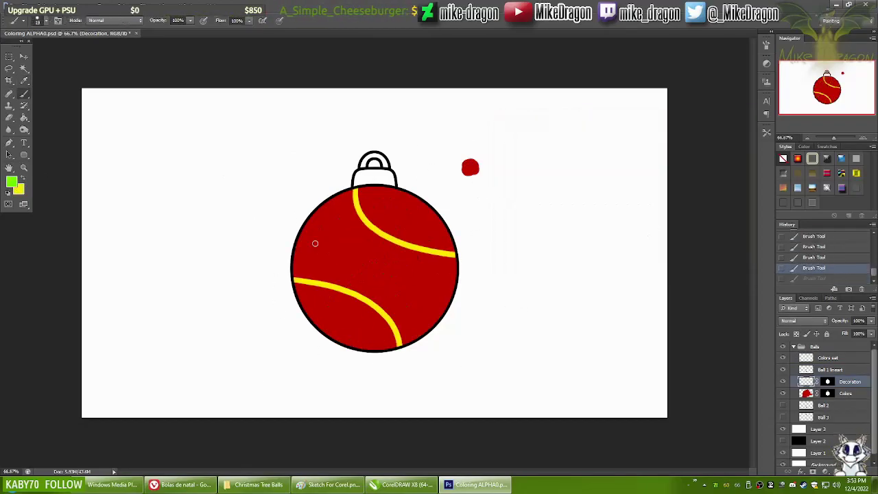
{"action": "left_click_drag", "start_coordinate": [298, 295], "coordinate": [454, 292]}
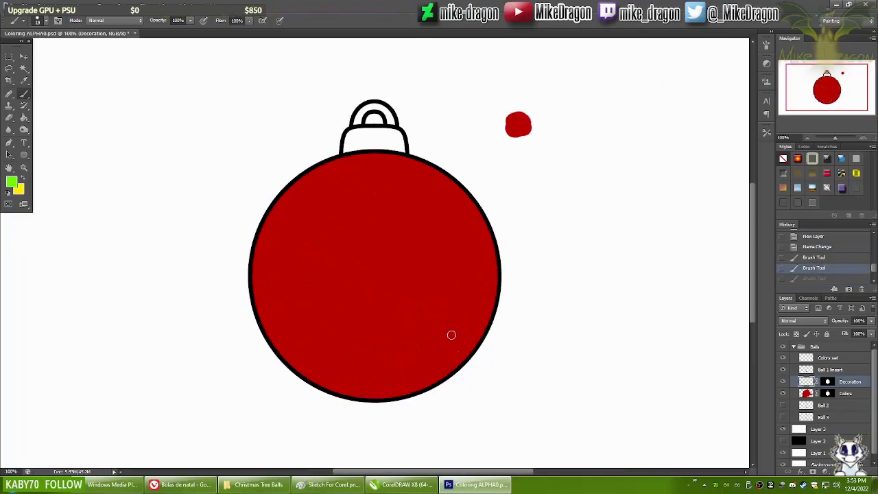
{"action": "key", "text": "x"}
{"action": "left_click_drag", "start_coordinate": [301, 178], "coordinate": [465, 190]}
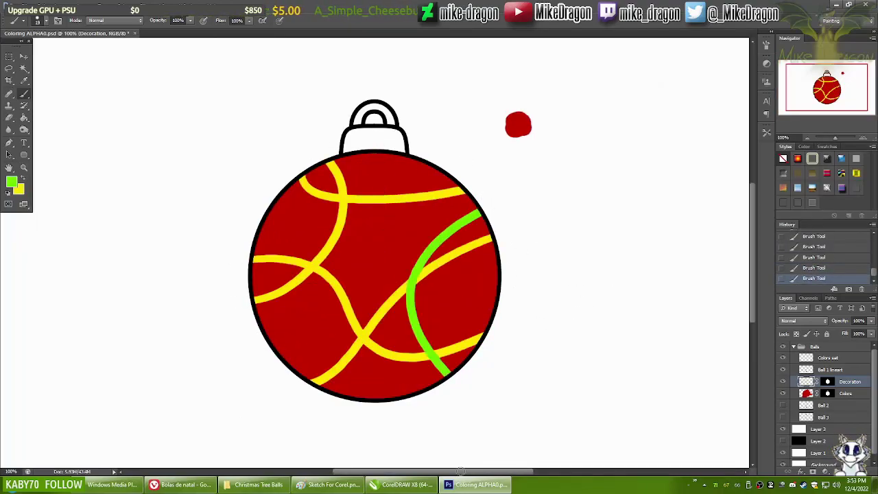
- Undo the green curve and paint another yellow curve across the ball's right side
{"action": "key", "text": "ctrl+minus"}
{"action": "key", "text": "ctrl+minus"}
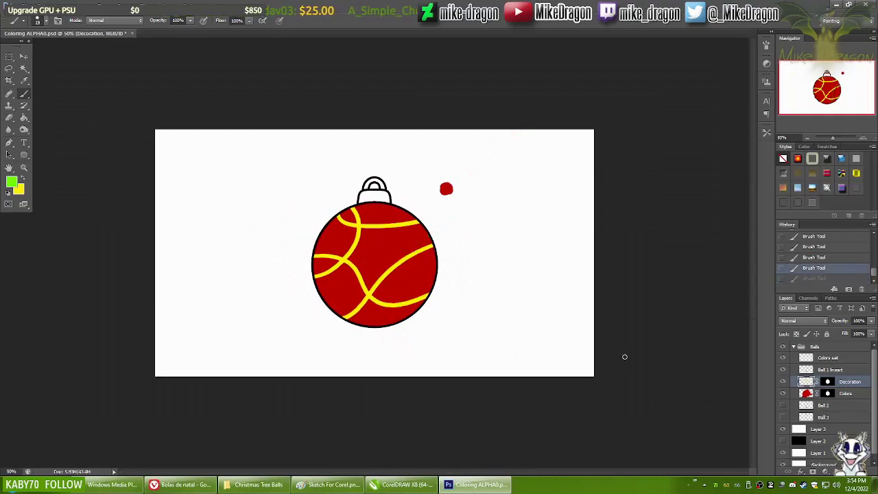
{"action": "key", "text": "ctrl+plus"}
{"action": "key", "text": "ctrl+plus"}
{"action": "key", "text": "x"}
{"action": "left_click_drag", "start_coordinate": [496, 286], "coordinate": [404, 392]}
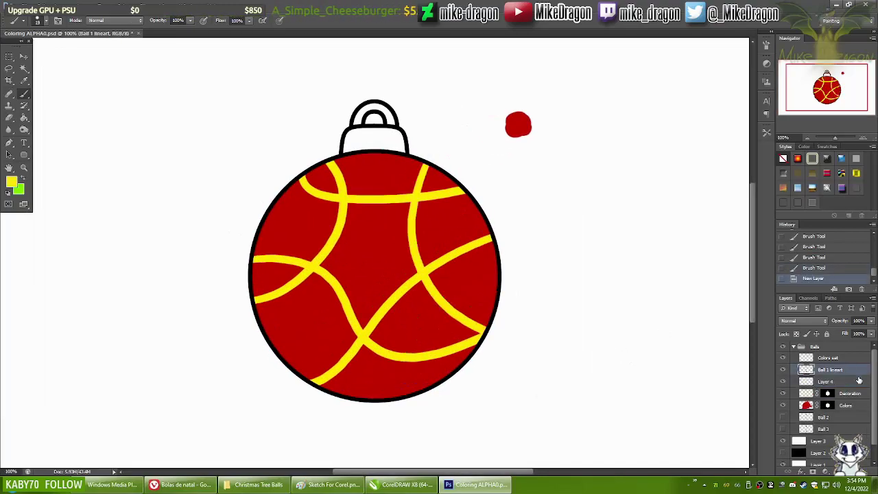
- Add a layer named Patterns above the Decoration layer and mask it to the ball's round body
{"action": "left_click", "coordinate": [392, 118]}
{"action": "left_click", "coordinate": [125, 5]}
{"action": "left_click", "coordinate": [245, 123]}
{"action": "key", "text": "Return"}
{"action": "key", "text": "ctrl+shift+i"}
{"action": "left_click", "coordinate": [825, 380]}
{"action": "left_click", "coordinate": [822, 465]}
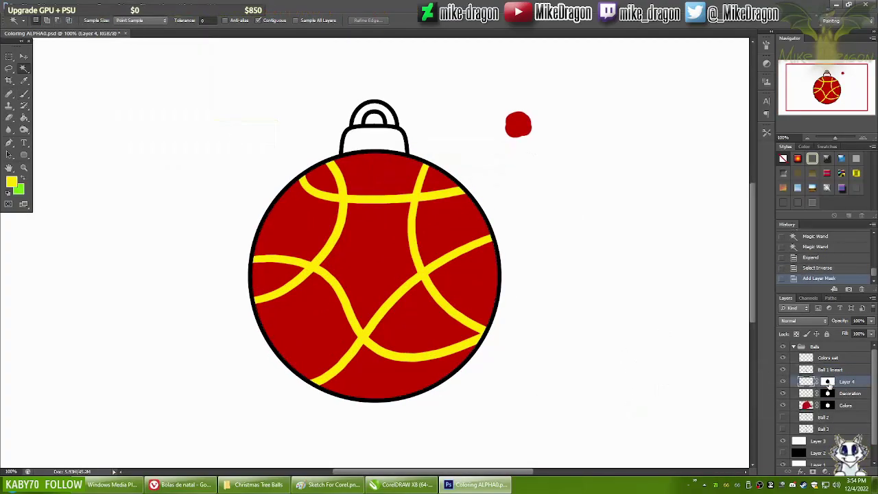
{"action": "key", "text": "ctrl+z"}
{"action": "key", "text": "w"}
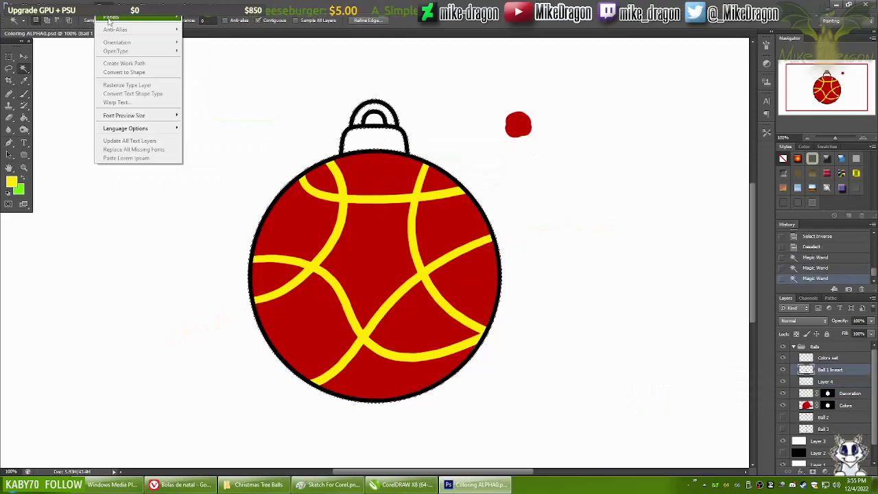
- Look through the brush presets and dab a yellow sample below the red one on the Colors set layer
{"action": "key", "text": "b"}
{"action": "right_click", "coordinate": [518, 254]}
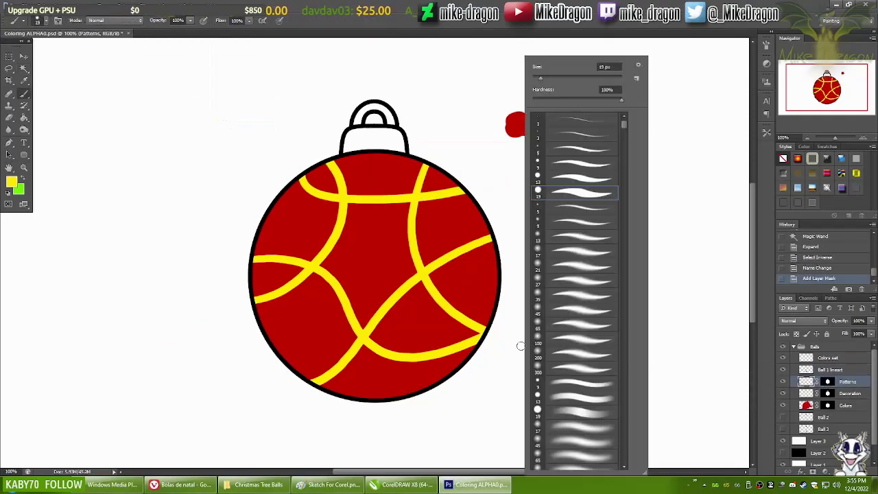
{"action": "right_click", "coordinate": [412, 254]}
{"action": "left_click_drag", "start_coordinate": [509, 120], "coordinate": [512, 258]}
{"action": "left_click", "coordinate": [466, 160]}
{"action": "key", "text": "Return"}
{"action": "key", "text": "alt+bracketright"}
{"action": "key", "text": "alt+bracketright"}
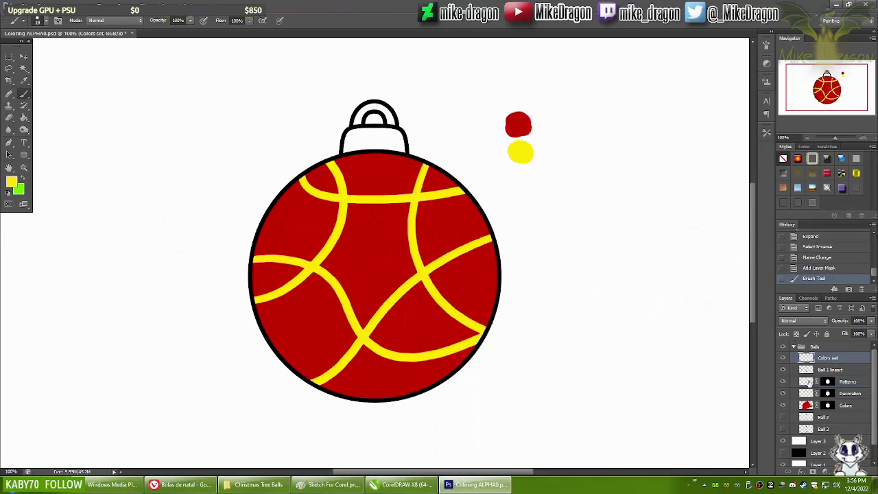
- Set the paint color to light blue and move the Patterns layer below the Decoration layer
{"action": "key", "text": "x"}
{"action": "left_click", "coordinate": [10, 182]}
{"action": "left_click", "coordinate": [562, 192]}
{"action": "key", "text": "Return"}
- Try circular pattern brushes, undo the first stamp and stamp a light blue circle pattern on the ball's right half
{"action": "right_click", "coordinate": [401, 254]}
{"action": "mouse_move", "coordinate": [490, 164]}
{"action": "left_mouse_down"}
{"action": "mouse_move", "coordinate": [490, 363]}
{"action": "mouse_move", "coordinate": [487, 155]}
{"action": "mouse_move", "coordinate": [495, 221]}
{"action": "mouse_move", "coordinate": [490, 258]}
{"action": "left_mouse_up"}
{"action": "left_click", "coordinate": [426, 186]}
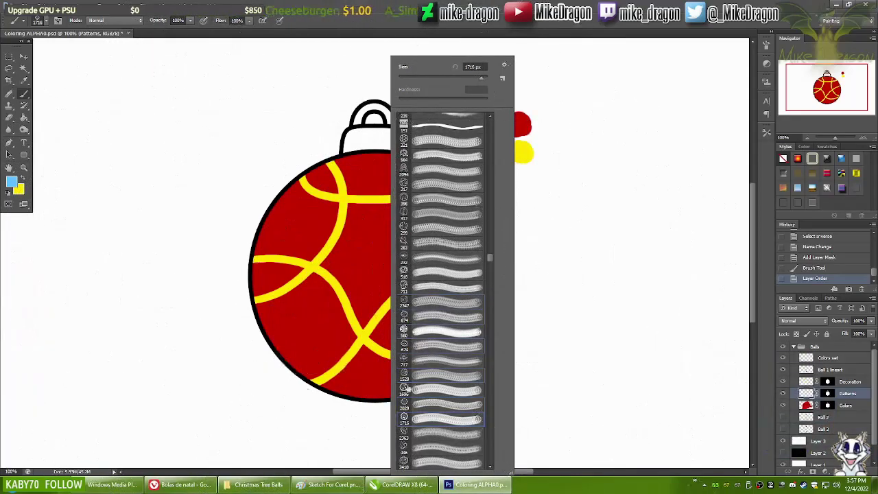
{"action": "key", "text": "Return"}
{"action": "left_click", "coordinate": [313, 260]}
{"action": "key", "text": "ctrl+z"}
{"action": "right_click", "coordinate": [511, 254]}
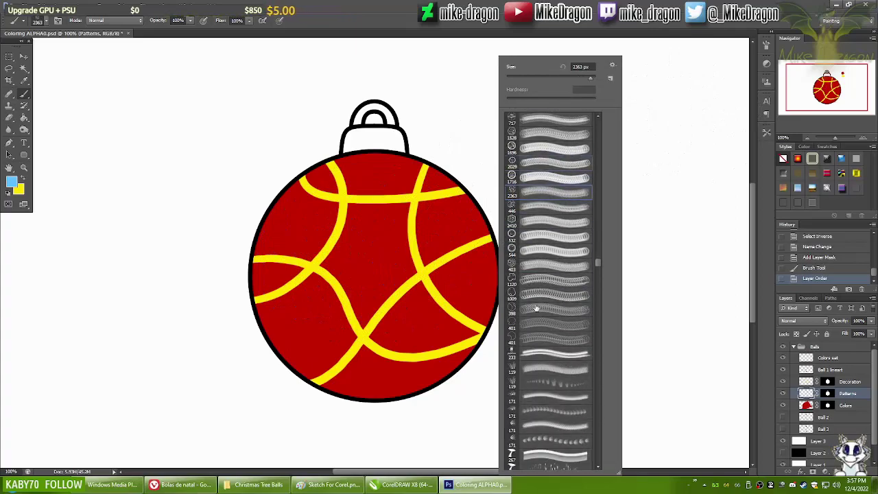
{"action": "key", "text": "Return"}
{"action": "left_click", "coordinate": [419, 257]}
- Enlarge the circle pattern with Free Transform and warp it to follow the ball's curved right side
{"action": "key", "text": "ctrl+t"}
{"action": "left_click_drag", "start_coordinate": [416, 249], "coordinate": [497, 161]}
{"action": "right_click", "coordinate": [449, 242]}
{"action": "left_click", "coordinate": [489, 314]}
{"action": "right_click", "coordinate": [452, 251]}
{"action": "left_click", "coordinate": [473, 260]}
{"action": "left_click_drag", "start_coordinate": [413, 249], "coordinate": [377, 187]}
{"action": "left_click_drag", "start_coordinate": [450, 320], "coordinate": [445, 294]}
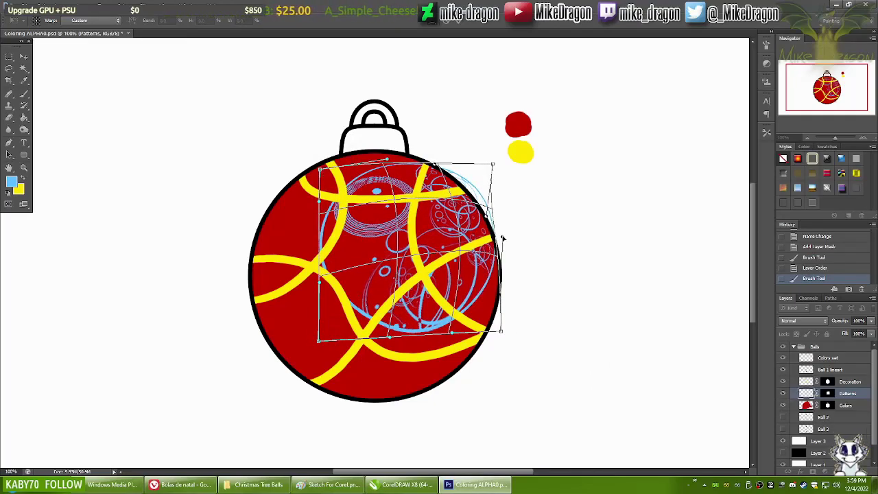
{"action": "key", "text": "Return"}
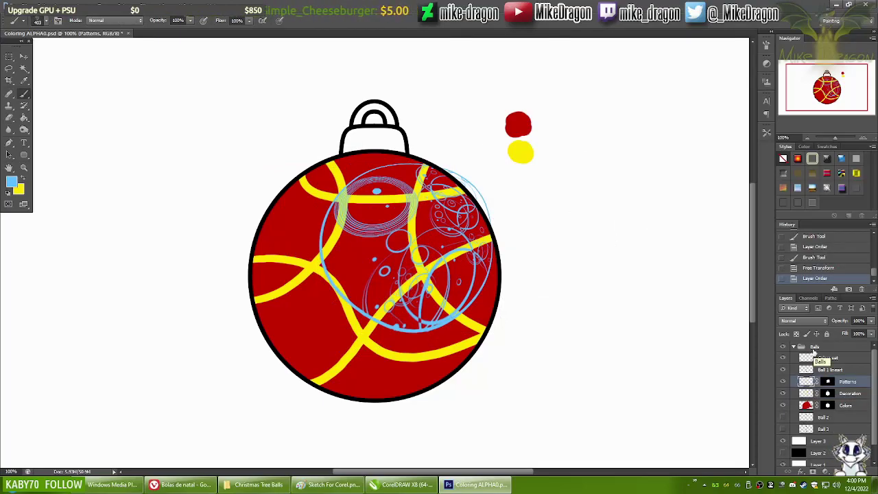
- Colorize the circle pattern bright yellow-green with Hue/Saturation, using a higher saturation and lower lightness
{"action": "key", "text": "ctrl+u"}
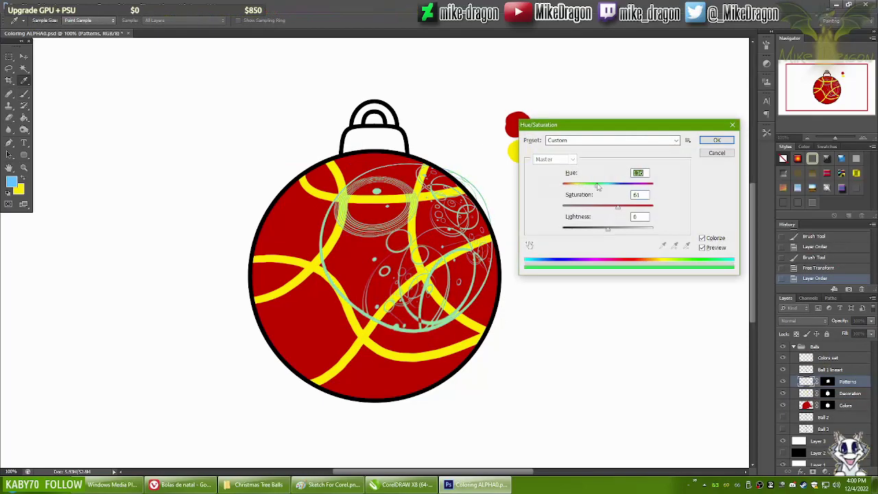
{"action": "left_click_drag", "start_coordinate": [626, 206], "coordinate": [653, 207]}
{"action": "left_click_drag", "start_coordinate": [607, 228], "coordinate": [583, 231]}
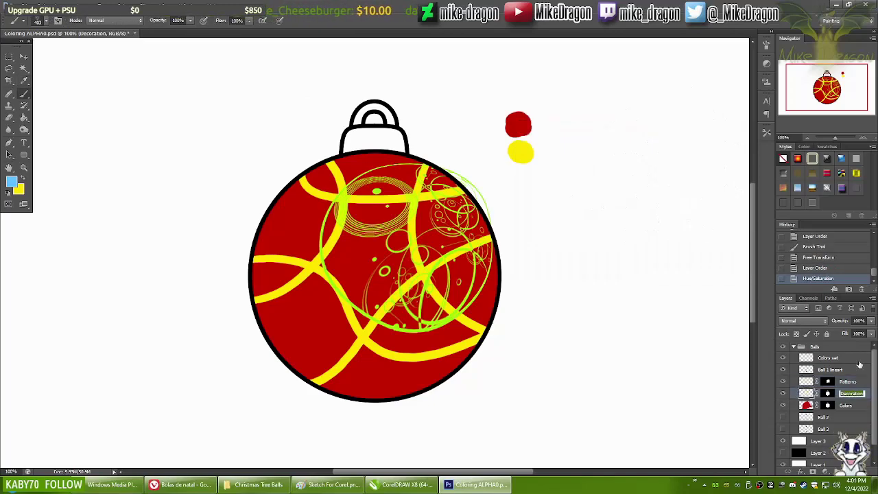
- Rename the Decoration layer as Lines and try a Hue/Saturation change of +100 saturation and -26 lightness on it
{"action": "key", "text": "ctrl+u"}
{"action": "left_click_drag", "start_coordinate": [631, 207], "coordinate": [657, 207]}
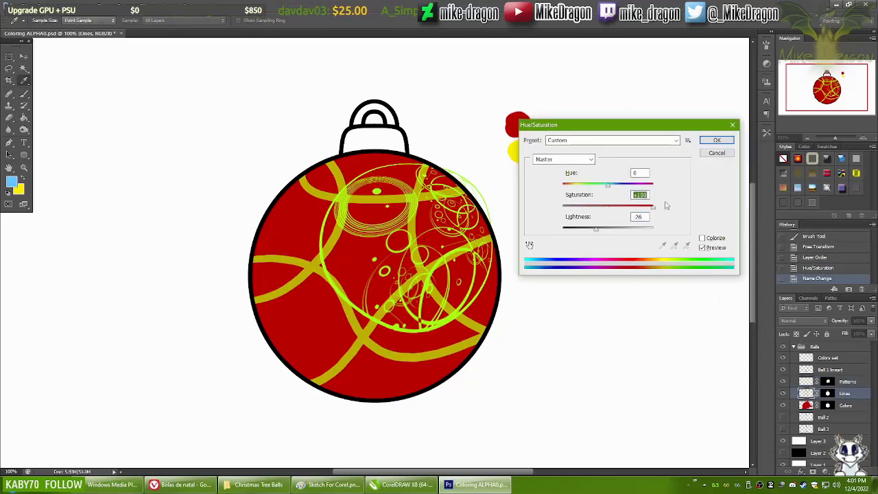
{"action": "key", "text": "Escape"}
- Try repainting the curved lines in a darker golden yellow with the Lines layer's transparency locked
{"action": "key", "text": "x"}
{"action": "right_click", "coordinate": [328, 234]}
{"action": "key", "text": "Escape"}
{"action": "left_click", "coordinate": [10, 181]}
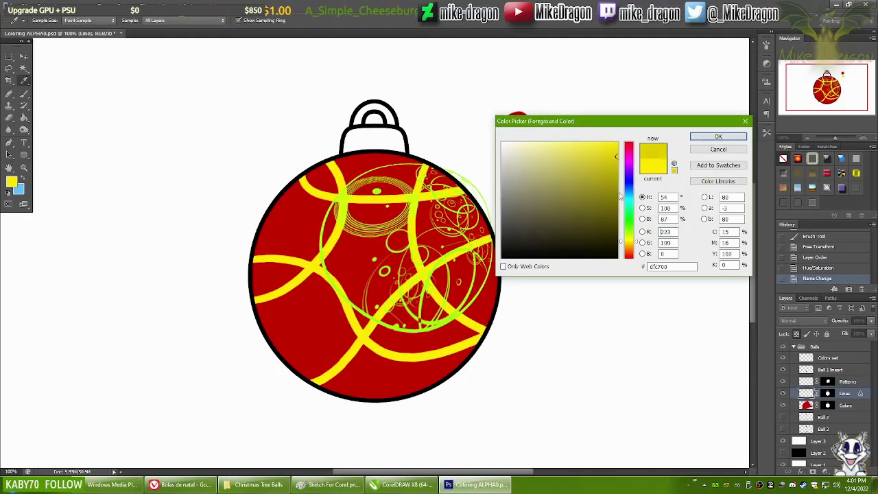
{"action": "left_click_drag", "start_coordinate": [635, 244], "coordinate": [634, 247]}
{"action": "left_click", "coordinate": [718, 137]}
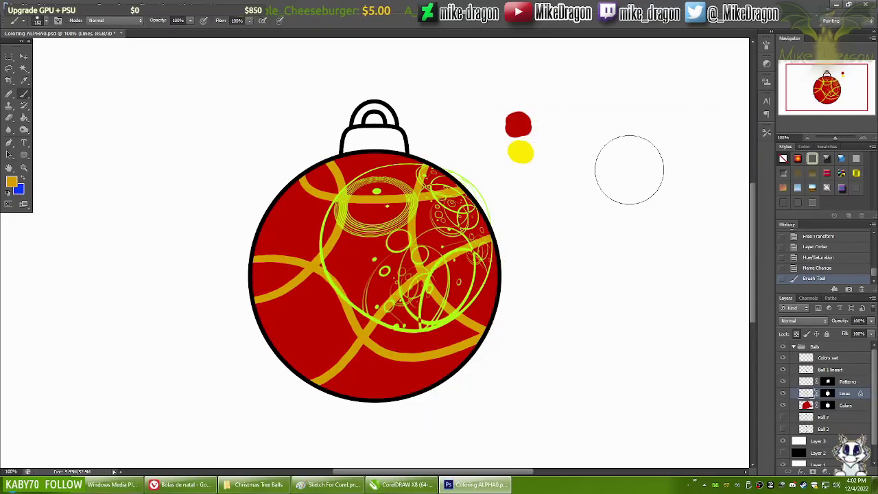
{"action": "key", "text": "ctrl+z"}
- Try recoloring the decoration by filling the locked layers with the foreground and background colors
{"action": "left_click", "coordinate": [797, 332]}
{"action": "key", "text": "ctrl+BackSpace"}
{"action": "key", "text": "ctrl+z"}
{"action": "key", "text": "x"}
{"action": "left_click", "coordinate": [720, 135]}
{"action": "key", "text": "alt+bracketleft"}
{"action": "key", "text": "slash"}
{"action": "key", "text": "alt+BackSpace"}
{"action": "key", "text": "ctrl+z"}
- Pick a medium green and repaint the circle pattern on the transparency-locked Patterns layer
{"action": "left_click", "coordinate": [11, 182]}
{"action": "left_click", "coordinate": [718, 135]}
{"action": "key", "text": "alt+bracketleft"}
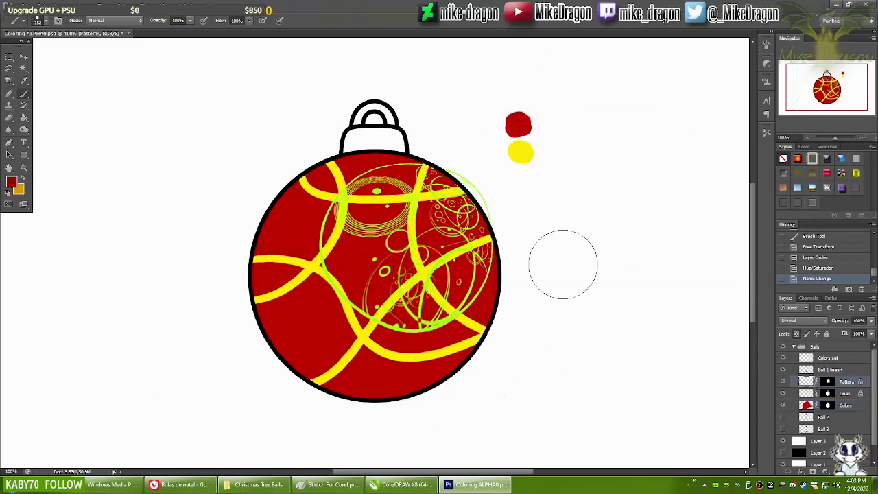
{"action": "left_click", "coordinate": [631, 231]}
{"action": "left_click", "coordinate": [718, 136]}
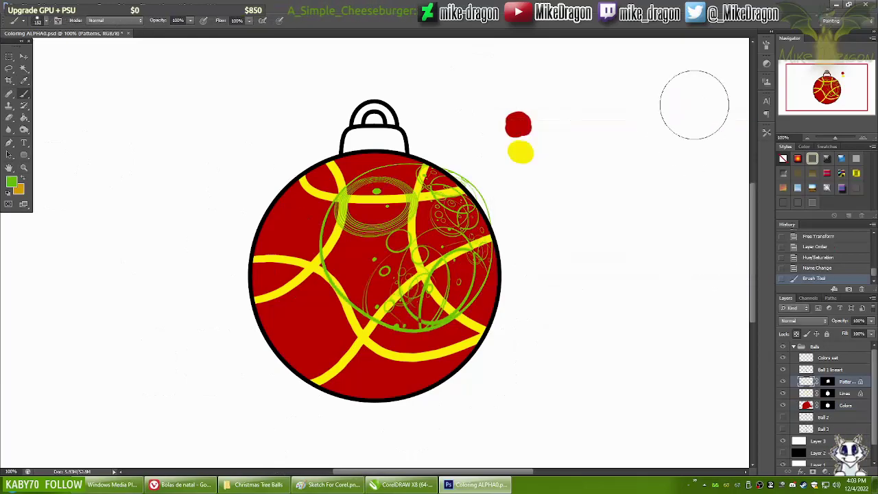
- Add a new layer, choose another circular pattern brush and stamp it in green on the ball's lower left
{"action": "key", "text": "ctrl+shift+alt+n"}
{"action": "right_click", "coordinate": [511, 171]}
{"action": "mouse_move", "coordinate": [606, 120]}
{"action": "left_mouse_down"}
{"action": "mouse_move", "coordinate": [612, 327]}
{"action": "mouse_move", "coordinate": [598, 152]}
{"action": "mouse_move", "coordinate": [607, 259]}
{"action": "left_mouse_up"}
{"action": "left_click", "coordinate": [314, 344]}
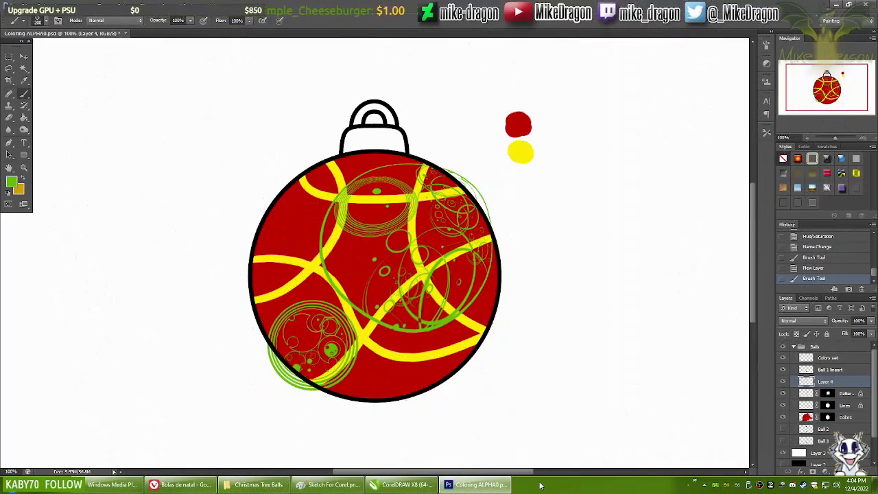
- Transform and warp the lower-left circle pattern so it follows the ball's rounded edge
{"action": "key", "text": "ctrl+t"}
{"action": "right_click", "coordinate": [295, 390]}
{"action": "left_click", "coordinate": [323, 387]}
{"action": "left_click_drag", "start_coordinate": [283, 394], "coordinate": [275, 385]}
{"action": "right_click", "coordinate": [274, 387]}
{"action": "left_click", "coordinate": [288, 321]}
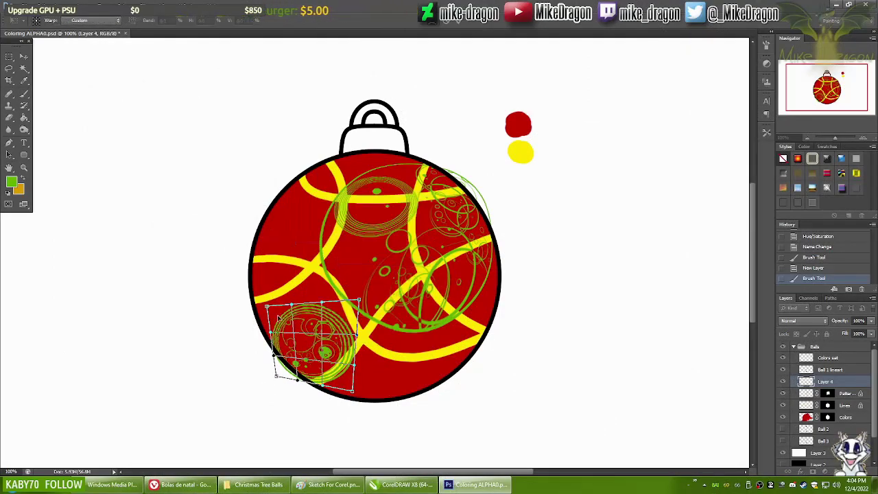
{"action": "left_click_drag", "start_coordinate": [339, 323], "coordinate": [341, 312]}
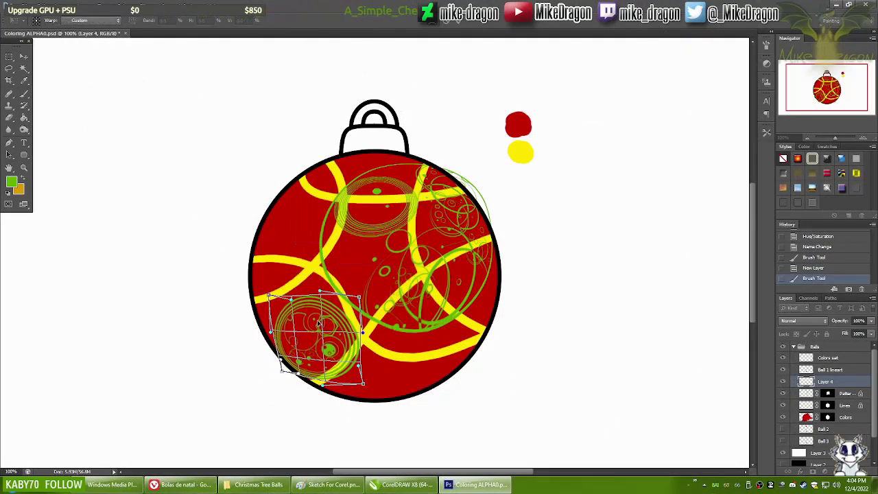
{"action": "key", "text": "Return"}
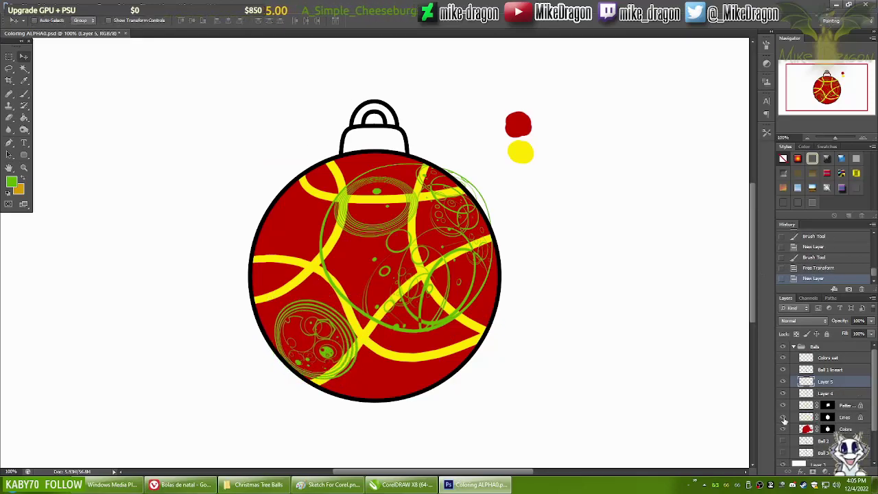
- Hide the Lines layer and repaint both circle patterns in yellow with their transparency locked
{"action": "left_click", "coordinate": [782, 417]}
{"action": "key", "text": "b"}
{"action": "left_click", "coordinate": [784, 406]}
{"action": "left_click_drag", "start_coordinate": [308, 431], "coordinate": [315, 340]}
- Pick a bright green and repaint the lower-left circle pattern on Layer 4
{"action": "left_click", "coordinate": [782, 384]}
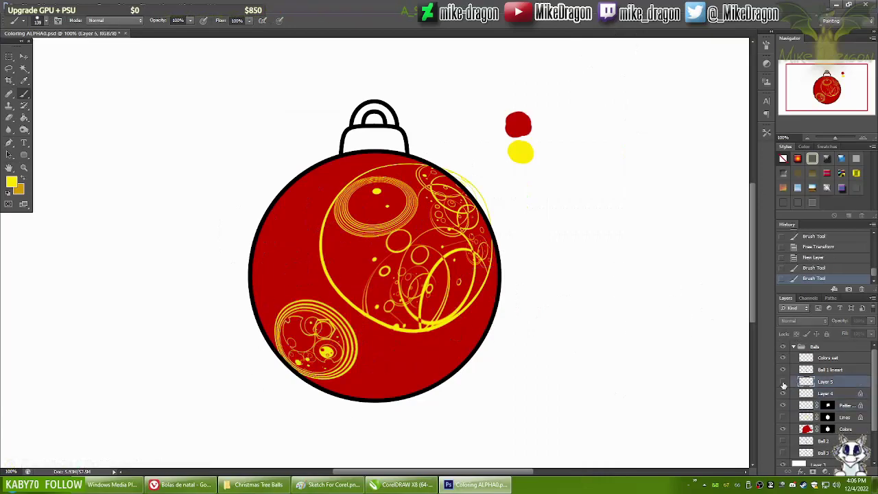
{"action": "left_click", "coordinate": [12, 181]}
{"action": "key", "text": "Return"}
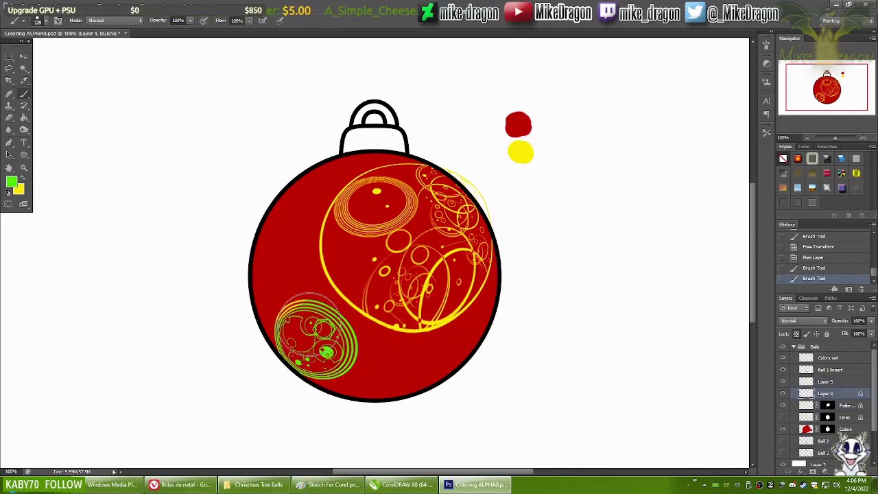
- On Layer 5, set the paint color to blue, choose another pattern brush and stamp it beside the ball
{"action": "left_click", "coordinate": [811, 383]}
{"action": "left_click", "coordinate": [11, 181]}
{"action": "left_click", "coordinate": [717, 135]}
{"action": "right_click", "coordinate": [555, 225]}
{"action": "left_click_drag", "start_coordinate": [663, 124], "coordinate": [663, 259]}
{"action": "key", "text": "period"}
{"action": "key", "text": "period"}
{"action": "key", "text": "period"}
{"action": "key", "text": "period"}
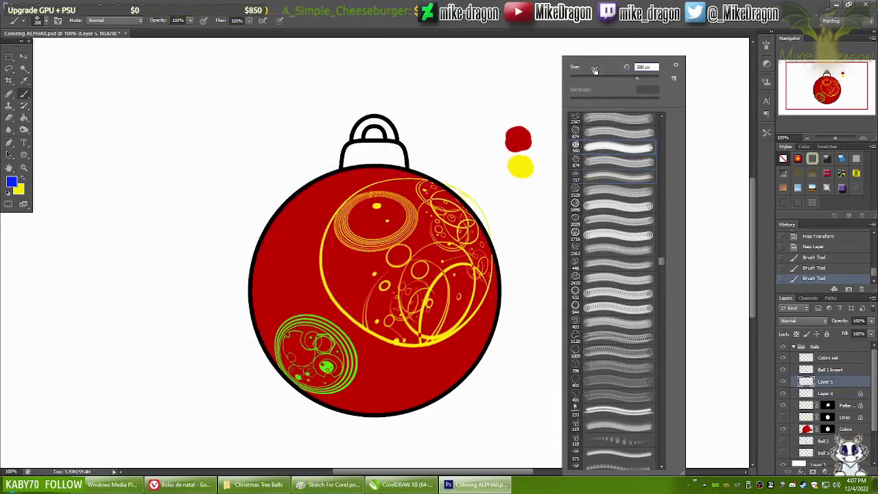
{"action": "left_click", "coordinate": [153, 216]}
- Move the blue pattern to the ball's lower right edge and distort it to follow the curve
{"action": "key", "text": "ctrl+t"}
{"action": "mouse_move", "coordinate": [158, 206]}
{"action": "left_mouse_down"}
{"action": "mouse_move", "coordinate": [313, 215]}
{"action": "mouse_move", "coordinate": [306, 232]}
{"action": "mouse_move", "coordinate": [490, 427]}
{"action": "left_mouse_up"}
{"action": "scroll", "coordinate": [490, 427], "scroll_direction": "down", "scroll_amount": 4}
{"action": "left_click_drag", "start_coordinate": [511, 382], "coordinate": [486, 308]}
{"action": "left_click_drag", "start_coordinate": [375, 382], "coordinate": [361, 343]}
{"action": "left_click_drag", "start_coordinate": [486, 308], "coordinate": [451, 312]}
{"action": "scroll", "coordinate": [432, 244], "scroll_direction": "up", "scroll_amount": 3}
{"action": "left_click_drag", "start_coordinate": [439, 179], "coordinate": [456, 164]}
{"action": "key", "text": "Return"}
- Set the paint color to light pink (ffa1fe) and repaint the lower-right pattern on the transparency-locked Layer 5
{"action": "scroll", "coordinate": [469, 244], "scroll_direction": "down", "scroll_amount": 1}
{"action": "scroll", "coordinate": [469, 245], "scroll_direction": "down", "scroll_amount": 2}
{"action": "key", "text": "i"}
{"action": "left_click", "coordinate": [11, 182]}
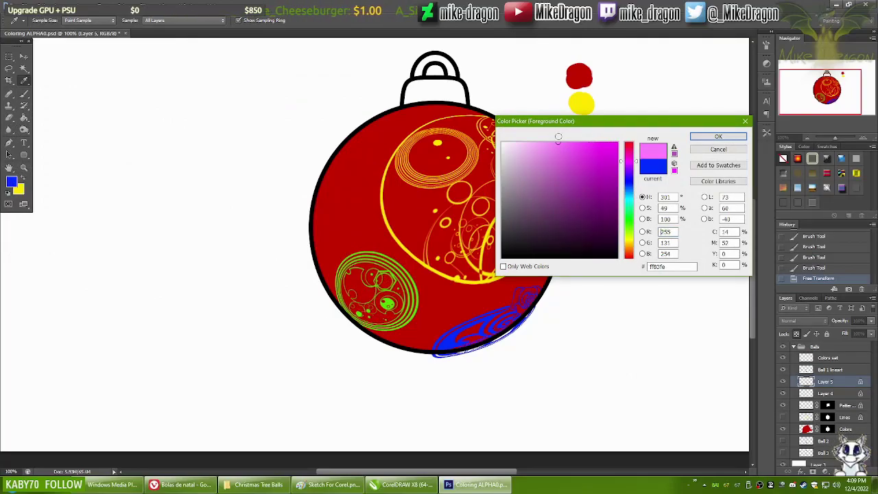
{"action": "left_click", "coordinate": [536, 158]}
{"action": "key", "text": "Return"}
{"action": "key", "text": "b"}
{"action": "right_click", "coordinate": [552, 308]}
{"action": "key", "text": "Return"}
{"action": "left_click_drag", "start_coordinate": [528, 295], "coordinate": [446, 346]}
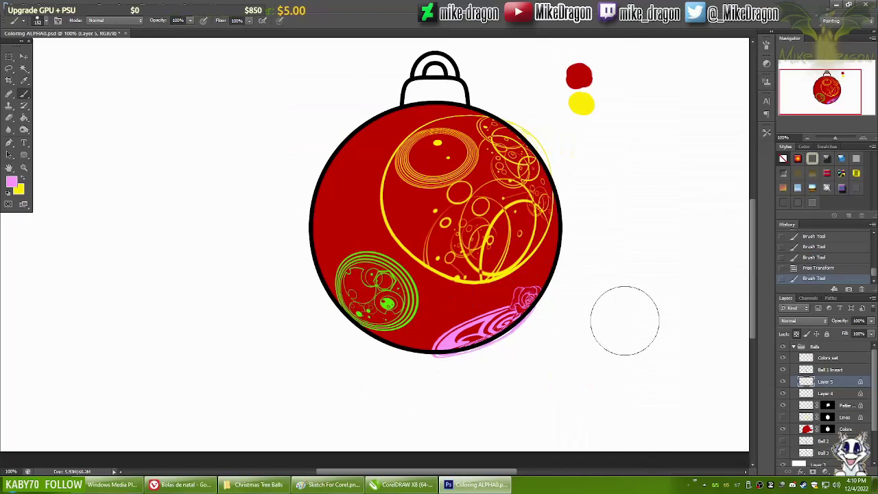
- Show the Lines layer and erase all its yellow curves with an enlarged Eraser
{"action": "key", "text": "bracketright"}
{"action": "key", "text": "bracketright"}
{"action": "key", "text": "bracketright"}
{"action": "key", "text": "bracketright"}
{"action": "key", "text": "bracketright"}
{"action": "key", "text": "bracketright"}
{"action": "key", "text": "bracketright"}
{"action": "key", "text": "bracketright"}
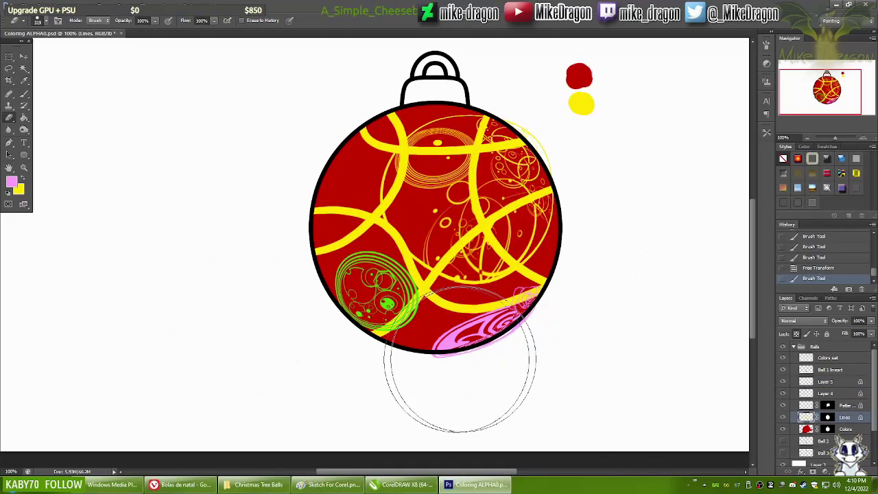
{"action": "key", "text": "F9"}
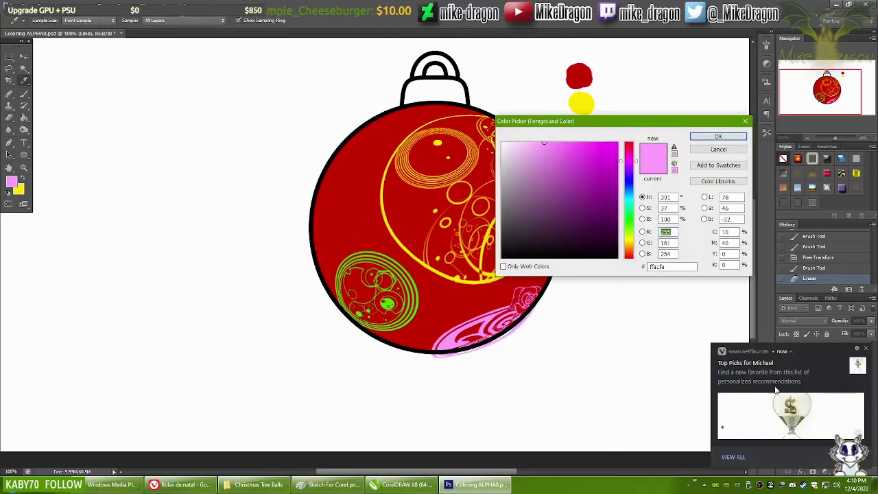
- Set the paint color to light blue, choose a textured brush and paint a mottled band across the ball on the Lines layer
{"action": "key", "text": "Return"}
{"action": "right_click", "coordinate": [480, 241]}
{"action": "scroll", "coordinate": [491, 267], "scroll_direction": "down", "scroll_amount": 5}
{"action": "right_click", "coordinate": [571, 217]}
{"action": "scroll", "coordinate": [557, 273], "scroll_direction": "down", "scroll_amount": 5}
{"action": "scroll", "coordinate": [558, 282], "scroll_direction": "down", "scroll_amount": 8}
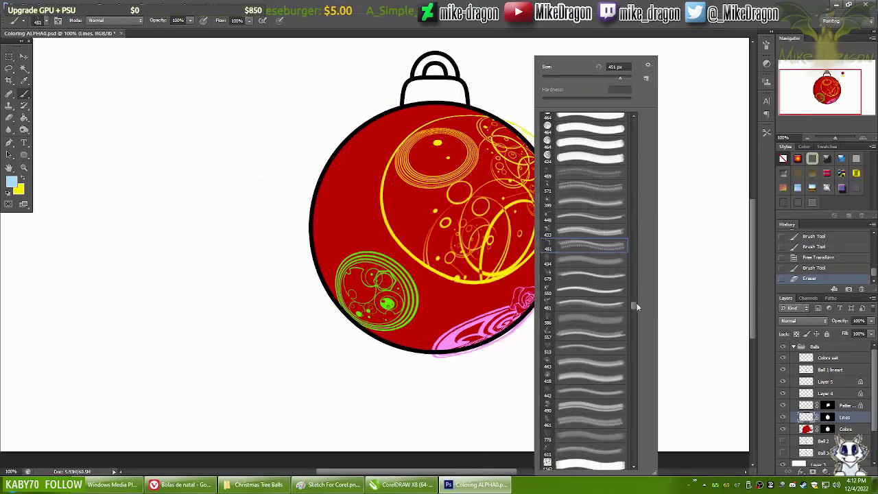
{"action": "scroll", "coordinate": [633, 311], "scroll_direction": "down", "scroll_amount": 5}
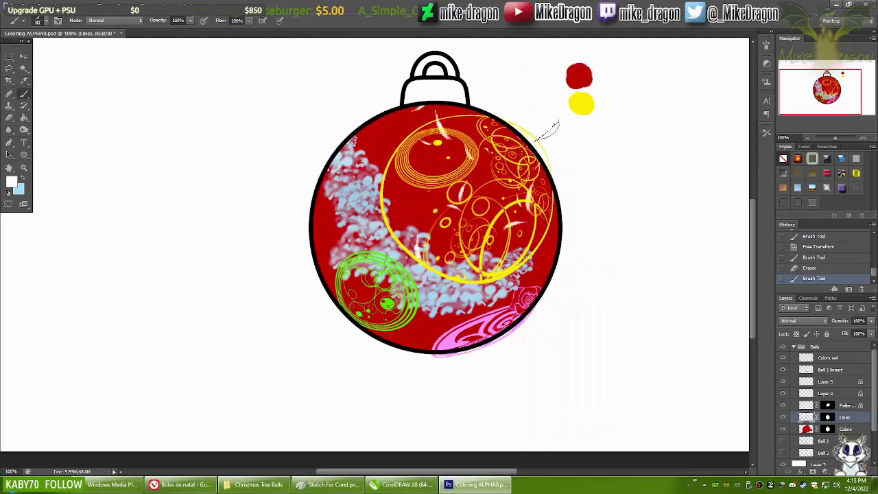
- Choose a scribble-textured brush and paint light blue scratchy strokes across the ball on the Lines layer
{"action": "right_click", "coordinate": [545, 129]}
{"action": "left_click_drag", "start_coordinate": [626, 335], "coordinate": [624, 402]}
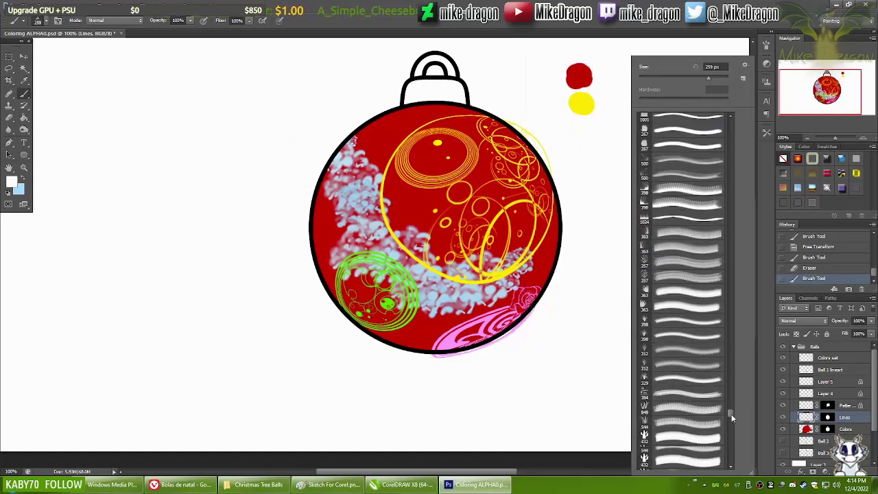
{"action": "left_click_drag", "start_coordinate": [731, 416], "coordinate": [731, 439]}
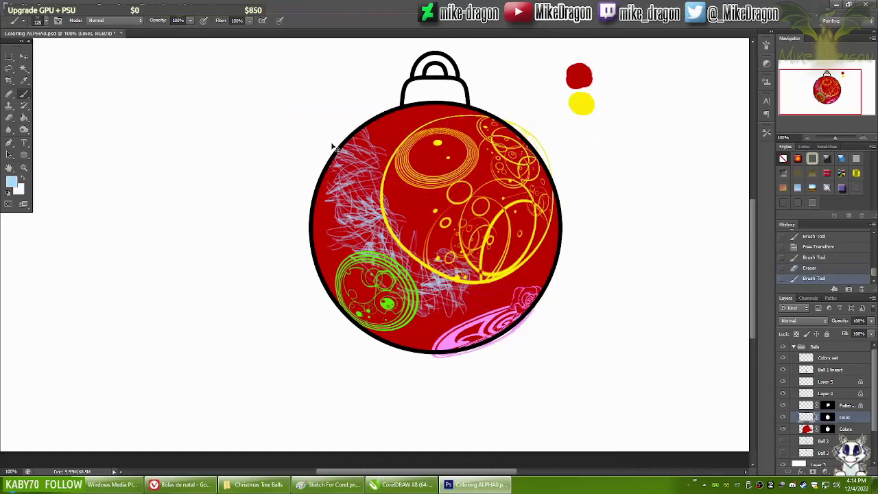
{"action": "mouse_move", "coordinate": [332, 146]}
{"action": "left_mouse_down"}
{"action": "mouse_move", "coordinate": [308, 233]}
{"action": "mouse_move", "coordinate": [542, 288]}
{"action": "left_mouse_up"}
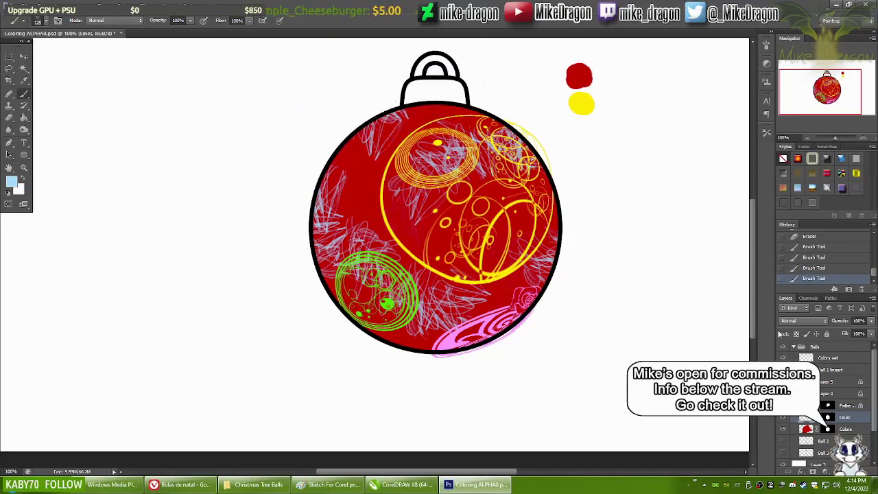
- Merge the separate pattern layers into one Patterns layer and rename the Colors layer as Base color
{"action": "key", "text": "ctrl+e"}
{"action": "key", "text": "ctrl+e"}
{"action": "key", "text": "Return"}
{"action": "double_click", "coordinate": [847, 393]}
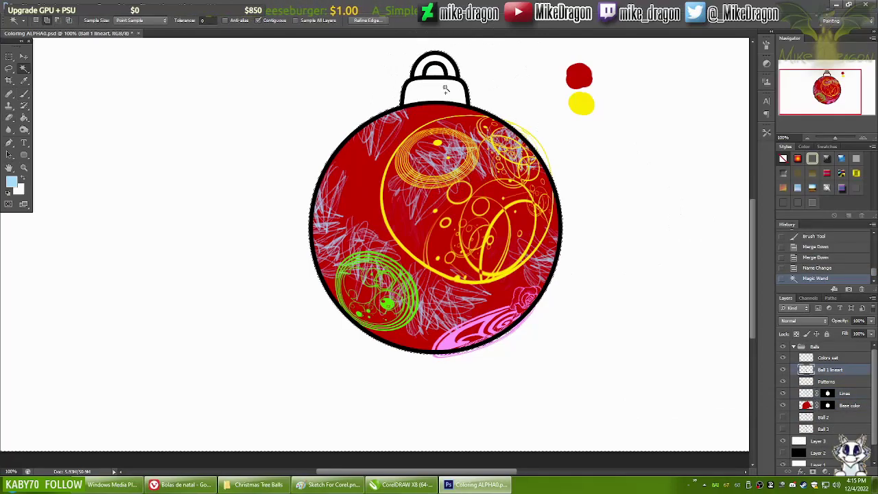
- Try to mask the Hanger layer with an expanded and inverted wand selection of the lineart
{"action": "scroll", "coordinate": [732, 336], "scroll_direction": "up", "scroll_amount": 2}
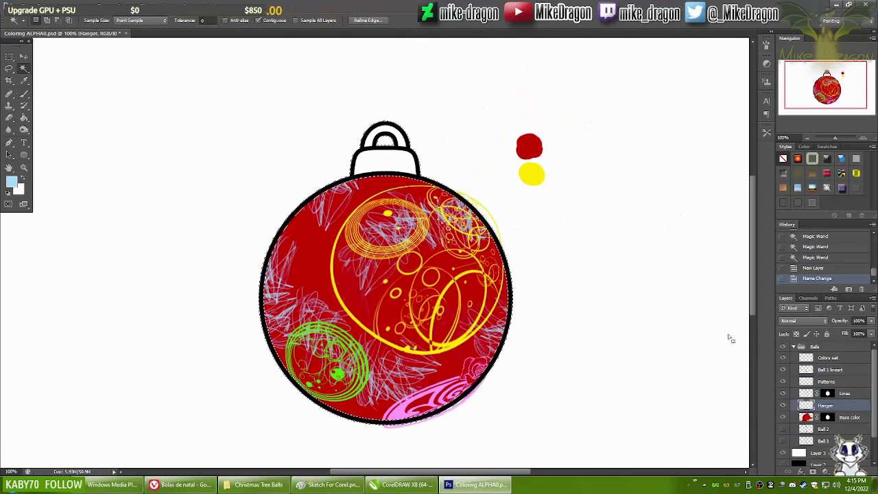
{"action": "key", "text": "alt+bracketright"}
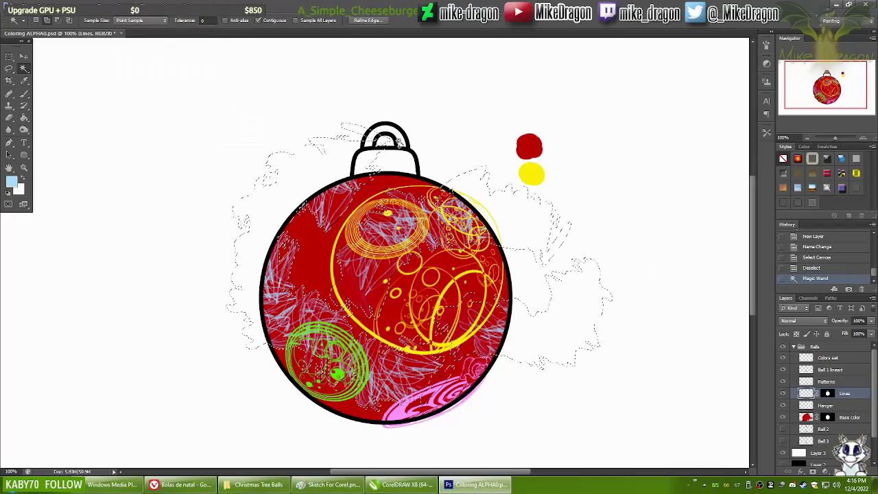
{"action": "left_click", "coordinate": [452, 130]}
{"action": "left_click", "coordinate": [123, 7]}
{"action": "left_click", "coordinate": [247, 124]}
{"action": "key", "text": "Return"}
{"action": "key", "text": "ctrl+shift+i"}
{"action": "left_click", "coordinate": [808, 405]}
- Sample the yellow swatch, shift the paint color to golden yellow and brush over the hanger on the Hanger layer
{"action": "left_click", "coordinate": [531, 175]}
{"action": "left_click", "coordinate": [11, 182]}
{"action": "key", "text": "Return"}
{"action": "key", "text": "b"}
{"action": "right_click", "coordinate": [510, 103]}
{"action": "key", "text": "Return"}
{"action": "left_click", "coordinate": [385, 151]}
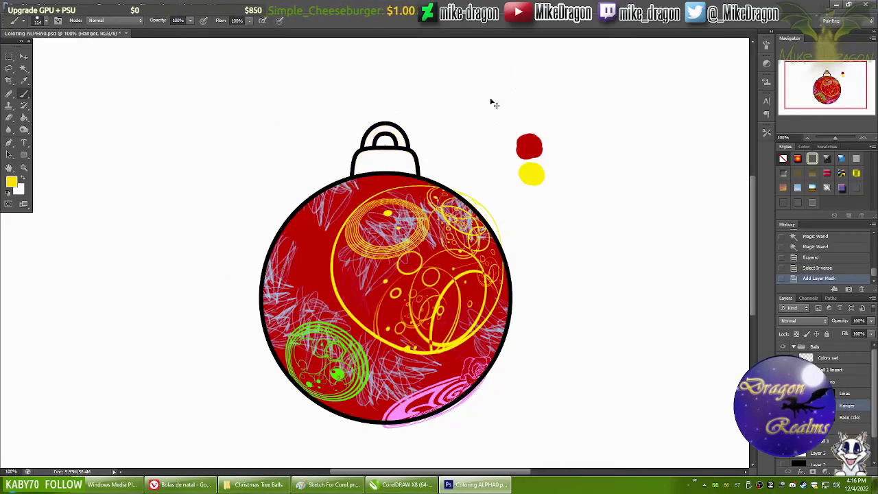
- Rebuild the Hanger layer's mask from a fresh wand selection and paint the hanger a darker gold
{"action": "key", "text": "ctrl+alt+z"}
{"action": "key", "text": "w"}
{"action": "left_click", "coordinate": [124, 7]}
{"action": "key", "text": "Escape"}
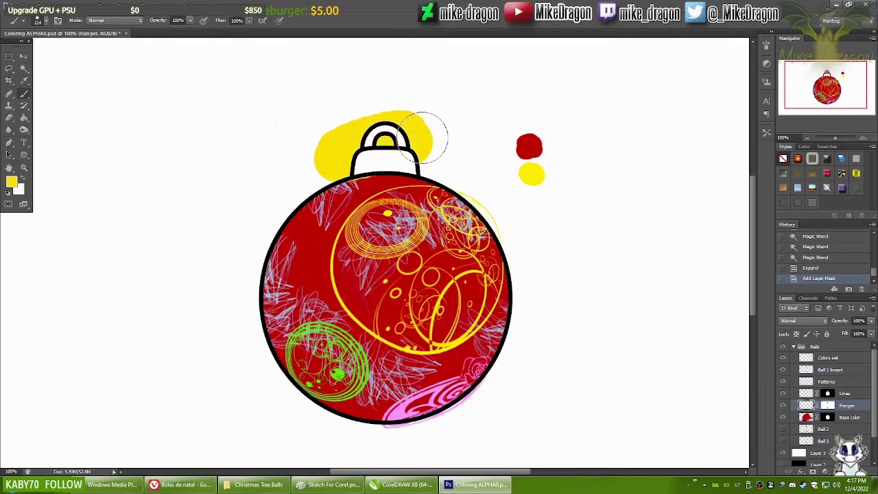
{"action": "left_click", "coordinate": [410, 167]}
{"action": "left_click", "coordinate": [11, 182]}
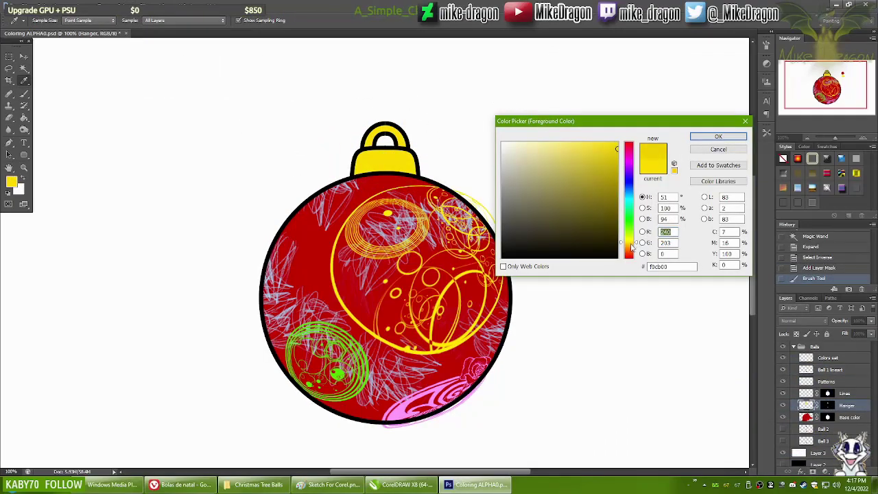
{"action": "key", "text": "Return"}
- Select the area outside the ball, expand the selection and erase the overflowing pattern parts on the Patterns layer
{"action": "key", "text": "ctrl+plus"}
{"action": "key", "text": "w"}
{"action": "left_click", "coordinate": [103, 7]}
{"action": "key", "text": "Escape"}
{"action": "left_click", "coordinate": [826, 382]}
{"action": "key", "text": "ctrl+minus"}
{"action": "key", "text": "b"}
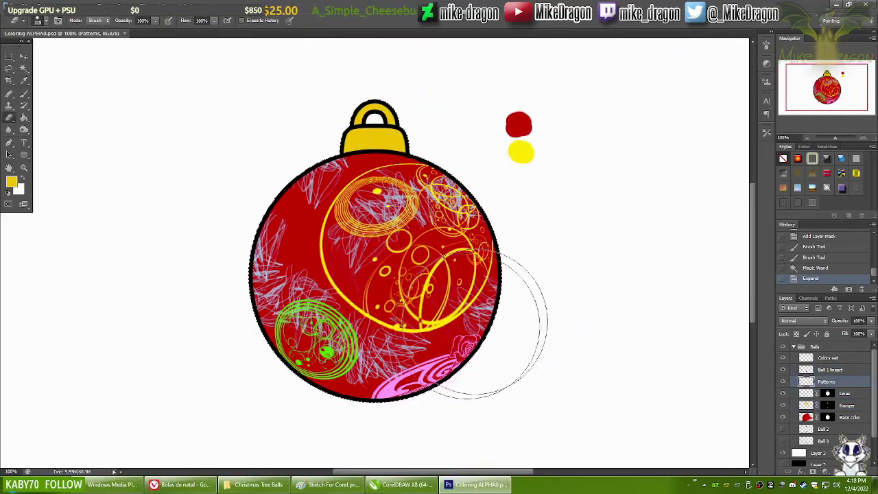
- Duplicate the red, yellow and gold swatches beside the originals, darken the copies with Lightness -21 and merge them into Colors set
{"action": "key", "text": "alt+bracketright"}
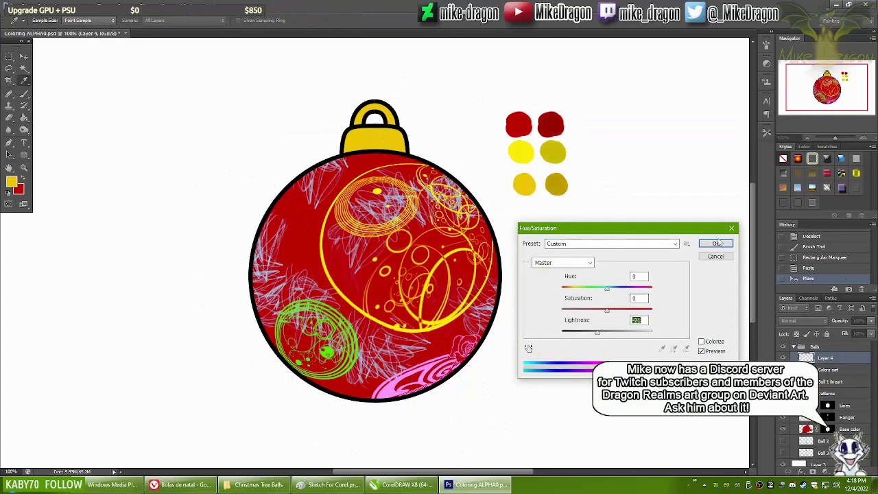
{"action": "key", "text": "Return"}
{"action": "key", "text": "ctrl+e"}
- Sample the dark red swatch and recolor the ball's outline on the transparency-locked Ball 1 lineart layer
{"action": "key", "text": "i"}
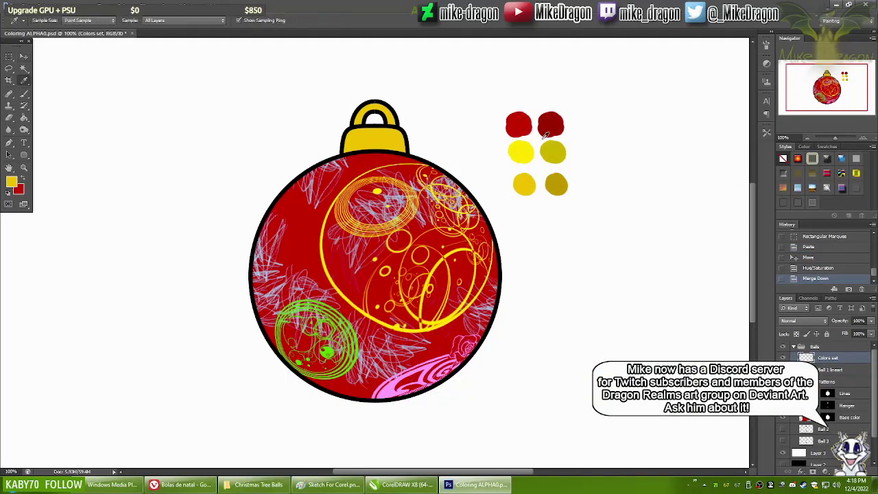
{"action": "key", "text": "alt+bracketleft"}
{"action": "key", "text": "b"}
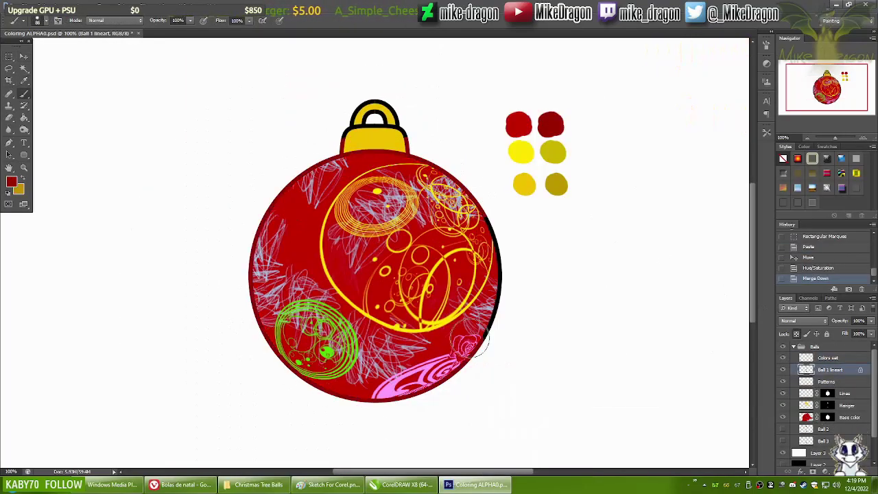
- Switch to dark gold and recolor the lower side outlines of the hanger on the Ball 1 lineart layer
{"action": "key", "text": "ctrl+plus"}
{"action": "key", "text": "ctrl+plus"}
{"action": "key", "text": "x"}
{"action": "left_click_drag", "start_coordinate": [374, 259], "coordinate": [361, 277]}
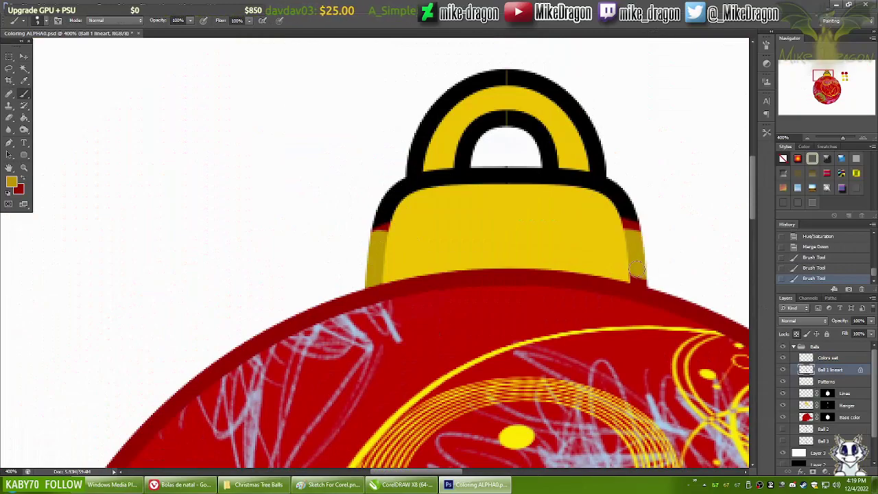
{"action": "key", "text": "ctrl+plus"}
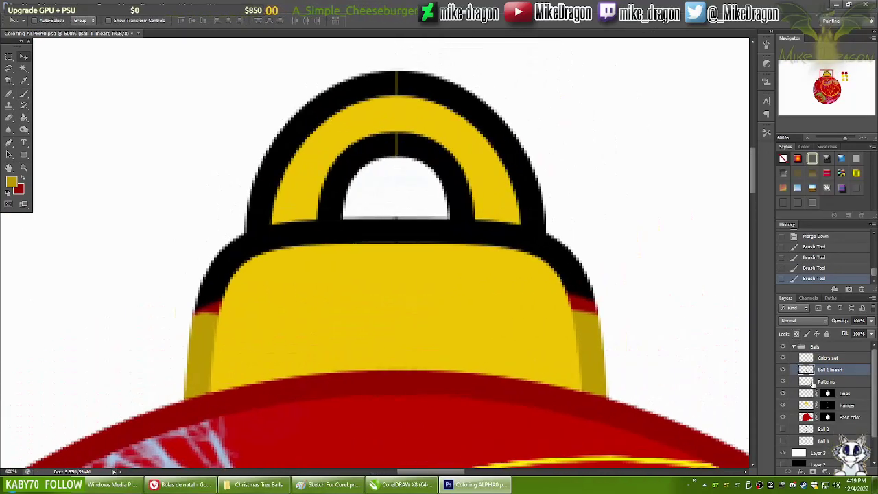
- Add a new layer and paint black with a small brush over the thin seams in the hanger's outline
{"action": "key", "text": "ctrl+shift+alt+n"}
{"action": "key", "text": "b"}
{"action": "right_click", "coordinate": [453, 62]}
{"action": "key", "text": "Escape"}
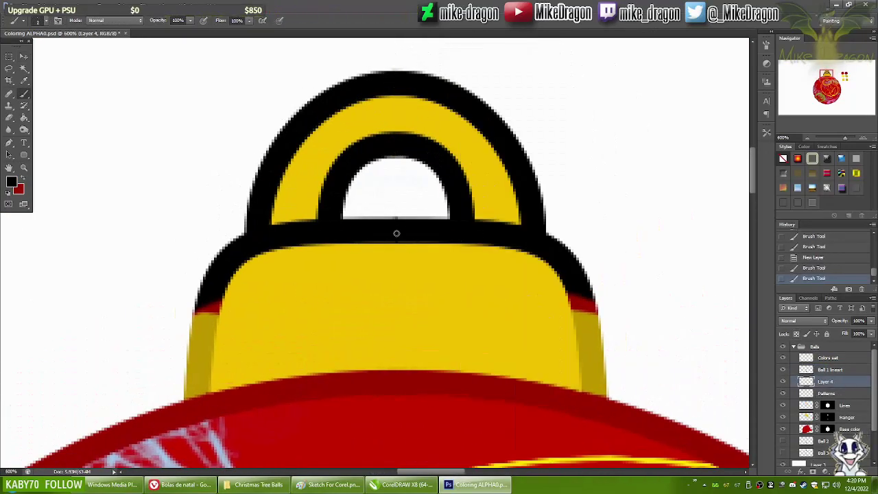
- Merge the Ball 1 lineart layer with the seam patch layer below and rename the result Ball lineart
{"action": "right_click", "coordinate": [827, 369]}
{"action": "left_click", "coordinate": [823, 267]}
{"action": "double_click", "coordinate": [827, 369]}
{"action": "type", "text": "Ball"}
- Recolor the remaining black outlines of the hanger dark gold on the Ball lineart layer
{"action": "type", "text": "b"}
{"action": "mouse_move", "coordinate": [211, 331]}
{"action": "left_mouse_down"}
{"action": "mouse_move", "coordinate": [490, 226]}
{"action": "mouse_move", "coordinate": [513, 155]}
{"action": "left_mouse_up"}
{"action": "key", "text": "ctrl+0"}
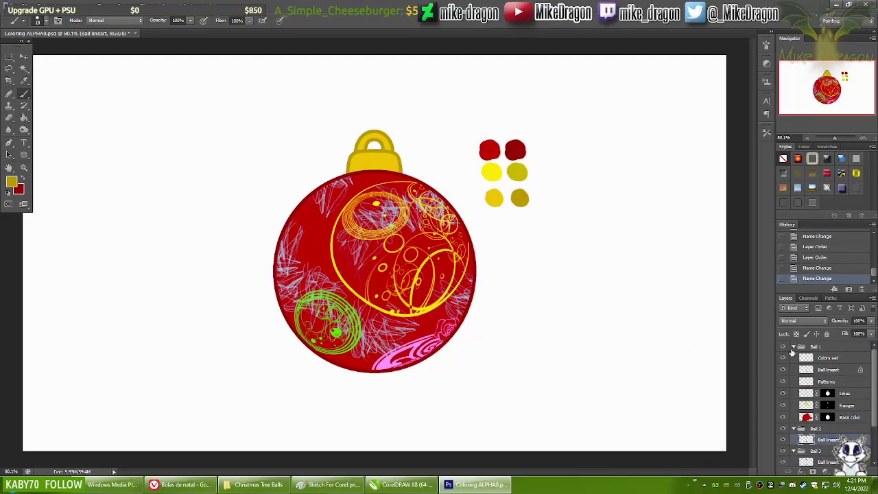
- Hide the Ball 1 group, then mask Ball 2's new Base color layer to the ball and paint it bright green
{"action": "left_click", "coordinate": [783, 346]}
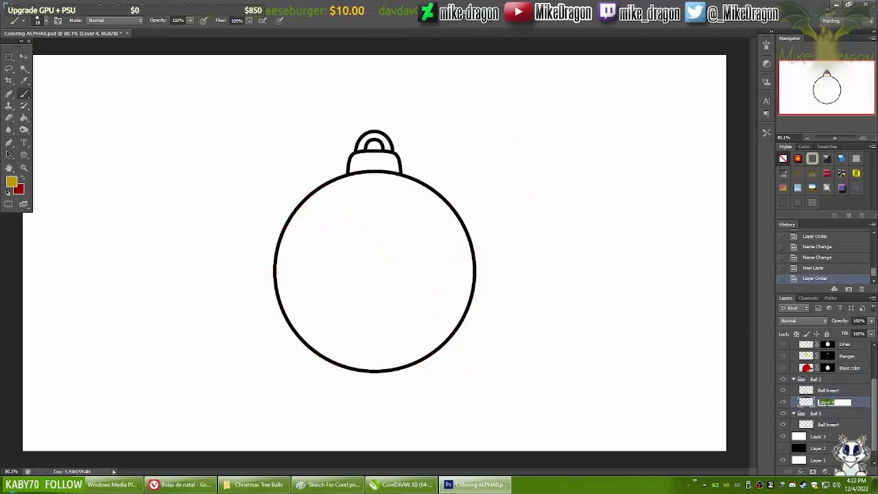
{"action": "left_click", "coordinate": [570, 251]}
{"action": "left_click", "coordinate": [808, 402]}
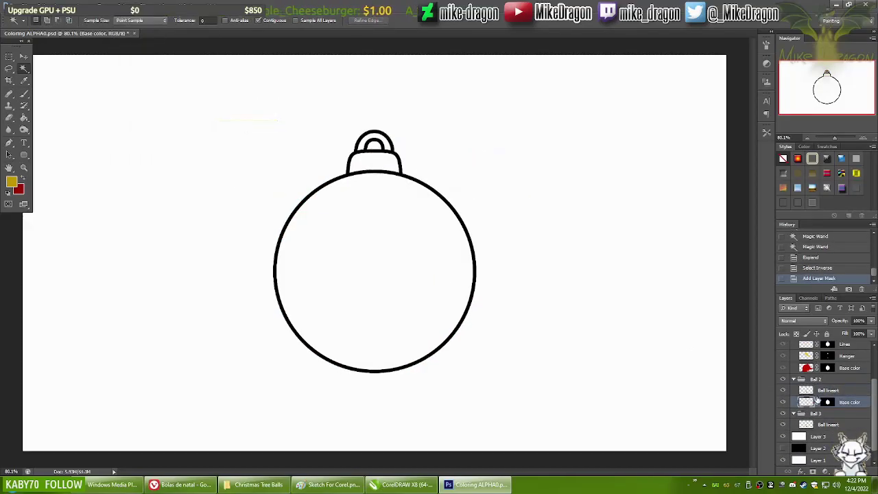
{"action": "key", "text": "i"}
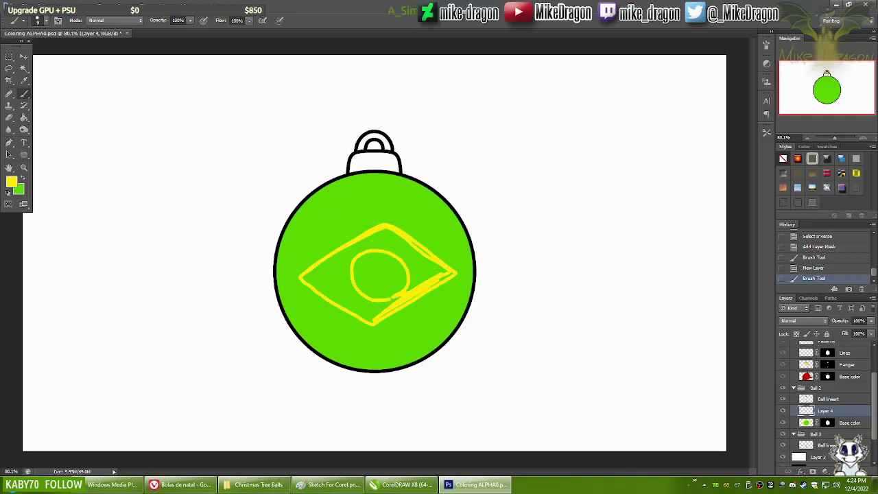
- Try a decorative brush preset with a yellow stroke across the green ball on Layer 4 and undo it
{"action": "right_click", "coordinate": [384, 214]}
{"action": "scroll", "coordinate": [484, 336], "scroll_direction": "down", "scroll_amount": 5}
{"action": "key", "text": "Escape"}
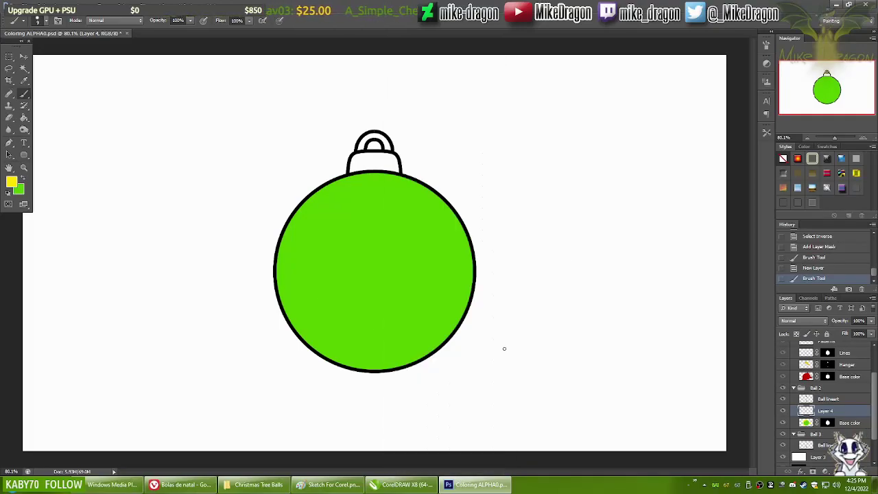
{"action": "right_click", "coordinate": [484, 275]}
{"action": "left_click_drag", "start_coordinate": [584, 329], "coordinate": [587, 467]}
{"action": "key", "text": "Return"}
{"action": "mouse_move", "coordinate": [323, 226]}
{"action": "left_mouse_down"}
{"action": "mouse_move", "coordinate": [539, 229]}
{"action": "mouse_move", "coordinate": [113, 247]}
{"action": "left_mouse_up"}
{"action": "key", "text": "ctrl+z"}
- Try a glowing streak brush with curved yellow strokes across the green ball and undo them
{"action": "right_click", "coordinate": [549, 62]}
{"action": "key", "text": "Return"}
{"action": "left_click_drag", "start_coordinate": [455, 186], "coordinate": [402, 265]}
{"action": "key", "text": "ctrl+z"}
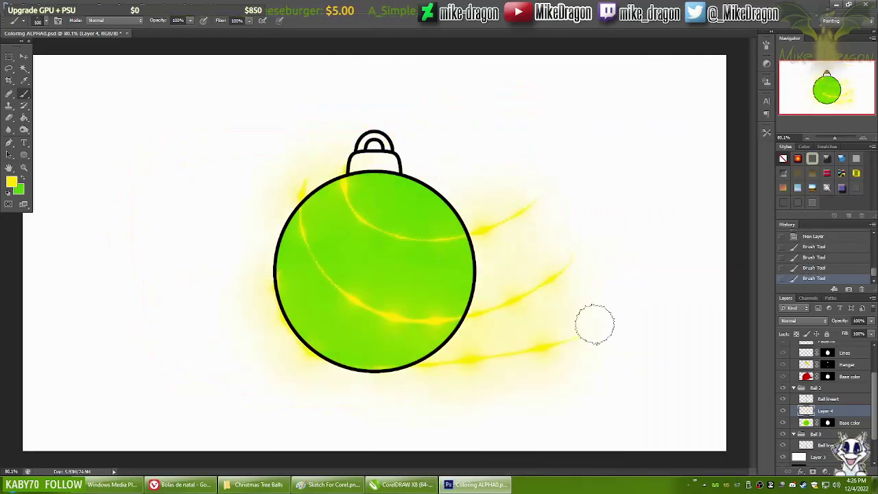
{"action": "key", "text": "ctrl+alt+z"}
{"action": "key", "text": "ctrl+alt+z"}
{"action": "key", "text": "ctrl+alt+z"}
- Choose a spiral brush preset and try a yellow spiral stamp on the green ball
{"action": "right_click", "coordinate": [594, 323]}
{"action": "scroll", "coordinate": [689, 329], "scroll_direction": "up", "scroll_amount": 10}
{"action": "scroll", "coordinate": [688, 320], "scroll_direction": "up", "scroll_amount": 5}
{"action": "key", "text": "Return"}
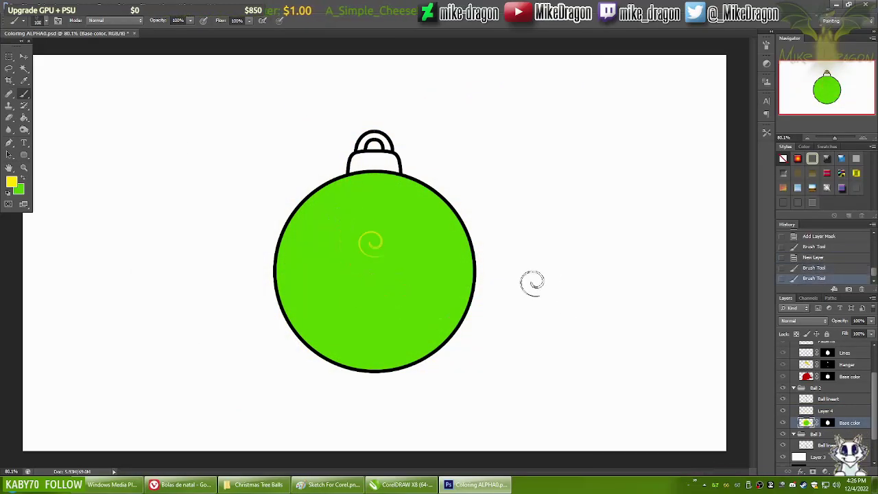
- Choose a wavy flame brush and try a yellow stamp at the ball's lower edge on the Base color layer
{"action": "right_click", "coordinate": [529, 283]}
{"action": "scroll", "coordinate": [642, 276], "scroll_direction": "up", "scroll_amount": 5}
{"action": "scroll", "coordinate": [640, 254], "scroll_direction": "up", "scroll_amount": 3}
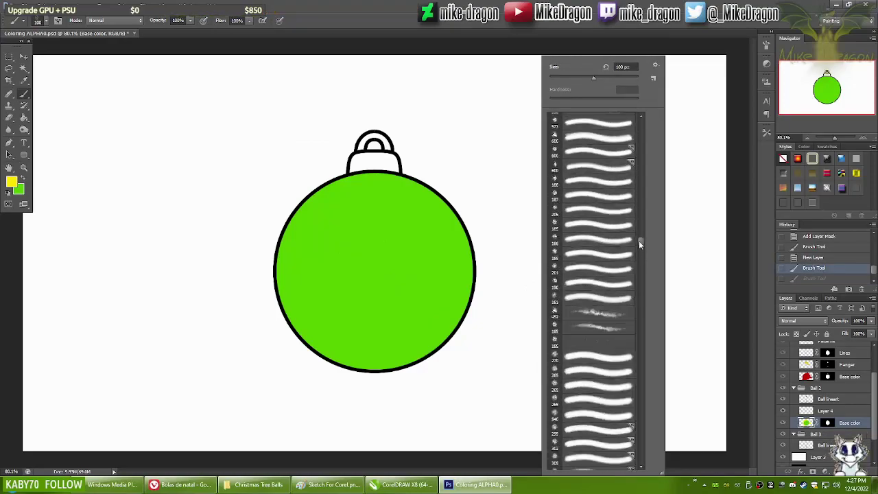
{"action": "key", "text": "Return"}
{"action": "left_click", "coordinate": [420, 336]}
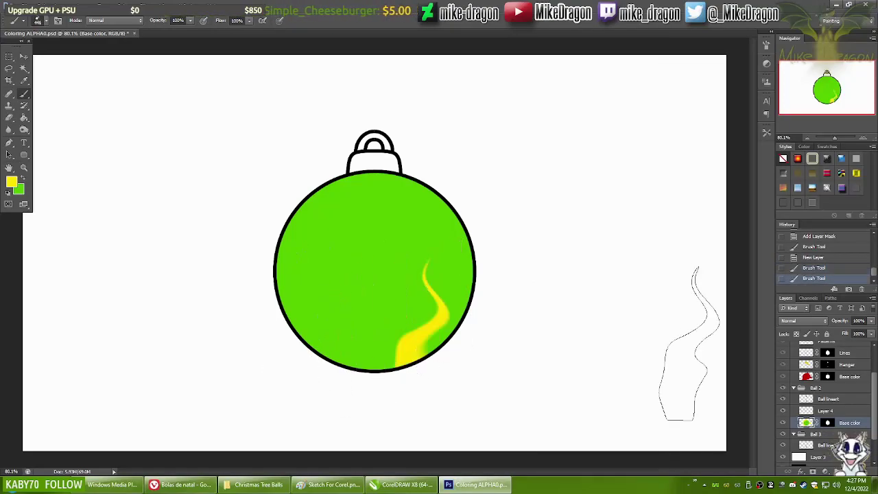
- Stamp the wavy yellow flame on the new Layer 5 and move it over the ball's lower edge
{"action": "left_click", "coordinate": [418, 336]}
{"action": "key", "text": "v"}
{"action": "left_click_drag", "start_coordinate": [414, 371], "coordinate": [414, 372]}
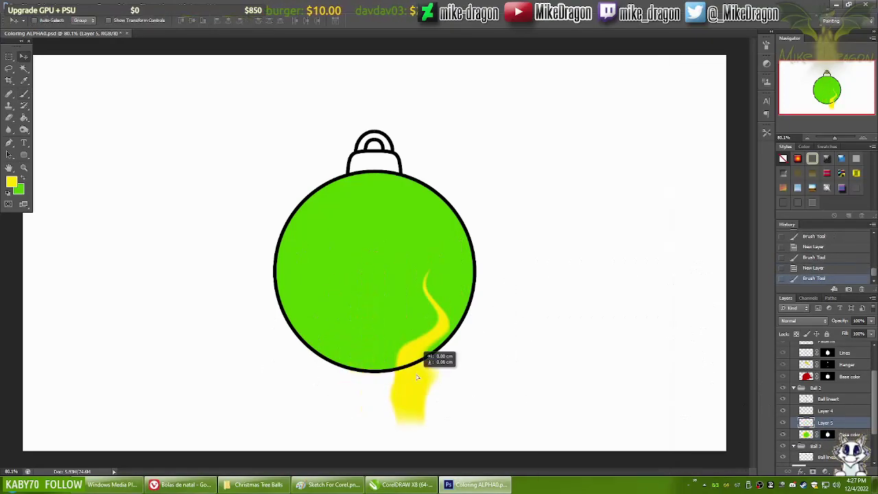
- Try further flame brush stamps on Layer 5, undo the last one and clear the layer
{"action": "right_click", "coordinate": [434, 340]}
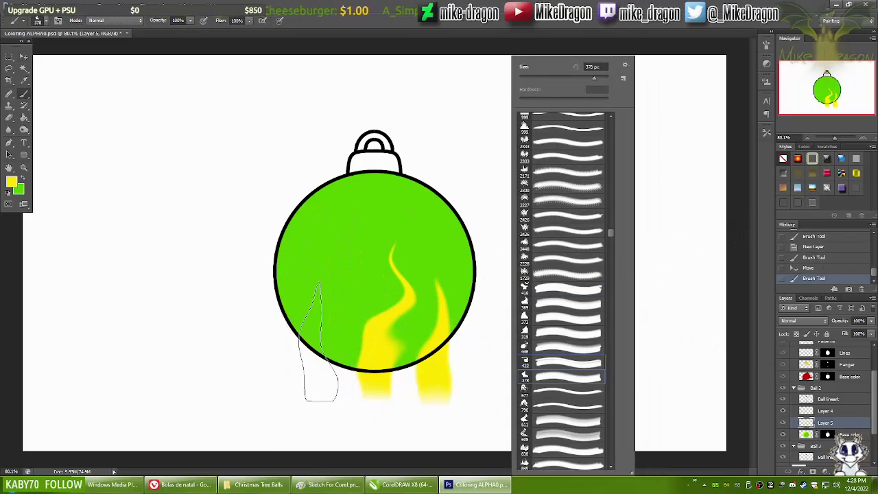
{"action": "key", "text": "Return"}
{"action": "left_click", "coordinate": [309, 206]}
{"action": "left_click", "coordinate": [370, 199]}
{"action": "key", "text": "ctrl+z"}
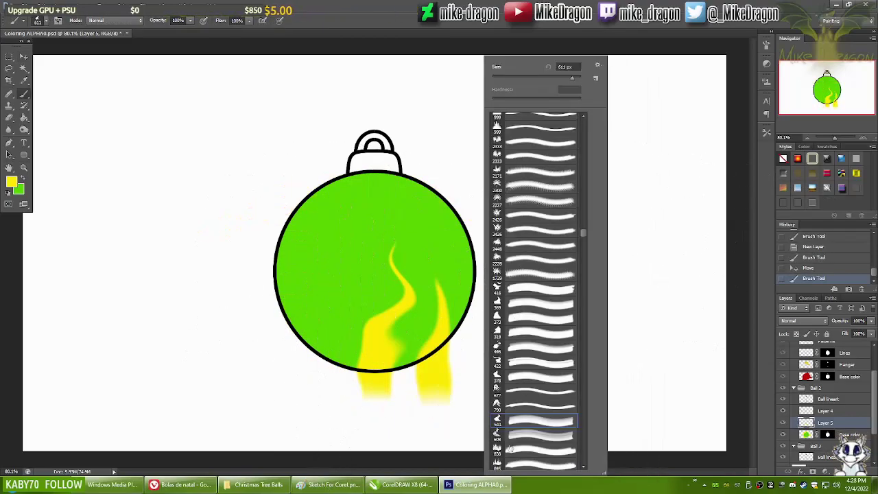
{"action": "key", "text": "ctrl+a"}
{"action": "key", "text": "Delete"}
{"action": "key", "text": "ctrl+d"}
- Choose a wide fire brush and stamp a row of yellow flames along the ball's lower part on Layer 5
{"action": "key", "text": "v"}
{"action": "key", "text": "b"}
{"action": "right_click", "coordinate": [374, 336]}
{"action": "key", "text": "Return"}
{"action": "right_click", "coordinate": [391, 336]}
{"action": "key", "text": "Return"}
{"action": "left_click", "coordinate": [374, 333]}
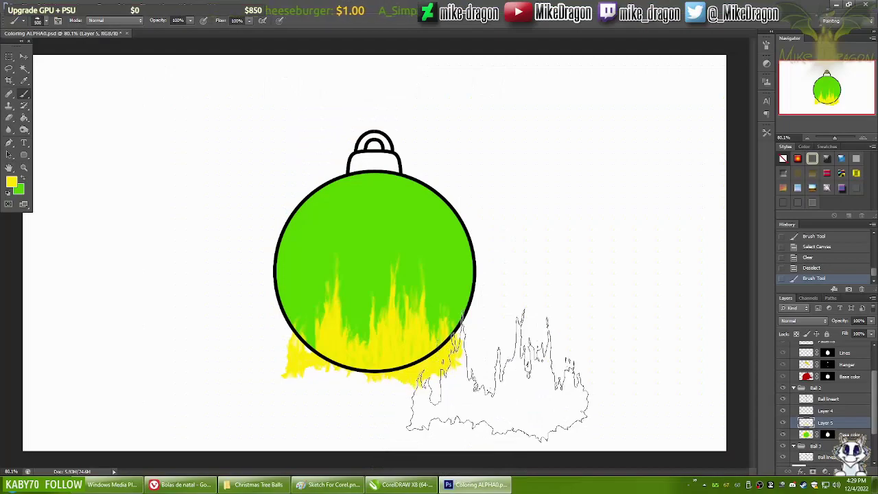
- Scale the flames to fit the lower part of the ball and narrow their base with a perspective-style transform
{"action": "key", "text": "ctrl+t"}
{"action": "left_click_drag", "start_coordinate": [465, 387], "coordinate": [452, 380]}
{"action": "right_click", "coordinate": [398, 369]}
{"action": "left_click", "coordinate": [425, 368]}
{"action": "left_click_drag", "start_coordinate": [373, 371], "coordinate": [376, 382]}
{"action": "right_click", "coordinate": [403, 189]}
{"action": "left_click", "coordinate": [436, 237]}
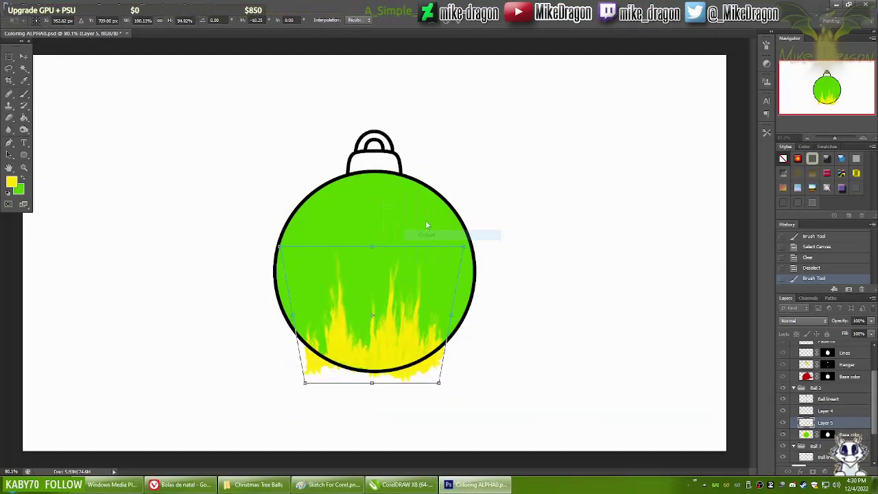
- Warp the flames so their base follows the ball's lower curve
{"action": "right_click", "coordinate": [420, 322]}
{"action": "left_click", "coordinate": [442, 386]}
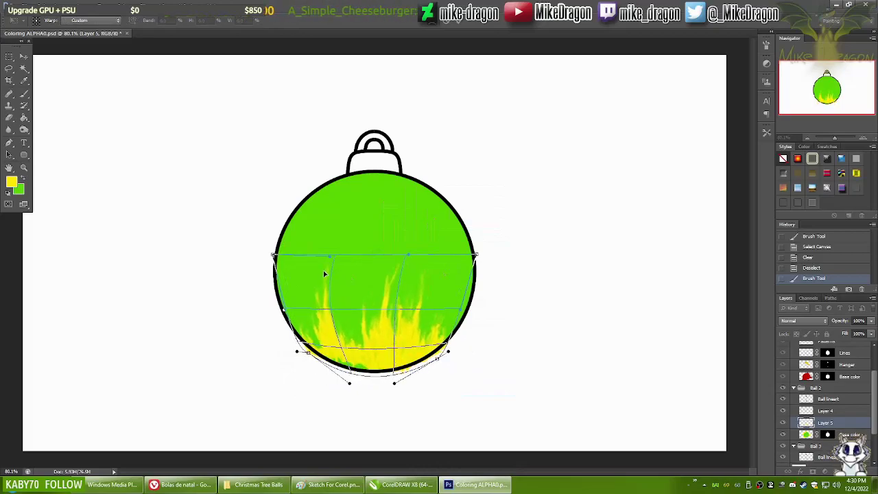
{"action": "left_click_drag", "start_coordinate": [403, 319], "coordinate": [378, 337]}
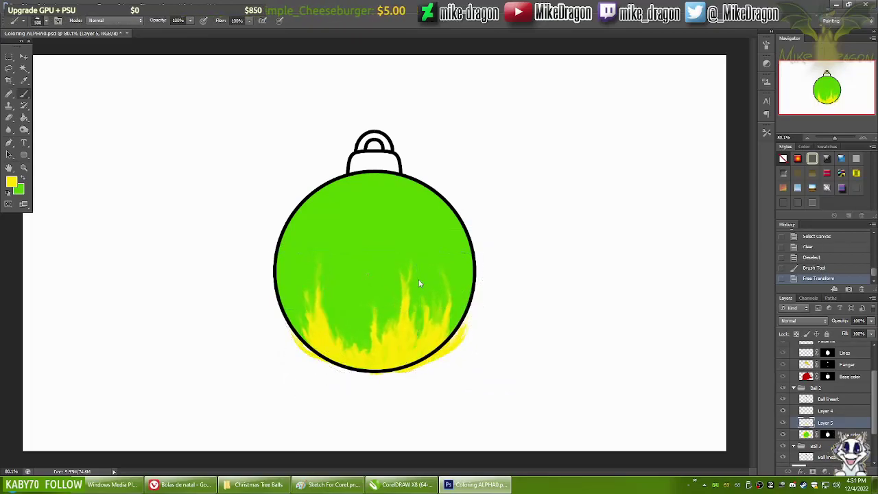
- Rename Layer 5 as Flames and paint a yellow swatch with a 19 px hard brush on a new Colors set layer
{"action": "left_click", "coordinate": [824, 423]}
{"action": "right_click", "coordinate": [552, 161]}
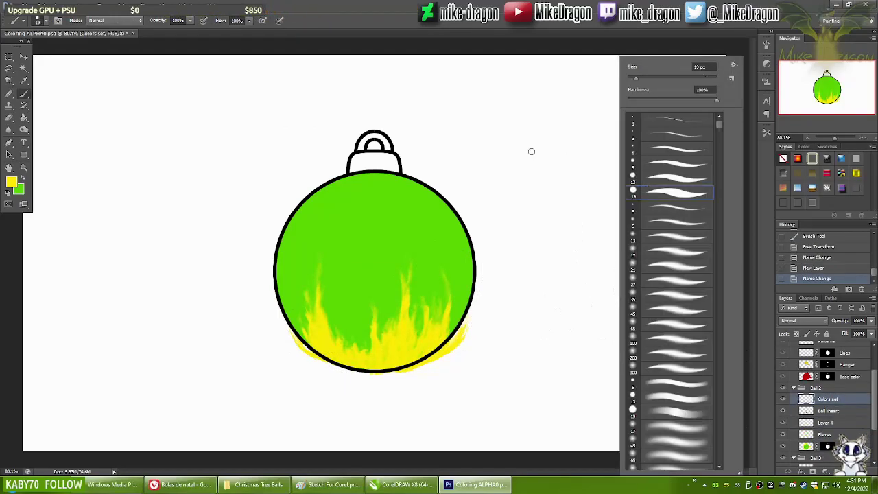
{"action": "left_click", "coordinate": [533, 152]}
- Move Layer 4 below the Flames layer and try another brush preset across the ball's upper part
{"action": "left_click_drag", "start_coordinate": [795, 420], "coordinate": [803, 440]}
{"action": "right_click", "coordinate": [549, 164]}
{"action": "left_click_drag", "start_coordinate": [593, 118], "coordinate": [603, 311]}
{"action": "double_click", "coordinate": [549, 381]}
{"action": "left_click_drag", "start_coordinate": [323, 205], "coordinate": [521, 209]}
- Try a bristly textured brush with yellow strokes over and beside the ball on Layer 4 and undo them
{"action": "right_click", "coordinate": [390, 214]}
{"action": "double_click", "coordinate": [521, 323]}
{"action": "left_click_drag", "start_coordinate": [322, 205], "coordinate": [480, 227]}
{"action": "key", "text": "ctrl+z"}
{"action": "left_click_drag", "start_coordinate": [539, 202], "coordinate": [655, 304]}
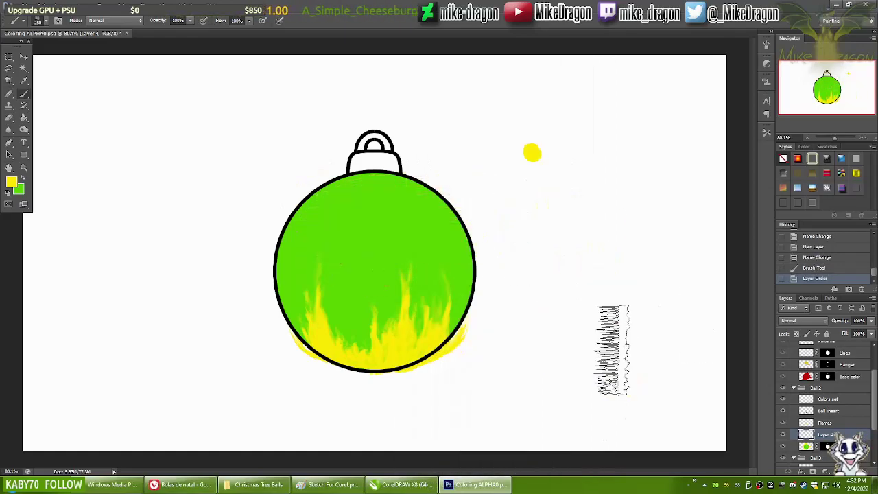
{"action": "key", "text": "ctrl+z"}
- Choose a chain brush, try a yellow chain across the upper ball on Layer 4 and undo it
{"action": "right_click", "coordinate": [655, 304]}
{"action": "scroll", "coordinate": [637, 275], "scroll_direction": "down", "scroll_amount": 3}
{"action": "double_click", "coordinate": [658, 274]}
{"action": "mouse_move", "coordinate": [265, 244]}
{"action": "left_mouse_down"}
{"action": "mouse_move", "coordinate": [490, 251]}
{"action": "mouse_move", "coordinate": [439, 212]}
{"action": "left_mouse_up"}
{"action": "key", "text": "ctrl+z"}
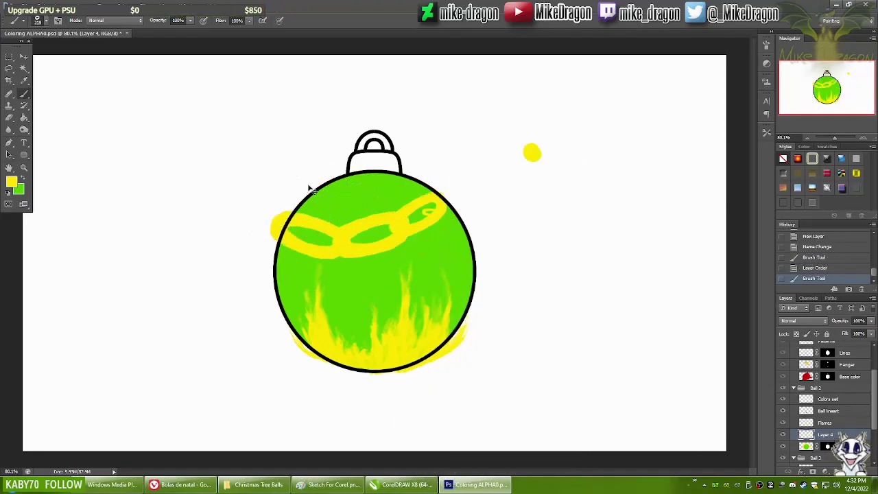
- Undo the yellow chain and try another brush preset with a stroke across the ball on Layer 4, undoing it
{"action": "key", "text": "ctrl+z"}
{"action": "right_click", "coordinate": [505, 276]}
{"action": "mouse_move", "coordinate": [628, 317]}
{"action": "left_mouse_down"}
{"action": "mouse_move", "coordinate": [630, 212]}
{"action": "mouse_move", "coordinate": [629, 314]}
{"action": "left_mouse_up"}
{"action": "double_click", "coordinate": [587, 316]}
{"action": "left_click_drag", "start_coordinate": [261, 228], "coordinate": [418, 248]}
{"action": "key", "text": "ctrl+z"}
- Try two further brush presets with yellow strokes over the ball and its hanger on Layer 4
{"action": "right_click", "coordinate": [442, 250]}
{"action": "double_click", "coordinate": [529, 249]}
{"action": "left_click_drag", "start_coordinate": [309, 233], "coordinate": [415, 199]}
{"action": "key", "text": "ctrl+z"}
{"action": "right_click", "coordinate": [510, 238]}
{"action": "double_click", "coordinate": [549, 247]}
{"action": "left_click_drag", "start_coordinate": [401, 147], "coordinate": [444, 353]}
- Set the foreground color to a dark green and choose a leaf-shaped scale brush preset
{"action": "left_click", "coordinate": [11, 182]}
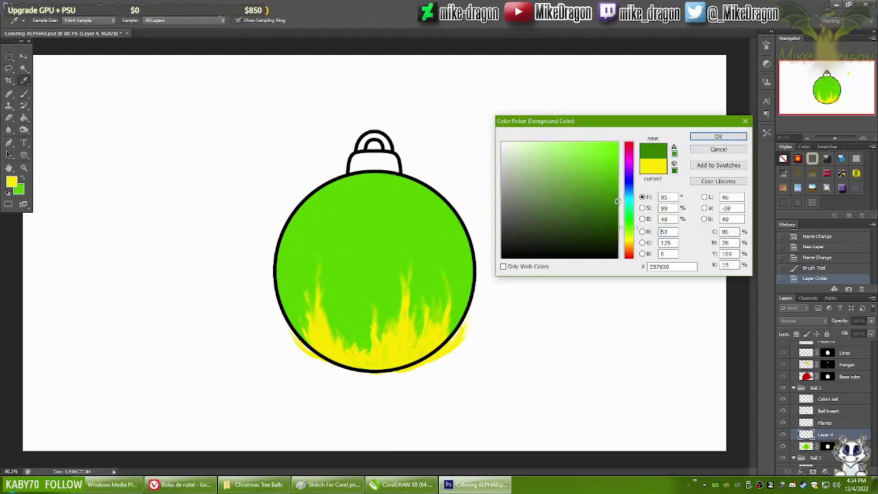
{"action": "left_click", "coordinate": [725, 133]}
{"action": "right_click", "coordinate": [428, 247]}
{"action": "double_click", "coordinate": [480, 226]}
{"action": "right_click", "coordinate": [413, 247]}
{"action": "double_click", "coordinate": [466, 226]}
{"action": "right_click", "coordinate": [404, 247]}
{"action": "double_click", "coordinate": [510, 321]}
- Try dark green scale strokes down the middle of the ball and undo them
{"action": "left_click_drag", "start_coordinate": [391, 268], "coordinate": [346, 221]}
{"action": "left_click_drag", "start_coordinate": [374, 134], "coordinate": [386, 337]}
{"action": "key", "text": "ctrl+z"}
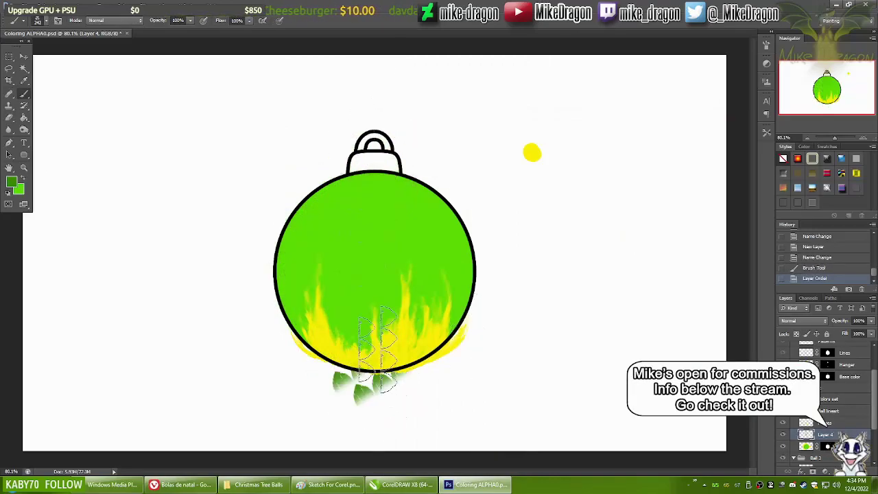
{"action": "right_click", "coordinate": [412, 260]}
{"action": "double_click", "coordinate": [480, 226]}
{"action": "key", "text": "ctrl+z"}
{"action": "key", "text": "ctrl+z"}
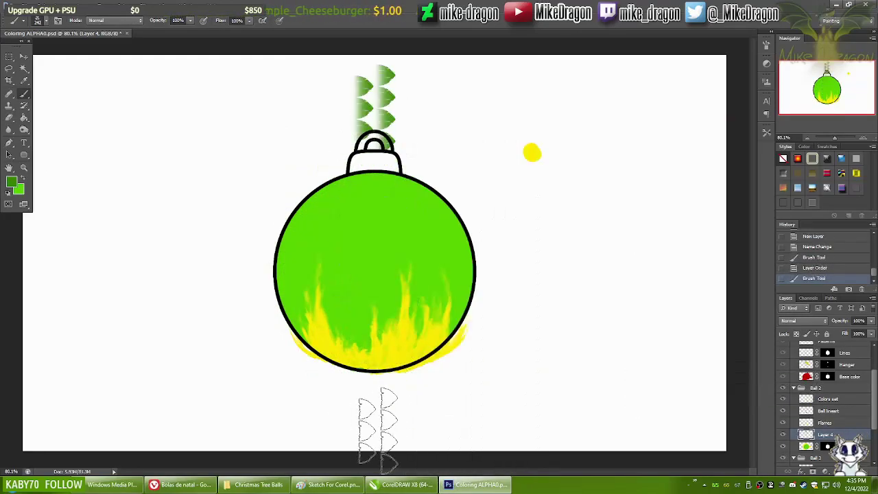
- Paint a vertical band of dark green scales over the ball on Layer 4 and duplicate it beside the original
{"action": "left_click_drag", "start_coordinate": [378, 429], "coordinate": [374, 192]}
{"action": "key", "text": "v"}
{"action": "key", "text": "ctrl+j"}
{"action": "mouse_move", "coordinate": [303, 428]}
{"action": "left_mouse_down"}
{"action": "mouse_move", "coordinate": [353, 356]}
{"action": "mouse_move", "coordinate": [271, 340]}
{"action": "mouse_move", "coordinate": [446, 329]}
{"action": "mouse_move", "coordinate": [384, 308]}
{"action": "mouse_move", "coordinate": [521, 323]}
{"action": "mouse_move", "coordinate": [541, 333]}
{"action": "mouse_move", "coordinate": [519, 365]}
{"action": "mouse_move", "coordinate": [239, 337]}
{"action": "left_mouse_up"}
- Duplicate more scale bands until they surround the ball and merge them with Layer 4 into a layer named Scales
{"action": "key", "text": "ctrl+j"}
{"action": "key", "text": "Delete"}
{"action": "key", "text": "ctrl+j"}
{"action": "key", "text": "ctrl+j"}
{"action": "left_click", "coordinate": [840, 384], "text": "shift"}
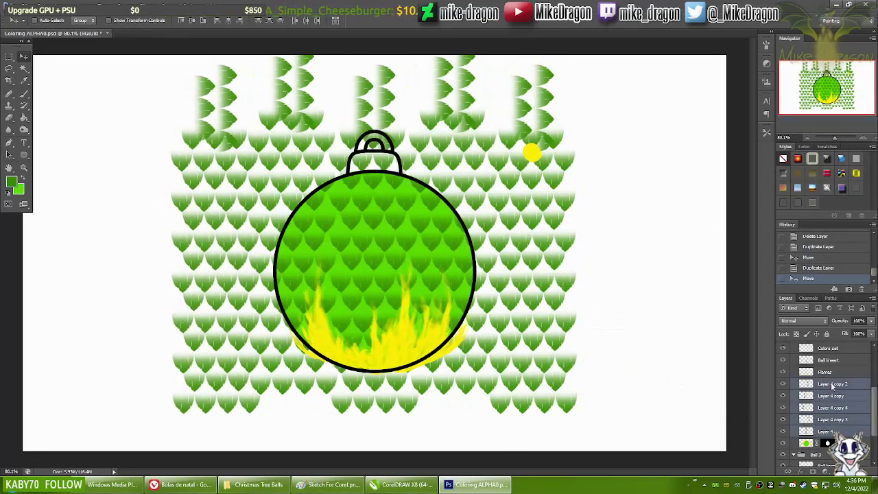
- Try transforming and warping the Scales layer inward around the ball, and undo the warp changes
{"action": "left_click_drag", "start_coordinate": [578, 413], "coordinate": [580, 302]}
{"action": "key", "text": "ctrl+z"}
{"action": "left_click_drag", "start_coordinate": [170, 47], "coordinate": [237, 104]}
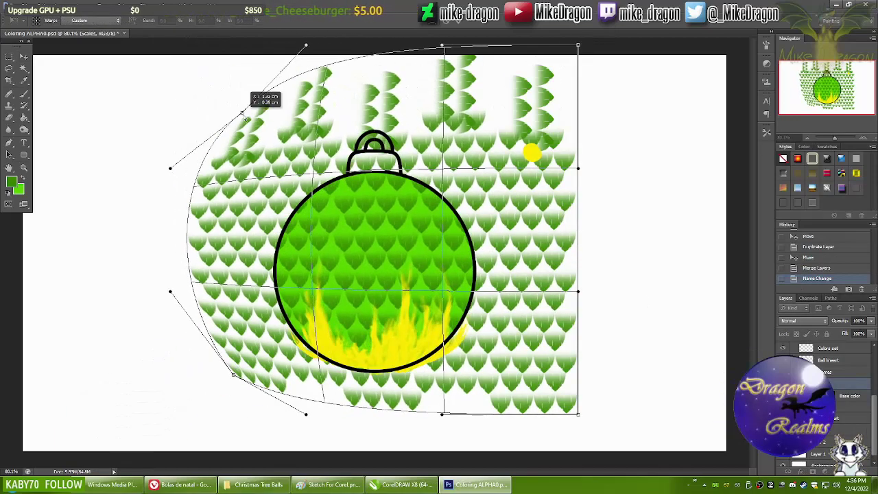
{"action": "left_click_drag", "start_coordinate": [578, 168], "coordinate": [528, 138]}
{"action": "left_click_drag", "start_coordinate": [170, 292], "coordinate": [205, 298]}
{"action": "left_click_drag", "start_coordinate": [371, 205], "coordinate": [358, 247]}
{"action": "key", "text": "ctrl+z"}
{"action": "key", "text": "ctrl+z"}
{"action": "key", "text": "ctrl+z"}
{"action": "key", "text": "ctrl+z"}
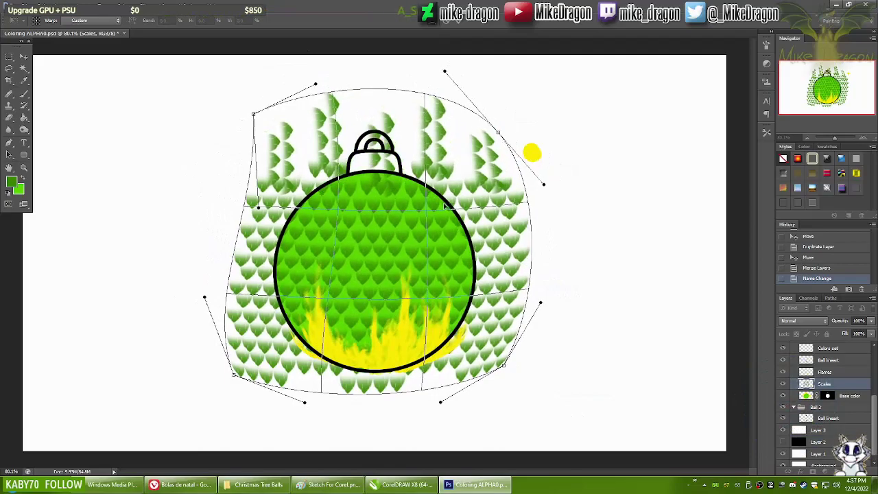
- Warp the Scales layer so its lower rows bulge downward and its upper corners move in
{"action": "left_click_drag", "start_coordinate": [306, 414], "coordinate": [298, 441]}
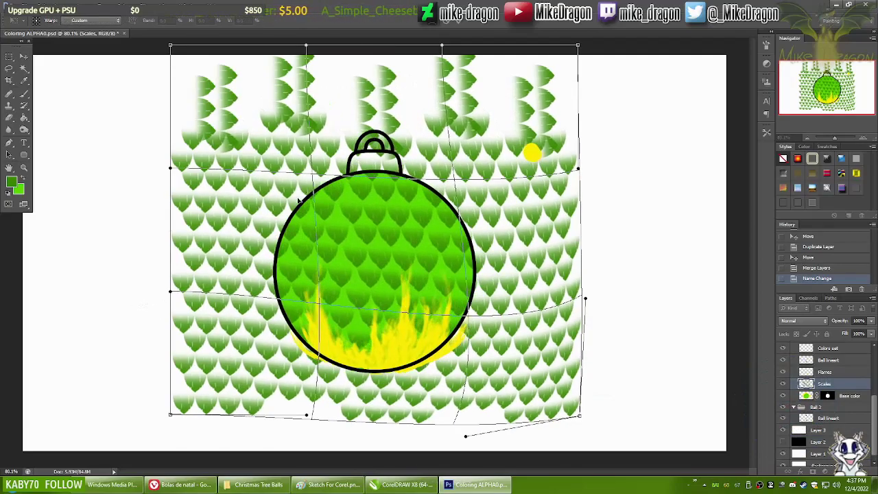
{"action": "left_click_drag", "start_coordinate": [442, 414], "coordinate": [465, 445]}
{"action": "left_click_drag", "start_coordinate": [579, 292], "coordinate": [587, 299]}
{"action": "left_click_drag", "start_coordinate": [170, 47], "coordinate": [162, 53]}
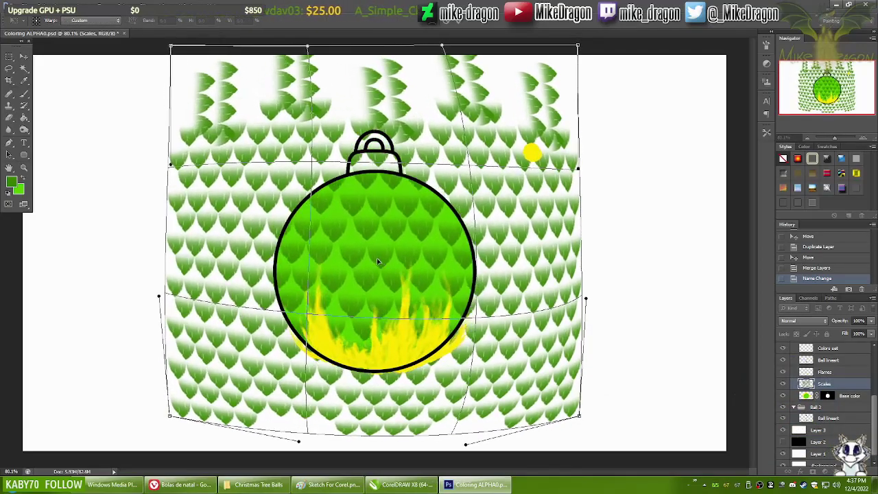
{"action": "left_click_drag", "start_coordinate": [578, 46], "coordinate": [554, 62]}
{"action": "left_click_drag", "start_coordinate": [374, 205], "coordinate": [431, 254]}
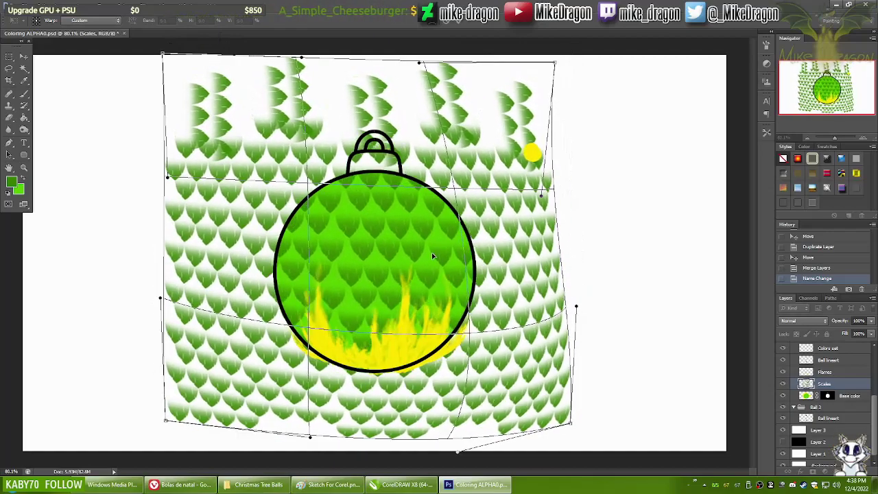
- Distort the Scales layer's corners inward, warp it into a rounded shape around the ball and apply the transform
{"action": "right_click", "coordinate": [321, 223]}
{"action": "left_click", "coordinate": [343, 246]}
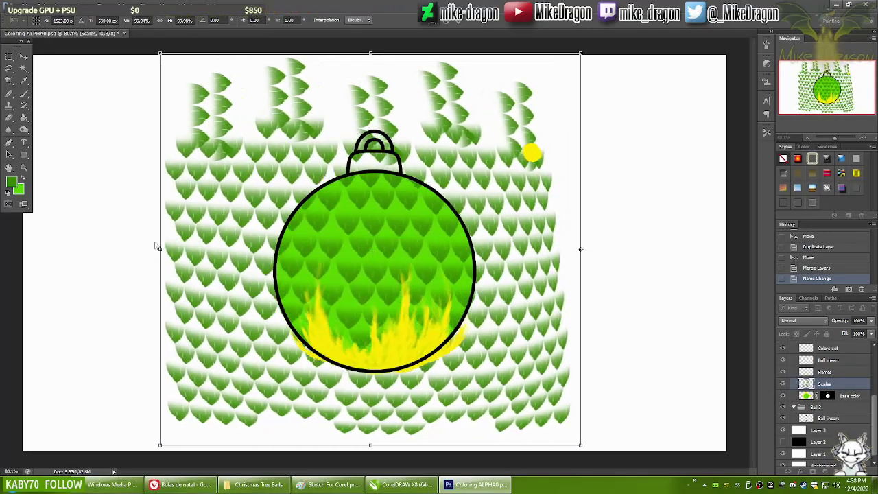
{"action": "left_click", "coordinate": [477, 309]}
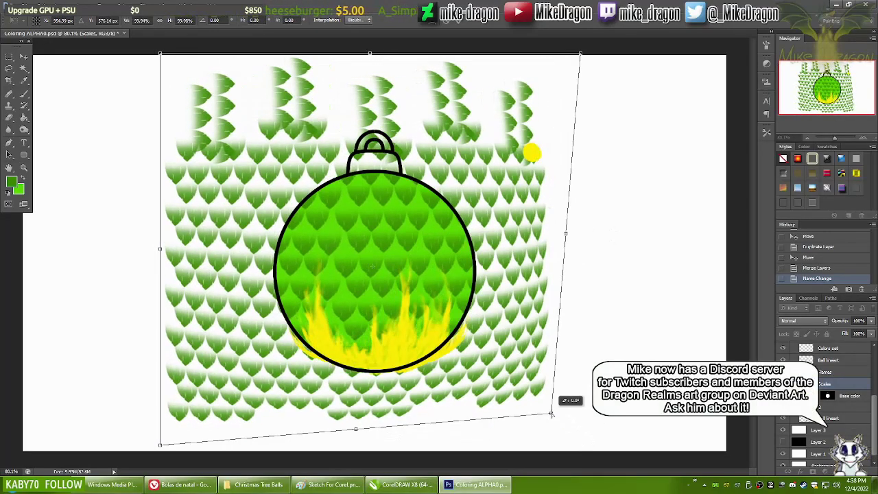
{"action": "left_click_drag", "start_coordinate": [365, 258], "coordinate": [528, 295]}
{"action": "left_click_drag", "start_coordinate": [319, 93], "coordinate": [368, 98]}
{"action": "left_click_drag", "start_coordinate": [379, 137], "coordinate": [414, 266]}
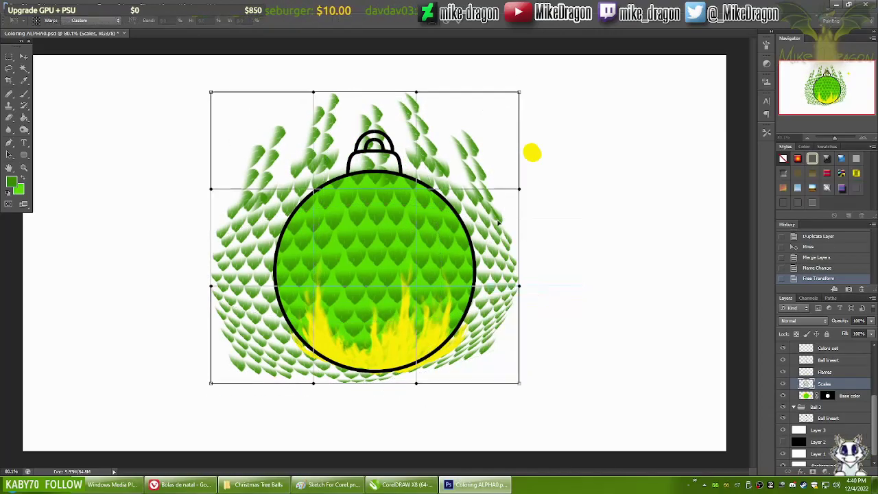
- Warp the Scales layer again, pulling its sides and corners in to follow the ball's curvature, and apply it
{"action": "left_click_drag", "start_coordinate": [520, 237], "coordinate": [494, 237]}
{"action": "left_click_drag", "start_coordinate": [519, 92], "coordinate": [456, 106]}
{"action": "left_click_drag", "start_coordinate": [212, 237], "coordinate": [260, 240]}
{"action": "left_click_drag", "start_coordinate": [288, 275], "coordinate": [327, 266]}
{"action": "left_click_drag", "start_coordinate": [210, 91], "coordinate": [277, 156]}
{"action": "left_click_drag", "start_coordinate": [476, 371], "coordinate": [467, 363]}
{"action": "left_click_drag", "start_coordinate": [415, 269], "coordinate": [368, 303]}
{"action": "left_click", "coordinate": [518, 218]}
{"action": "key", "text": "Return"}
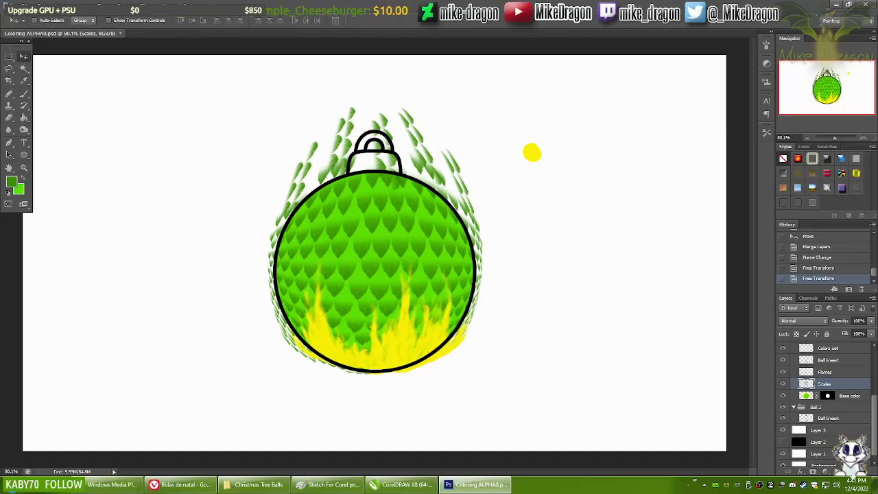
- Create a new layer above Scales and add bright green and dark green swatches below the yellow one
{"action": "key", "text": "b"}
{"action": "right_click", "coordinate": [534, 174]}
{"action": "key", "text": "ctrl+shift+alt+n"}
{"action": "left_click", "coordinate": [534, 174]}
{"action": "left_click", "coordinate": [808, 384]}
- Set the foreground color to light blue and try another brush preset across the ball's upper part, undoing the stroke
{"action": "right_click", "coordinate": [483, 57]}
{"action": "mouse_move", "coordinate": [581, 329]}
{"action": "left_mouse_down"}
{"action": "mouse_move", "coordinate": [590, 402]}
{"action": "mouse_move", "coordinate": [581, 324]}
{"action": "left_mouse_up"}
{"action": "left_click", "coordinate": [539, 376]}
{"action": "left_click", "coordinate": [11, 182]}
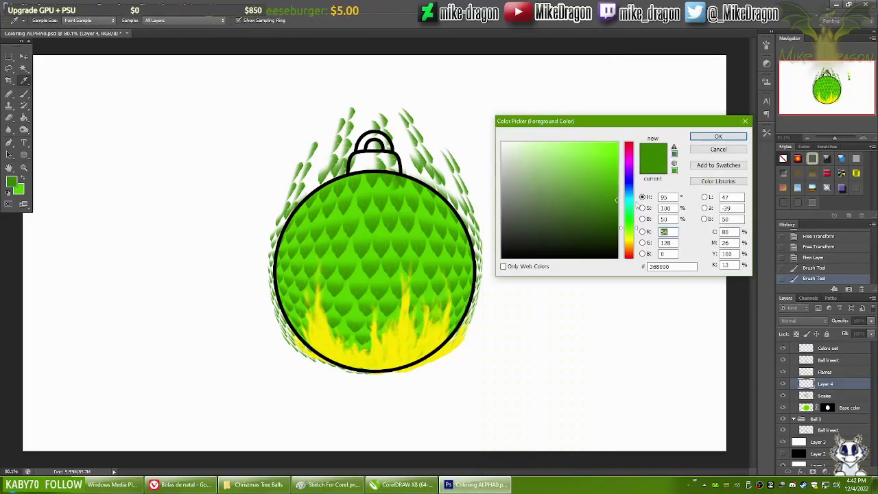
{"action": "left_click", "coordinate": [717, 137]}
{"action": "left_click_drag", "start_coordinate": [290, 206], "coordinate": [506, 202]}
{"action": "key", "text": "ctrl+z"}
- Choose a circular swirl brush preset, try one stamp on the ball and undo it
{"action": "right_click", "coordinate": [472, 59]}
{"action": "left_click_drag", "start_coordinate": [571, 328], "coordinate": [570, 275]}
{"action": "double_click", "coordinate": [525, 384]}
{"action": "left_click", "coordinate": [353, 226]}
{"action": "key", "text": "ctrl+z"}
- Enlarge the swirl brush to 700 px, stamp a light blue swirl over the ball on Layer 4 and rotate it about -105°
{"action": "right_click", "coordinate": [354, 60]}
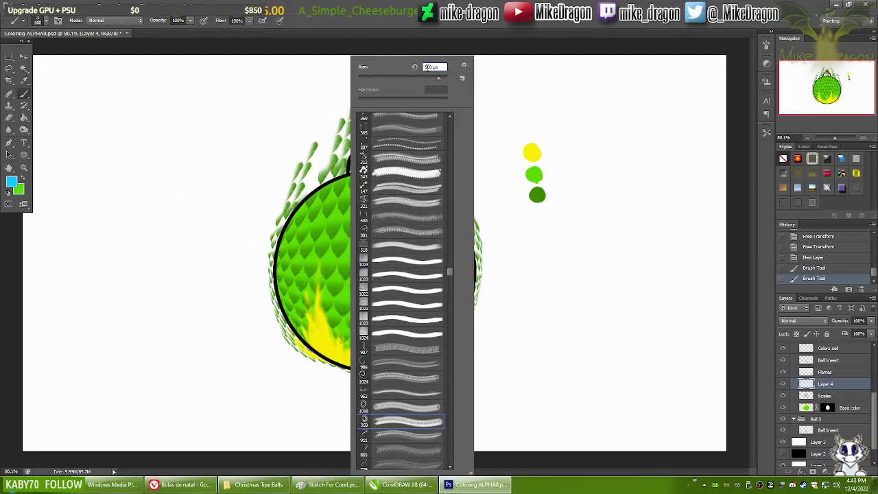
{"action": "key", "text": "Escape"}
{"action": "key", "text": "ctrl+shift+z"}
{"action": "key", "text": "ctrl+t"}
{"action": "left_click_drag", "start_coordinate": [518, 196], "coordinate": [552, 271]}
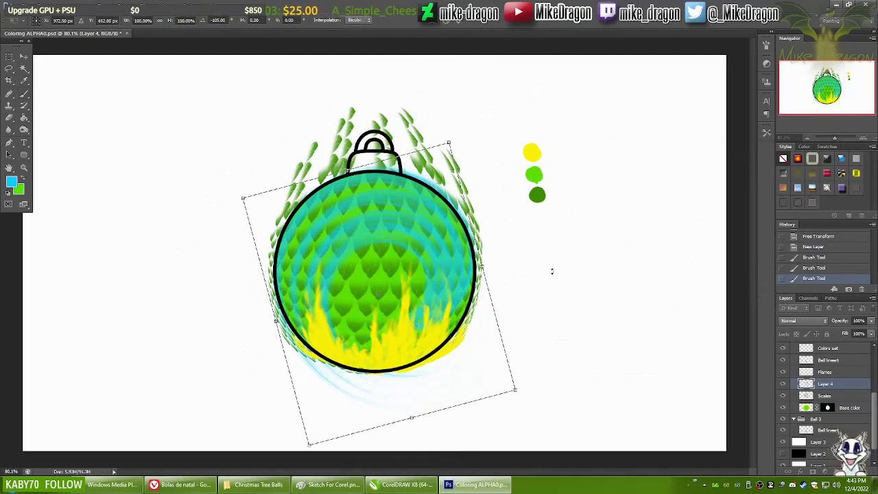
- Recolor the swirl red with Hue/Saturation and place its layer, renamed Swirl, below Scales
{"action": "key", "text": "ctrl+u"}
{"action": "key", "text": "Tab"}
{"action": "key", "text": "Tab"}
{"action": "key", "text": "Return"}
{"action": "left_click_drag", "start_coordinate": [823, 383], "coordinate": [823, 396]}
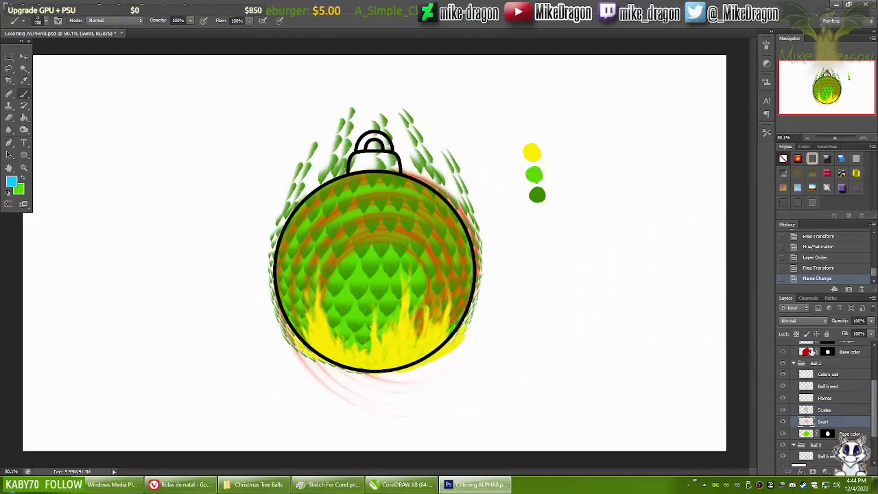
- Erase the parts of the Flames, Scales and Swirl layers that extend outside the ball's outline
{"action": "key", "text": "e"}
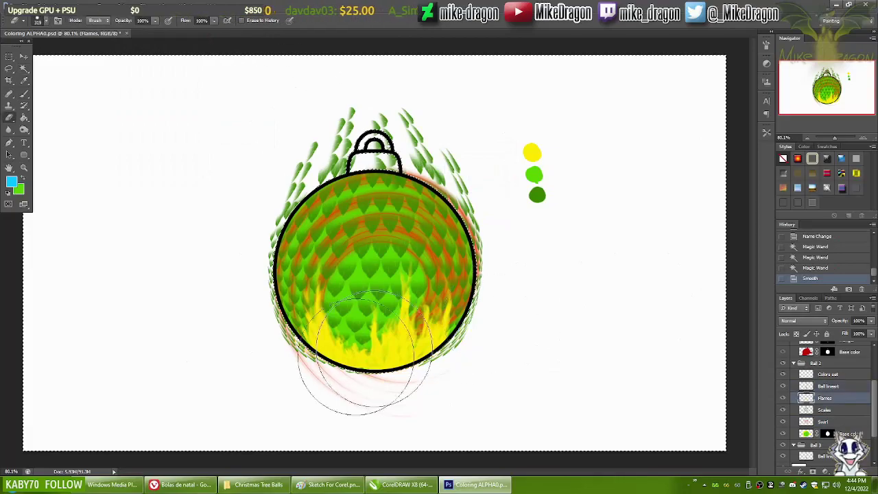
{"action": "left_click_drag", "start_coordinate": [196, 313], "coordinate": [500, 263]}
{"action": "right_click", "coordinate": [421, 61]}
{"action": "double_click", "coordinate": [481, 206]}
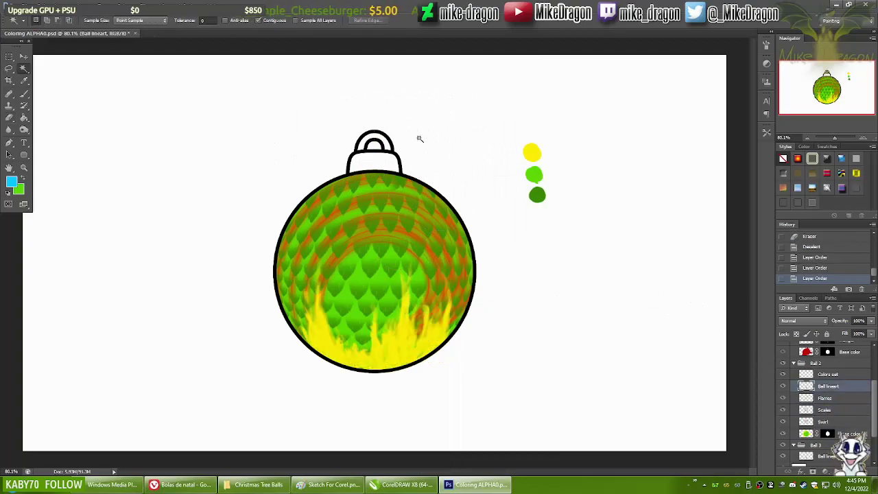
- Try masking a new Layer 4 for the gold hanger from a Magic Wand selection of the line art
{"action": "left_click", "coordinate": [419, 129]}
{"action": "left_click", "coordinate": [231, 115]}
{"action": "left_click", "coordinate": [498, 163]}
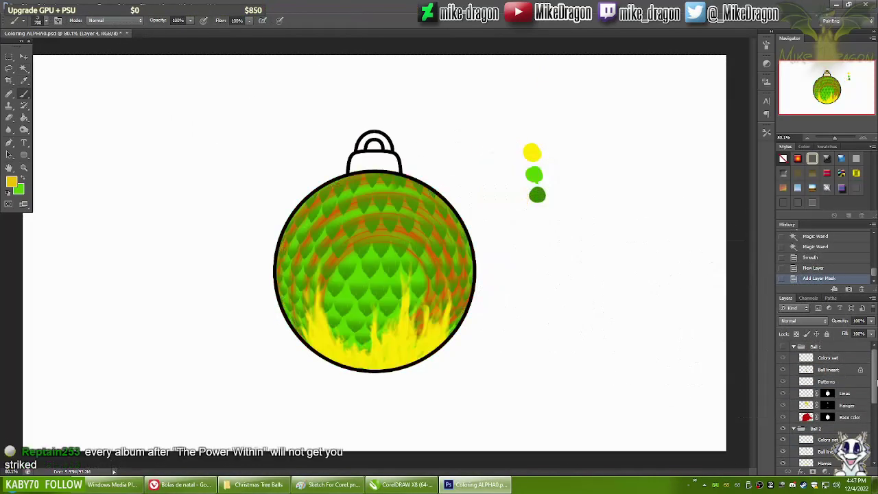
{"action": "right_click", "coordinate": [469, 137]}
{"action": "key", "text": "Escape"}
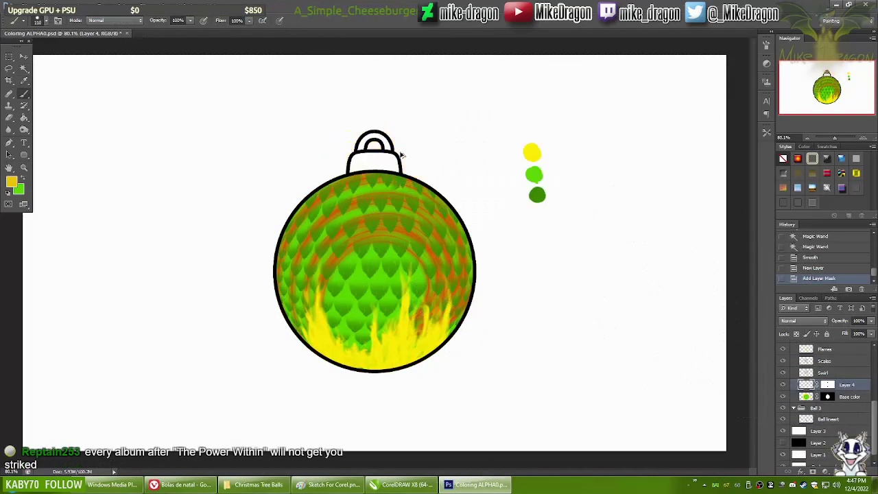
{"action": "key", "text": "d"}
{"action": "left_click", "coordinate": [402, 155]}
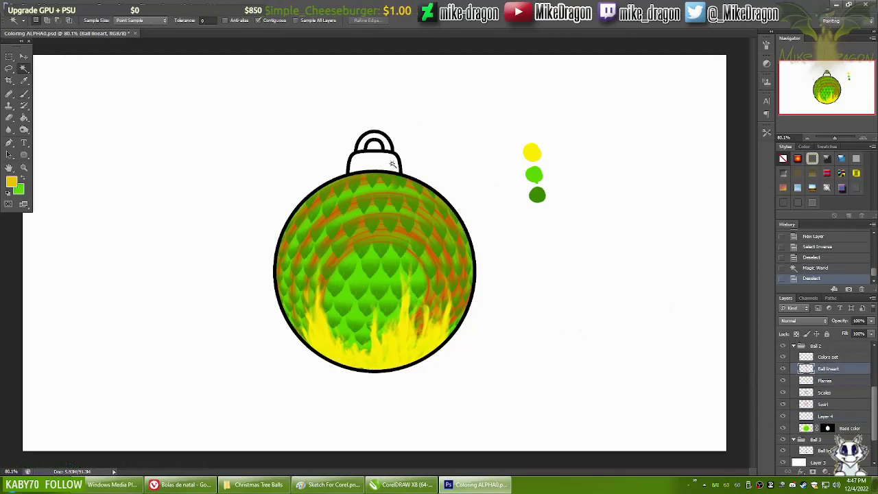
- Expand the hanger selection, mask Layer 4 with it and paint the hanger gold
{"action": "left_click", "coordinate": [127, 6]}
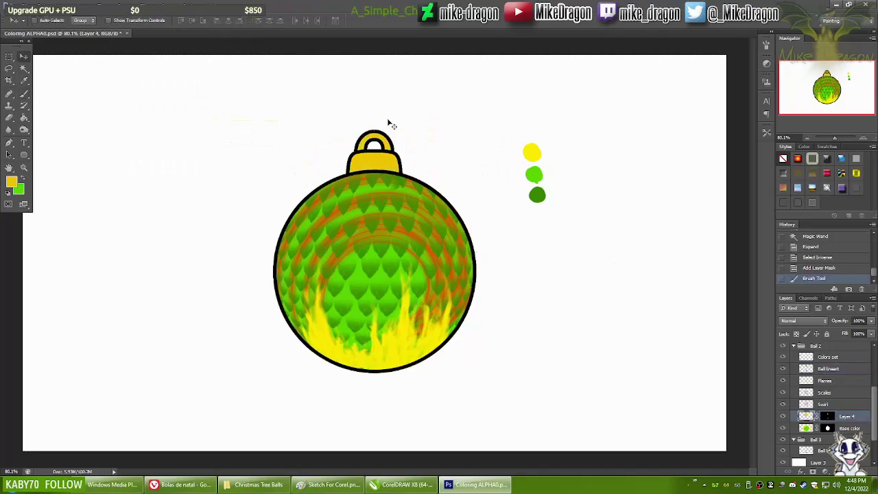
{"action": "key", "text": "Return"}
- Replace Ball 2's line art with a duplicate of Ball 1's colored Ball lineart layer
{"action": "left_click_drag", "start_coordinate": [828, 364], "coordinate": [826, 423]}
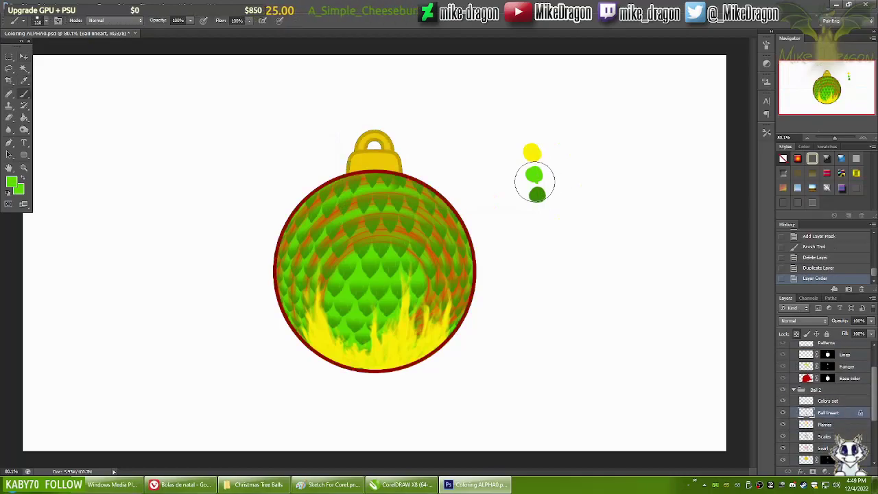
{"action": "scroll", "coordinate": [341, 142], "scroll_direction": "up", "scroll_amount": 5}
{"action": "left_click", "coordinate": [824, 437]}
{"action": "key", "text": "b"}
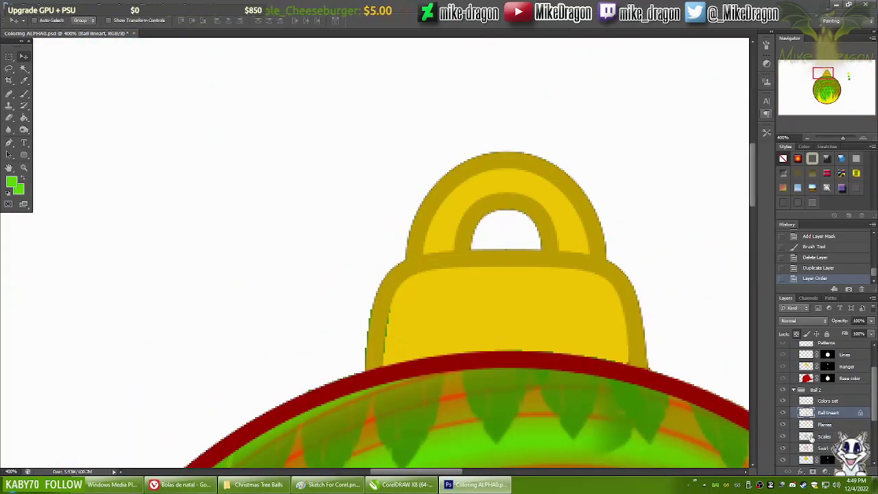
{"action": "scroll", "coordinate": [384, 246], "scroll_direction": "down", "scroll_amount": 2}
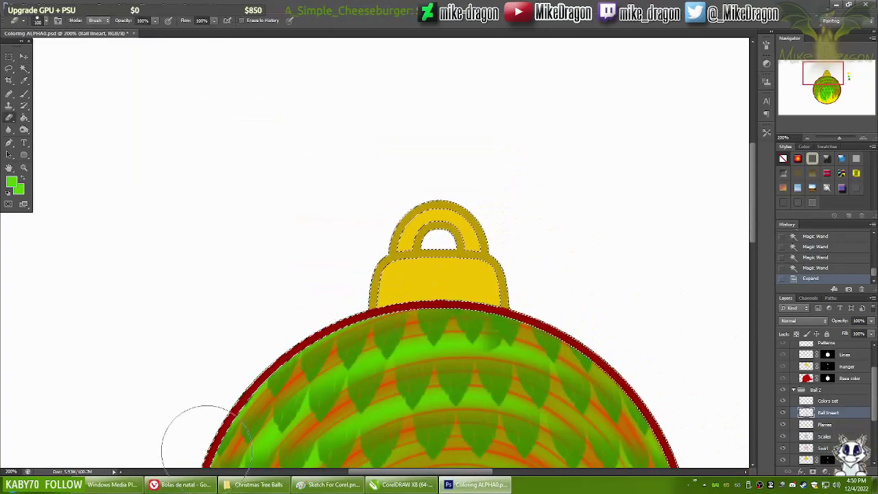
- Try erasing flame overflow along the ball's lower edge and take the ball's interior out of the Magic Wand selection
{"action": "key", "text": "ctrl+0"}
{"action": "left_click_drag", "start_coordinate": [392, 382], "coordinate": [433, 368]}
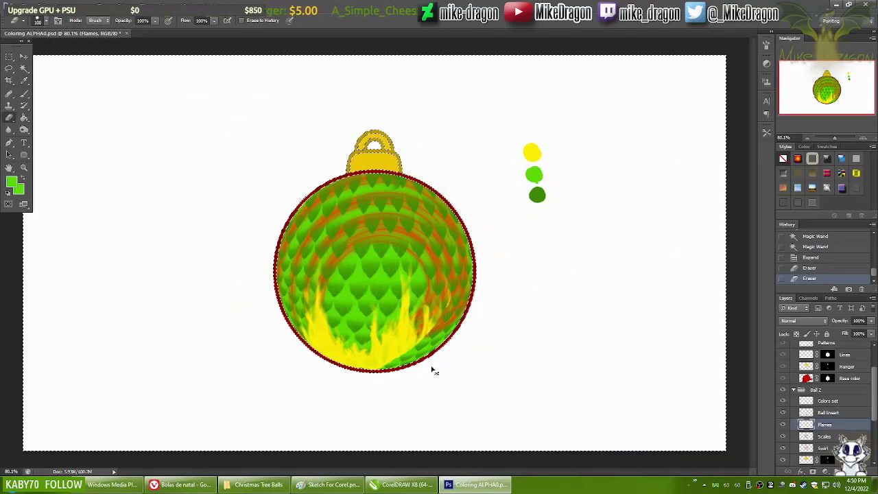
{"action": "key", "text": "w"}
{"action": "left_click", "coordinate": [374, 275]}
{"action": "left_click", "coordinate": [375, 275]}
{"action": "left_click", "coordinate": [824, 424]}
{"action": "key", "text": "b"}
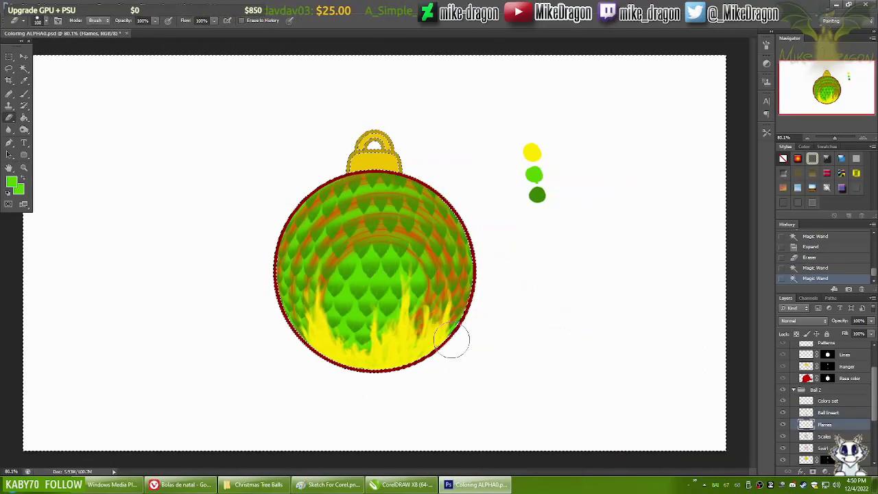
- Erase the overflow along the ball's edge and around the hanger, and deselect
{"action": "left_click", "coordinate": [464, 210]}
{"action": "left_click", "coordinate": [384, 155]}
{"action": "left_click", "coordinate": [843, 417]}
{"action": "key", "text": "ctrl+d"}
- Hide Layer 4 and Base color to examine the edges of the outline, scales and swirl up close
{"action": "scroll", "coordinate": [375, 164], "scroll_direction": "up", "scroll_amount": 2}
{"action": "left_click_drag", "start_coordinate": [681, 303], "coordinate": [764, 380]}
{"action": "left_click", "coordinate": [783, 416]}
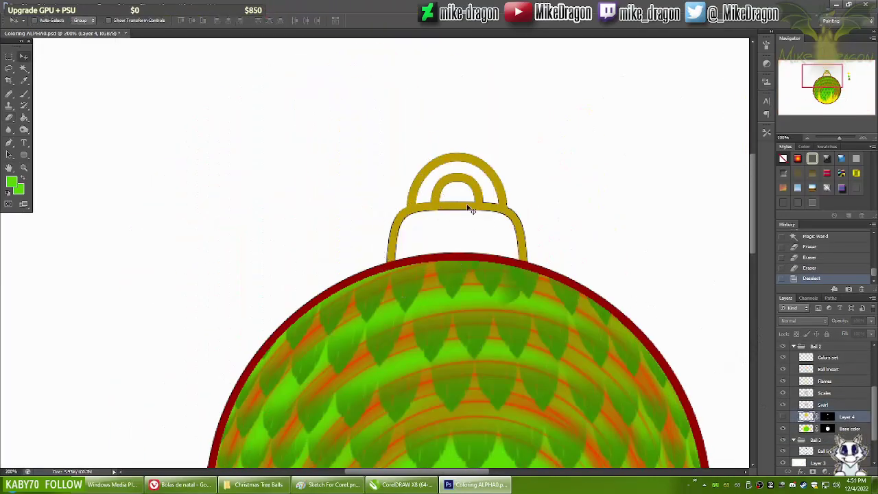
{"action": "left_click", "coordinate": [783, 428]}
{"action": "scroll", "coordinate": [757, 258], "scroll_direction": "down", "scroll_amount": 8}
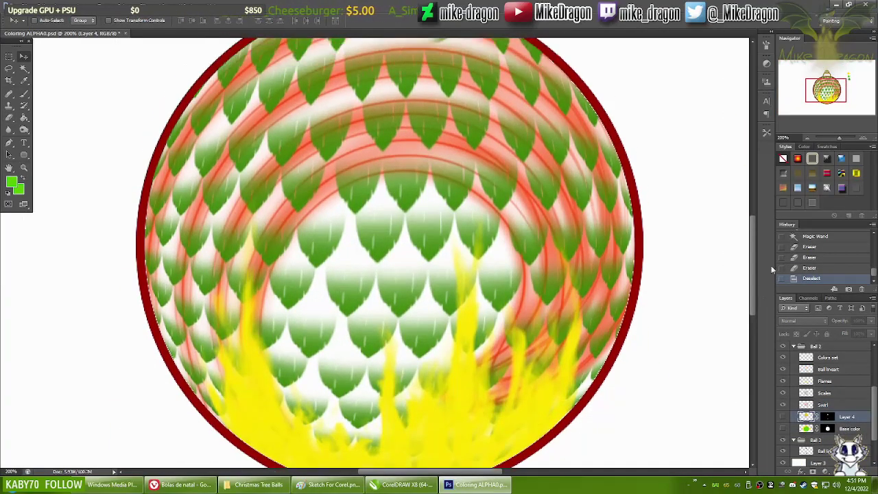
- Undo the recent erasing and selections back to the line art's layer reorder
{"action": "key", "text": "ctrl+alt+z"}
{"action": "key", "text": "ctrl+alt+z"}
{"action": "key", "text": "ctrl+alt+z"}
{"action": "key", "text": "ctrl+alt+z"}
{"action": "key", "text": "ctrl+alt+z"}
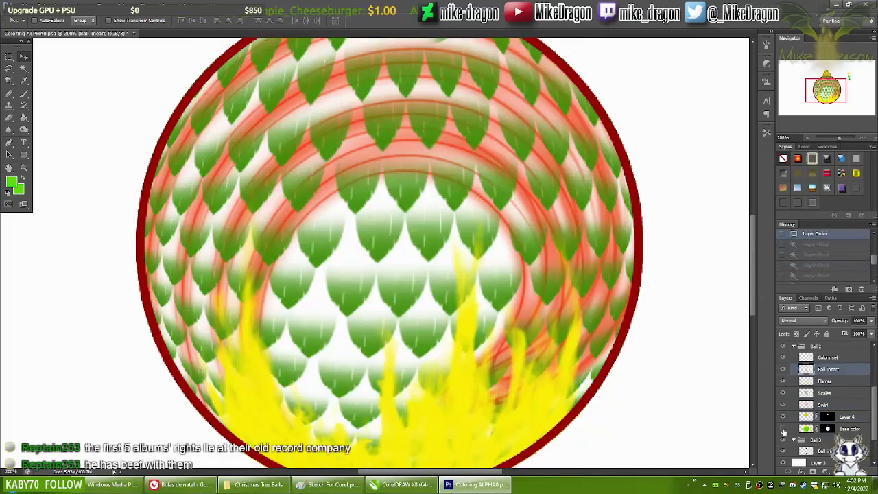
- Select the area outside the ball and hanger outlines from the Ball lineart layer and expand the selection
{"action": "left_click_drag", "start_coordinate": [752, 267], "coordinate": [753, 229]}
{"action": "left_click", "coordinate": [240, 119]}
{"action": "key", "text": "Return"}
{"action": "key", "text": "ctrl+1"}
{"action": "key", "text": "alt+["}
- Erase the pattern overflow beyond the ball's outline down to the Swirl layer and deselect
{"action": "key", "text": "b"}
{"action": "right_click", "coordinate": [505, 407]}
{"action": "key", "text": "Escape"}
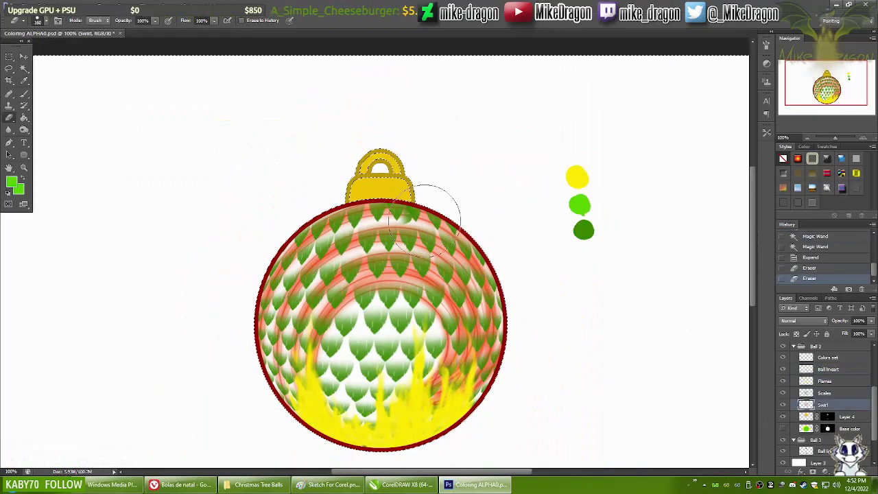
{"action": "left_click", "coordinate": [413, 156]}
{"action": "key", "text": "ctrl+d"}
- Check the hanger and the ball's upper edge up close and show the Base color layer again
{"action": "key", "text": "ctrl+plus"}
{"action": "key", "text": "ctrl+plus"}
{"action": "mouse_move", "coordinate": [826, 81]}
{"action": "left_mouse_down"}
{"action": "mouse_move", "coordinate": [820, 95]}
{"action": "mouse_move", "coordinate": [827, 76]}
{"action": "left_mouse_up"}
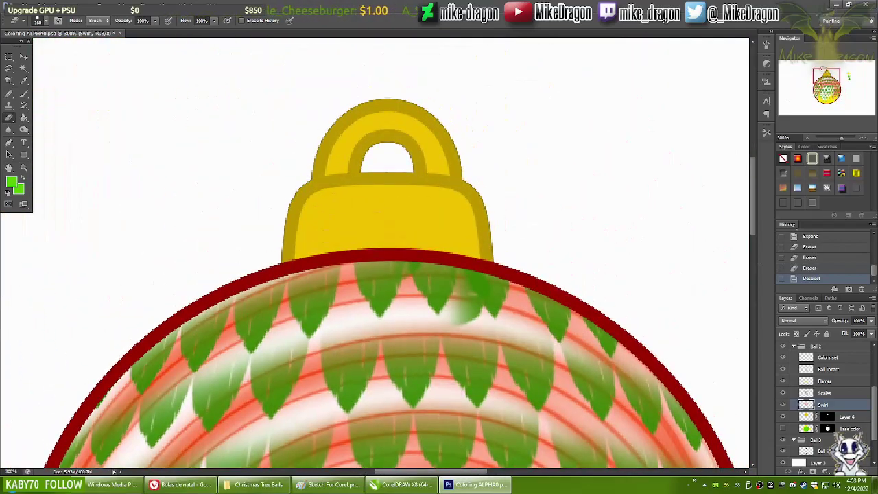
{"action": "left_click", "coordinate": [782, 428]}
{"action": "key", "text": "v"}
- Paint the Ball lineart layer black with its transparent pixels locked, and hide Layer 4 to check the hanger outline
{"action": "left_click", "coordinate": [828, 368]}
{"action": "key", "text": "ctrl+0"}
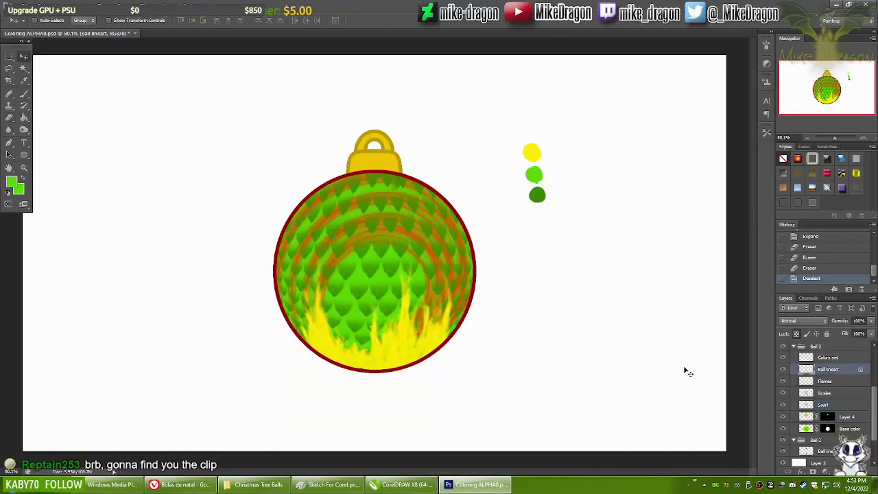
{"action": "key", "text": "b"}
{"action": "left_click", "coordinate": [420, 346]}
{"action": "key", "text": "ctrl+plus"}
{"action": "key", "text": "ctrl+plus"}
{"action": "left_click", "coordinate": [782, 416]}
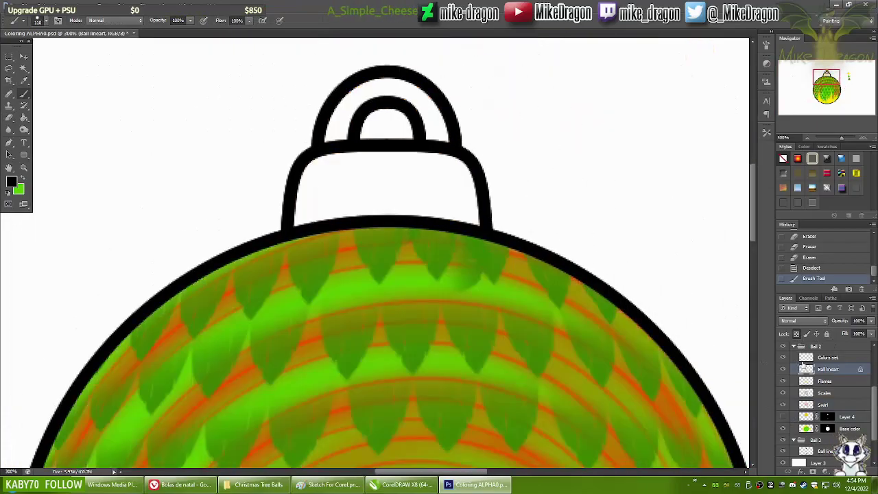
- Undo the black painting of the Ball lineart layer and show Layer 4 again
{"action": "key", "text": "ctrl+1"}
{"action": "key", "text": "ctrl+plus"}
{"action": "key", "text": "ctrl+plus"}
{"action": "key", "text": "ctrl+plus"}
{"action": "key", "text": "ctrl+plus"}
{"action": "key", "text": "ctrl+plus"}
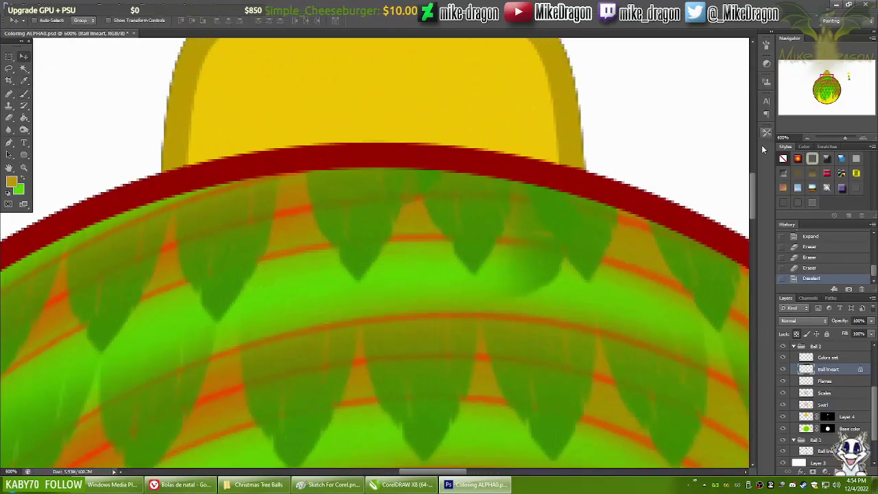
{"action": "key", "text": "ctrl+z"}
{"action": "left_click", "coordinate": [783, 416]}
{"action": "left_click", "coordinate": [783, 416]}
- Copy the three color swatches from the Colors set layer and place the copy right beside the originals
{"action": "key", "text": "ctrl+minus"}
{"action": "key", "text": "ctrl+minus"}
{"action": "key", "text": "ctrl+minus"}
{"action": "key", "text": "ctrl+minus"}
{"action": "left_click_drag", "start_coordinate": [404, 203], "coordinate": [442, 288]}
{"action": "key", "text": "ctrl+c"}
{"action": "key", "text": "ctrl+v"}
{"action": "left_click_drag", "start_coordinate": [423, 243], "coordinate": [447, 243]}
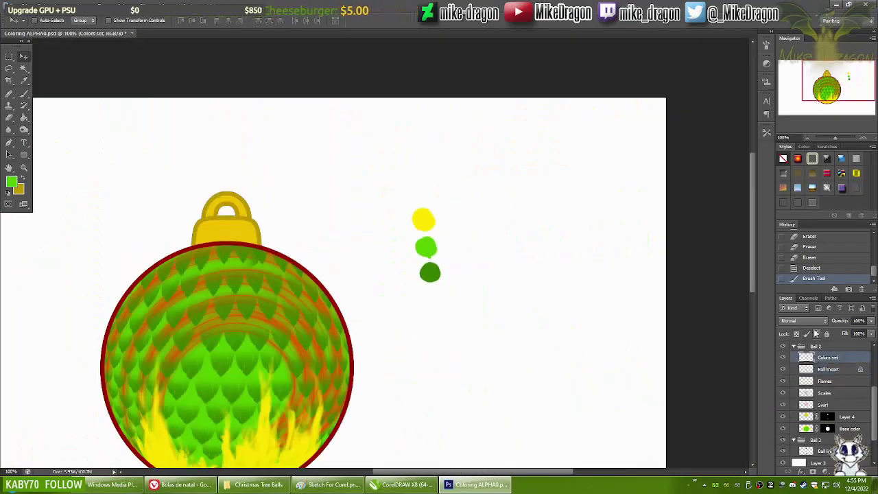
- Darken the copied swatches by lowering their lightness with Hue/Saturation
{"action": "key", "text": "ctrl+u"}
{"action": "left_click_drag", "start_coordinate": [606, 330], "coordinate": [596, 334]}
{"action": "key", "text": "Return"}
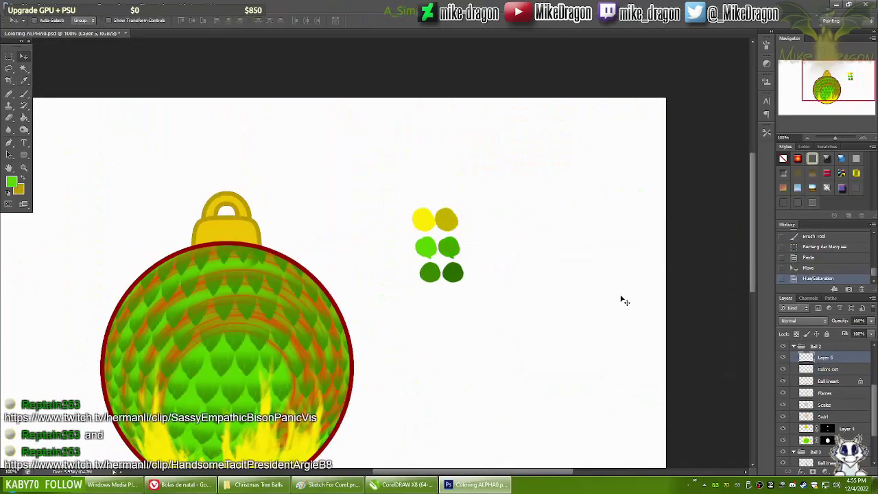
- Paint the ball's outline on the Ball lineart layer in the medium green swatch color and touch up the hanger outline in its dark gold
{"action": "right_click", "coordinate": [470, 354]}
{"action": "left_click_drag", "start_coordinate": [366, 317], "coordinate": [450, 256]}
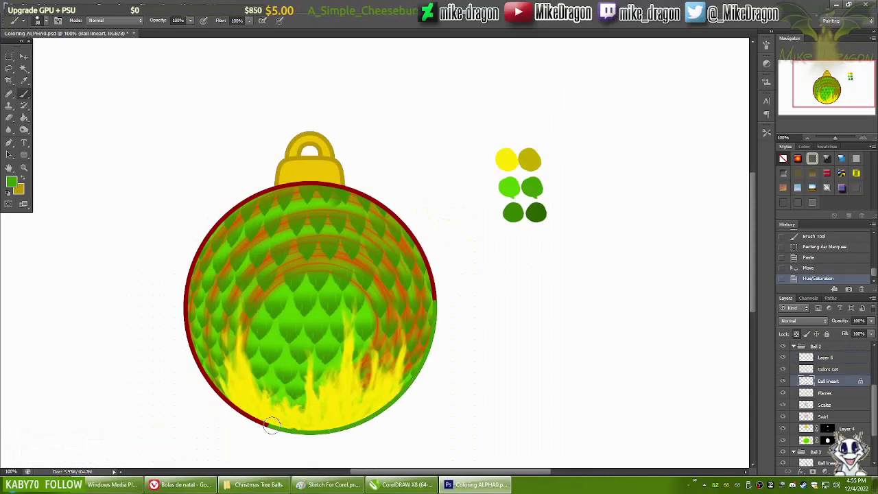
{"action": "key", "text": "ctrl+plus"}
{"action": "key", "text": "ctrl+plus"}
{"action": "key", "text": "ctrl+plus"}
{"action": "key", "text": "ctrl+plus"}
{"action": "scroll", "coordinate": [341, 290], "scroll_direction": "up", "scroll_amount": 5}
{"action": "left_click", "coordinate": [612, 137], "text": "alt"}
{"action": "left_click_drag", "start_coordinate": [278, 206], "coordinate": [278, 237]}
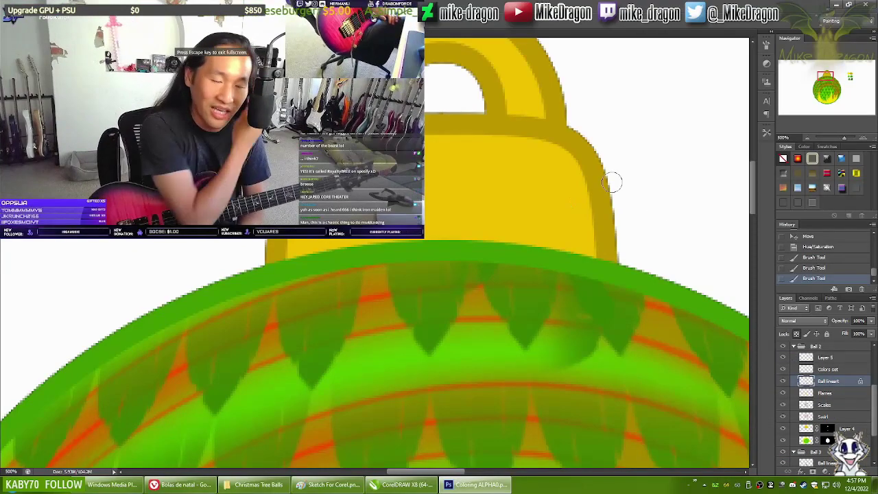
- Try to shift the Flames layer to a more orange yellow with Hue/Saturation, testing the Colorize option
{"action": "key", "text": "ctrl+1"}
{"action": "key", "text": "ctrl+u"}
{"action": "key", "text": "Escape"}
{"action": "left_click", "coordinate": [825, 393]}
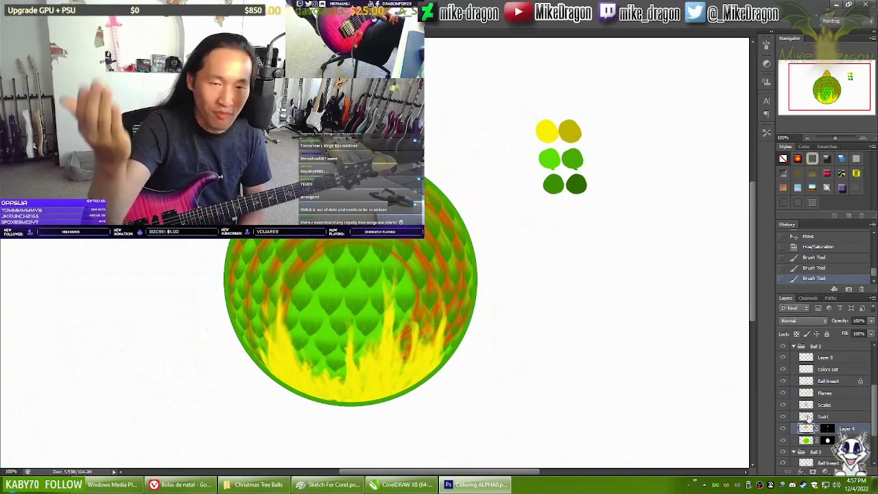
{"action": "key", "text": "ctrl+u"}
{"action": "left_click_drag", "start_coordinate": [607, 310], "coordinate": [652, 310]}
{"action": "left_click_drag", "start_coordinate": [607, 332], "coordinate": [602, 332]}
{"action": "left_click_drag", "start_coordinate": [606, 288], "coordinate": [574, 287]}
{"action": "left_click", "coordinate": [701, 341]}
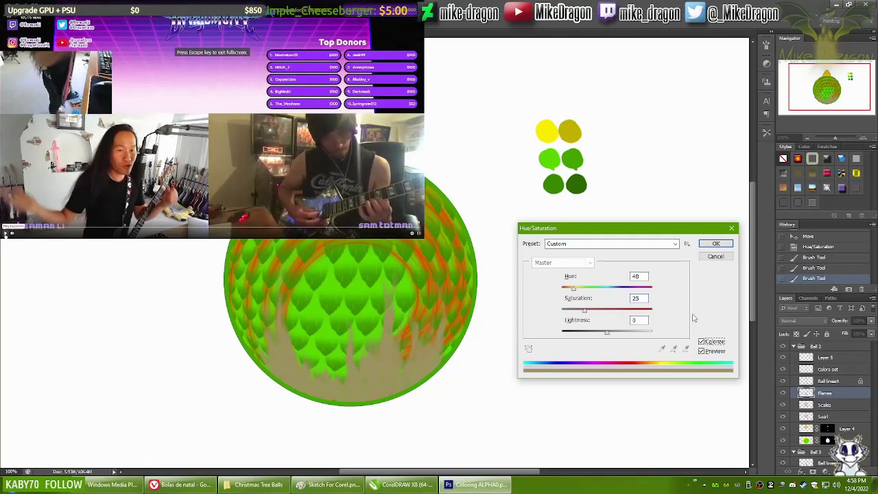
{"action": "left_click", "coordinate": [700, 341]}
{"action": "left_click", "coordinate": [715, 243]}
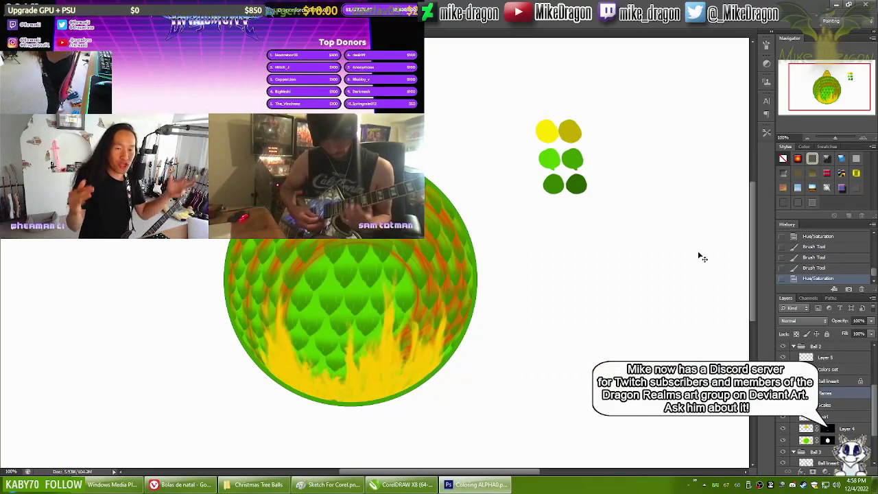
- Add an Outer Glow in a pale yellow to the Flames layer and adjust its size
{"action": "left_click", "coordinate": [586, 279]}
{"action": "left_click", "coordinate": [674, 201]}
{"action": "left_click", "coordinate": [719, 133]}
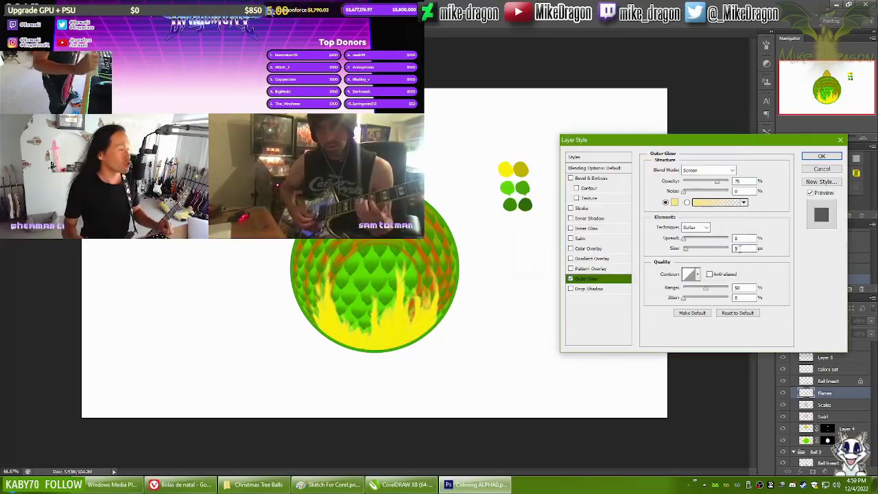
{"action": "type", "text": "8"}
{"action": "left_click", "coordinate": [815, 157]}
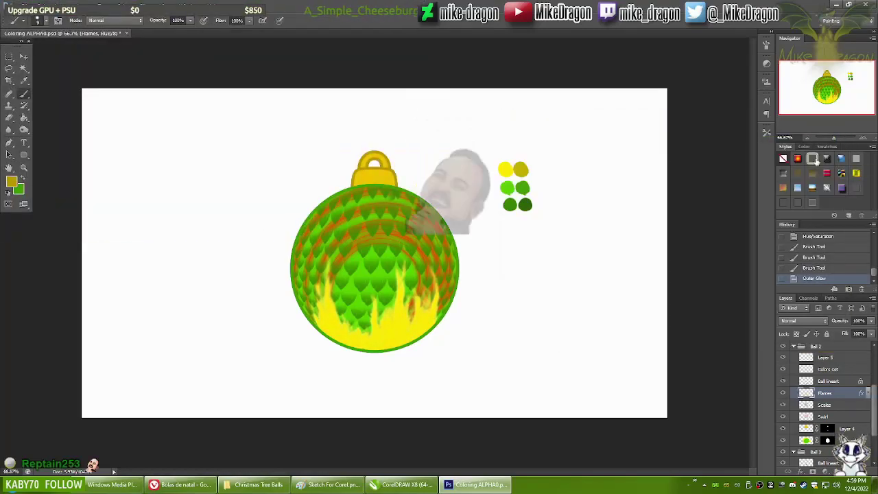
- Add an Outer Glow with a chosen glow color to the Swirl layer
{"action": "scroll", "coordinate": [376, 311], "scroll_direction": "up", "scroll_amount": 2}
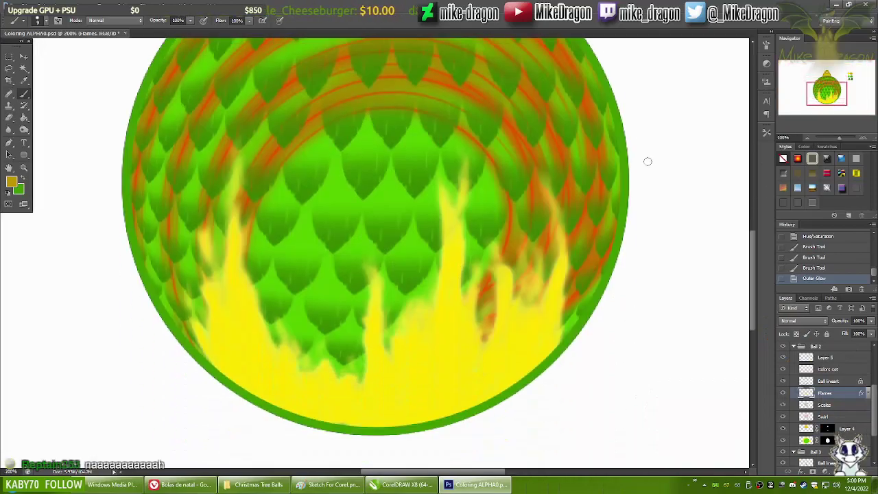
{"action": "scroll", "coordinate": [405, 307], "scroll_direction": "down", "scroll_amount": 1}
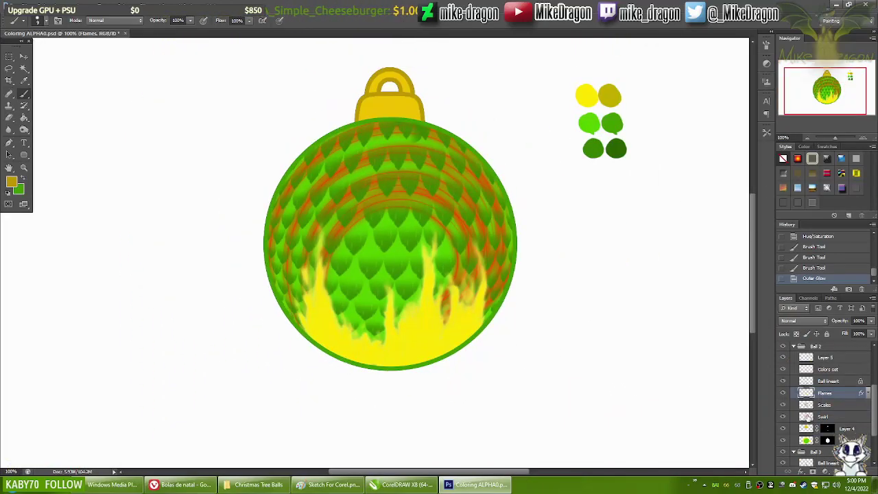
{"action": "double_click", "coordinate": [837, 416]}
{"action": "left_click", "coordinate": [674, 202]}
{"action": "key", "text": "Return"}
{"action": "left_click", "coordinate": [828, 158]}
- Try an Outer Glow on the Scales layer
{"action": "double_click", "coordinate": [842, 405]}
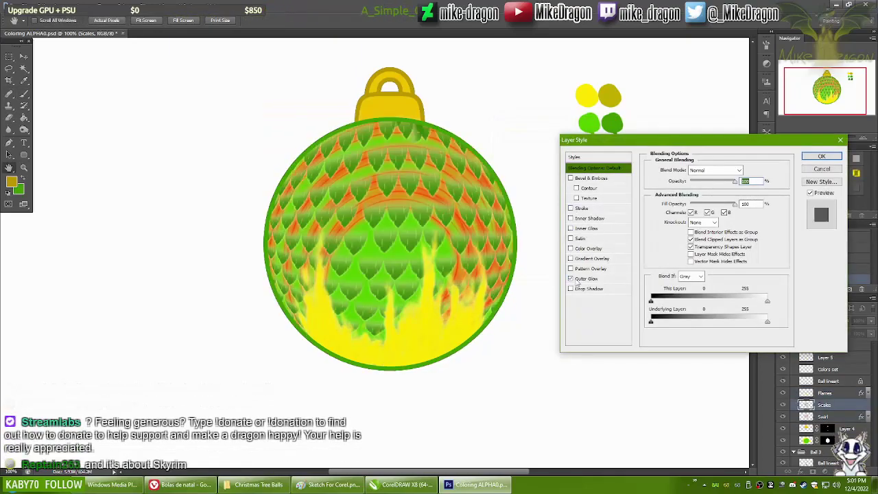
{"action": "left_click", "coordinate": [585, 279]}
{"action": "left_click", "coordinate": [820, 156]}
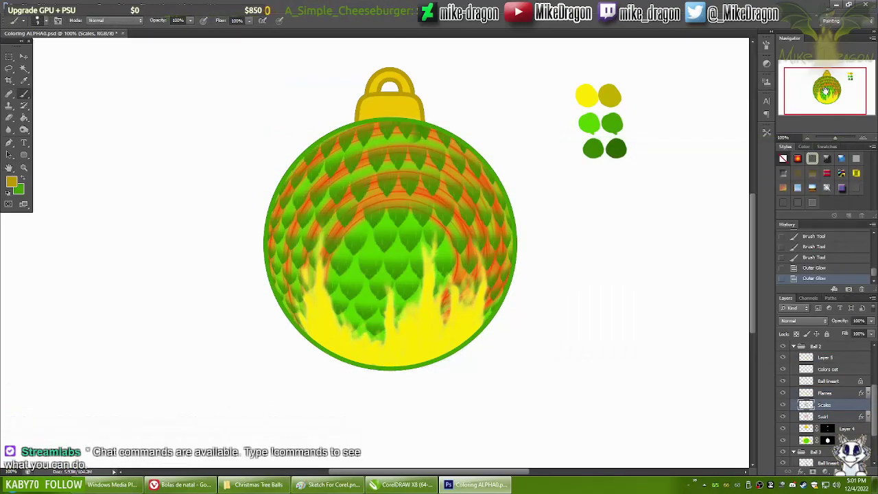
- Revise the Outer Glow of the Flames layer with a size of 7 px
{"action": "left_click_drag", "start_coordinate": [828, 89], "coordinate": [805, 81]}
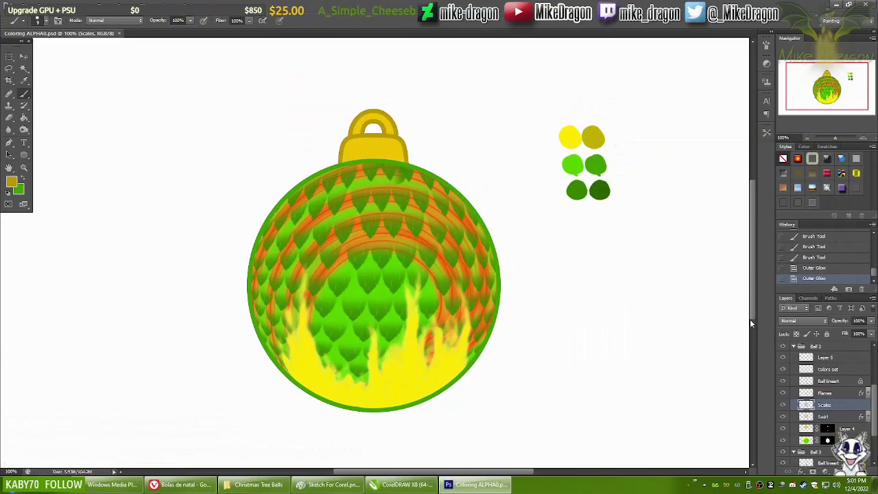
{"action": "double_click", "coordinate": [842, 392]}
{"action": "left_click", "coordinate": [818, 158]}
{"action": "double_click", "coordinate": [842, 392]}
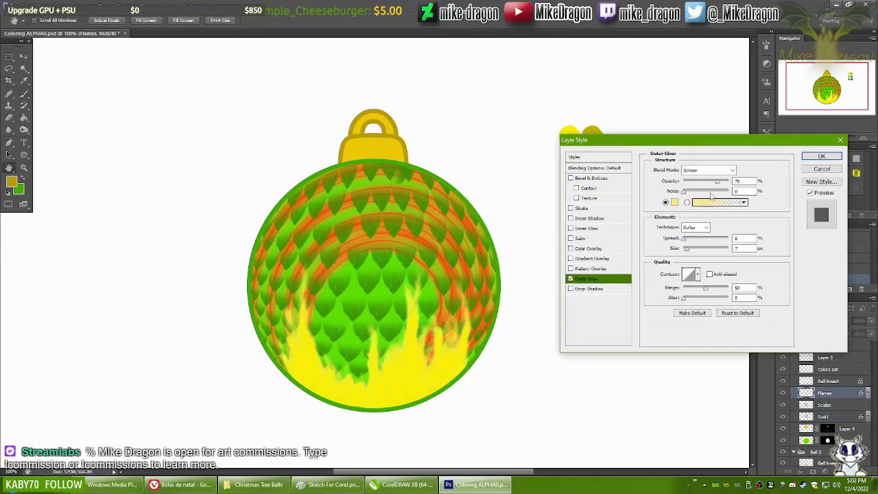
{"action": "left_click", "coordinate": [772, 177]}
{"action": "key", "text": "ctrl+minus"}
{"action": "key", "text": "ctrl+minus"}
{"action": "key", "text": "ctrl+minus"}
{"action": "key", "text": "ctrl+plus"}
{"action": "key", "text": "ctrl+plus"}
{"action": "key", "text": "ctrl+plus"}
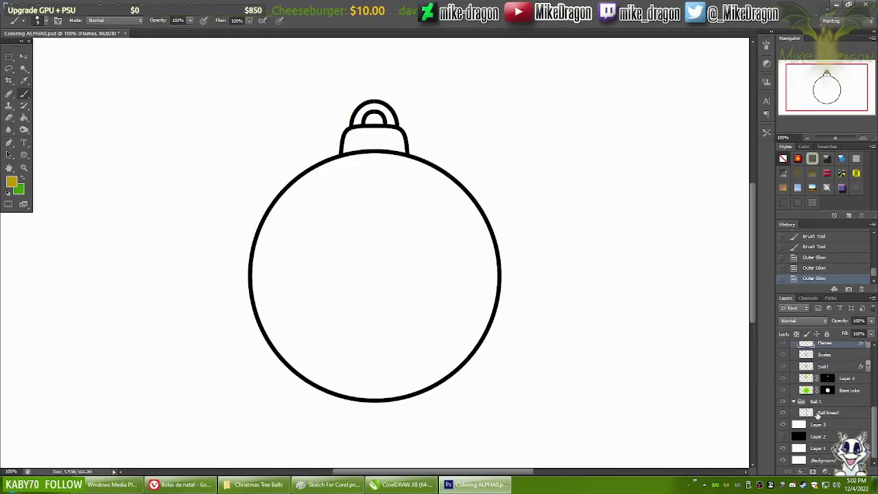
- Touch up the hanger outline of the Ball 3 line art in black on a new layer and merge it down
{"action": "key", "text": "ctrl+plus"}
{"action": "key", "text": "ctrl+plus"}
{"action": "key", "text": "ctrl+plus"}
{"action": "key", "text": "ctrl+plus"}
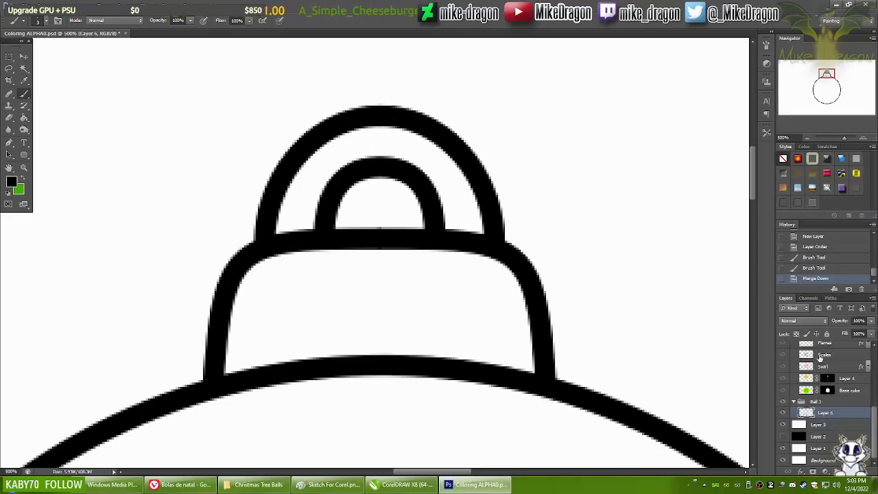
- Add a new layer below Ball lineart in the Ball 3 group and name it Base color
{"action": "key", "text": "ctrl+1"}
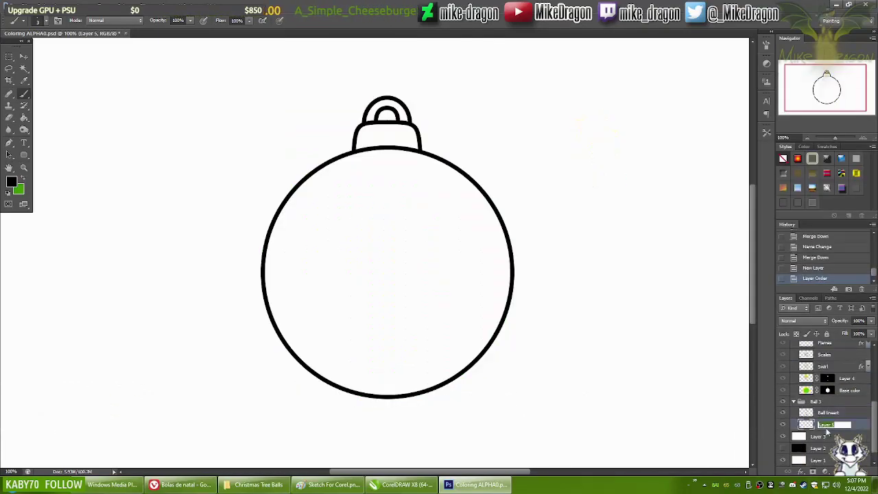
{"action": "key", "text": "F1"}
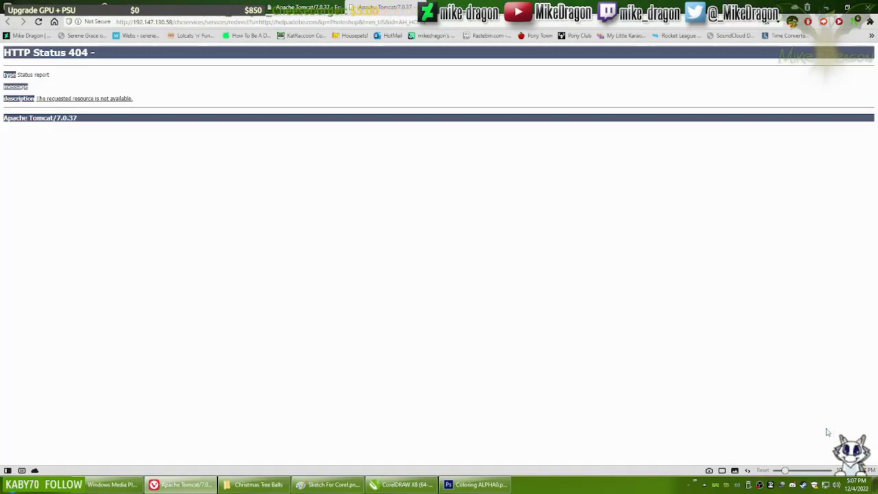
{"action": "key", "text": "ctrl+w"}
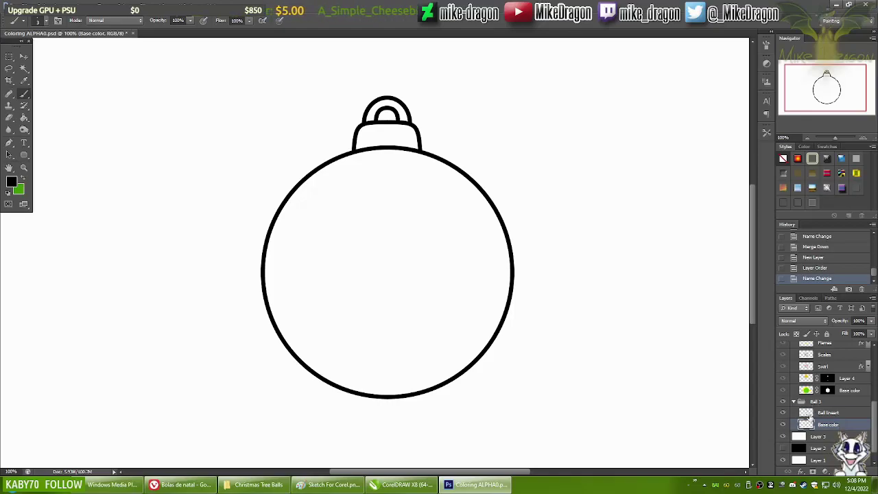
- Select the area outside the ball from Ball lineart, expand and invert the selection, and add it as a mask to the Base color layer
{"action": "left_click", "coordinate": [386, 114], "text": "shift"}
{"action": "left_click", "coordinate": [125, 6]}
{"action": "left_click", "coordinate": [231, 121]}
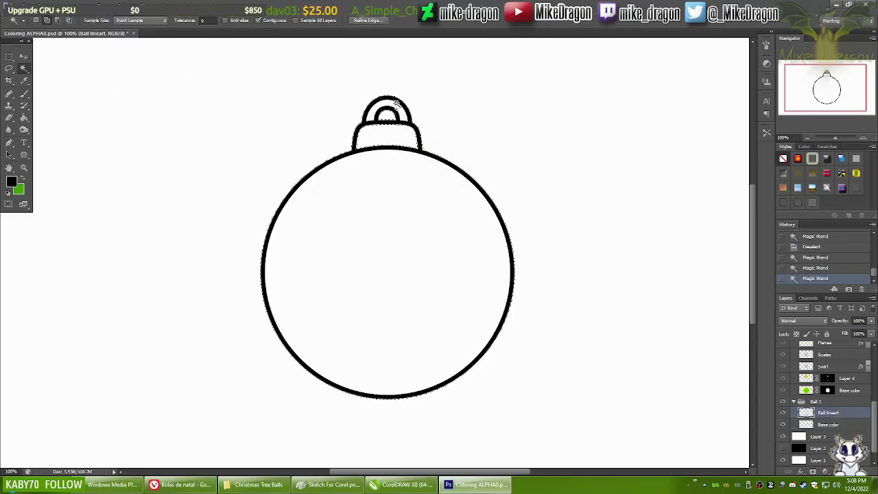
{"action": "left_click", "coordinate": [480, 162]}
{"action": "key", "text": "alt+bracketleft"}
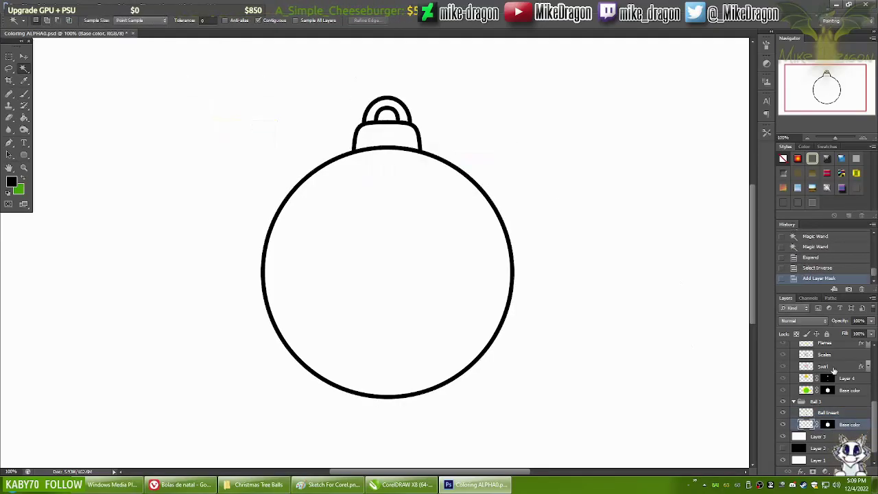
- Switch to the browser and examine the "Bolas de natal" image results and related images for blue ornament references
{"action": "left_click", "coordinate": [182, 485]}
{"action": "scroll", "coordinate": [452, 351], "scroll_direction": "down", "scroll_amount": 10}
{"action": "left_click", "coordinate": [245, 314]}
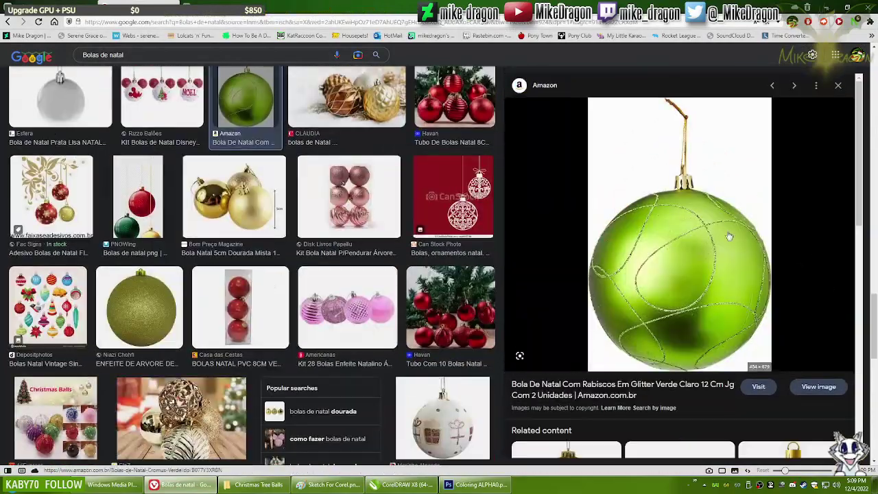
{"action": "scroll", "coordinate": [411, 274], "scroll_direction": "down", "scroll_amount": 5}
{"action": "left_click", "coordinate": [253, 216]}
{"action": "scroll", "coordinate": [493, 447], "scroll_direction": "down", "scroll_amount": 3}
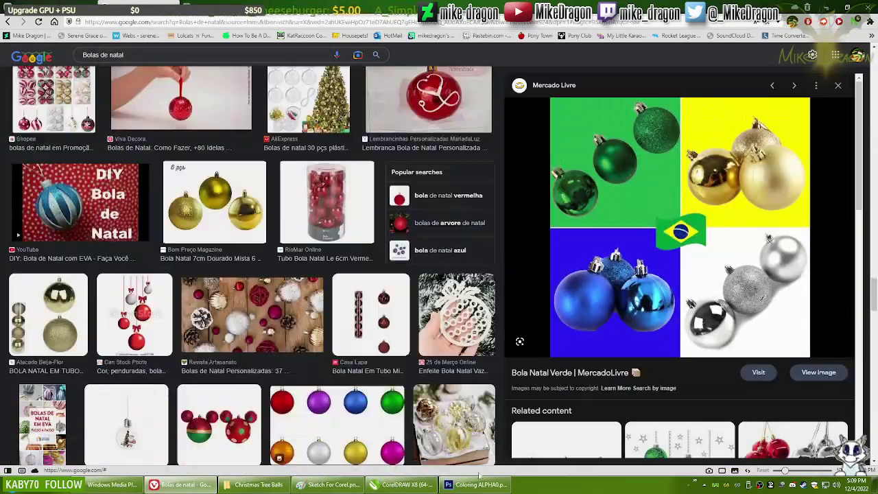
{"action": "key", "text": "alt+Left"}
{"action": "key", "text": "alt+Left"}
{"action": "key", "text": "alt+Left"}
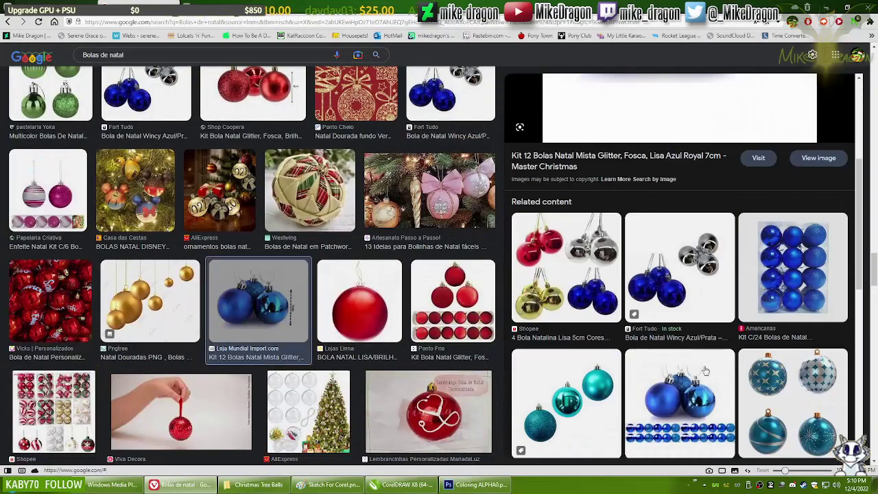
{"action": "scroll", "coordinate": [696, 370], "scroll_direction": "down", "scroll_amount": 3}
{"action": "left_click", "coordinate": [792, 226]}
{"action": "scroll", "coordinate": [546, 412], "scroll_direction": "down", "scroll_amount": 2}
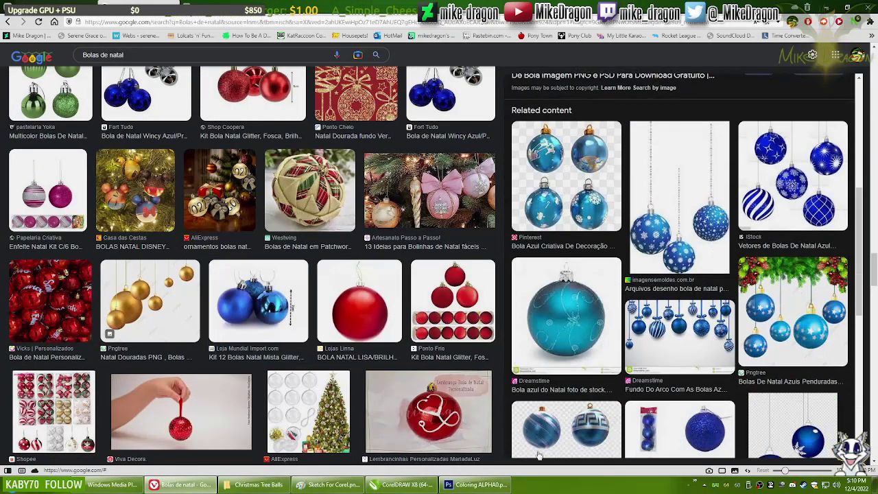
- Return to Photoshop, choose a bright blue and fill the ball with a large brush on the masked Base color layer
{"action": "key", "text": "alt+Tab"}
{"action": "left_click", "coordinate": [11, 181]}
{"action": "left_click", "coordinate": [611, 157]}
{"action": "left_click", "coordinate": [721, 135]}
{"action": "right_click", "coordinate": [467, 148]}
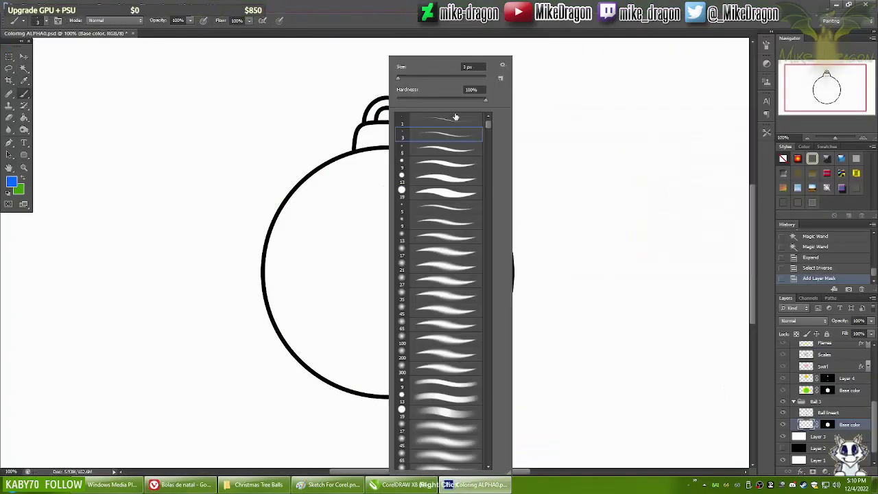
{"action": "left_click_drag", "start_coordinate": [289, 193], "coordinate": [330, 424]}
- Name the top layer of the Ball 3 group Colors set and paint a blue swatch dot beside the ball
{"action": "type", "text": "Colors"}
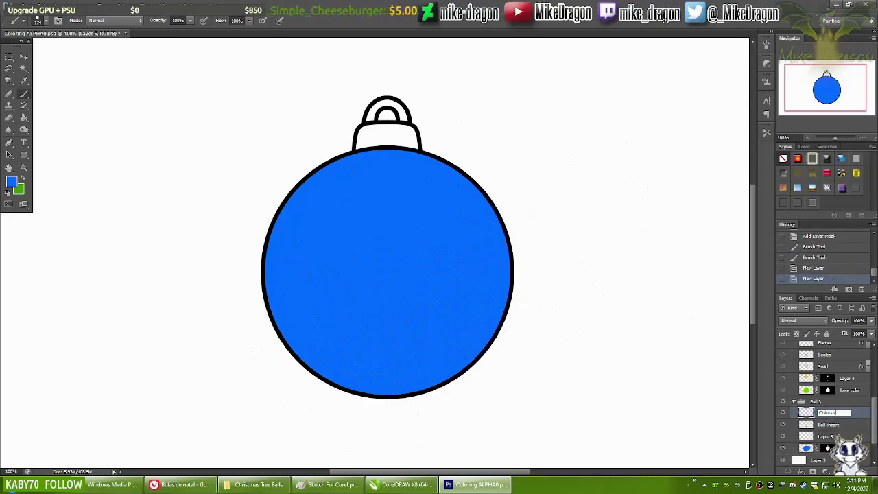
{"action": "type", "text": " set"}
{"action": "key", "text": "Return"}
{"action": "left_click", "coordinate": [561, 133]}
- Try several freehand curved strokes down the blue ball in other colors
{"action": "left_click", "coordinate": [11, 181]}
{"action": "left_click_drag", "start_coordinate": [382, 190], "coordinate": [484, 345]}
{"action": "key", "text": "ctrl+z"}
{"action": "left_click", "coordinate": [11, 182]}
{"action": "mouse_move", "coordinate": [416, 166]}
{"action": "left_mouse_down"}
{"action": "mouse_move", "coordinate": [392, 196]}
{"action": "mouse_move", "coordinate": [419, 393]}
{"action": "left_mouse_up"}
{"action": "left_click_drag", "start_coordinate": [356, 157], "coordinate": [353, 388]}
{"action": "left_click_drag", "start_coordinate": [472, 185], "coordinate": [495, 336]}
{"action": "key", "text": "ctrl+alt+z"}
{"action": "key", "text": "ctrl+alt+z"}
{"action": "key", "text": "ctrl+alt+z"}
- Try a different brush preset with a single stamp on the ball
{"action": "right_click", "coordinate": [561, 340]}
{"action": "mouse_move", "coordinate": [616, 333]}
{"action": "left_mouse_down"}
{"action": "mouse_move", "coordinate": [617, 369]}
{"action": "mouse_move", "coordinate": [617, 348]}
{"action": "mouse_move", "coordinate": [578, 452]}
{"action": "left_mouse_up"}
{"action": "double_click", "coordinate": [573, 176]}
{"action": "left_click", "coordinate": [364, 243]}
{"action": "key", "text": "ctrl+z"}
- Choose a glitter-trail brush and paint a white sparkling band across the ball's lower half on Layer 5
{"action": "right_click", "coordinate": [525, 244]}
{"action": "double_click", "coordinate": [526, 308]}
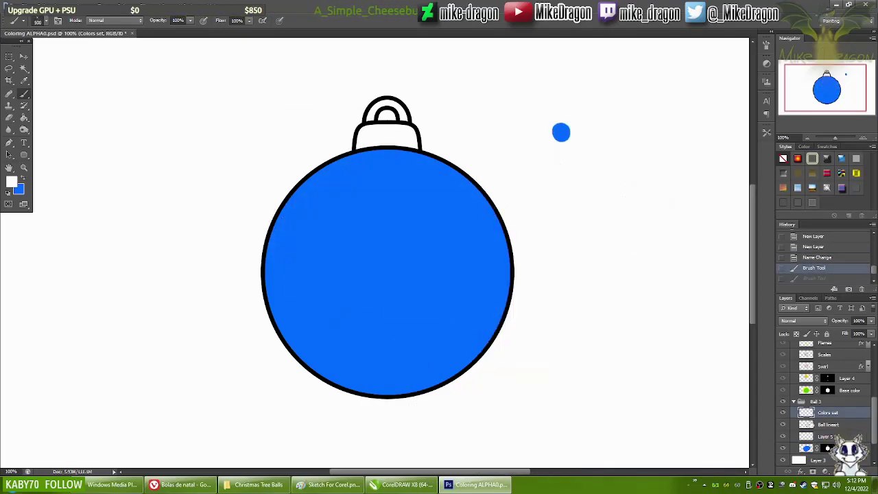
{"action": "right_click", "coordinate": [423, 206]}
{"action": "right_click", "coordinate": [498, 221]}
{"action": "key", "text": "Return"}
{"action": "left_click", "coordinate": [388, 305]}
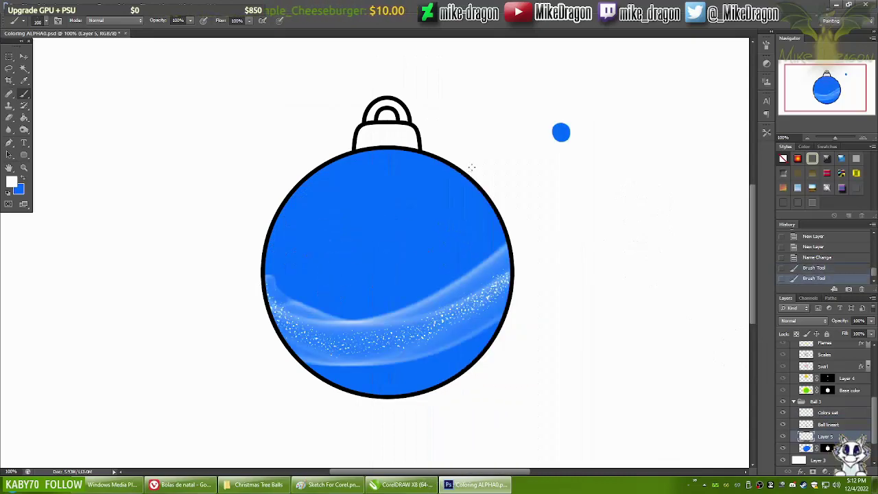
- Choose a brush of glowing light strings and paint white sparkle lines across the whole ball on a new layer
{"action": "right_click", "coordinate": [394, 194]}
{"action": "double_click", "coordinate": [452, 336]}
{"action": "left_click", "coordinate": [411, 240]}
{"action": "key", "text": "ctrl+z"}
{"action": "key", "text": "ctrl+shift+alt+n"}
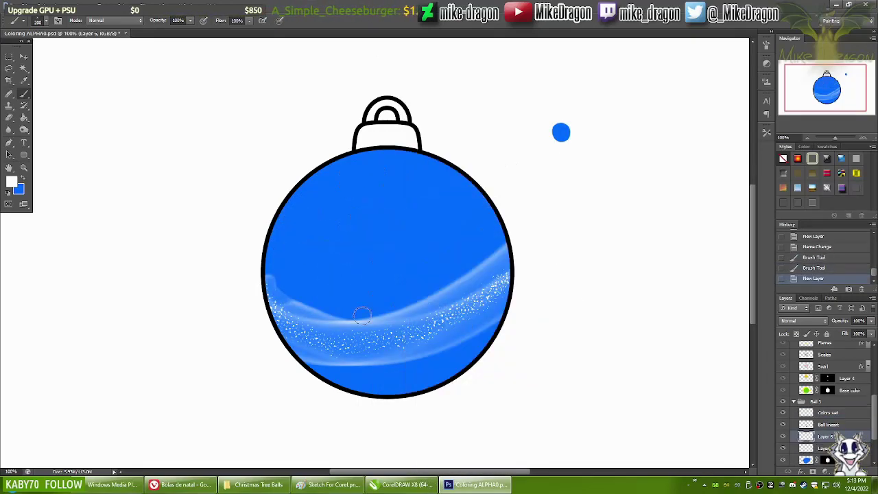
{"action": "left_click", "coordinate": [404, 313]}
{"action": "left_click", "coordinate": [378, 226]}
{"action": "left_click", "coordinate": [352, 276]}
{"action": "left_click", "coordinate": [408, 281]}
{"action": "left_click", "coordinate": [373, 277]}
{"action": "left_click", "coordinate": [448, 231]}
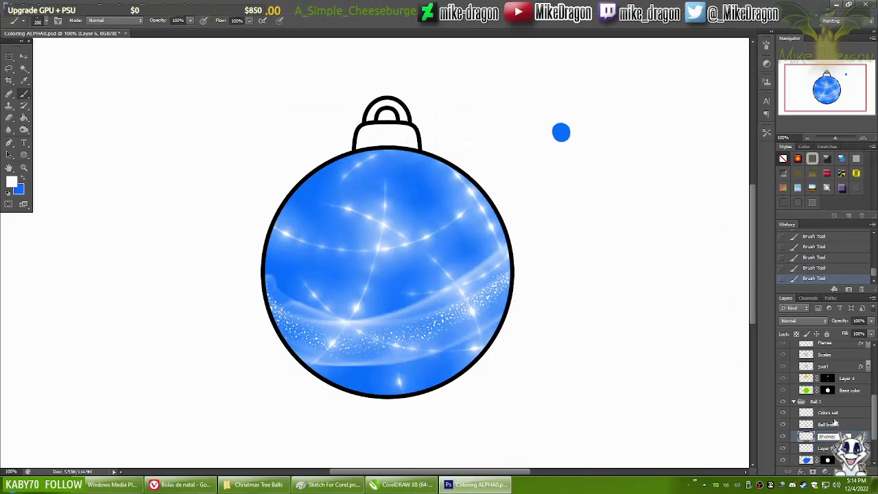
- Name the two sparkle layers Shines 2 and Shines 1, and paint more white glitter bands across the ball on Shines 1
{"action": "right_click", "coordinate": [489, 292]}
{"action": "double_click", "coordinate": [480, 226]}
{"action": "left_click", "coordinate": [366, 217]}
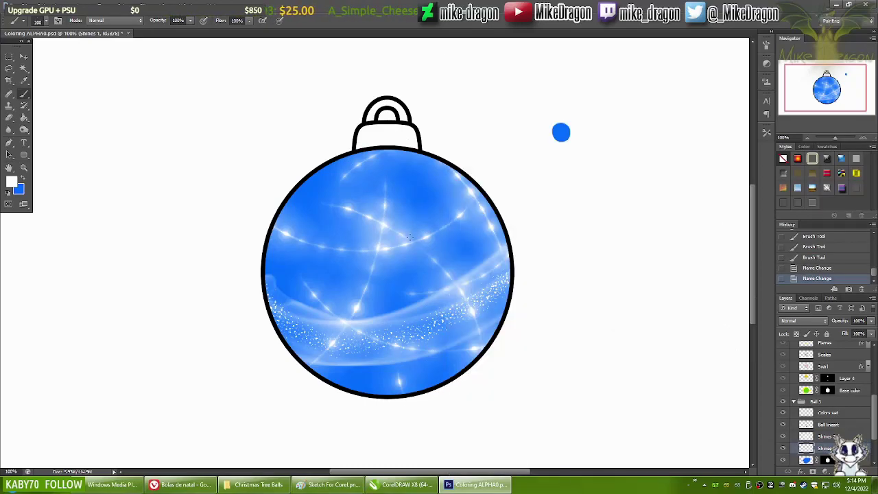
{"action": "left_click", "coordinate": [388, 185]}
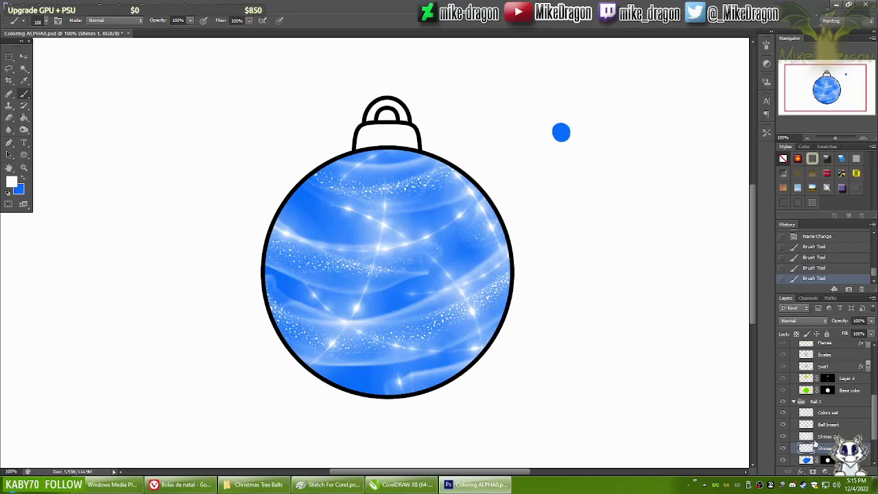
- Try a large wispy brush stamp over the ball on a new layer above Shines 2, and undo it
{"action": "key", "text": "ctrl+shift+alt+n"}
{"action": "left_click", "coordinate": [766, 42]}
{"action": "left_click", "coordinate": [766, 42]}
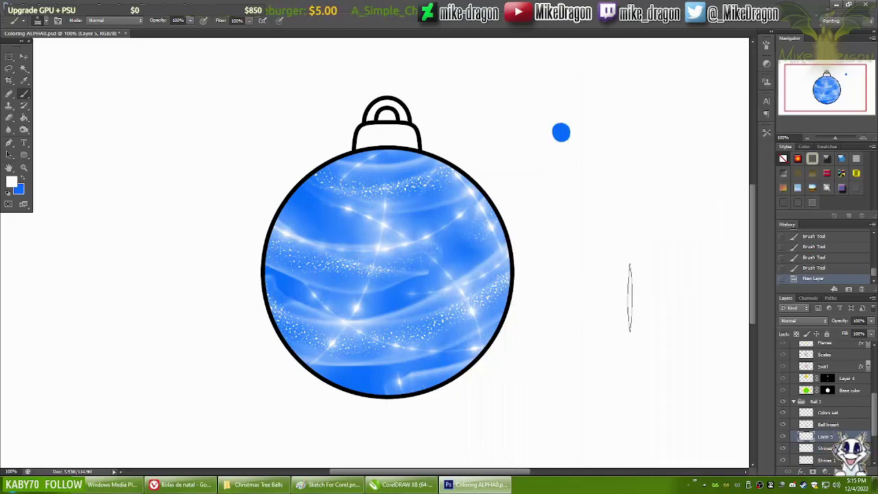
{"action": "left_click", "coordinate": [343, 275]}
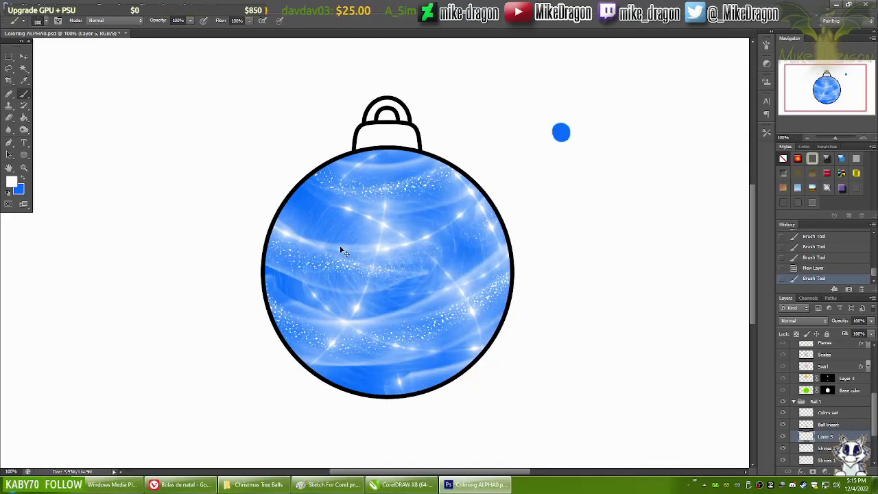
{"action": "key", "text": "ctrl+z"}
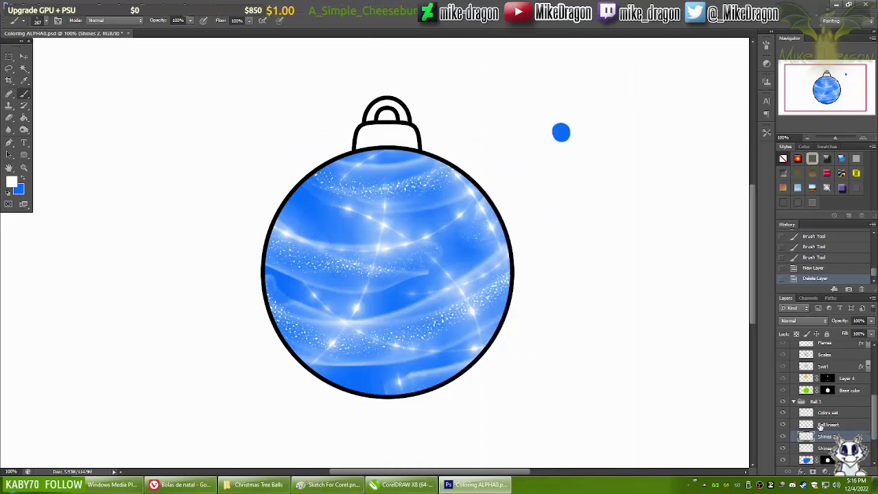
- Make a darker blue swatch copy with Hue/Saturation, and paint the Ball lineart outline blue around the ball and olive yellow on the cap
{"action": "key", "text": "ctrl+u"}
{"action": "key", "text": "Return"}
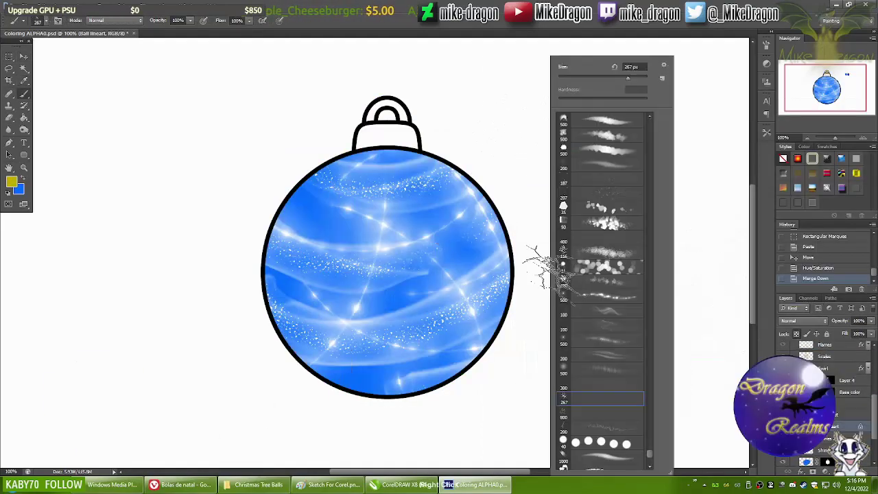
{"action": "scroll", "coordinate": [388, 110], "scroll_direction": "up", "scroll_amount": 3}
{"action": "right_click", "coordinate": [380, 210]}
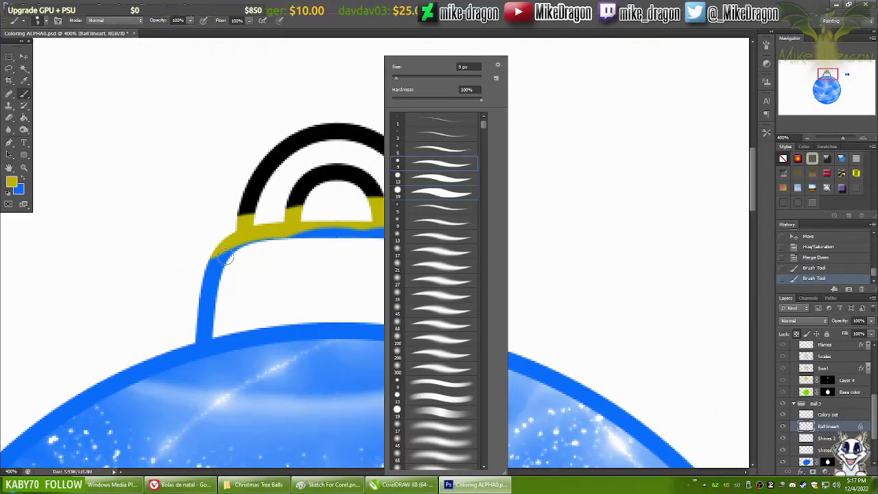
{"action": "key", "text": "Escape"}
{"action": "key", "text": "x"}
{"action": "left_click_drag", "start_coordinate": [240, 226], "coordinate": [205, 329]}
{"action": "left_click_drag", "start_coordinate": [485, 301], "coordinate": [280, 235]}
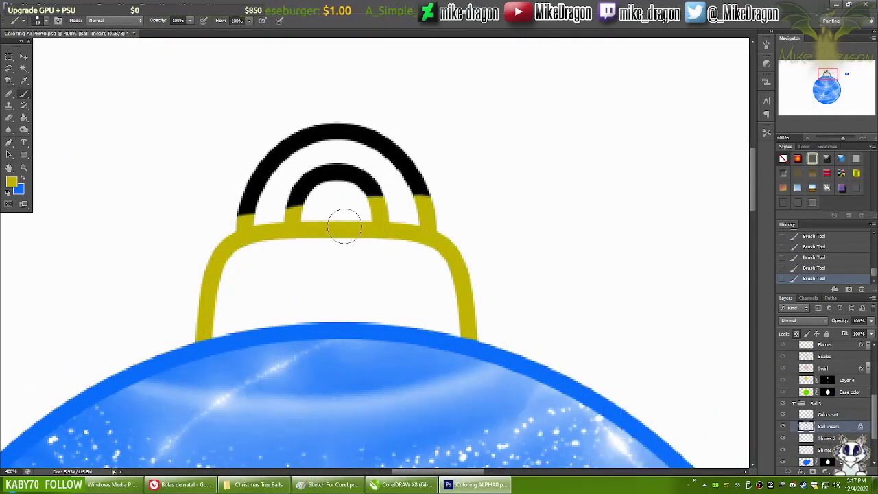
- Finish coloring the hanger rings' outline olive yellow, and select the area around the hanger with the Magic Wand, expanding the selection
{"action": "key", "text": "v"}
{"action": "key", "text": "b"}
{"action": "left_click", "coordinate": [336, 199], "text": "shift"}
{"action": "left_click", "coordinate": [127, 9]}
{"action": "left_click", "coordinate": [244, 123]}
{"action": "key", "text": "Return"}
- Invert the selection and paint the hanger golden yellow on a new masked layer named Hanger in the Ball 3 group
{"action": "key", "text": "ctrl+shift+i"}
{"action": "key", "text": "ctrl+shift+alt+n"}
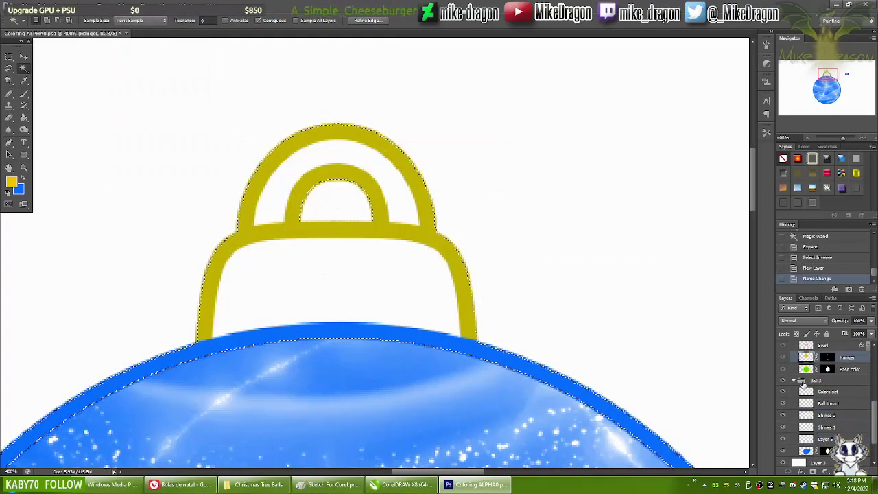
{"action": "key", "text": "b"}
{"action": "mouse_move", "coordinate": [411, 301]}
{"action": "left_mouse_down"}
{"action": "mouse_move", "coordinate": [464, 251]}
{"action": "mouse_move", "coordinate": [337, 172]}
{"action": "left_mouse_up"}
{"action": "key", "text": "ctrl+0"}
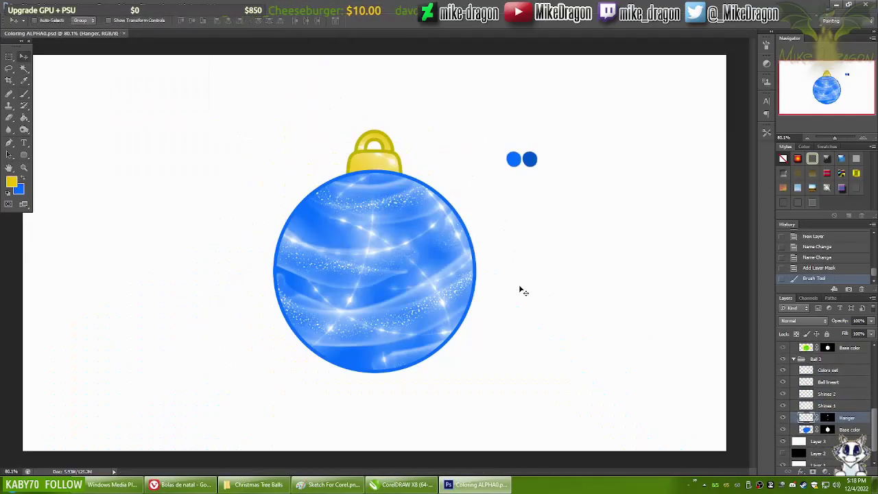
- Paint more white light strings across the ball on Shines 2 with the 200 px glow brush, and change the backdrop to gray
{"action": "key", "text": "b"}
{"action": "left_click", "coordinate": [490, 147], "text": "alt"}
{"action": "right_click", "coordinate": [490, 146]}
{"action": "scroll", "coordinate": [709, 441], "scroll_direction": "down", "scroll_amount": 10}
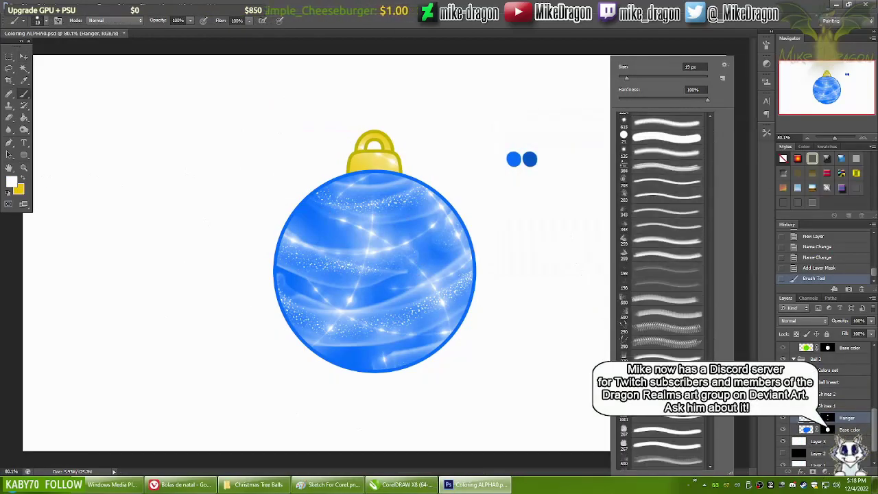
{"action": "left_click_drag", "start_coordinate": [710, 440], "coordinate": [710, 451]}
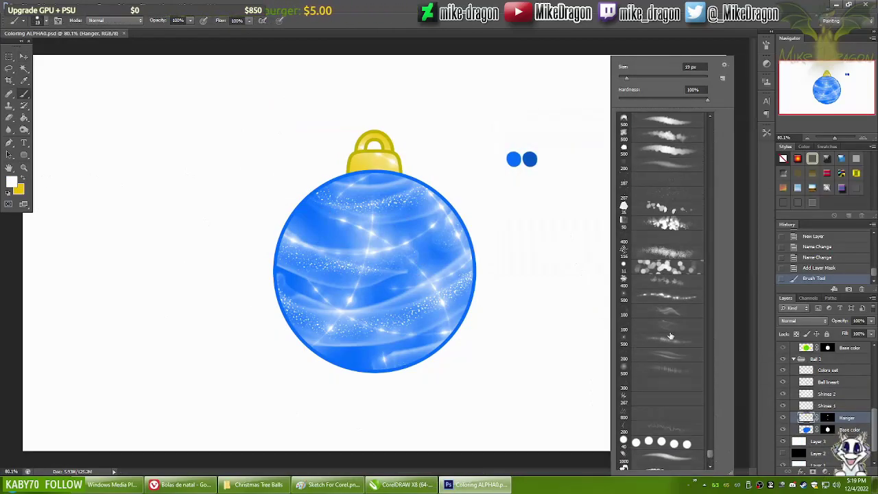
{"action": "left_click", "coordinate": [827, 393]}
{"action": "right_click", "coordinate": [410, 113]}
{"action": "key", "text": "Escape"}
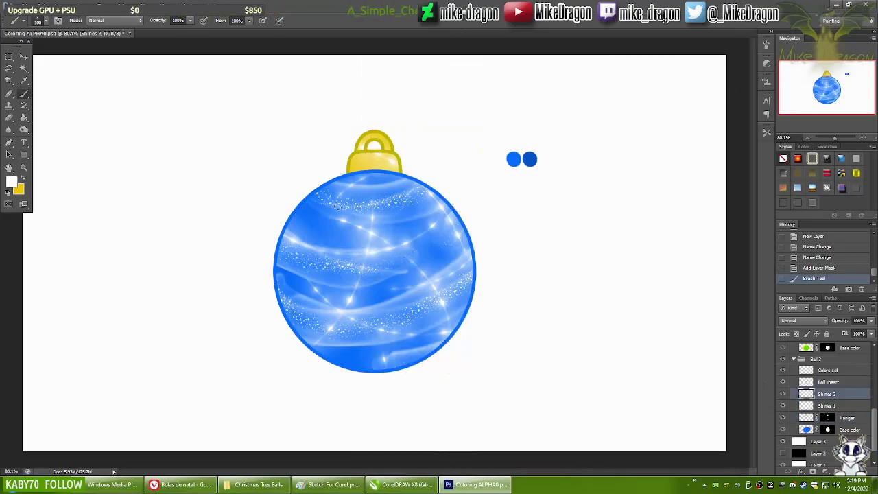
{"action": "right_click", "coordinate": [272, 282]}
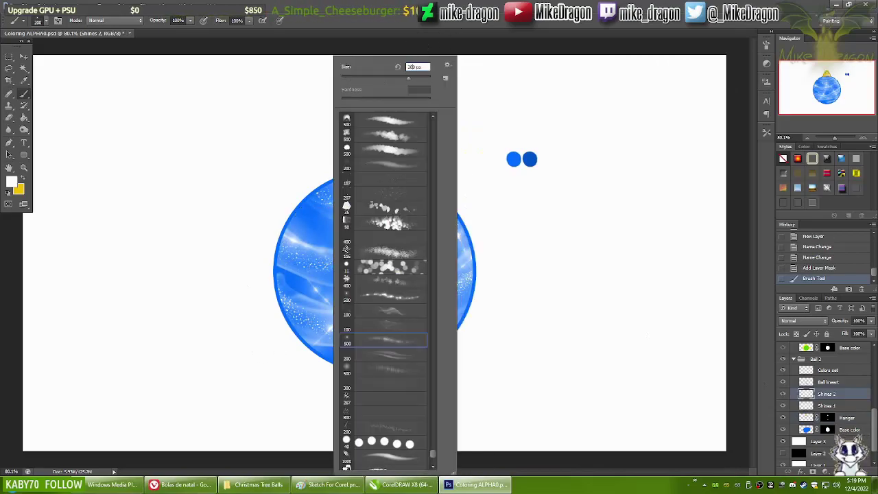
{"action": "left_click", "coordinate": [321, 366]}
{"action": "left_click", "coordinate": [783, 452]}
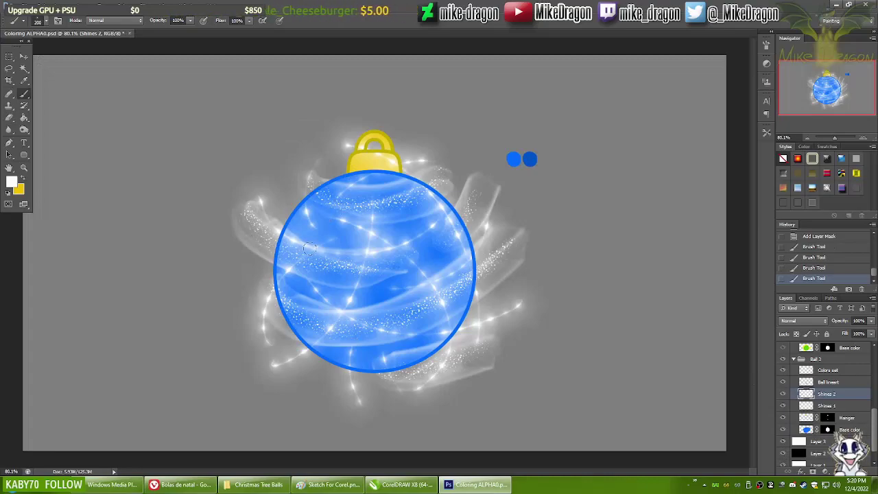
- On Ball lineart, select the area around the ornament and inside the hanger ring with the Magic Wand, and expand the selection
{"action": "key", "text": "alt+bracketright"}
{"action": "key", "text": "w"}
{"action": "left_click", "coordinate": [659, 374]}
{"action": "left_click", "coordinate": [432, 134], "text": "shift"}
{"action": "left_click", "coordinate": [408, 146], "text": "shift"}
{"action": "key", "text": "alt+s"}
{"action": "key", "text": "m"}
{"action": "key", "text": "e"}
{"action": "key", "text": "Return"}
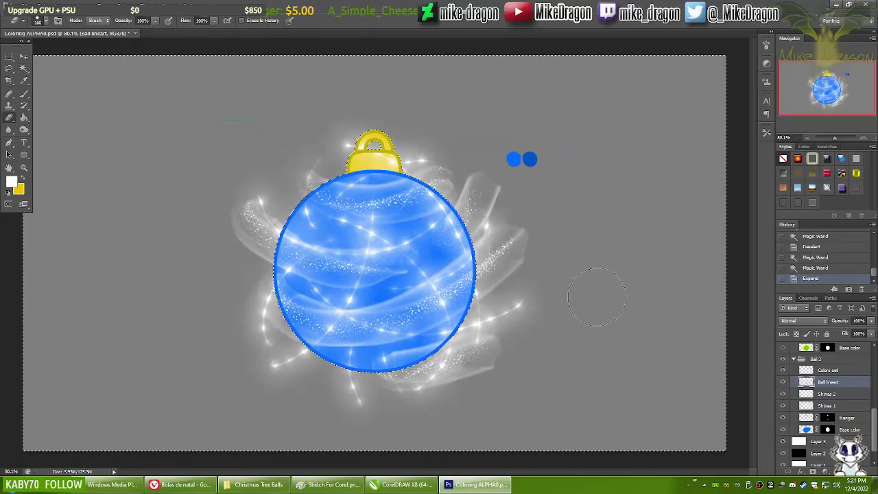
- Erase the glows and glitter outside the ornament on Shines 2 and Shines 1, and clear the selection
{"action": "key", "text": "alt+bracketleft"}
{"action": "key", "text": "e"}
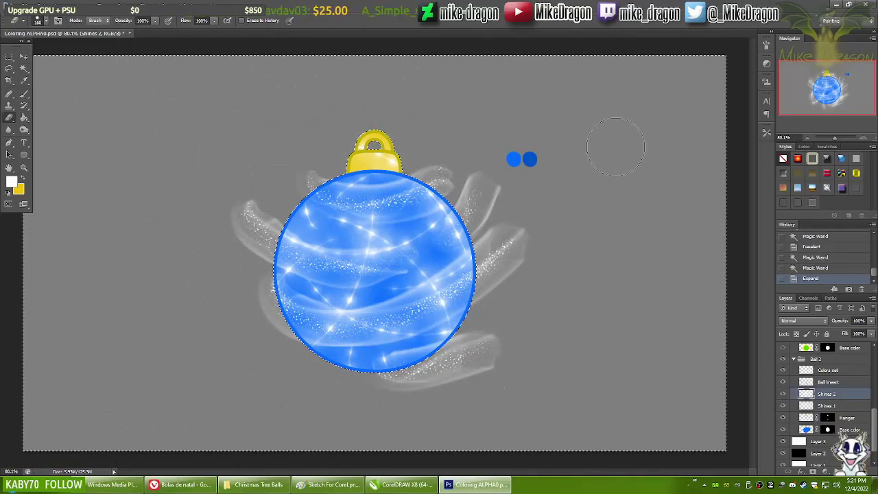
{"action": "left_click", "coordinate": [593, 326]}
{"action": "key", "text": "alt+bracketleft"}
{"action": "left_click_drag", "start_coordinate": [618, 346], "coordinate": [493, 169]}
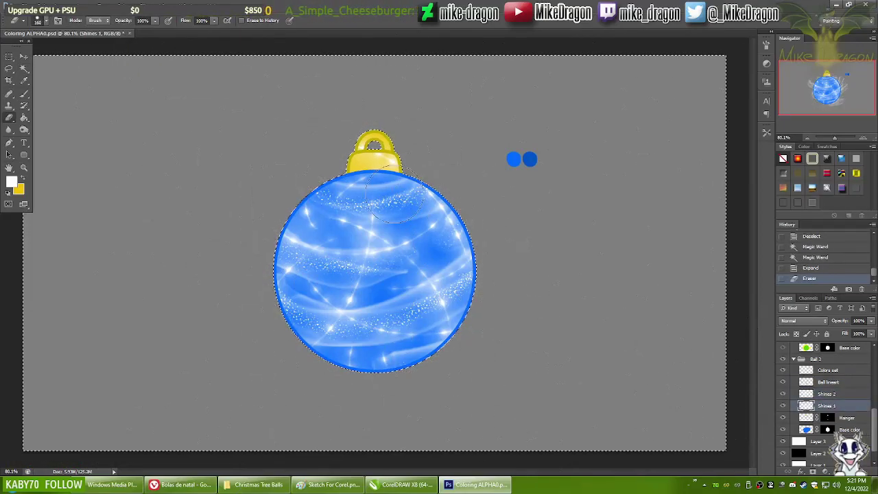
{"action": "key", "text": "ctrl+d"}
- Remove the white shines covering the golden hanger on Shines 1 and Shines 2, and save the document as ALPHA0.psd
{"action": "scroll", "coordinate": [373, 110], "scroll_direction": "up", "scroll_amount": 5}
{"action": "right_click", "coordinate": [569, 288]}
{"action": "left_click", "coordinate": [269, 325]}
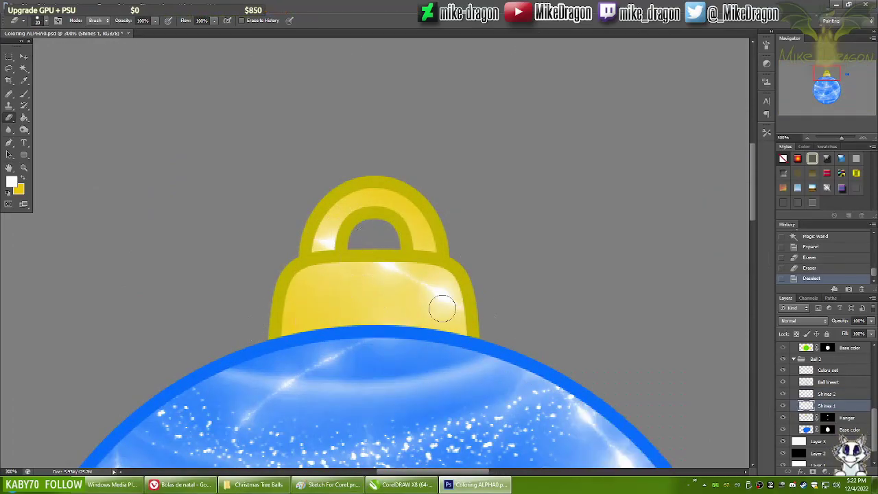
{"action": "left_click_drag", "start_coordinate": [599, 330], "coordinate": [598, 330]}
{"action": "key", "text": "Delete"}
{"action": "key", "text": "alt+]"}
{"action": "key", "text": "Delete"}
{"action": "key", "text": "ctrl+d"}
{"action": "left_click", "coordinate": [266, 332]}
{"action": "key", "text": "ctrl+0"}
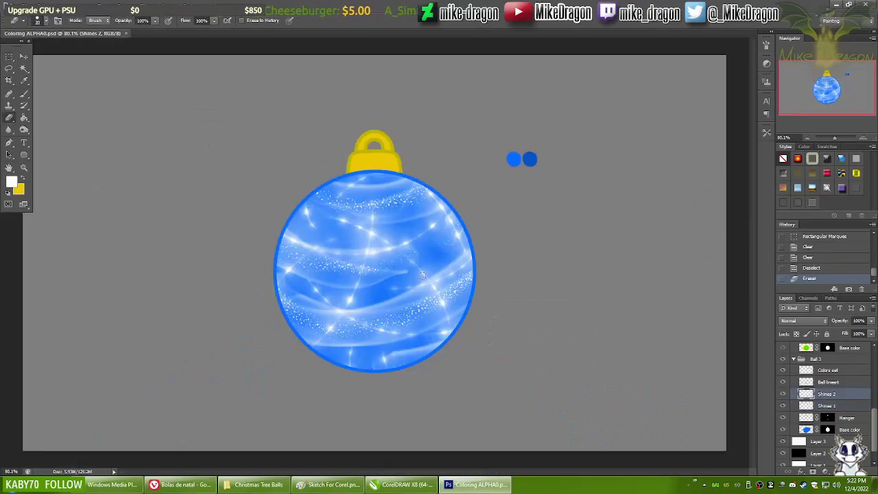
{"action": "key", "text": "ctrl+s"}
{"action": "key", "text": "Return"}
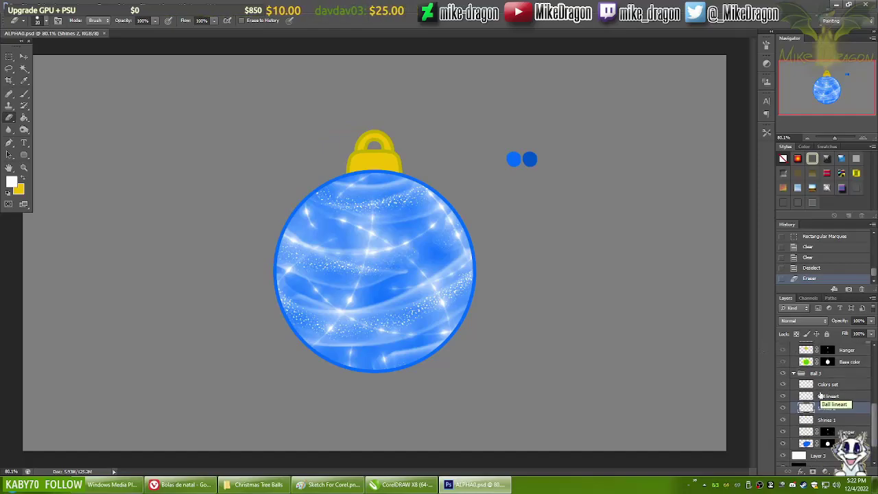
- Switch to File Explorer and open the last cloud tutorial image in the Tutorials folder
{"action": "key", "text": "alt+Tab"}
{"action": "key", "text": "alt+Left"}
{"action": "key", "text": "alt+Left"}
{"action": "scroll", "coordinate": [694, 274], "scroll_direction": "down", "scroll_amount": 3}
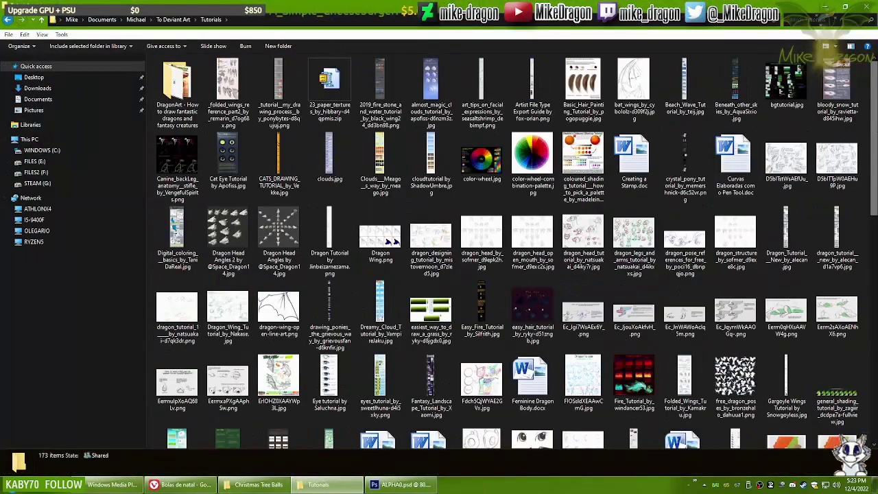
{"action": "scroll", "coordinate": [480, 274], "scroll_direction": "down", "scroll_amount": 5}
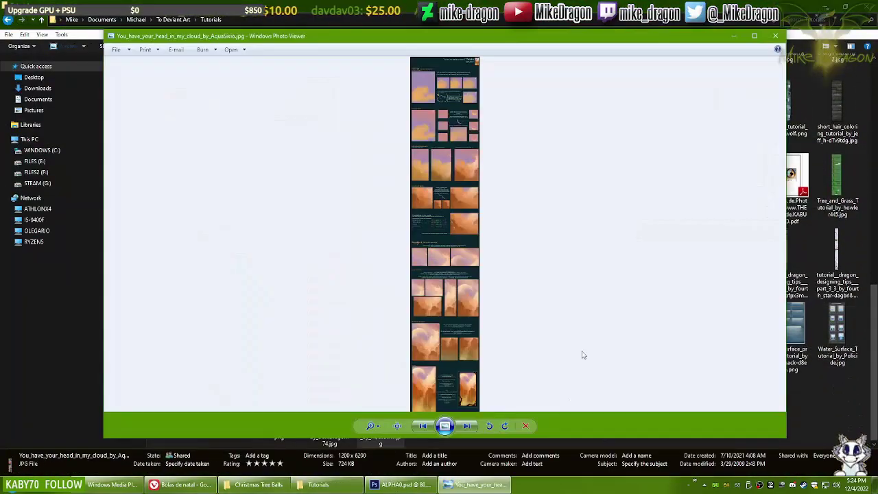
- Look back through the tutorial images in Windows Photo Viewer for one about making a realistic orb
{"action": "key", "text": "Left"}
{"action": "key", "text": "Left"}
{"action": "key", "text": "Left"}
{"action": "key", "text": "Left"}
{"action": "key", "text": "Left"}
{"action": "key", "text": "Left"}
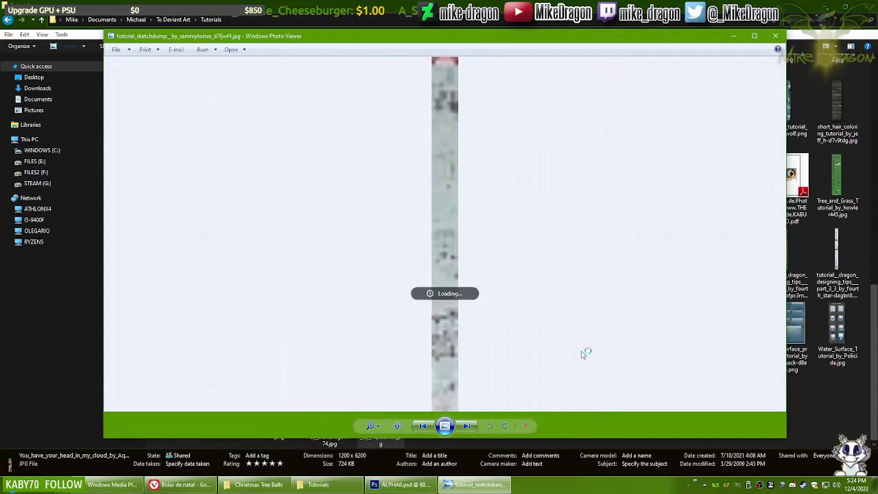
{"action": "key", "text": "Left"}
{"action": "key", "text": "Left"}
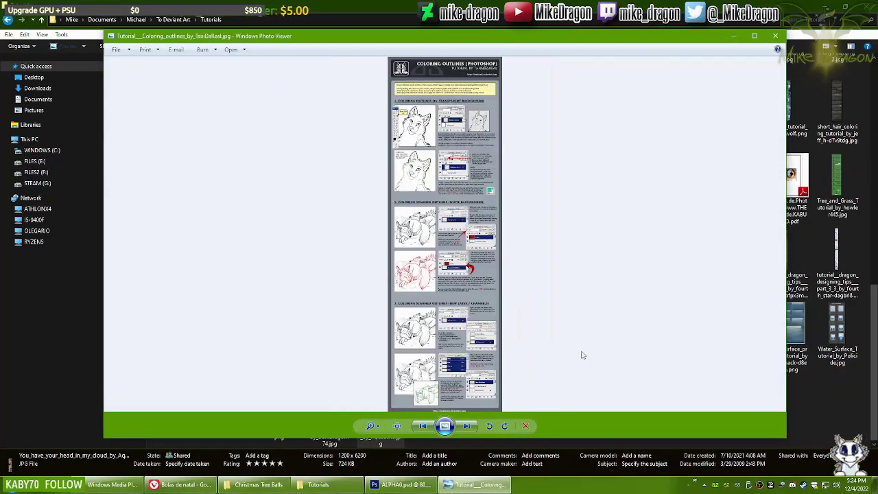
{"action": "scroll", "coordinate": [499, 194], "scroll_direction": "up", "scroll_amount": 3}
{"action": "scroll", "coordinate": [499, 193], "scroll_direction": "down", "scroll_amount": 1}
{"action": "scroll", "coordinate": [500, 193], "scroll_direction": "down", "scroll_amount": 3}
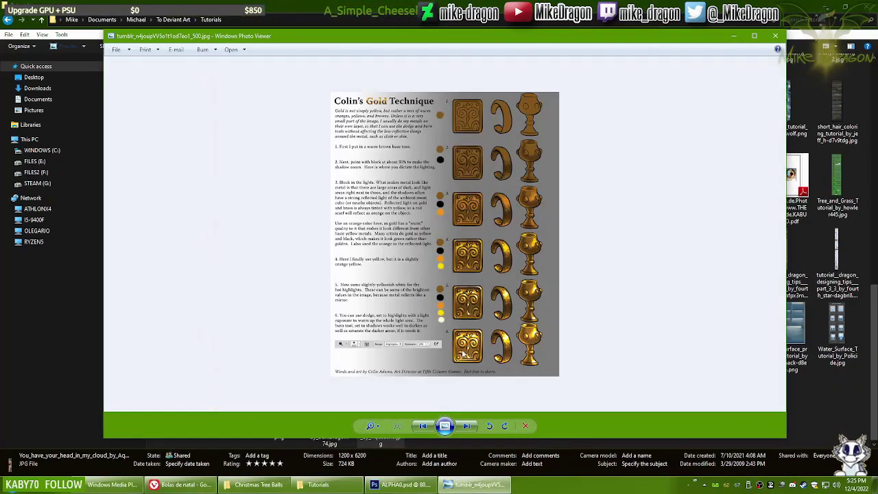
{"action": "key", "text": "Left"}
{"action": "key", "text": "Left"}
{"action": "key", "text": "Left"}
{"action": "key", "text": "Left"}
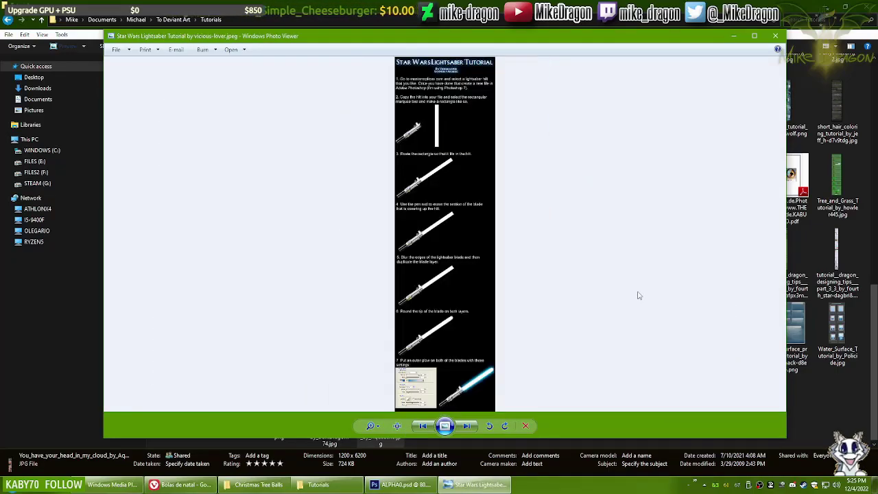
{"action": "key", "text": "Left"}
- Read the lens flare and polar coordinates steps of the Realistic Orb Tutorial image
{"action": "scroll", "coordinate": [396, 272], "scroll_direction": "up", "scroll_amount": 3}
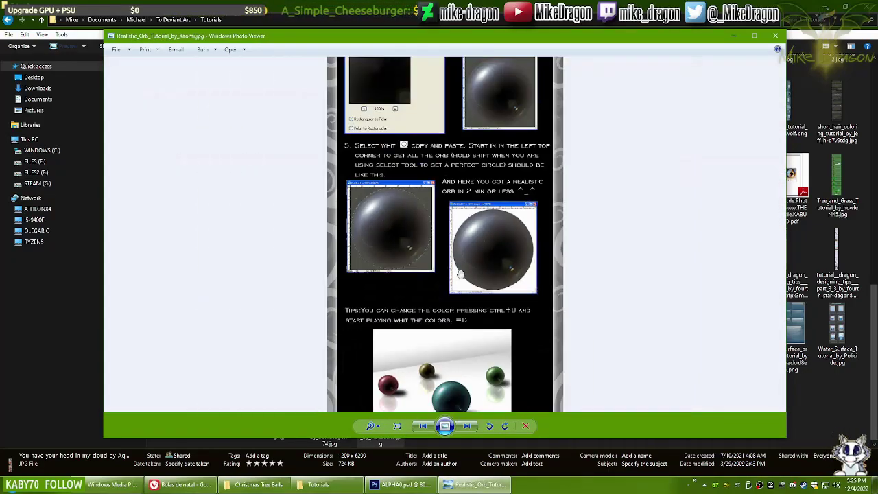
{"action": "scroll", "coordinate": [423, 162], "scroll_direction": "up", "scroll_amount": 1}
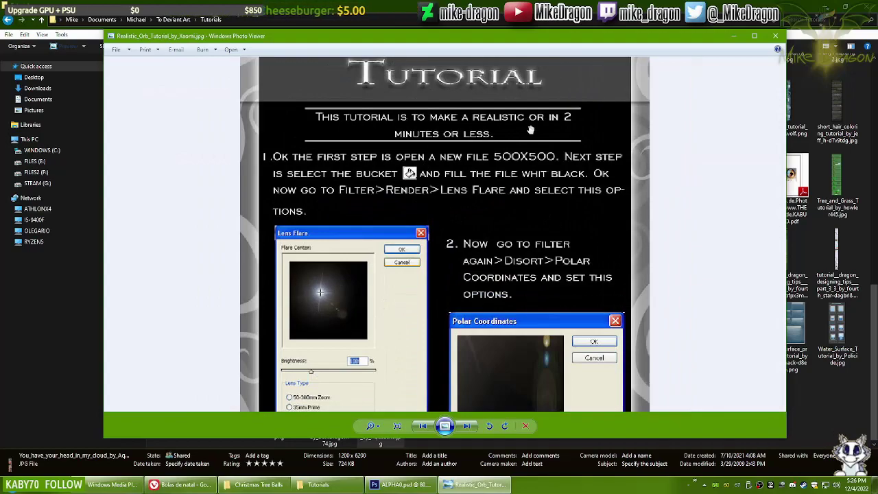
{"action": "key", "text": "Down"}
{"action": "key", "text": "Down"}
{"action": "key", "text": "Down"}
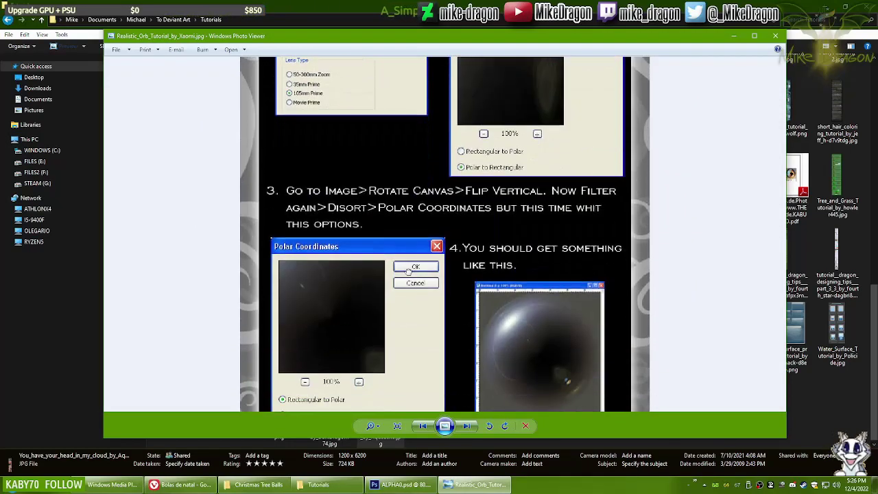
- Return to Photoshop, select the ball's interior on Ball lineart with the Magic Wand, and expand the selection
{"action": "key", "text": "alt+Tab"}
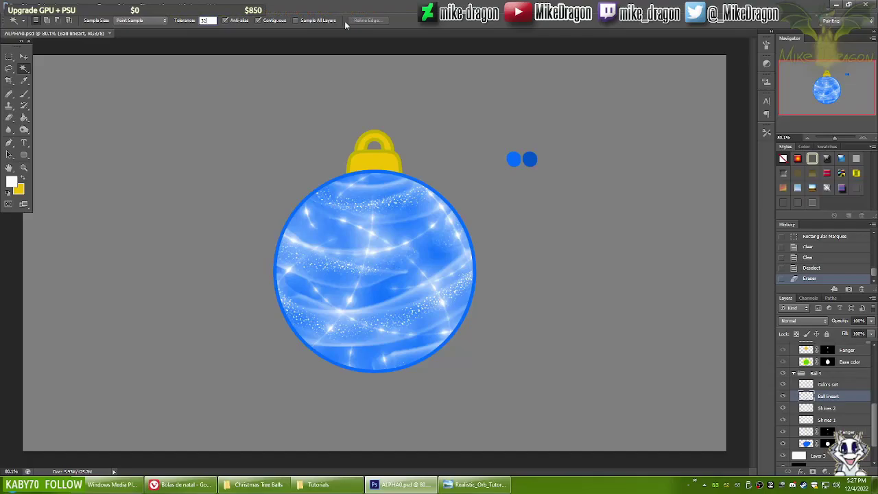
{"action": "left_click", "coordinate": [374, 205]}
{"action": "left_click", "coordinate": [127, 7]}
{"action": "mouse_move", "coordinate": [146, 108]}
{"action": "left_click", "coordinate": [245, 124]}
{"action": "key", "text": "Return"}
{"action": "key", "text": "ctrl+plus"}
{"action": "key", "text": "ctrl+plus"}
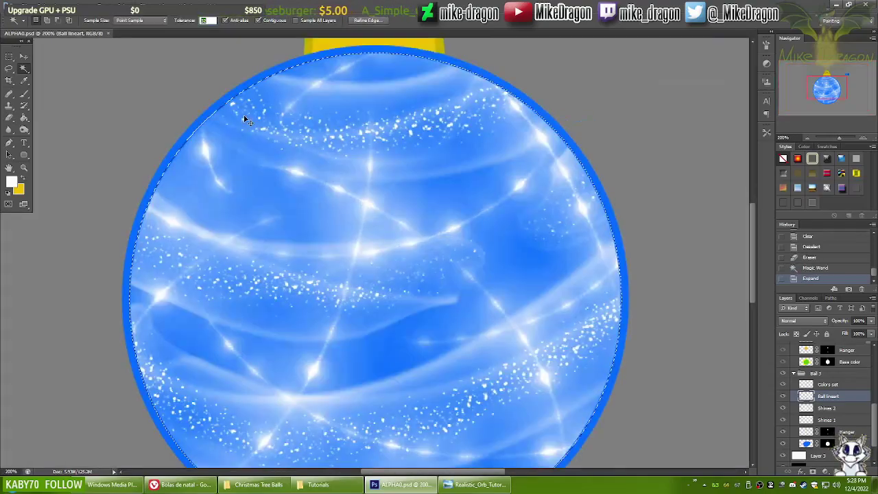
- Fill the selected ball interior with solid bright blue on a new layer beneath Ball lineart, and deselect
{"action": "key", "text": "ctrl+minus"}
{"action": "key", "text": "i"}
{"action": "key", "text": "ctrl+shift+alt+n"}
{"action": "right_click", "coordinate": [457, 57]}
{"action": "mouse_move", "coordinate": [329, 179]}
{"action": "left_mouse_down"}
{"action": "mouse_move", "coordinate": [176, 314]}
{"action": "mouse_move", "coordinate": [425, 357]}
{"action": "mouse_move", "coordinate": [441, 235]}
{"action": "left_mouse_up"}
{"action": "key", "text": "ctrl+d"}
- Lock Ball lineart's transparency, paint the ball's outline dark blue, and restore the olive yellow where the cap's outline meets it
{"action": "key", "text": "alt+bracketright"}
{"action": "key", "text": "slash"}
{"action": "key", "text": "ctrl+plus"}
{"action": "key", "text": "ctrl+plus"}
{"action": "key", "text": "ctrl+plus"}
{"action": "key", "text": "ctrl+plus"}
{"action": "right_click", "coordinate": [483, 226]}
{"action": "double_click", "coordinate": [535, 138]}
{"action": "key", "text": "x"}
{"action": "mouse_move", "coordinate": [329, 223]}
{"action": "left_mouse_down"}
{"action": "mouse_move", "coordinate": [344, 214]}
{"action": "mouse_move", "coordinate": [343, 237]}
{"action": "left_mouse_up"}
{"action": "right_click", "coordinate": [363, 193]}
{"action": "double_click", "coordinate": [384, 172]}
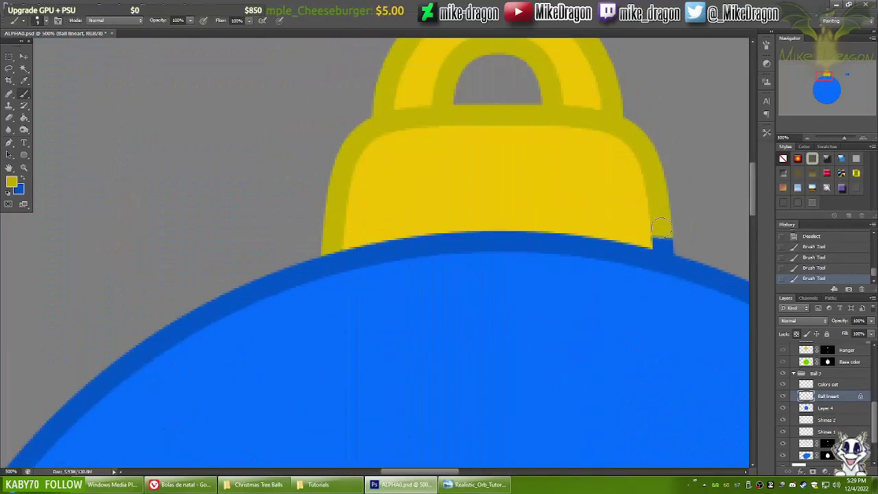
{"action": "key", "text": "ctrl+0"}
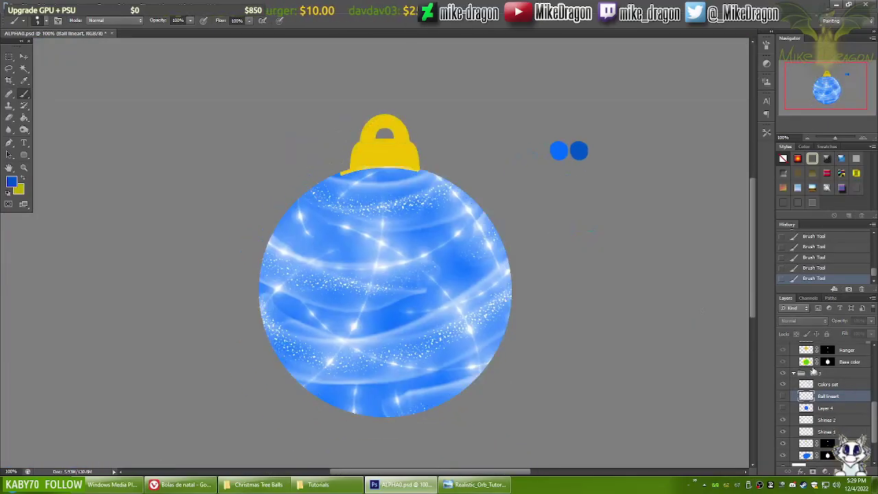
- Check the Easter Eggs folder, and inspect the hanger's lower edge with the Ball lineart layer hidden and shown
{"action": "left_click", "coordinate": [258, 484]}
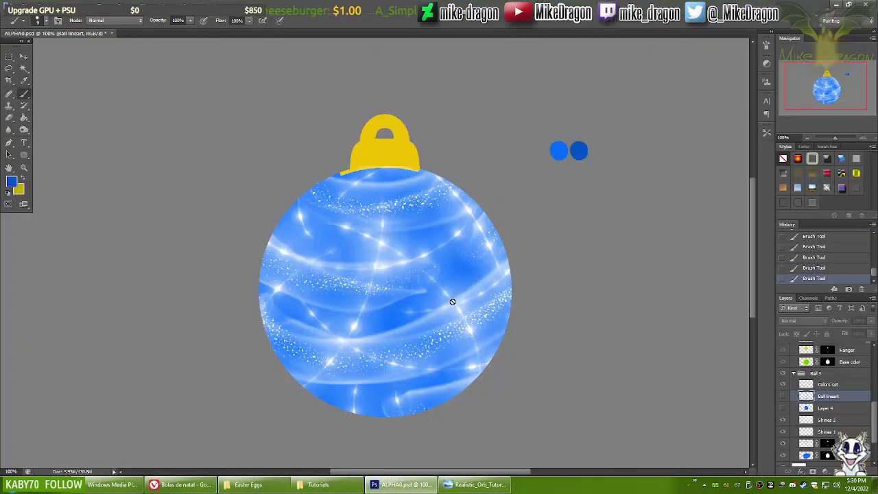
{"action": "key", "text": "ctrl+plus"}
{"action": "key", "text": "ctrl+plus"}
{"action": "key", "text": "ctrl+plus"}
{"action": "key", "text": "ctrl+plus"}
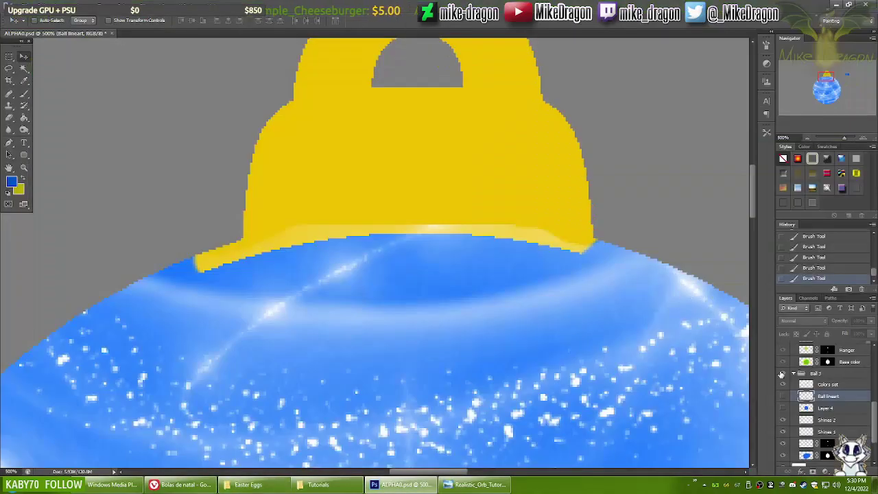
{"action": "left_click", "coordinate": [782, 395]}
{"action": "left_click", "coordinate": [782, 395]}
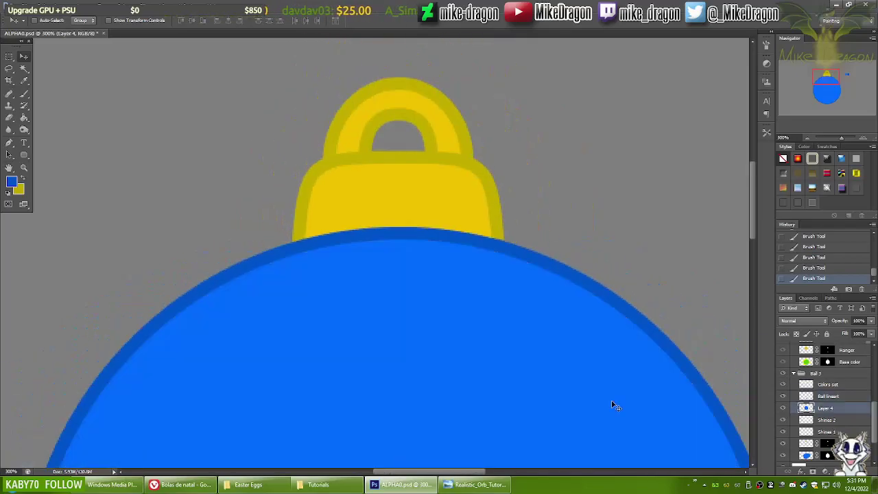
- Try rendering a Lens Flare on the black ball of Layer 4, using the orb tutorial image for reference
{"action": "key", "text": "alt+Tab"}
{"action": "scroll", "coordinate": [564, 247], "scroll_direction": "up", "scroll_amount": 2}
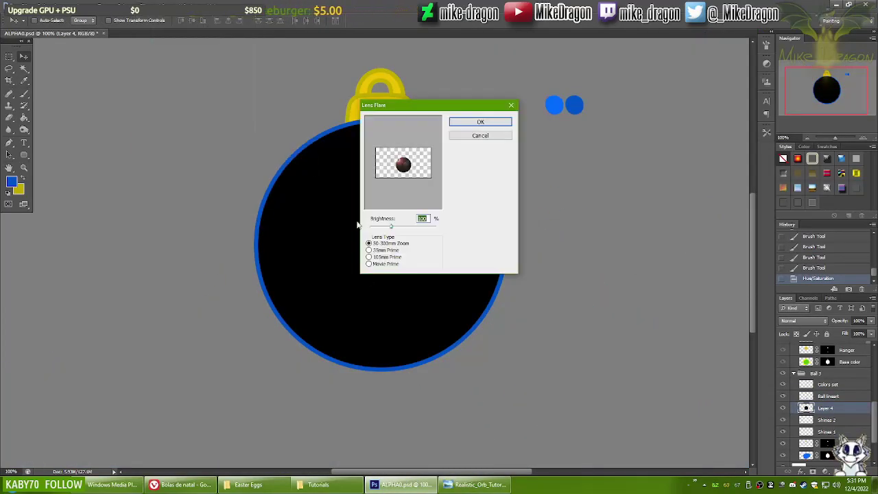
{"action": "key", "text": "alt+Tab"}
{"action": "key", "text": "alt+Tab"}
{"action": "key", "text": "Return"}
{"action": "key", "text": "alt+Tab"}
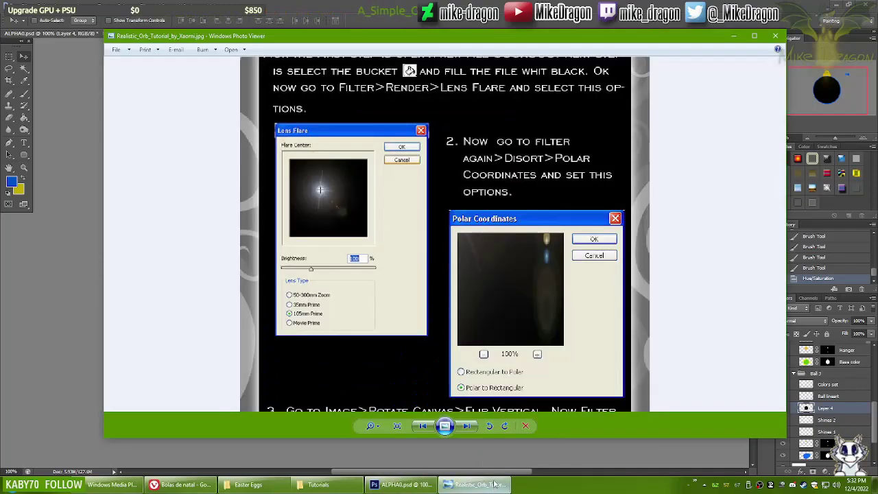
{"action": "key", "text": "alt+Tab"}
{"action": "key", "text": "alt+Tab"}
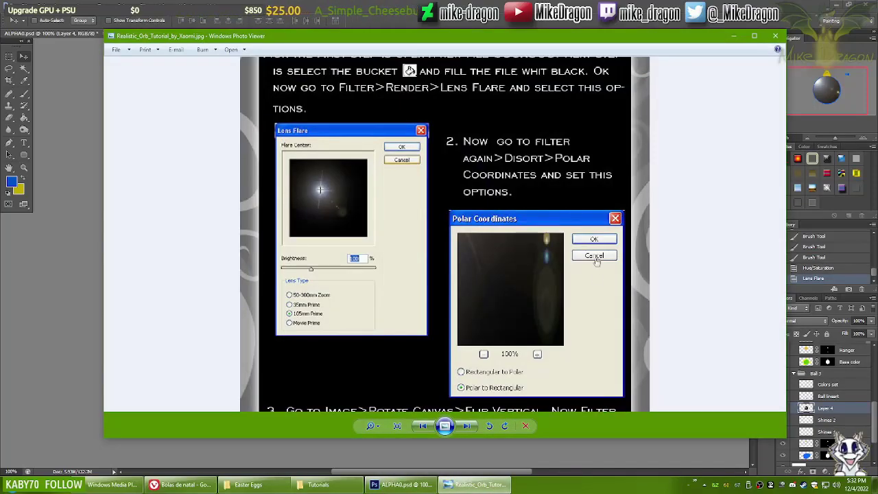
{"action": "scroll", "coordinate": [595, 259], "scroll_direction": "down", "scroll_amount": 1}
{"action": "key", "text": "alt+Tab"}
{"action": "key", "text": "ctrl+z"}
- Hide Layer 4, and spread the balls out in a row with Ball 1 left and Ball 3 right of Ball 2
{"action": "left_click", "coordinate": [782, 408]}
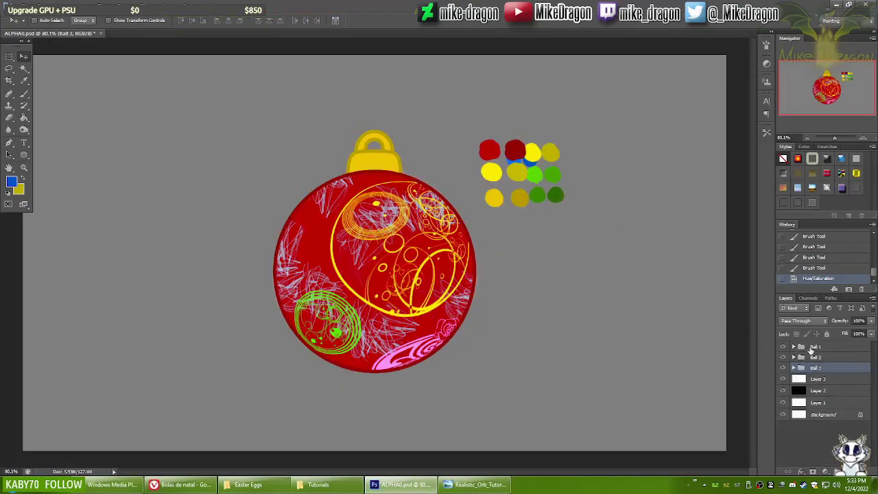
{"action": "left_click", "coordinate": [815, 347]}
{"action": "left_click_drag", "start_coordinate": [374, 322], "coordinate": [165, 322]}
{"action": "left_click", "coordinate": [814, 368]}
{"action": "left_click_drag", "start_coordinate": [374, 363], "coordinate": [583, 363]}
- Try other positions for the balls across the canvas, and undo those moves to keep the spaced row
{"action": "left_click_drag", "start_coordinate": [432, 359], "coordinate": [646, 359]}
{"action": "key", "text": "ctrl+z"}
{"action": "left_click_drag", "start_coordinate": [186, 304], "coordinate": [610, 303]}
{"action": "left_click_drag", "start_coordinate": [611, 369], "coordinate": [365, 370]}
{"action": "key", "text": "ctrl+alt+z"}
{"action": "key", "text": "ctrl+alt+z"}
{"action": "key", "text": "ctrl+alt+z"}
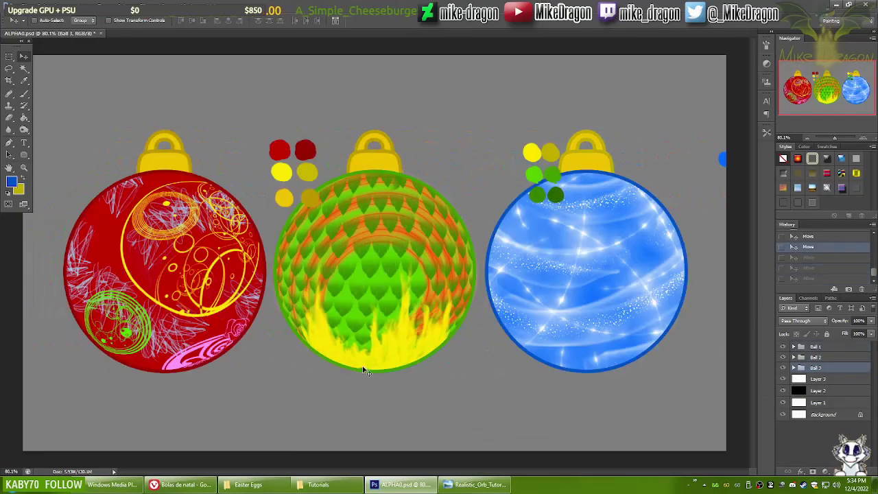
{"action": "key", "text": "ctrl+shift+z"}
{"action": "key", "text": "ctrl+alt+z"}
{"action": "key", "text": "ctrl+shift+z"}
{"action": "key", "text": "ctrl+shift+z"}
{"action": "key", "text": "ctrl+alt+z"}
{"action": "key", "text": "ctrl+t"}
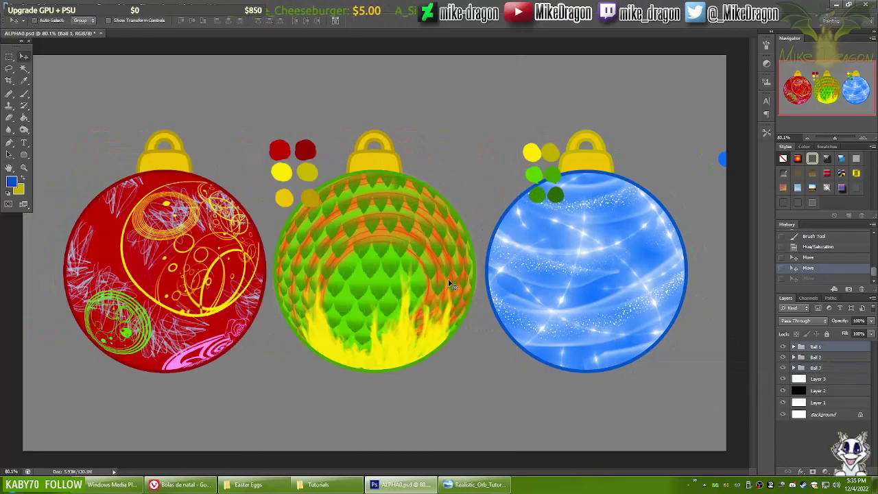
- Expand the ball groups and hide their Colors set swatch layers
{"action": "left_click", "coordinate": [793, 346]}
{"action": "left_click", "coordinate": [793, 428]}
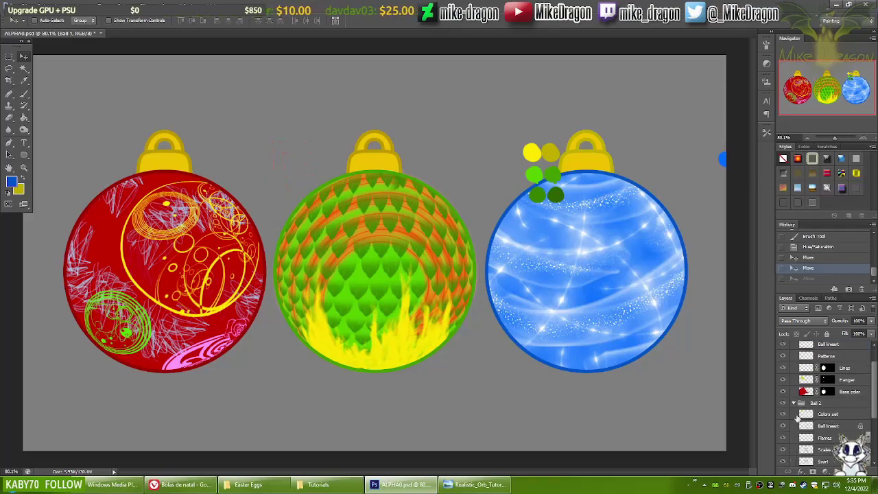
{"action": "scroll", "coordinate": [784, 426], "scroll_direction": "up", "scroll_amount": 3}
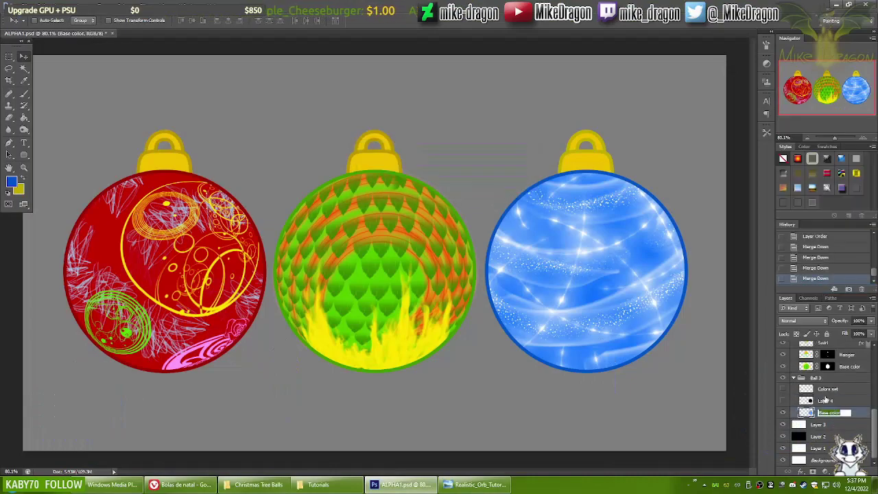
- Try merging Ball 2's artwork layers down into Base color
{"action": "right_click", "coordinate": [869, 415]}
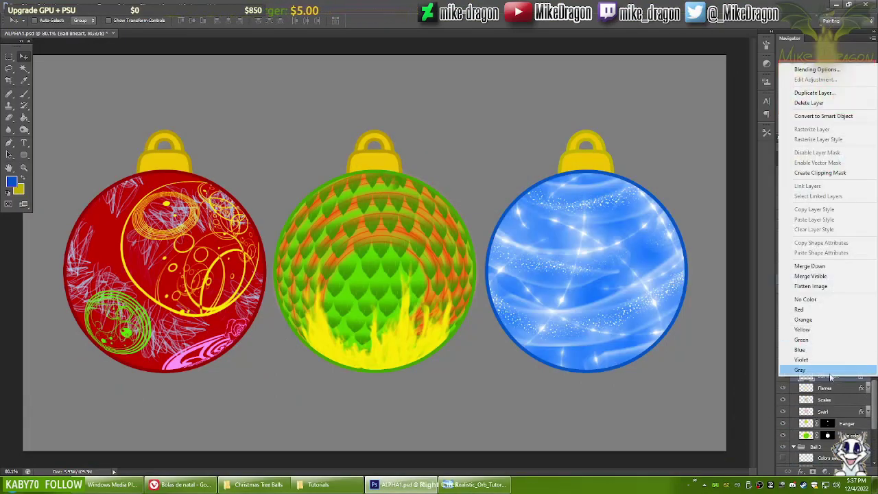
{"action": "left_click", "coordinate": [833, 340]}
{"action": "key", "text": "ctrl+1"}
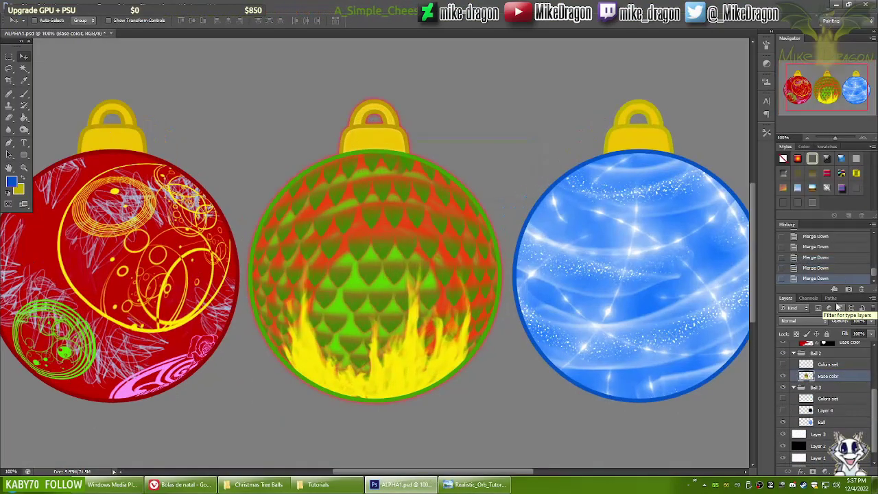
{"action": "key", "text": "ctrl+alt+z"}
{"action": "key", "text": "ctrl+alt+z"}
{"action": "key", "text": "ctrl+alt+z"}
{"action": "key", "text": "ctrl+alt+z"}
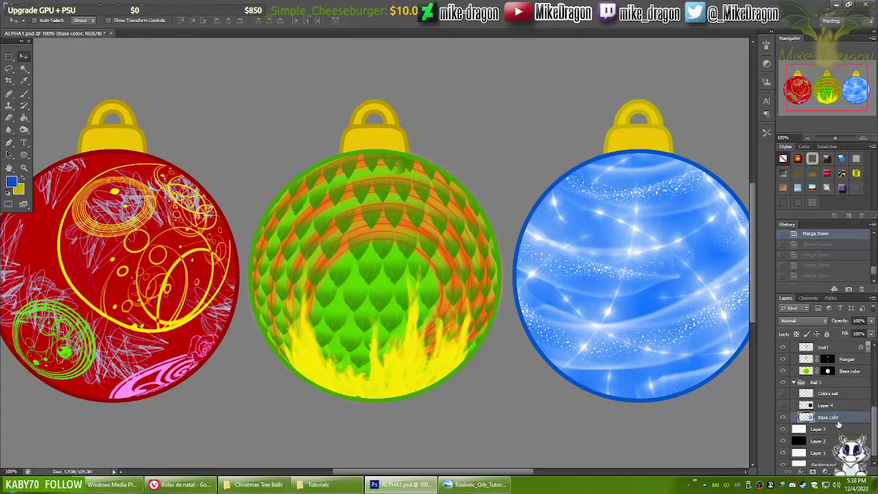
- Select the empty area around Ball 2's outline on Ball lineart with the Magic Wand, and expand the selection
{"action": "scroll", "coordinate": [844, 405], "scroll_direction": "up", "scroll_amount": 2}
{"action": "left_click", "coordinate": [827, 374]}
{"action": "key", "text": "w"}
{"action": "left_click", "coordinate": [373, 274]}
{"action": "key", "text": "Return"}
{"action": "key", "text": "Return"}
{"action": "left_click", "coordinate": [117, 10]}
{"action": "key", "text": "Return"}
{"action": "key", "text": "b"}
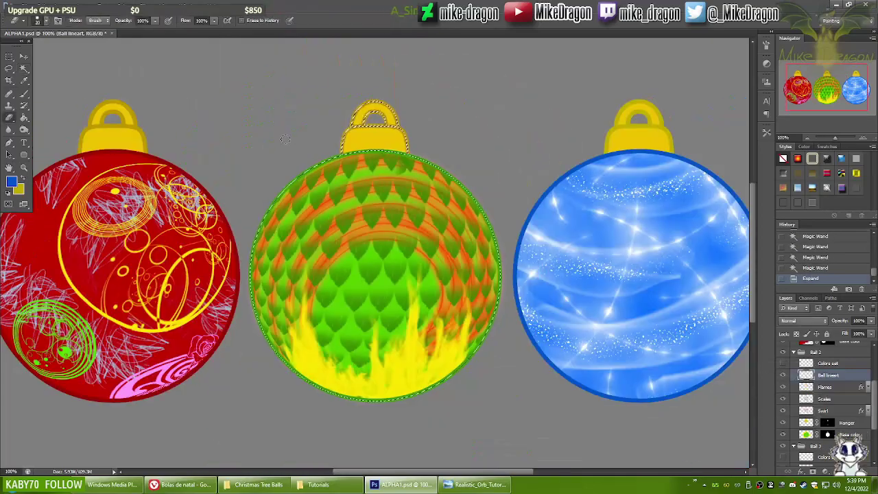
- Erase the Swirl layer's overflow around Ball 2's outline with a large eraser
{"action": "right_click", "coordinate": [469, 199]}
{"action": "left_click", "coordinate": [470, 199]}
{"action": "scroll", "coordinate": [470, 199], "scroll_direction": "up", "scroll_amount": 2}
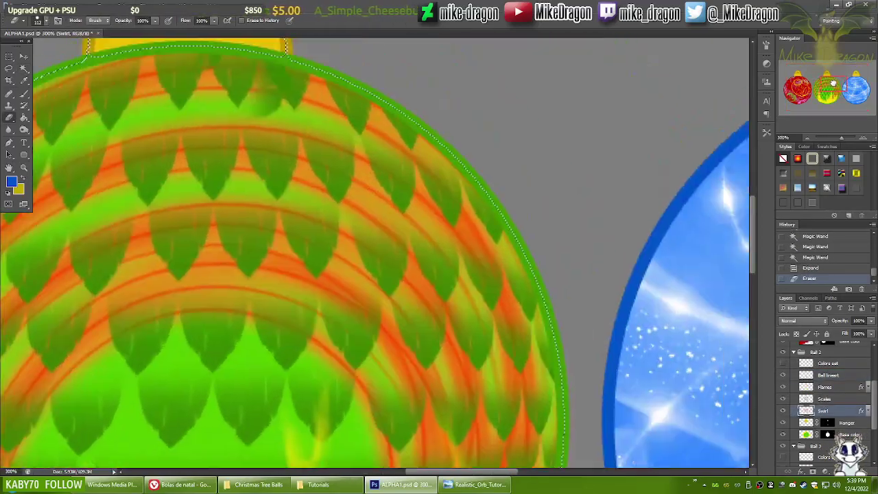
{"action": "left_click_drag", "start_coordinate": [800, 100], "coordinate": [827, 97]}
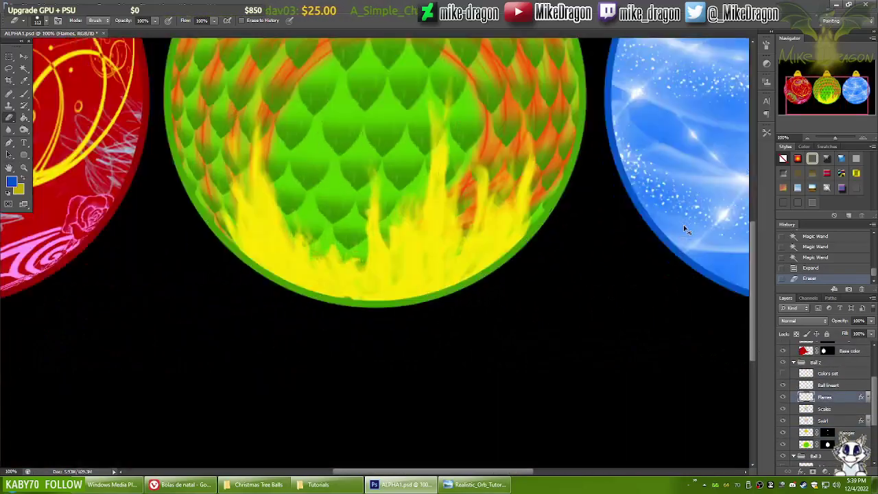
- Expand the selection two more times to remove the Flames overflow along Ball 2's lower edge
{"action": "left_click", "coordinate": [122, 10]}
{"action": "left_click", "coordinate": [233, 125]}
{"action": "key", "text": "Return"}
{"action": "left_click", "coordinate": [122, 10]}
{"action": "left_click", "coordinate": [233, 125]}
{"action": "key", "text": "Return"}
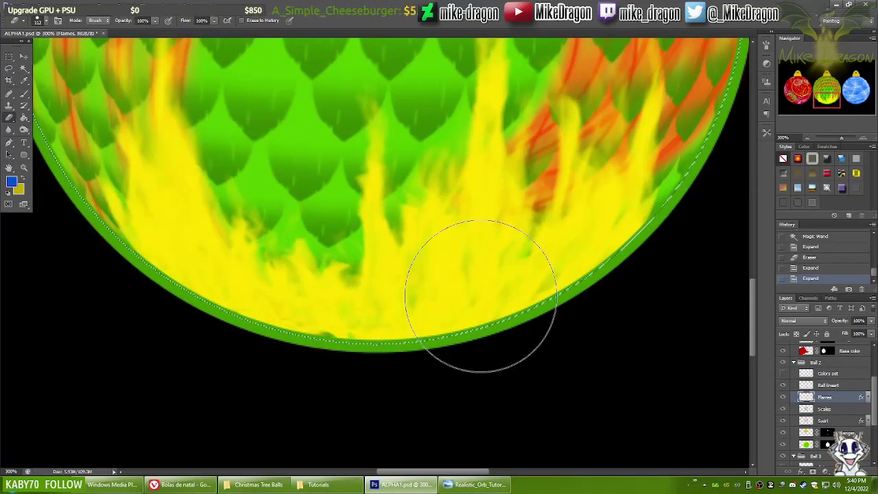
{"action": "key", "text": "ctrl+1"}
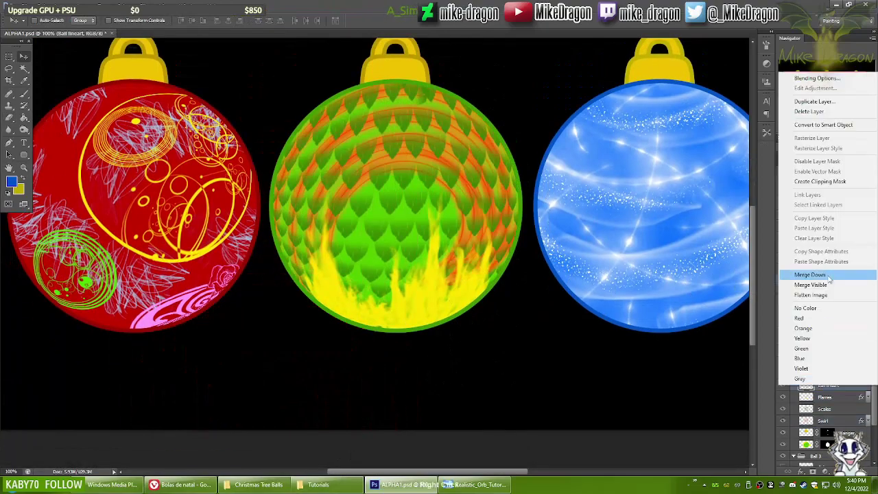
- Undo the trial merges of Ball 2's layers, and erase the Scales overflow outside the outline
{"action": "left_click", "coordinate": [820, 276]}
{"action": "key", "text": "ctrl+z"}
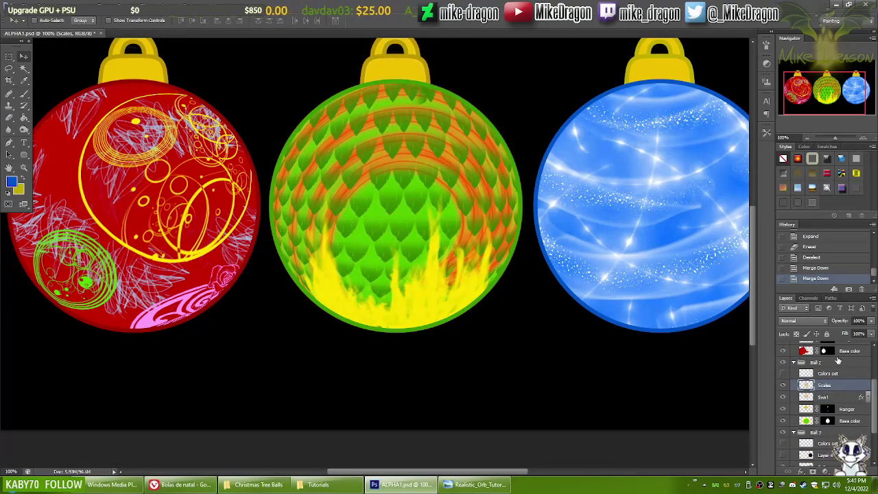
{"action": "key", "text": "ctrl+alt+z"}
{"action": "key", "text": "ctrl+alt+z"}
{"action": "key", "text": "e"}
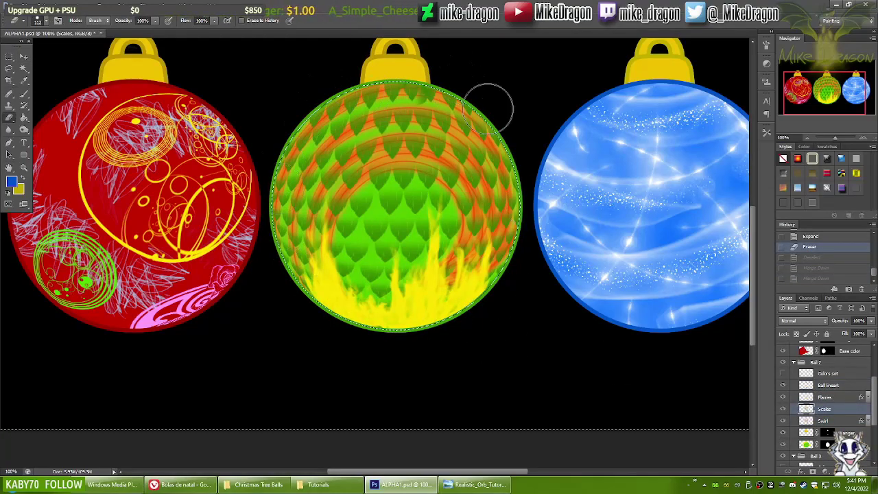
- Try merging Ball 2's lineart, flames and scales down into the Swirl layer
{"action": "right_click", "coordinate": [826, 388]}
{"action": "left_click", "coordinate": [832, 275]}
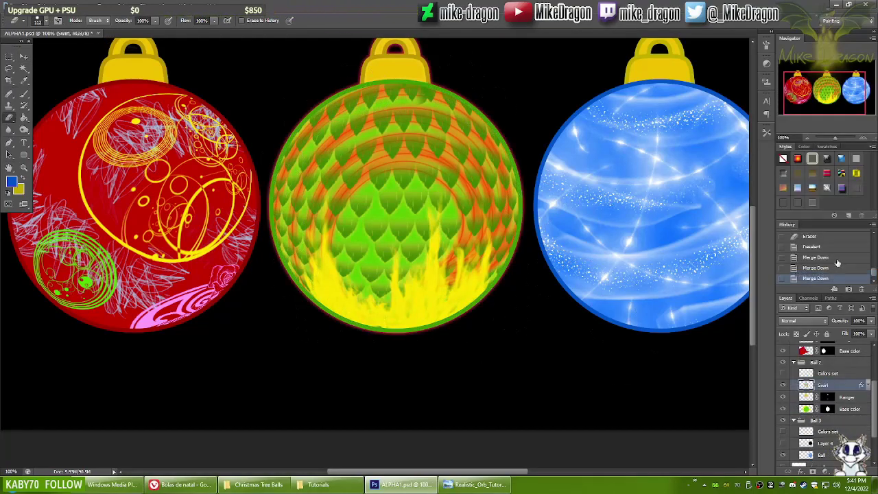
{"action": "double_click", "coordinate": [806, 386]}
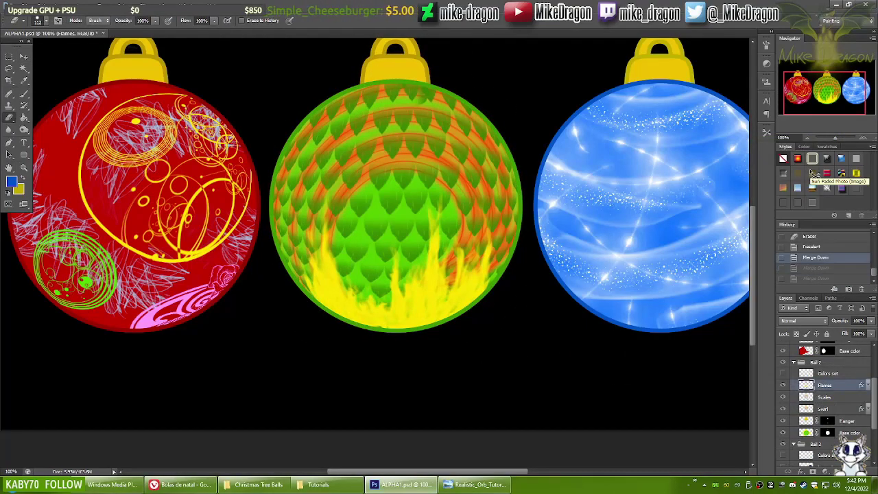
- Adjust the Swirl layer's Outer Glow, and set its saturation to +34 and lightness to +14
{"action": "key", "text": "Return"}
{"action": "key", "text": "ctrl+u"}
{"action": "left_click_drag", "start_coordinate": [607, 334], "coordinate": [612, 333]}
{"action": "left_click_drag", "start_coordinate": [607, 310], "coordinate": [622, 311]}
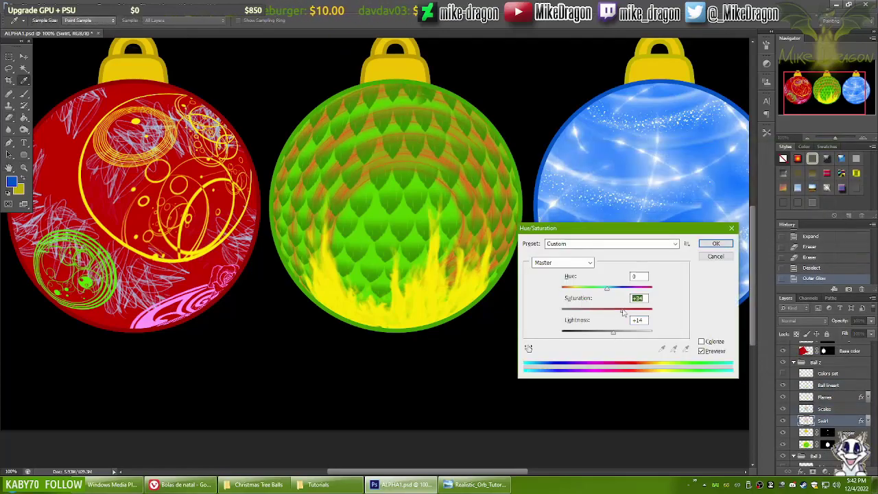
{"action": "left_click", "coordinate": [715, 244]}
- Merge the artwork layers of Ball 2 and of Ball 1 each into a single layer named Ball
{"action": "right_click", "coordinate": [823, 420]}
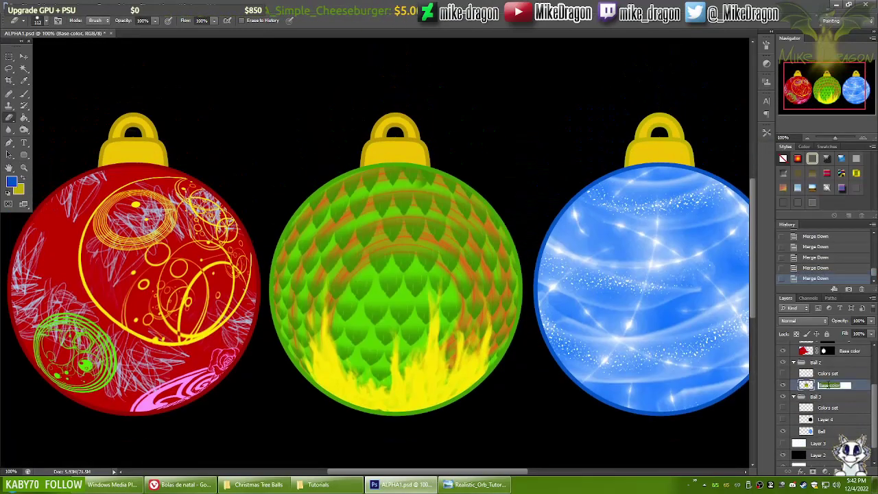
{"action": "key", "text": "Return"}
{"action": "right_click", "coordinate": [818, 370]}
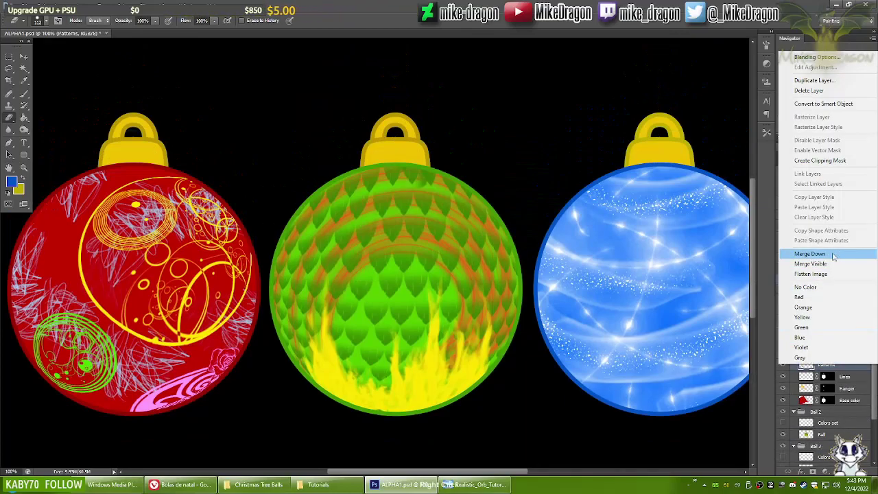
{"action": "left_click", "coordinate": [833, 323]}
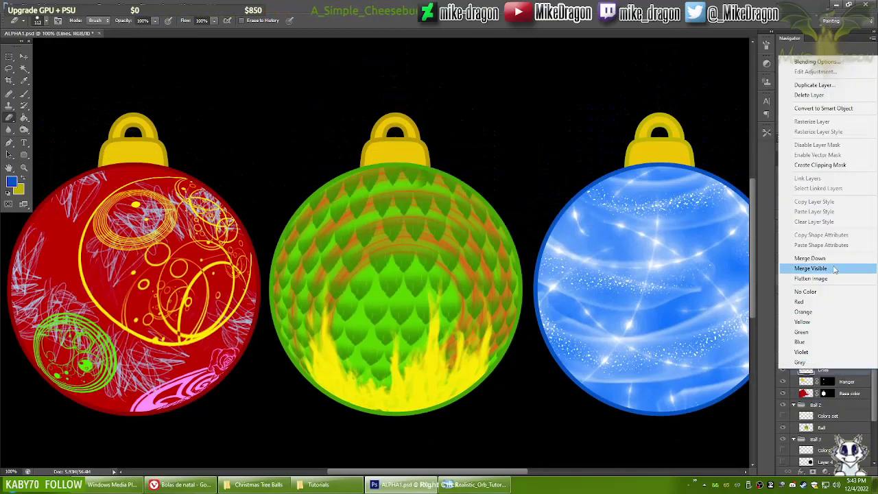
{"action": "scroll", "coordinate": [823, 397], "scroll_direction": "down", "scroll_amount": 1}
{"action": "left_click", "coordinate": [821, 366]}
{"action": "key", "text": "ctrl+0"}
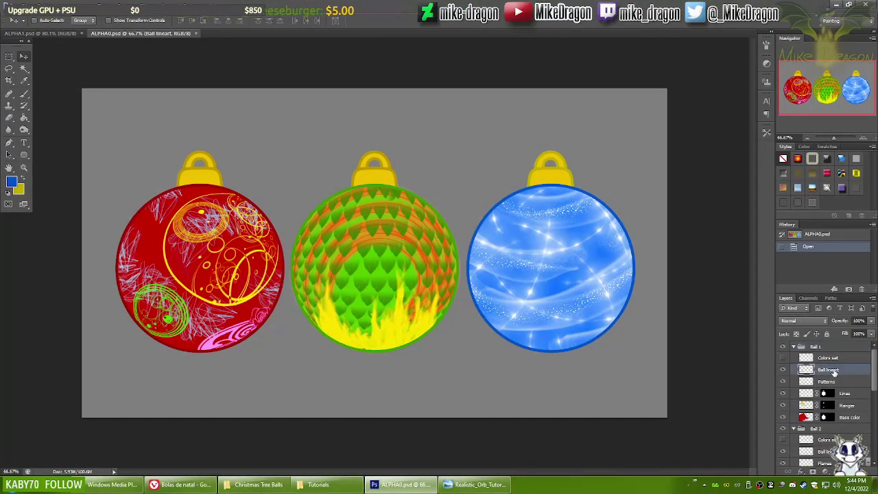
- Duplicate the Ball lineart layers of Ball 1 and Ball 2 from ALPHA0.psd into the matching groups of ALPHA1.psd
{"action": "left_click_drag", "start_coordinate": [833, 371], "coordinate": [82, 53]}
{"action": "key", "text": "Return"}
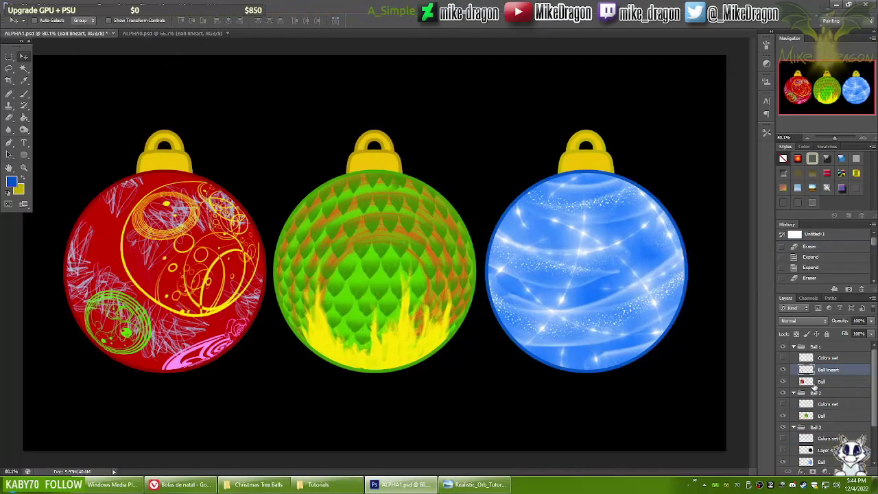
{"action": "left_click", "coordinate": [172, 33]}
{"action": "left_click", "coordinate": [454, 180]}
{"action": "left_click", "coordinate": [432, 192]}
{"action": "key", "text": "Return"}
- Duplicate Ball 3's Ball lineart from ALPHA0.psd into ALPHA1.psd, and place Layer 4 beneath it
{"action": "scroll", "coordinate": [876, 400], "scroll_direction": "down", "scroll_amount": 3}
{"action": "left_click", "coordinate": [174, 33]}
{"action": "key", "text": "Return"}
{"action": "left_click", "coordinate": [55, 33]}
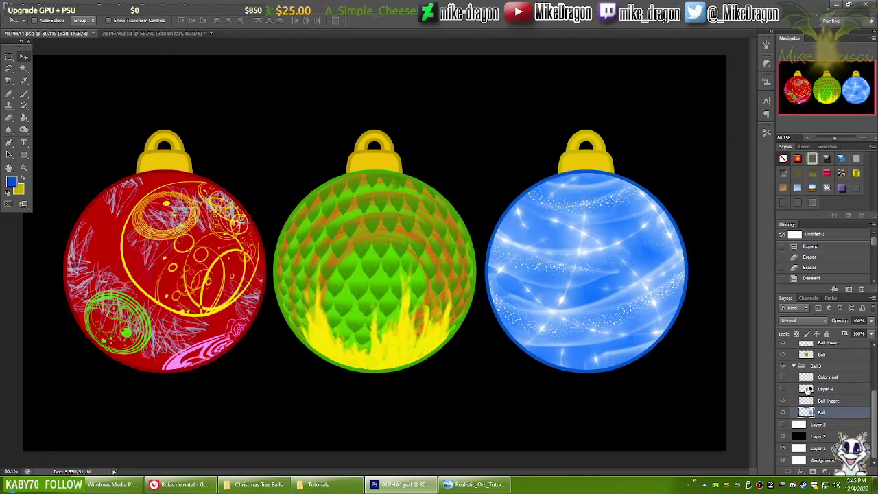
{"action": "left_click_drag", "start_coordinate": [814, 396], "coordinate": [816, 406]}
- Render a Lens Flare on Layer 4's black ball, and hide Layer 3
{"action": "left_click", "coordinate": [146, 3]}
{"action": "left_click", "coordinate": [277, 209]}
{"action": "left_click", "coordinate": [476, 125]}
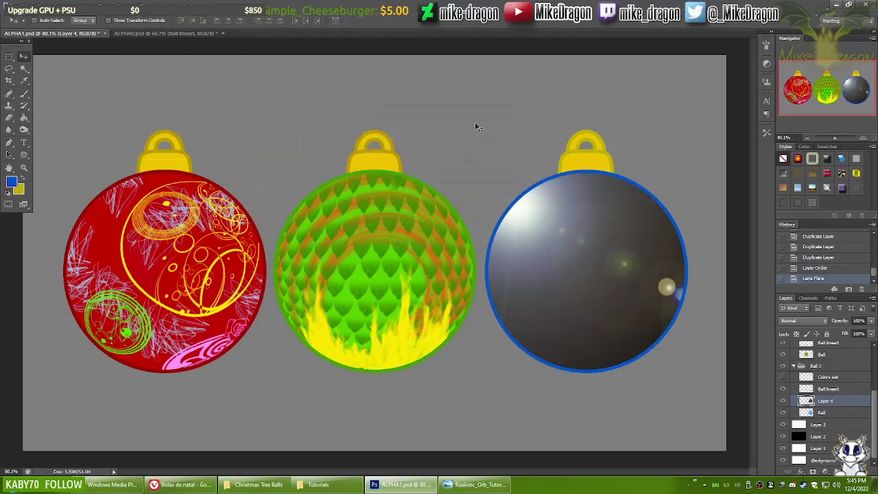
{"action": "left_click", "coordinate": [782, 426]}
- Distort Layer 4 with Polar Coordinates set to Polar to Rectangular, following the orb tutorial
{"action": "left_click", "coordinate": [475, 484]}
{"action": "left_click", "coordinate": [402, 484]}
{"action": "left_click", "coordinate": [146, 4]}
{"action": "mouse_move", "coordinate": [192, 107]}
{"action": "left_click", "coordinate": [302, 124]}
{"action": "left_click", "coordinate": [475, 484]}
{"action": "left_click", "coordinate": [401, 484]}
{"action": "left_click", "coordinate": [505, 121]}
- Move the distorted Layer 4 and flip it vertically with Free Transform, following the tutorial's next instruction
{"action": "left_click_drag", "start_coordinate": [521, 165], "coordinate": [355, 103]}
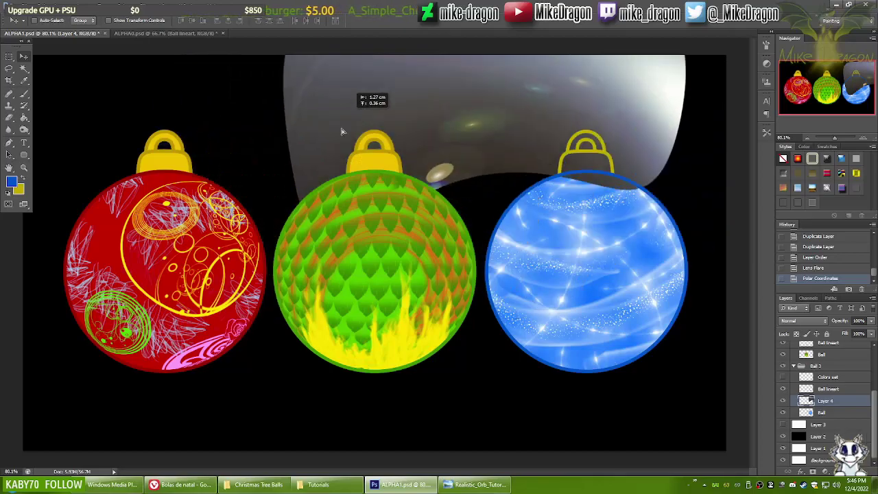
{"action": "left_click", "coordinate": [475, 485]}
{"action": "scroll", "coordinate": [540, 276], "scroll_direction": "down", "scroll_amount": 2}
{"action": "scroll", "coordinate": [540, 277], "scroll_direction": "down", "scroll_amount": 2}
{"action": "scroll", "coordinate": [539, 277], "scroll_direction": "up", "scroll_amount": 2}
{"action": "left_click", "coordinate": [402, 484]}
{"action": "key", "text": "ctrl+t"}
{"action": "key", "text": "Return"}
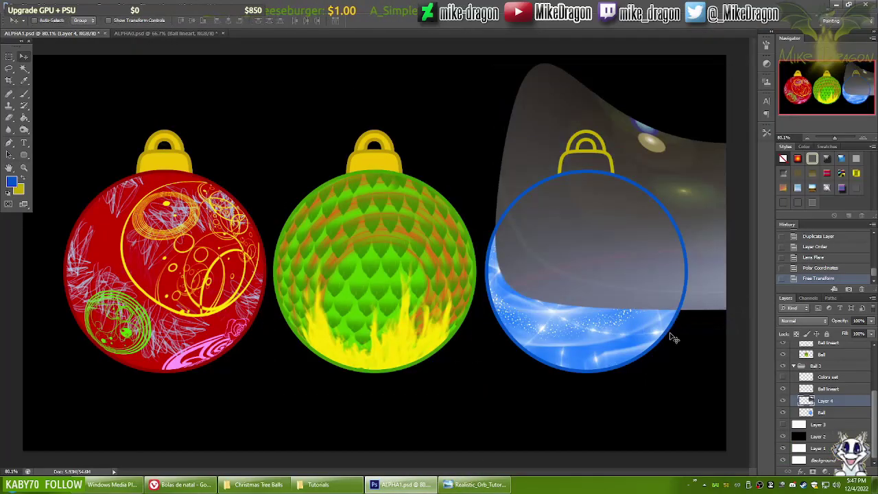
- Apply Polar Coordinates to the flipped Layer 4 again, and review the tutorial's final instructions
{"action": "left_click", "coordinate": [483, 486]}
{"action": "left_click", "coordinate": [402, 484]}
{"action": "left_click", "coordinate": [140, 8]}
{"action": "left_click", "coordinate": [295, 134]}
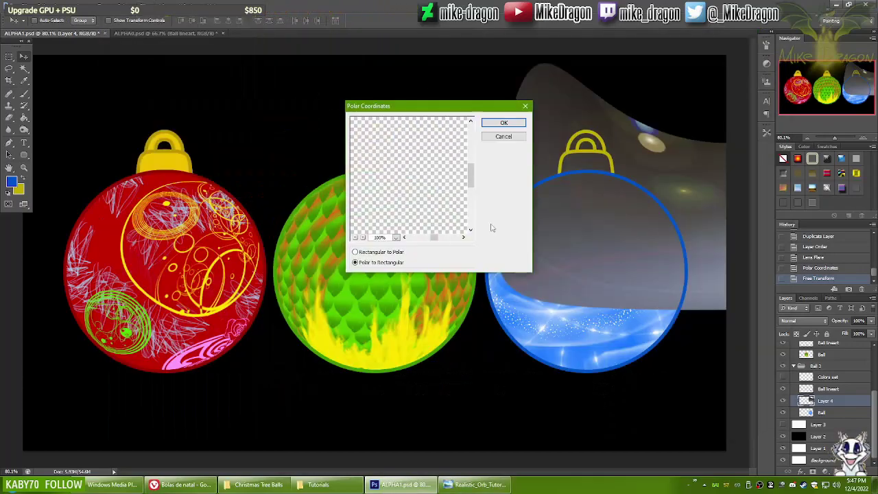
{"action": "left_click", "coordinate": [502, 122]}
{"action": "key", "text": "alt+Tab"}
{"action": "key", "text": "alt+Tab"}
{"action": "key", "text": "alt+Tab"}
{"action": "scroll", "coordinate": [575, 242], "scroll_direction": "down", "scroll_amount": 2}
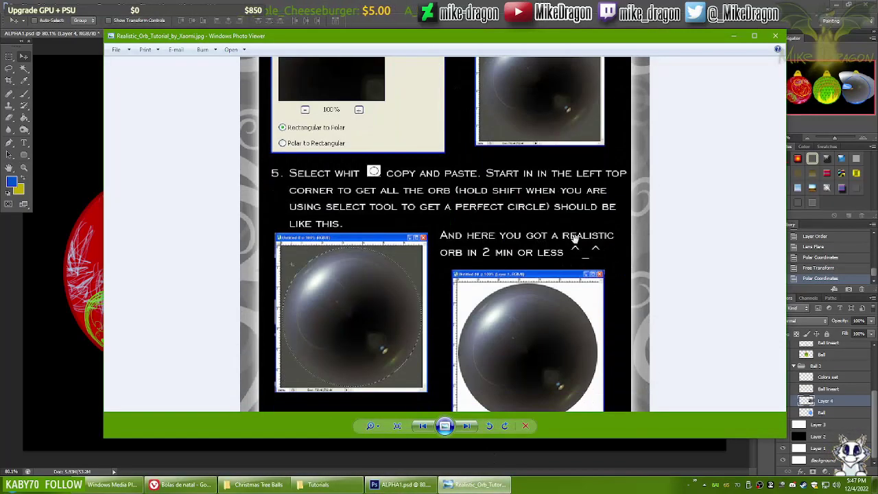
- Undo the Polar Coordinates, transform and Lens Flare changes on Layer 4
{"action": "key", "text": "alt+Tab"}
{"action": "key", "text": "ctrl+alt+z"}
{"action": "key", "text": "ctrl+alt+z"}
{"action": "key", "text": "ctrl+alt+z"}
{"action": "key", "text": "ctrl+alt+z"}
- Copy Layer 4's black ball and paste it into a new square document 600 pixels wide
{"action": "key", "text": "ctrl+a"}
{"action": "key", "text": "ctrl+n"}
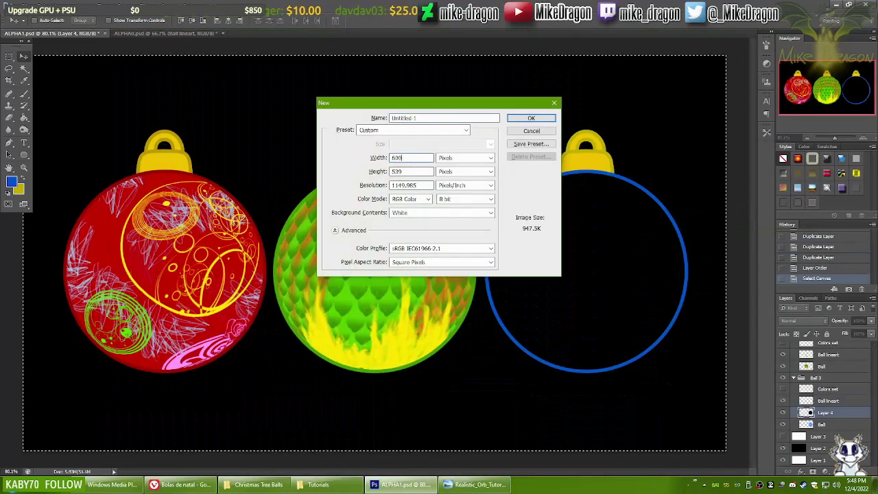
{"action": "left_click", "coordinate": [531, 118]}
{"action": "key", "text": "ctrl+v"}
- Render a Lens Flare on the upper part of the pasted black ball
{"action": "left_click", "coordinate": [141, 8]}
{"action": "left_click", "coordinate": [154, 133]}
{"action": "left_click", "coordinate": [274, 158]}
{"action": "left_click", "coordinate": [480, 122]}
- Distort the flared ball with Polar Coordinates from polar to rectangular, and flip the canvas vertically
{"action": "left_click", "coordinate": [140, 8]}
{"action": "mouse_move", "coordinate": [233, 109]}
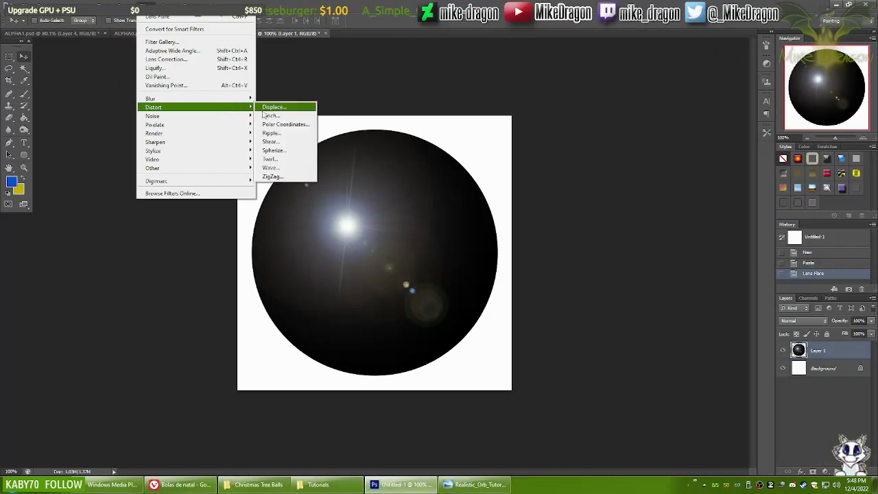
{"action": "left_click", "coordinate": [286, 125]}
{"action": "left_click", "coordinate": [520, 129]}
{"action": "left_click", "coordinate": [59, 8]}
{"action": "mouse_move", "coordinate": [76, 86]}
{"action": "left_click", "coordinate": [212, 130]}
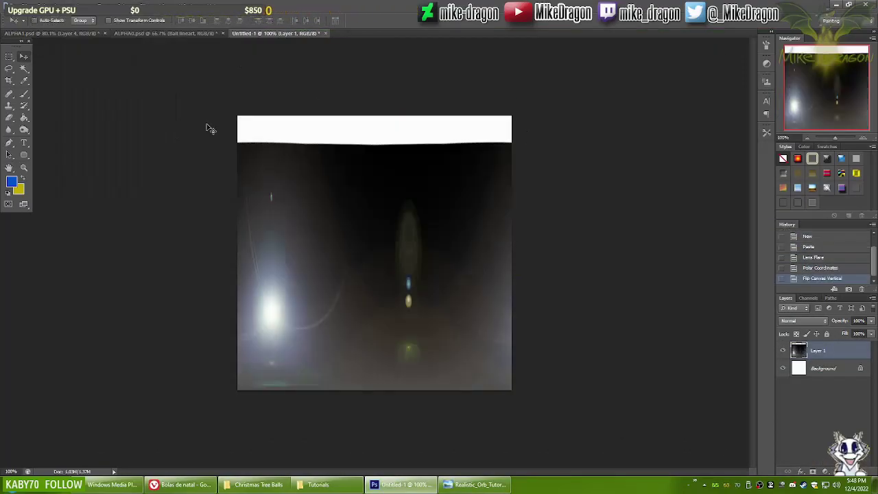
- Distort the vertically flipped ball with Polar Coordinates from rectangular to polar, following the tutorial
{"action": "key", "text": "alt+Tab"}
{"action": "key", "text": "alt+Tab"}
{"action": "left_click", "coordinate": [141, 8]}
{"action": "mouse_move", "coordinate": [233, 108]}
{"action": "left_click", "coordinate": [286, 124]}
{"action": "left_click", "coordinate": [505, 122]}
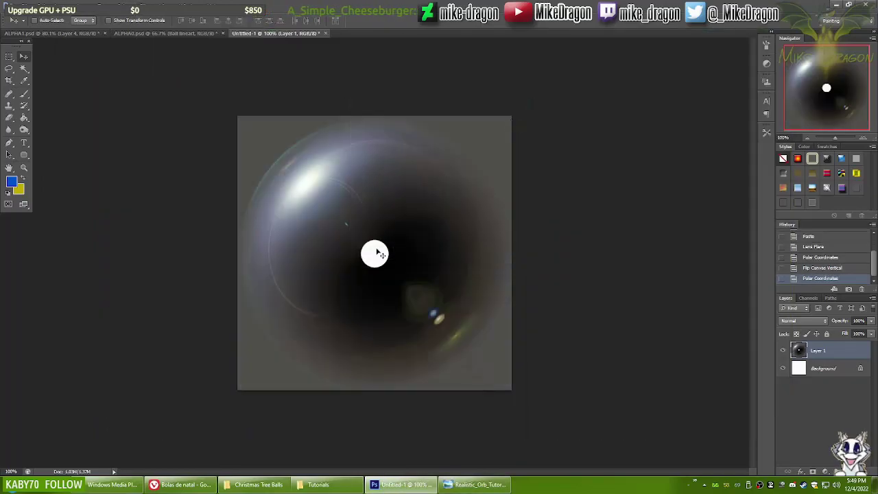
- Create a new square document and paste the black ball into it
{"action": "key", "text": "alt+Tab"}
{"action": "key", "text": "alt+Tab"}
{"action": "key", "text": "ctrl+n"}
{"action": "key", "text": "Return"}
{"action": "key", "text": "ctrl+v"}
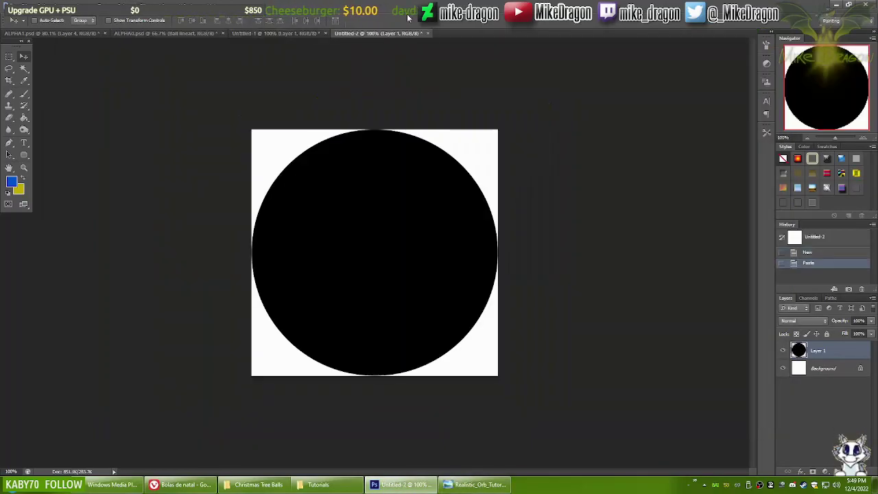
- Clear the pasted ball from its layer and fill the whole layer with black
{"action": "key", "text": "alt+Tab"}
{"action": "scroll", "coordinate": [509, 343], "scroll_direction": "up", "scroll_amount": 10}
{"action": "key", "text": "alt+Tab"}
{"action": "key", "text": "ctrl+a"}
{"action": "key", "text": "Delete"}
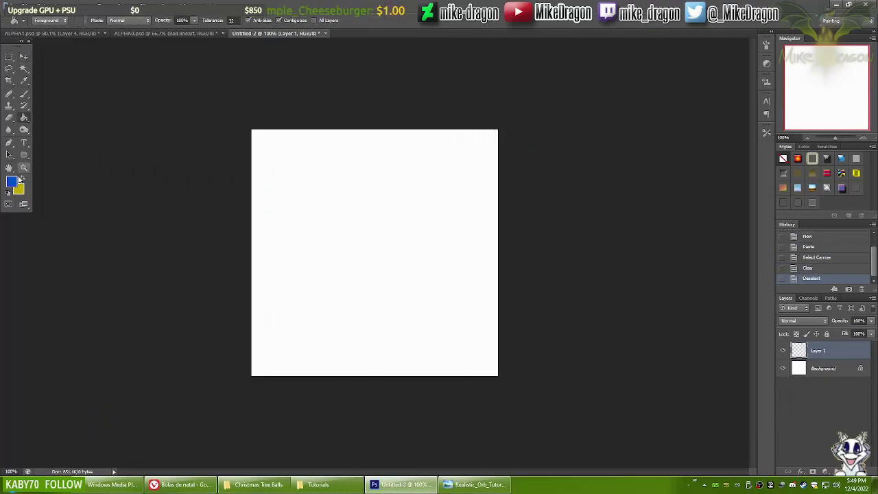
{"action": "key", "text": "ctrl+d"}
{"action": "left_click", "coordinate": [343, 200]}
- Render a Lens Flare on the black layer and shape it into an orb with Polar Coordinates, following the tutorial
{"action": "left_click", "coordinate": [141, 8]}
{"action": "mouse_move", "coordinate": [245, 111]}
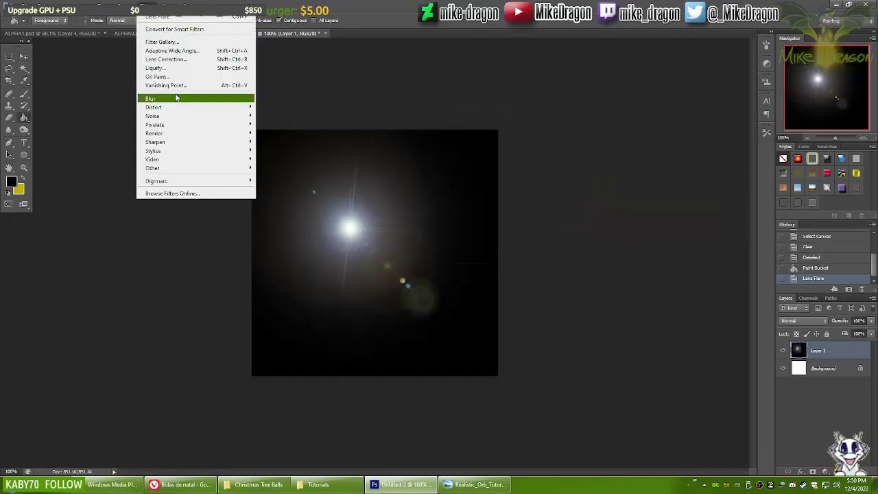
{"action": "left_click", "coordinate": [511, 485]}
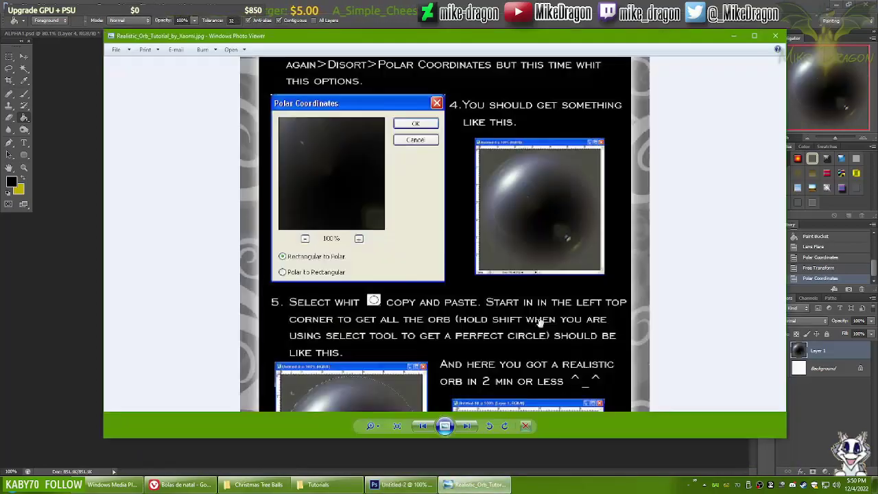
{"action": "scroll", "coordinate": [540, 322], "scroll_direction": "down", "scroll_amount": 3}
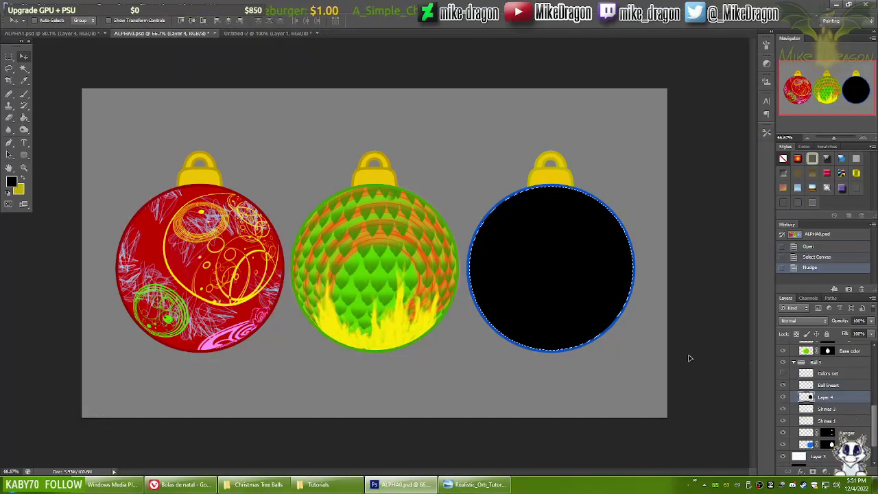
- Paste the orb over the third ball in ALPHA0.psd and try blending modes on it, ending with Overlay
{"action": "key", "text": "ctrl+v"}
{"action": "scroll", "coordinate": [814, 322], "scroll_direction": "down", "scroll_amount": 6}
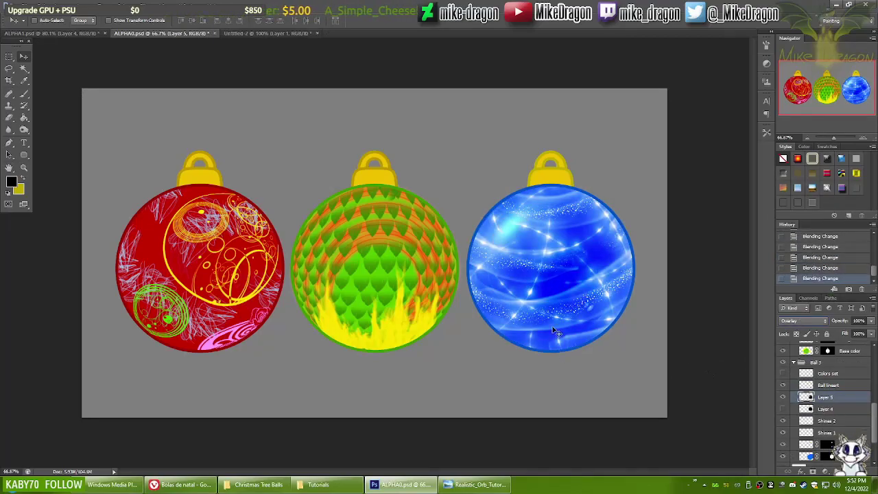
{"action": "key", "text": "ctrl+plus"}
{"action": "key", "text": "ctrl+plus"}
- Close ALPHA0.psd without saving its changes
{"action": "key", "text": "ctrl+w"}
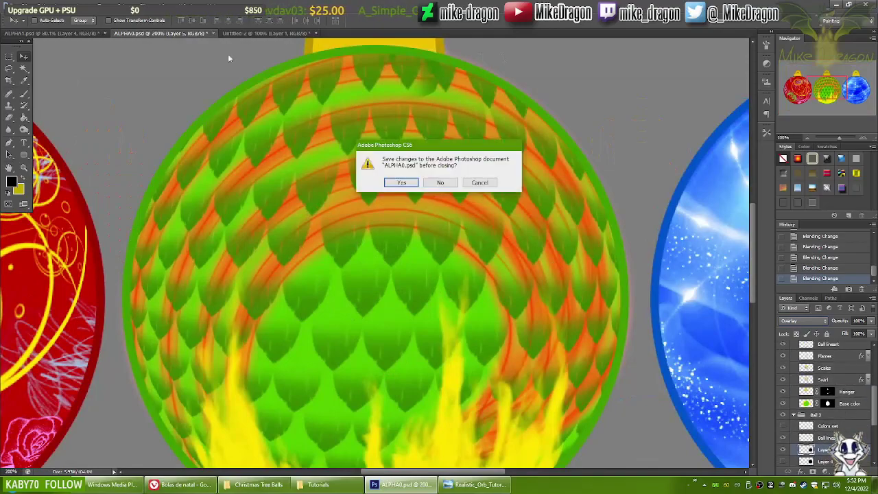
{"action": "key", "text": "n"}
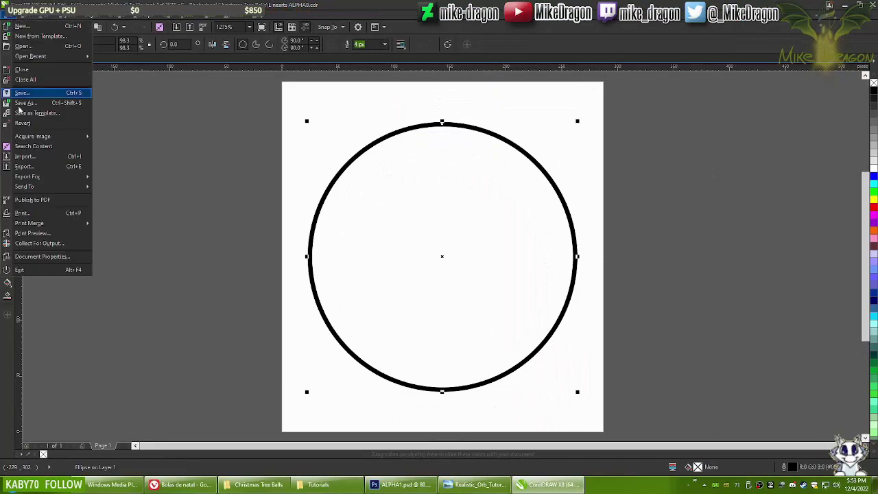
- Export the circle outline from CorelDRAW as Circle Lineart.png
{"action": "key", "text": "ctrl+e"}
{"action": "type", "text": "Base"}
{"action": "key", "text": "Return"}
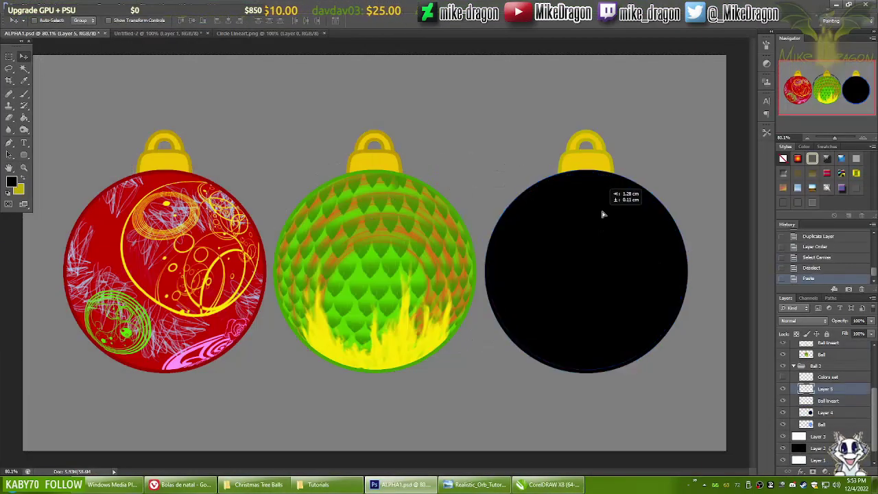
- Try to align the pasted circle outline with the third ball's edge in ALPHA1.psd, and delete the outline's layer
{"action": "left_click_drag", "start_coordinate": [603, 215], "coordinate": [603, 215]}
{"action": "key", "text": "ctrl+plus"}
{"action": "key", "text": "ctrl+plus"}
{"action": "left_click", "coordinate": [857, 92]}
{"action": "left_click_drag", "start_coordinate": [846, 89], "coordinate": [845, 83]}
{"action": "key", "text": "ctrl+plus"}
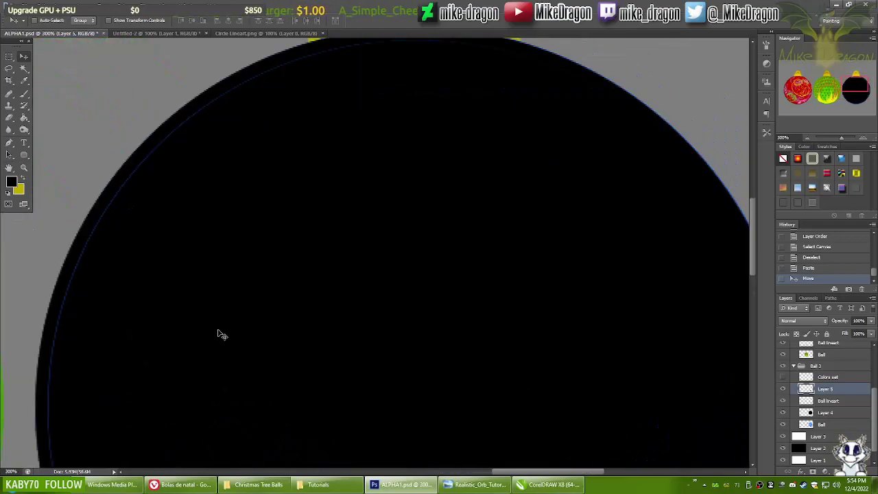
{"action": "scroll", "coordinate": [438, 245], "scroll_direction": "down", "scroll_amount": 10}
{"action": "key", "text": "Delete"}
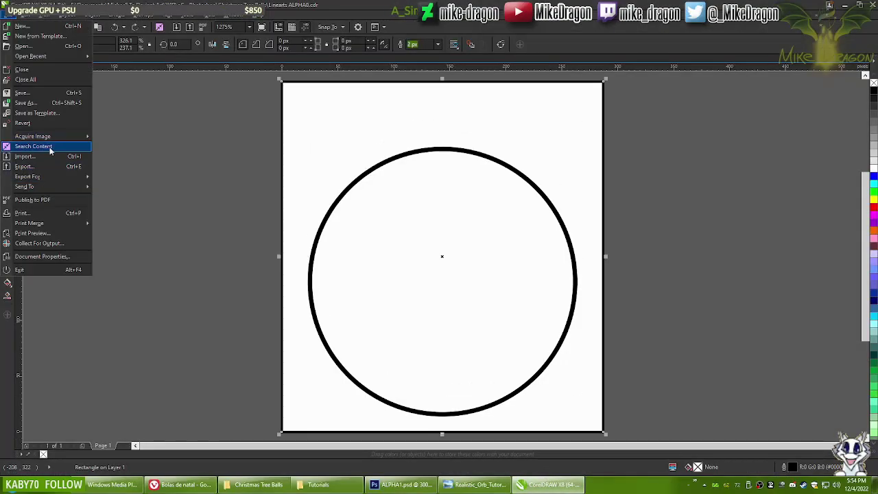
- Export the circle outline from CorelDRAW again and position its pasted copy over the third ball in ALPHA1.psd
{"action": "left_click", "coordinate": [49, 144]}
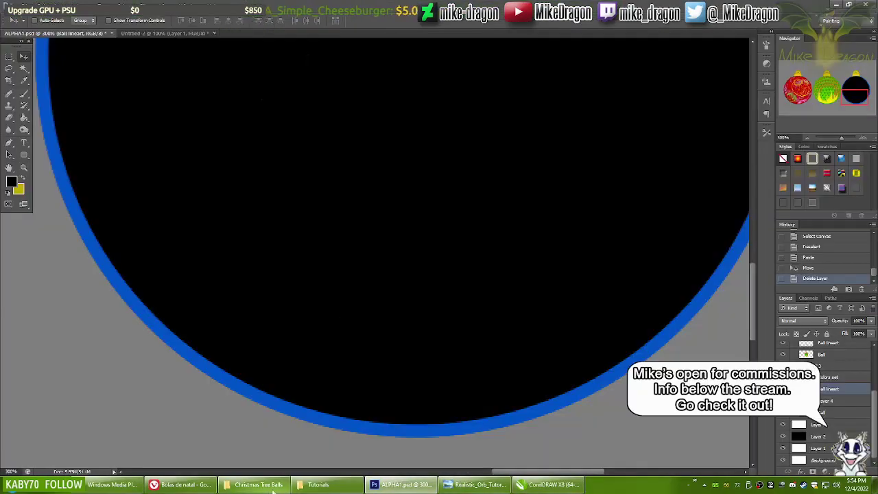
{"action": "left_click_drag", "start_coordinate": [424, 216], "coordinate": [433, 246]}
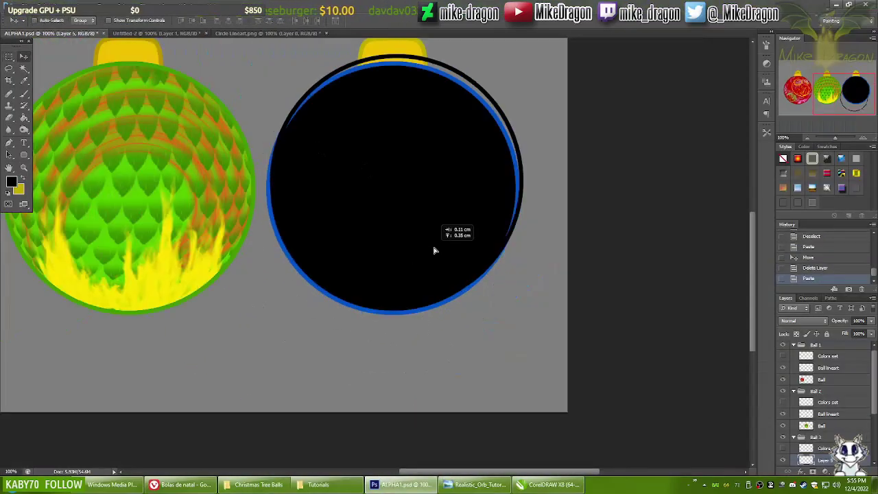
- Close the Circle Lineart and Untitled-2 documents, discarding the unsaved changes
{"action": "scroll", "coordinate": [441, 254], "scroll_direction": "up", "scroll_amount": 4}
{"action": "scroll", "coordinate": [441, 254], "scroll_direction": "down", "scroll_amount": 4}
{"action": "left_click", "coordinate": [252, 34]}
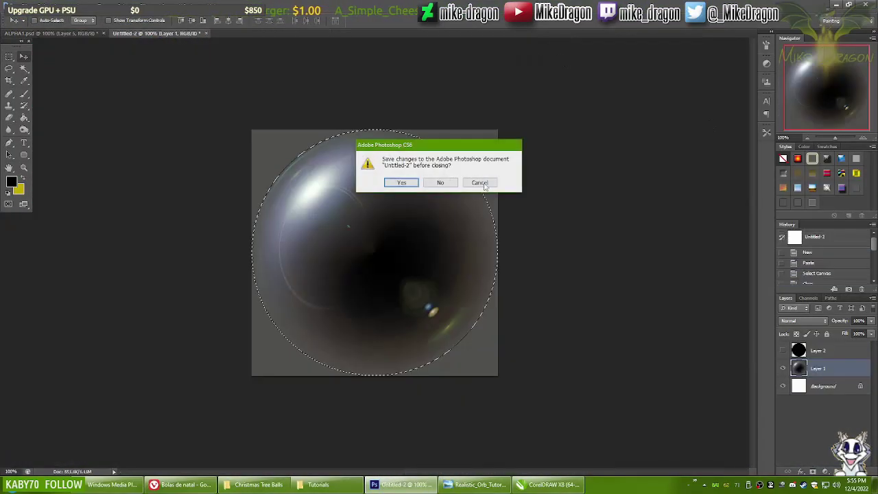
{"action": "left_click", "coordinate": [444, 183]}
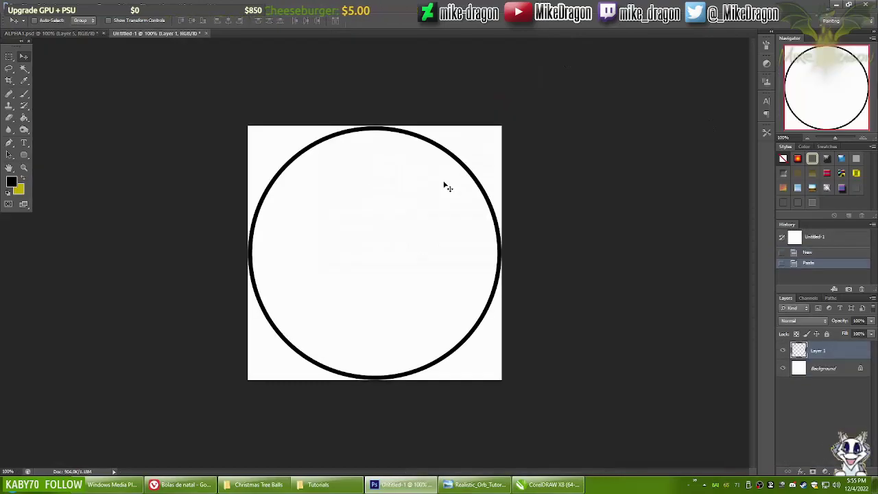
{"action": "key", "text": "ctrl+n"}
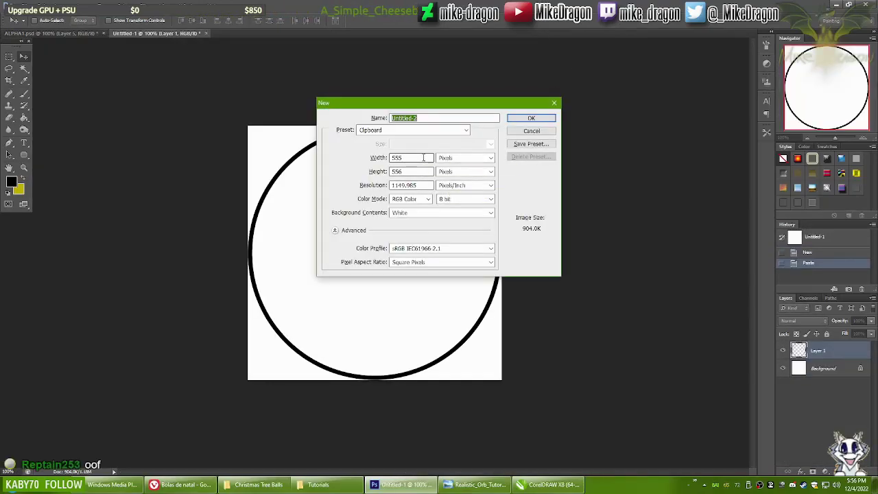
{"action": "left_click", "coordinate": [548, 484]}
{"action": "left_click_drag", "start_coordinate": [323, 381], "coordinate": [317, 343]}
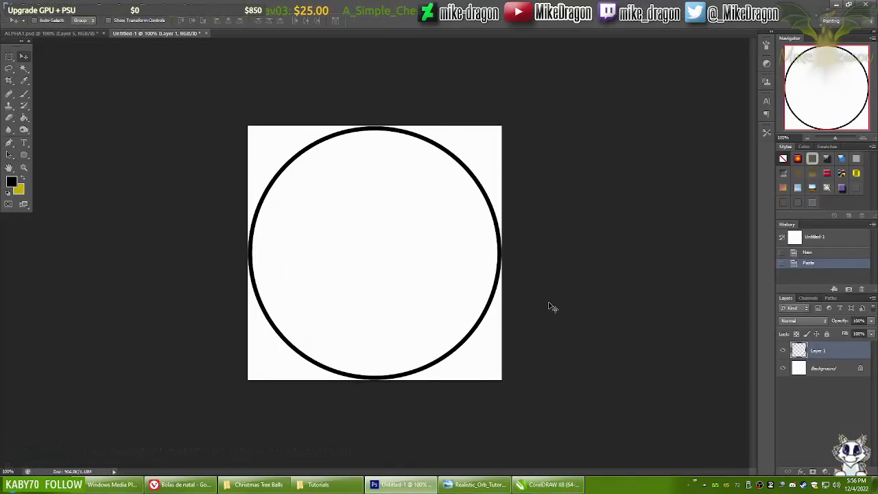
- Fill the inside of the circle outline in Untitled-1 with black using the Paint Bucket
{"action": "key", "text": "ctrl+a"}
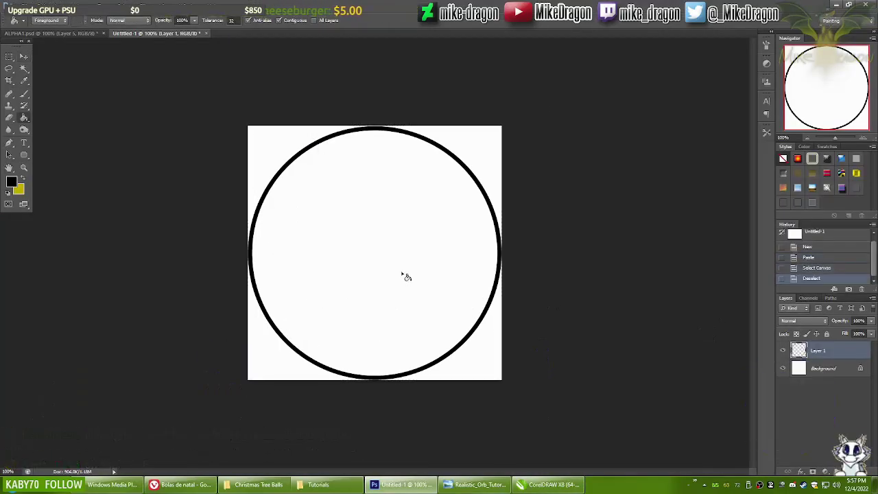
{"action": "left_click", "coordinate": [407, 211]}
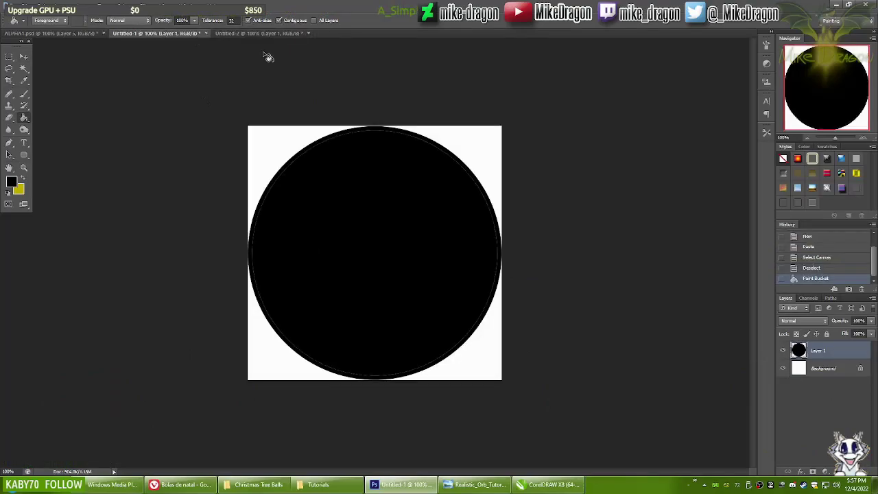
- Distort the lens-flare image in Untitled-2 into a round glossy orb and align its pasted copy with the blue ball in ALPHA1.psd
{"action": "left_click", "coordinate": [147, 5]}
{"action": "mouse_move", "coordinate": [152, 116]}
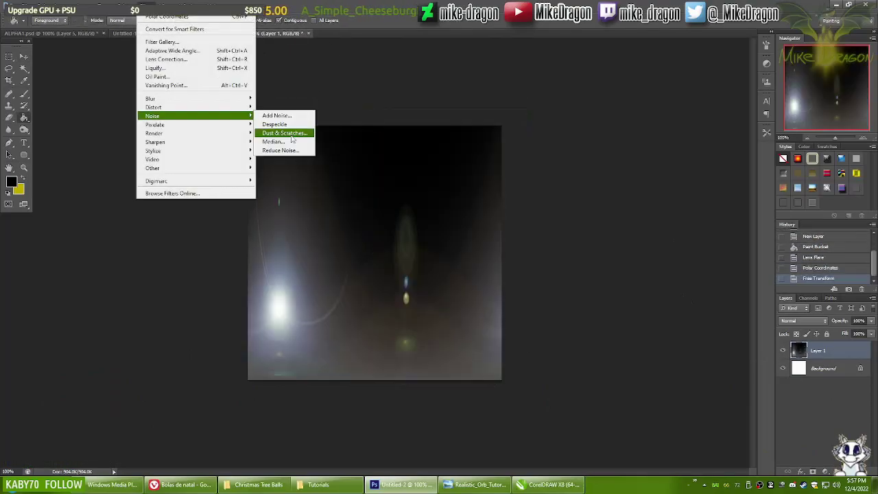
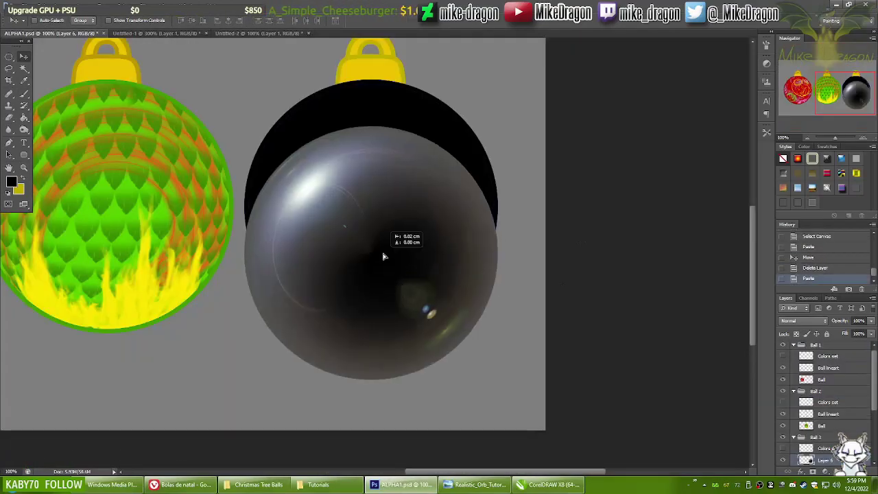
{"action": "left_click_drag", "start_coordinate": [384, 257], "coordinate": [411, 229]}
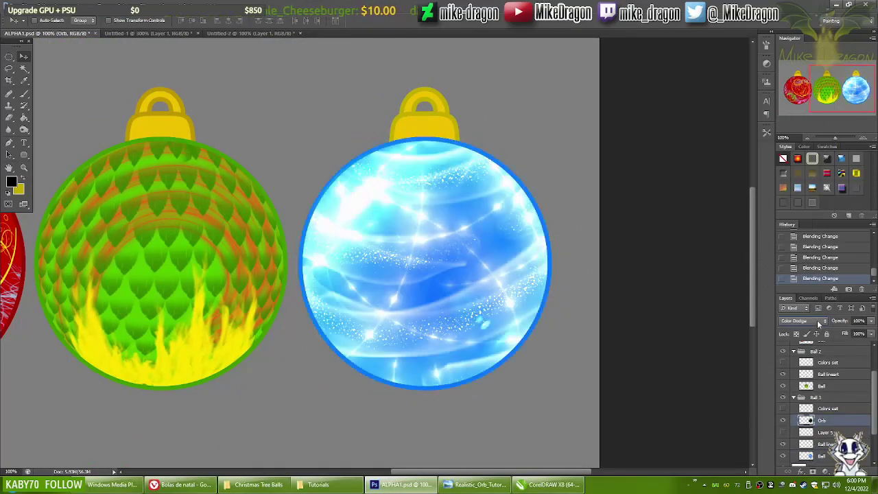
- Try the blend modes from Color Dodge through Hard Mix on the Orb layer
{"action": "key", "text": "Down"}
{"action": "key", "text": "Down"}
{"action": "key", "text": "Down"}
{"action": "key", "text": "Down"}
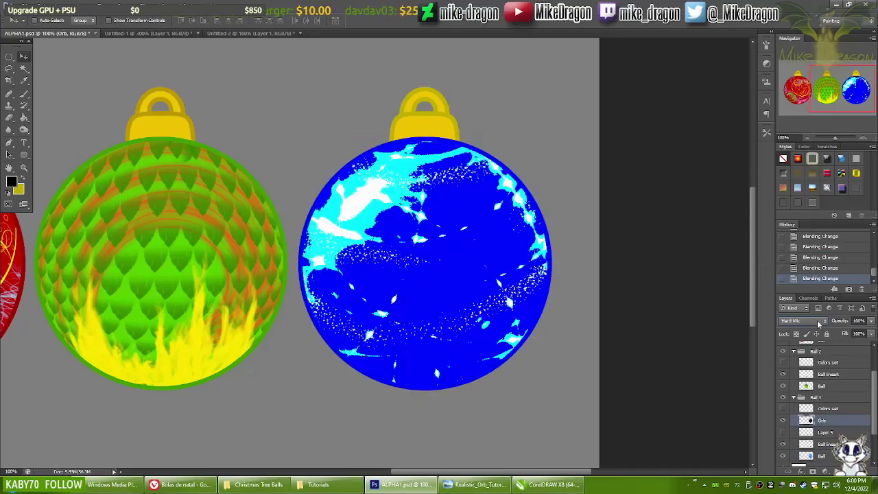
- Set the blend mode of the Orb layer over the blue ball to Multiply
{"action": "left_click", "coordinate": [802, 321]}
{"action": "left_click", "coordinate": [795, 84]}
{"action": "key", "text": "5"}
{"action": "key", "text": "0"}
{"action": "key", "text": "shift+plus"}
{"action": "key", "text": "shift+plus"}
{"action": "key", "text": "shift+plus"}
- Lower the Orb layer's opacity to 50% and rename the layer Orb 50%
{"action": "key", "text": "3"}
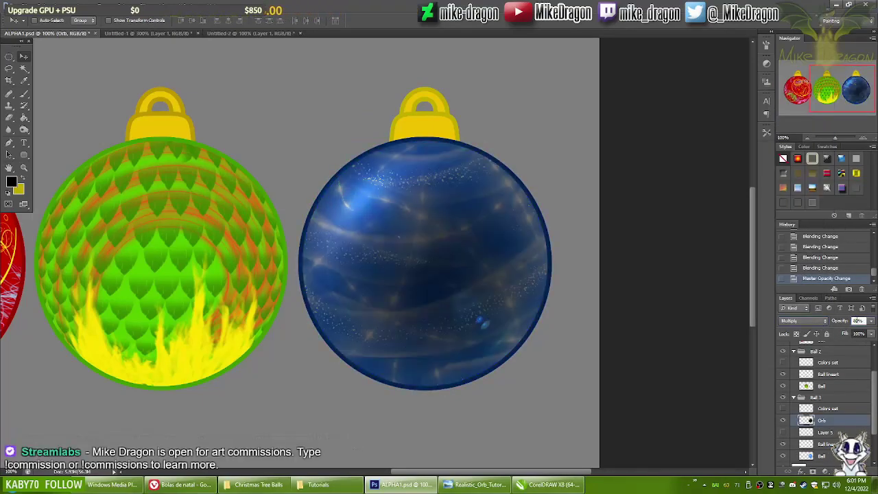
{"action": "key", "text": "ctrl+u"}
{"action": "key", "text": "Escape"}
{"action": "key", "text": "v"}
{"action": "key", "text": "ctrl+minus"}
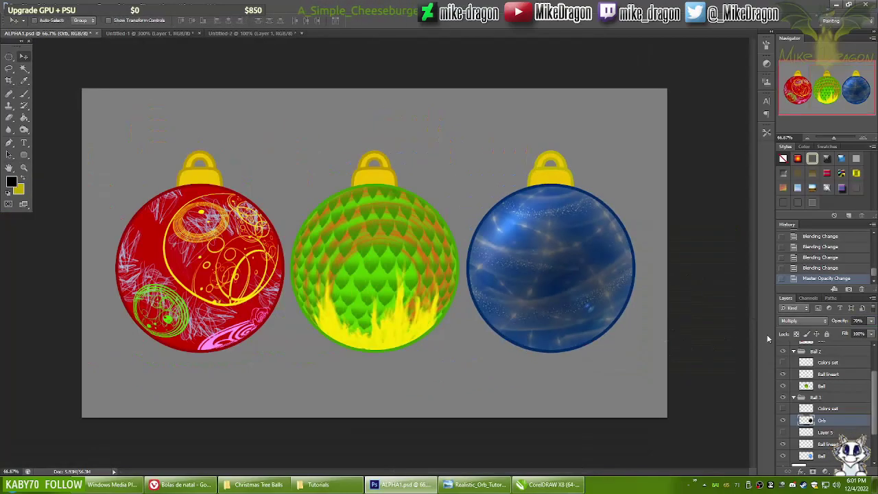
{"action": "key", "text": "5"}
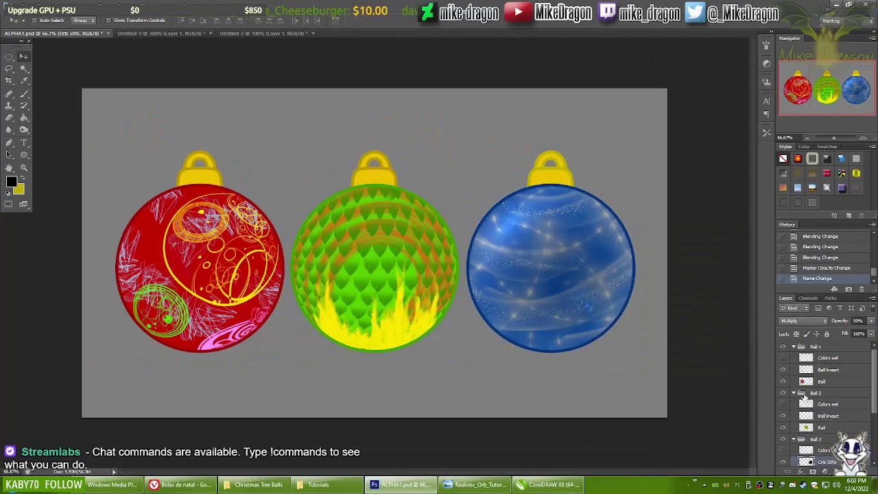
- Paste the dark orb over the green ball in the Ball 2 group and paste the copied layer style onto it
{"action": "key", "text": "ctrl+v"}
{"action": "left_click_drag", "start_coordinate": [384, 257], "coordinate": [392, 270]}
{"action": "key", "text": "ctrl+plus"}
{"action": "right_click", "coordinate": [825, 366]}
{"action": "left_click", "coordinate": [823, 267]}
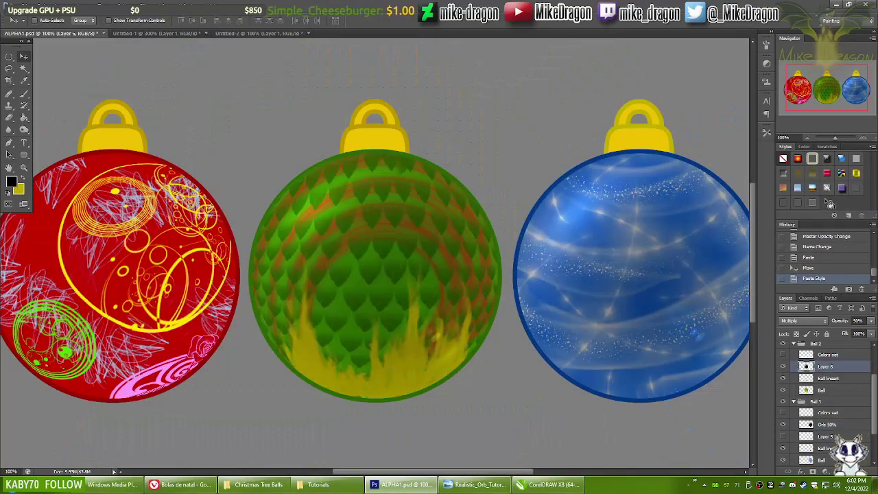
- Try the green ball's dark orb at 100% opacity and with a Hue/Saturation lightness of +35
{"action": "left_click_drag", "start_coordinate": [838, 320], "coordinate": [856, 324]}
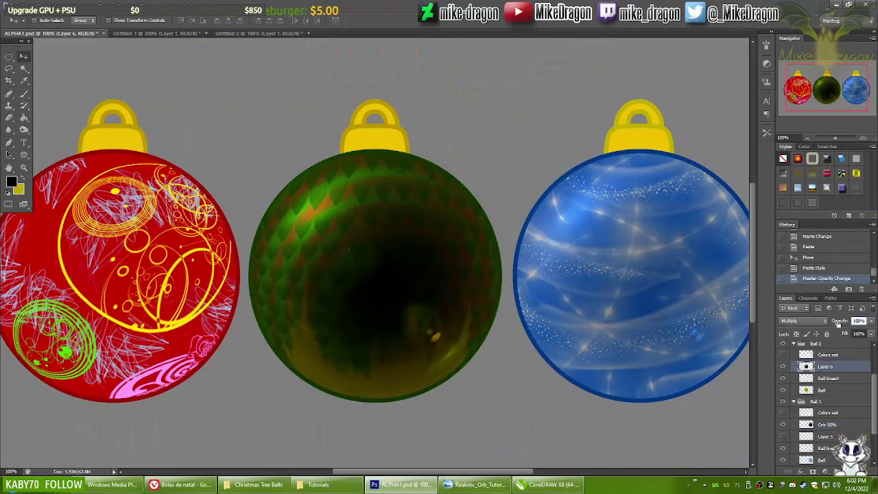
{"action": "left_click", "coordinate": [783, 366]}
{"action": "key", "text": "ctrl+u"}
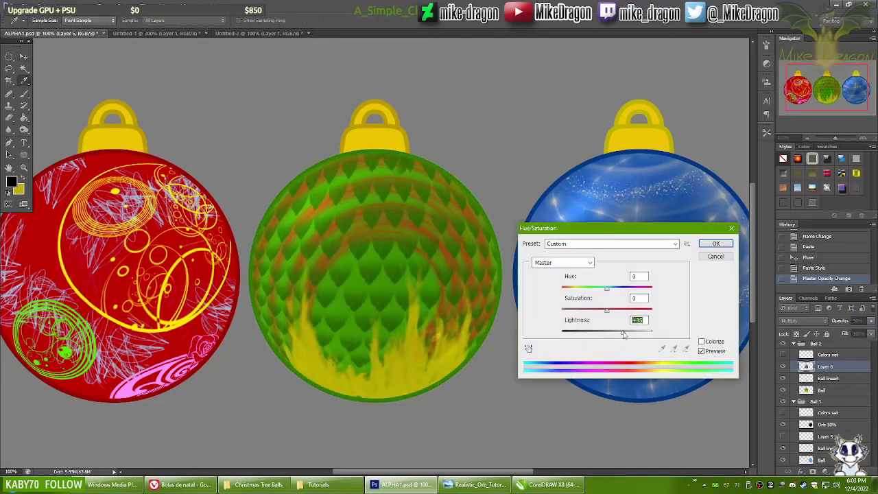
{"action": "key", "text": "Escape"}
{"action": "scroll", "coordinate": [438, 274], "scroll_direction": "left", "scroll_amount": 2}
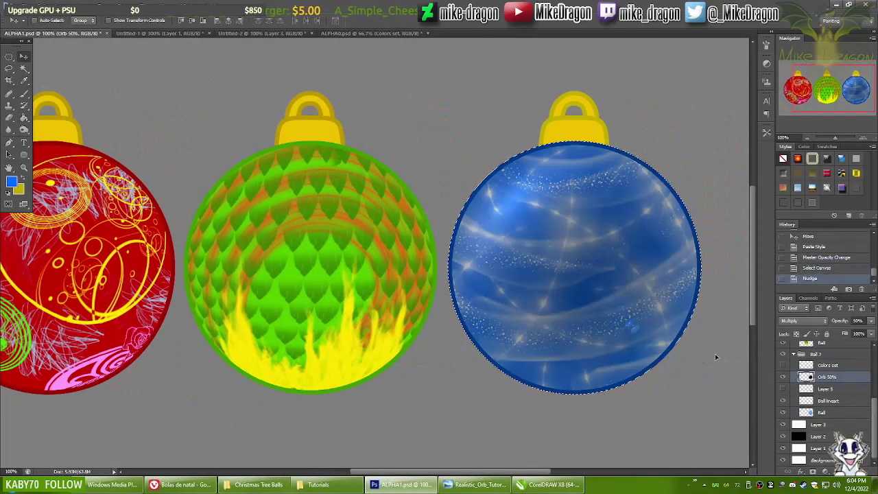
- Paste the blue orb into the Ball 3 group above Orb 50% and paste the copied layer style onto it
{"action": "key", "text": "ctrl+v"}
{"action": "left_click", "coordinate": [804, 320]}
{"action": "left_click", "coordinate": [802, 222]}
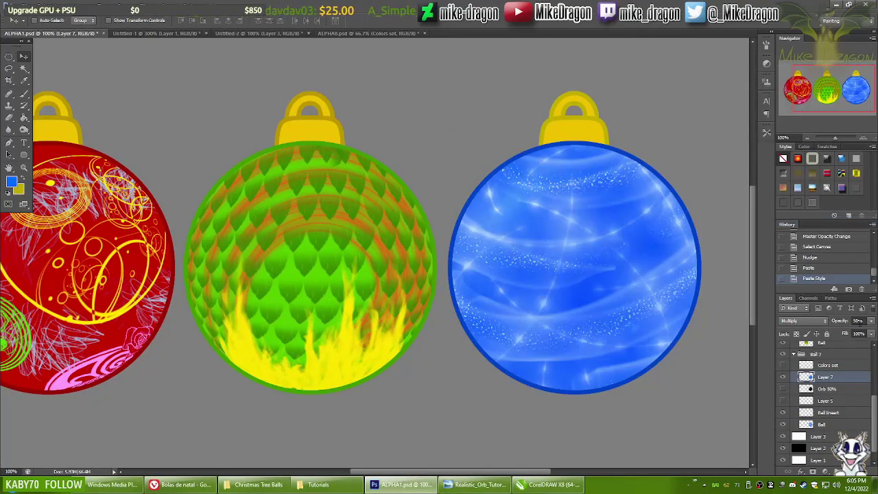
- Compare blend modes on the pasted blue orb layer and settle on Lighten at 100% opacity
{"action": "scroll", "coordinate": [810, 321], "scroll_direction": "up", "scroll_amount": 2}
{"action": "scroll", "coordinate": [811, 321], "scroll_direction": "down", "scroll_amount": 3}
{"action": "scroll", "coordinate": [811, 322], "scroll_direction": "down", "scroll_amount": 2}
{"action": "key", "text": "ctrl+minus"}
{"action": "scroll", "coordinate": [811, 322], "scroll_direction": "down", "scroll_amount": 5}
{"action": "scroll", "coordinate": [812, 323], "scroll_direction": "down", "scroll_amount": 5}
{"action": "scroll", "coordinate": [812, 321], "scroll_direction": "up", "scroll_amount": 8}
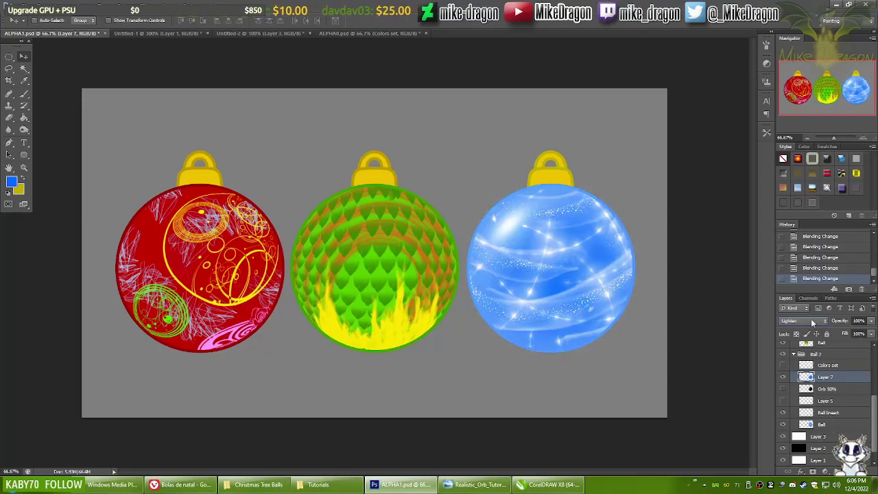
{"action": "left_click", "coordinate": [812, 321]}
{"action": "left_click", "coordinate": [786, 151]}
{"action": "key", "text": "ctrl+1"}
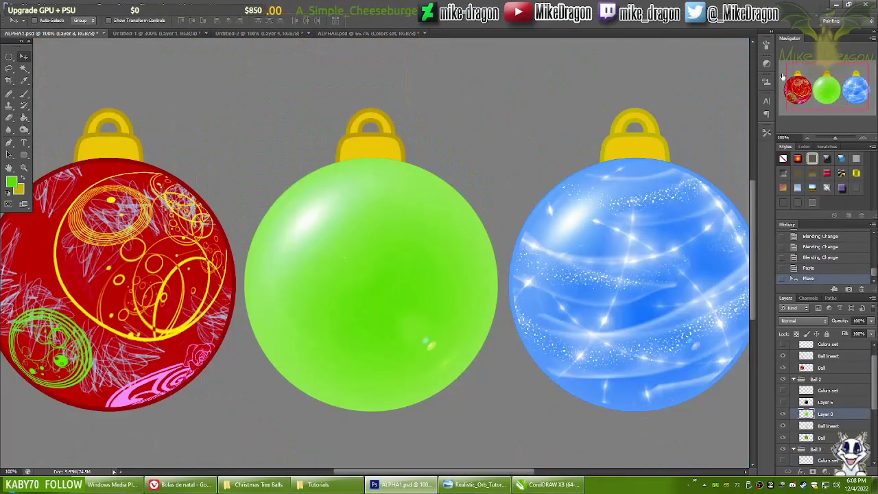
- Rename the pasted green orb layer Orb and paste the blue orb's layer style onto it
{"action": "scroll", "coordinate": [823, 398], "scroll_direction": "down", "scroll_amount": 2}
{"action": "right_click", "coordinate": [826, 416]}
{"action": "key", "text": "Escape"}
{"action": "scroll", "coordinate": [816, 320], "scroll_direction": "down", "scroll_amount": 6}
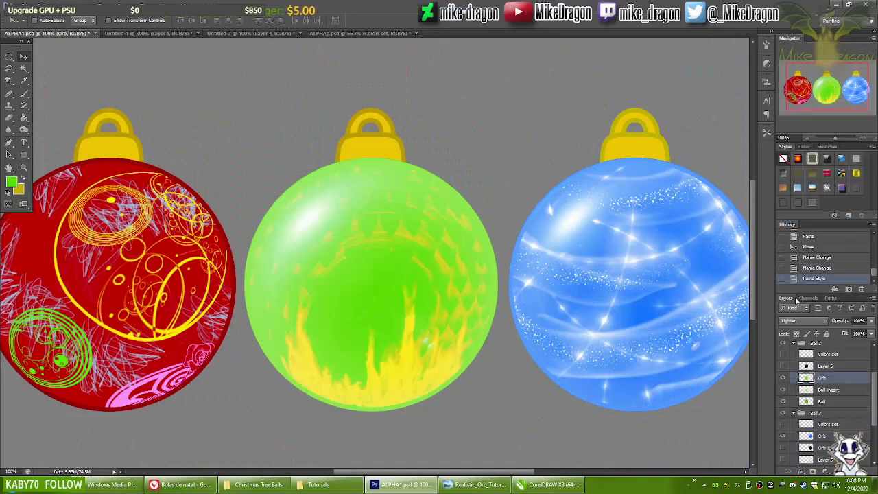
- Try other blend modes on the green Orb layer, including Lighter Color, Hard Mix and Exclusion
{"action": "scroll", "coordinate": [817, 320], "scroll_direction": "down", "scroll_amount": 10}
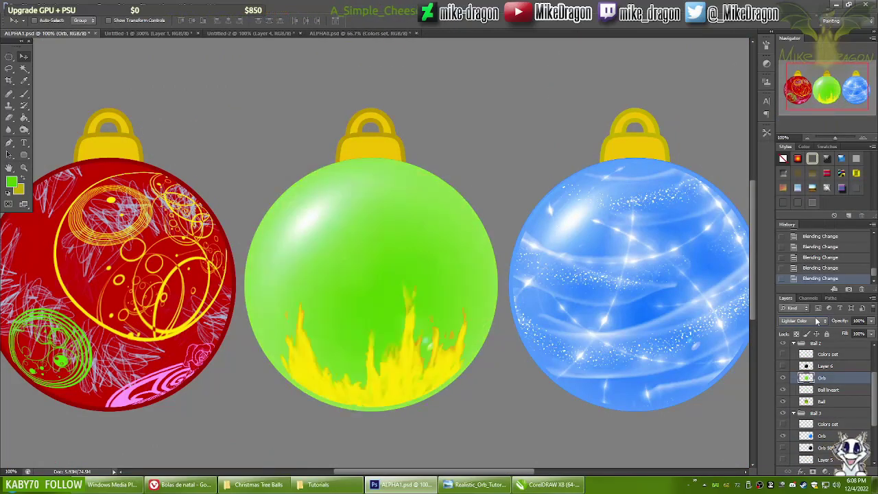
{"action": "left_click_drag", "start_coordinate": [838, 321], "coordinate": [845, 322]}
{"action": "scroll", "coordinate": [802, 320], "scroll_direction": "down", "scroll_amount": 2}
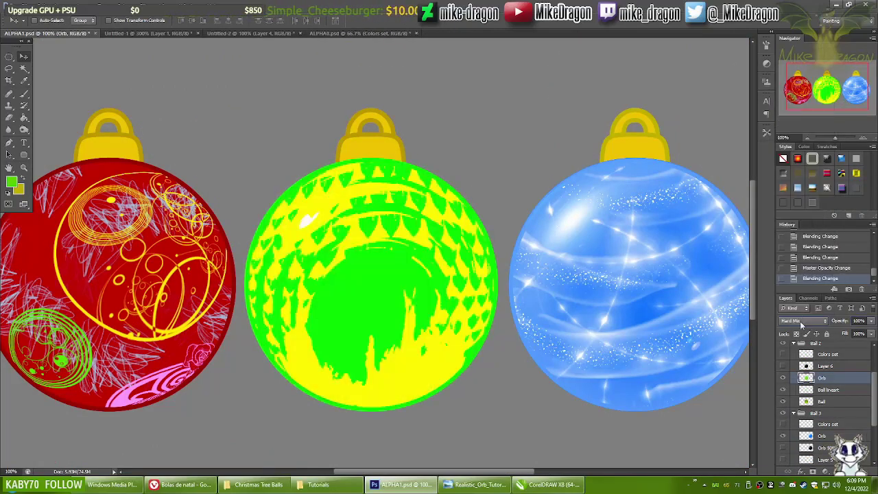
{"action": "key", "text": "ctrl+minus"}
{"action": "scroll", "coordinate": [816, 325], "scroll_direction": "down", "scroll_amount": 4}
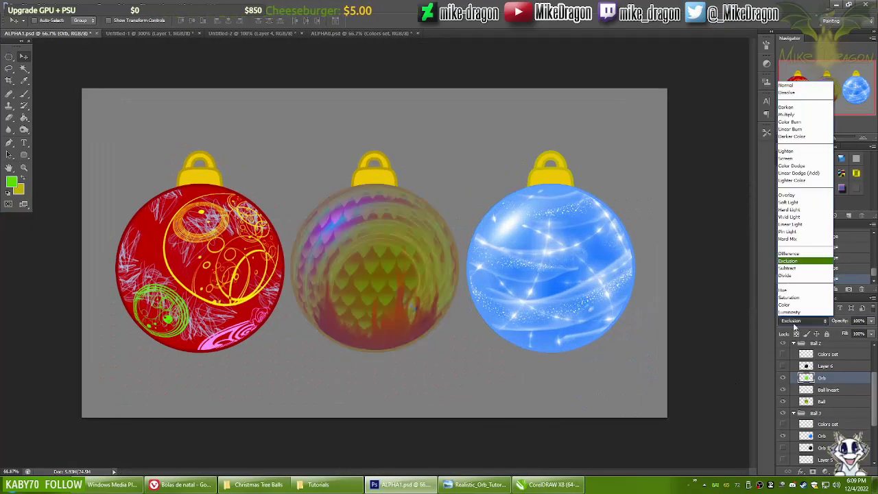
- Set the green Orb layer to Pin Light at 90% opacity and rename it Orb 90%
{"action": "scroll", "coordinate": [796, 322], "scroll_direction": "up", "scroll_amount": 3}
{"action": "key", "text": "9"}
{"action": "double_click", "coordinate": [833, 377]}
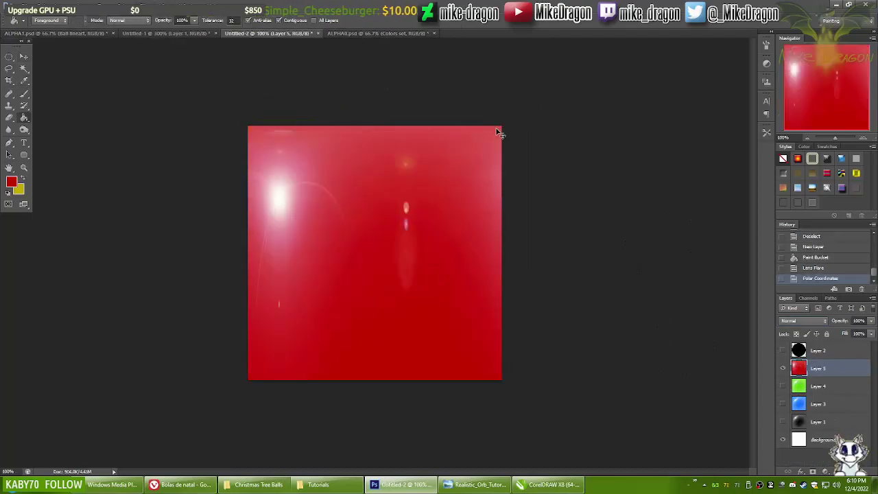
- Place the finished red orb over the red ball in the Ball 1 group and rename its layer Orb
{"action": "key", "text": "ctrl+shift+s"}
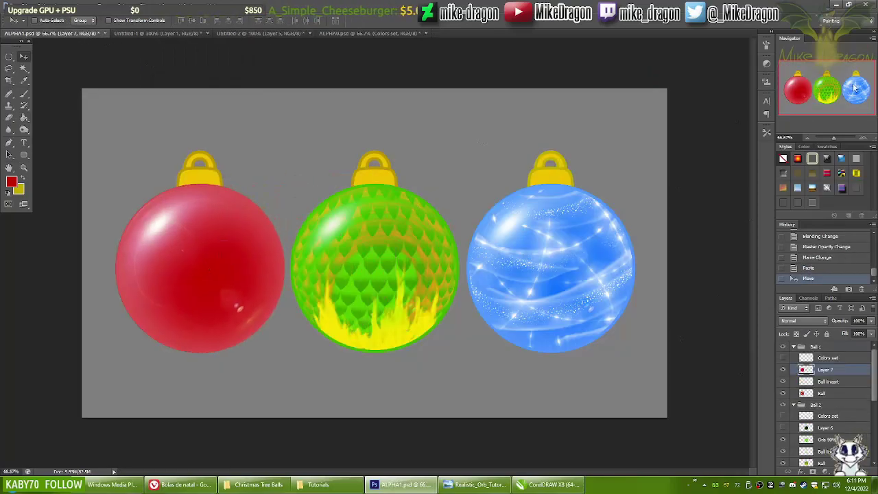
{"action": "scroll", "coordinate": [411, 252], "scroll_direction": "up", "scroll_amount": 3}
{"action": "scroll", "coordinate": [411, 252], "scroll_direction": "down", "scroll_amount": 1}
{"action": "double_click", "coordinate": [825, 370]}
{"action": "type", "text": "Orb"}
{"action": "key", "text": "Return"}
- Try a range of blend modes on the red Orb layer, including Lighten and Difference
{"action": "left_click", "coordinate": [804, 320]}
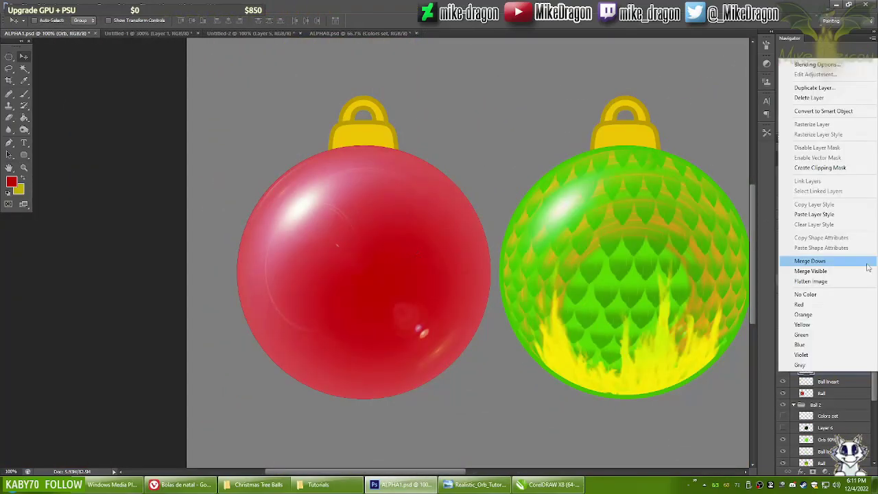
{"action": "left_click", "coordinate": [813, 321]}
{"action": "scroll", "coordinate": [813, 321], "scroll_direction": "down", "scroll_amount": 11}
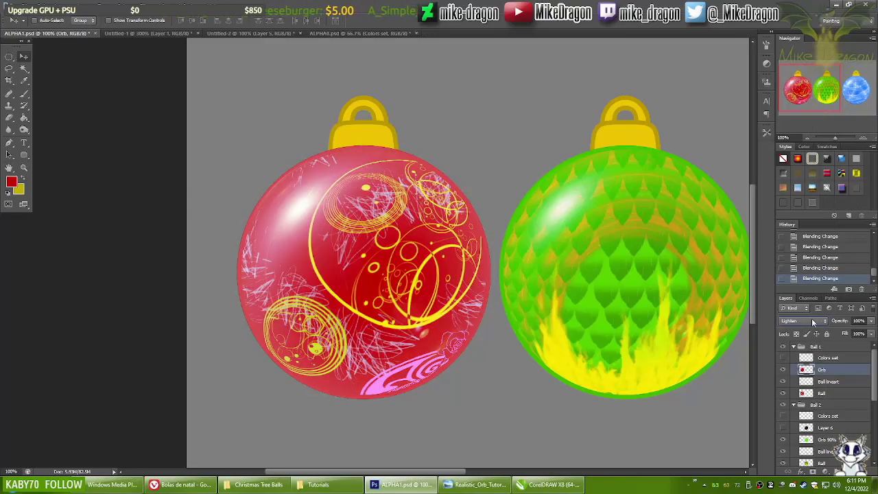
{"action": "scroll", "coordinate": [813, 322], "scroll_direction": "down", "scroll_amount": 2}
{"action": "key", "text": "ctrl+minus"}
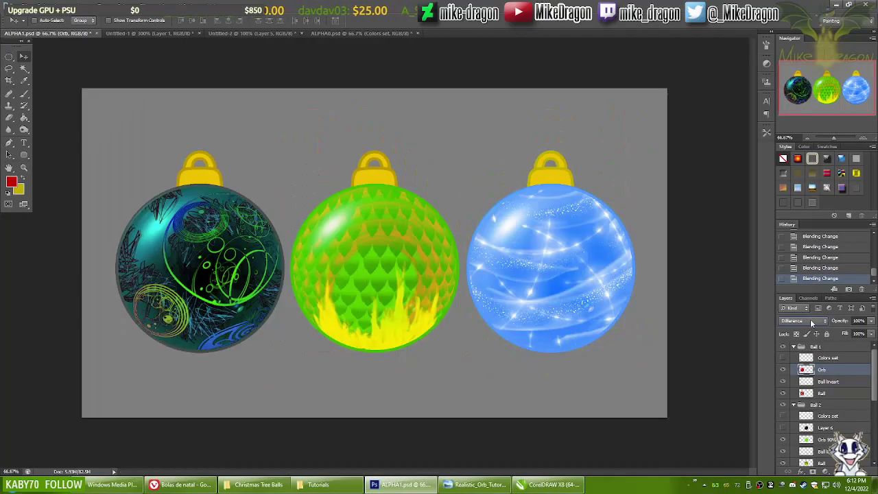
- Set the red Orb layer's blend mode to Lighter Color
{"action": "left_click", "coordinate": [812, 322]}
{"action": "left_click", "coordinate": [812, 324]}
{"action": "left_click", "coordinate": [812, 322]}
{"action": "left_click", "coordinate": [802, 185]}
{"action": "scroll", "coordinate": [804, 331], "scroll_direction": "down", "scroll_amount": 1}
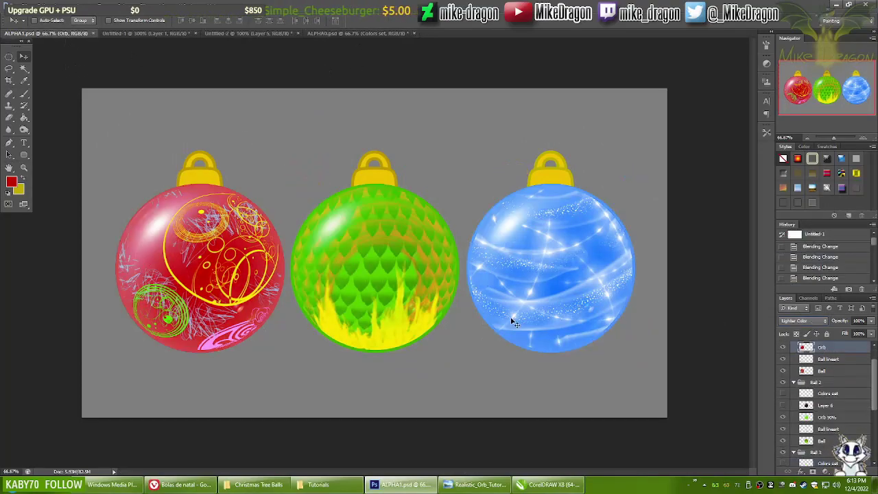
- Save the document as a new file named ALPHA2.psd
{"action": "left_click", "coordinate": [808, 371]}
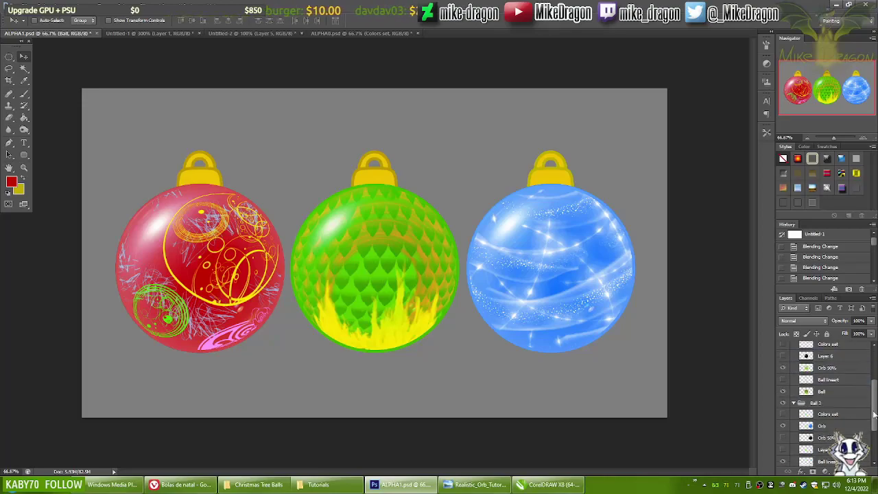
{"action": "key", "text": "ctrl+shift+s"}
{"action": "key", "text": "Return"}
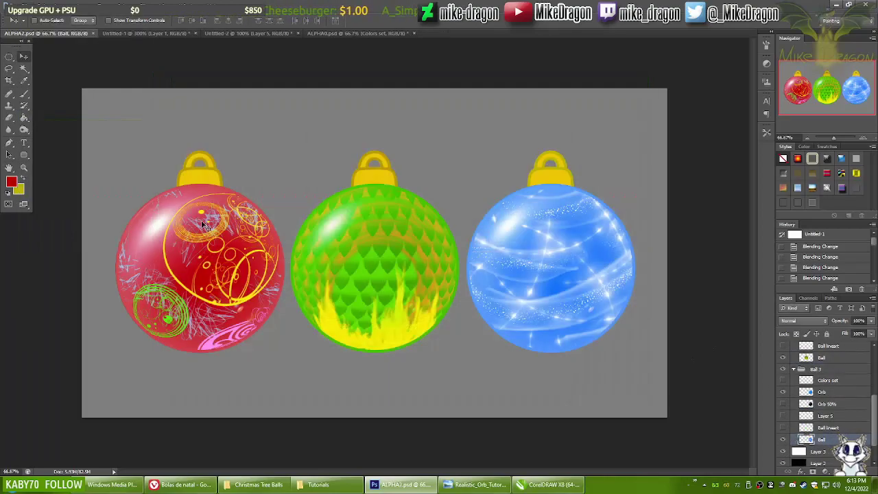
- Flip the orb layers of the blue, green and red balls horizontally with Free Transform
{"action": "right_click", "coordinate": [822, 392]}
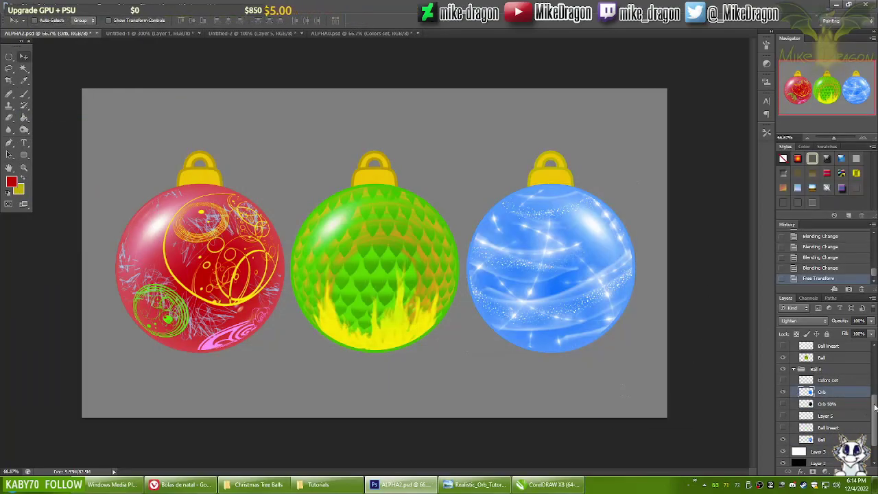
{"action": "right_click", "coordinate": [823, 379]}
{"action": "key", "text": "Escape"}
{"action": "key", "text": "ctrl+t"}
{"action": "right_click", "coordinate": [265, 284]}
{"action": "left_click", "coordinate": [314, 416]}
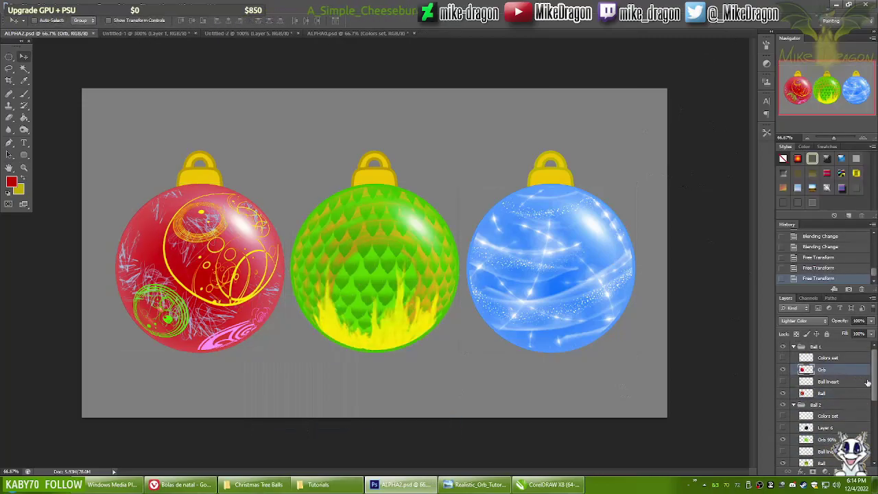
- Try to scale down the red ball with Free Transform
{"action": "left_click_drag", "start_coordinate": [314, 416], "coordinate": [439, 343]}
{"action": "key", "text": "Escape"}
{"action": "key", "text": "ctrl+t"}
{"action": "left_click_drag", "start_coordinate": [288, 357], "coordinate": [264, 288]}
{"action": "key", "text": "Escape"}
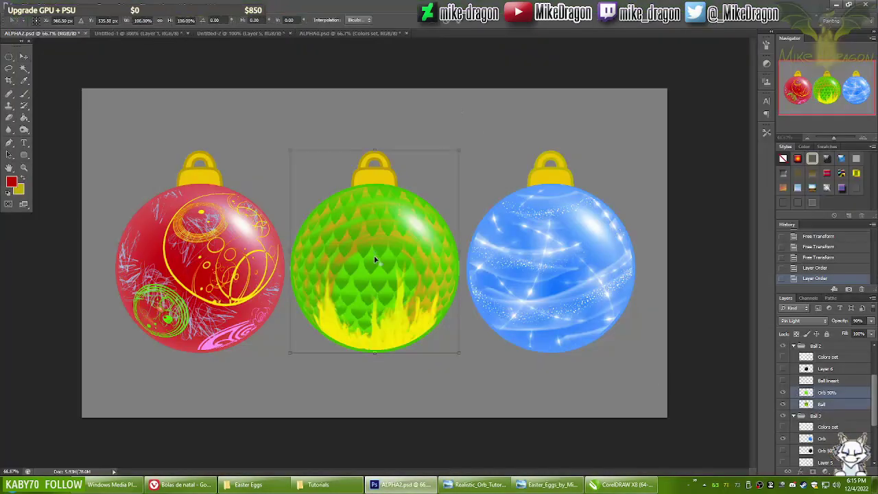
- Tilt the green ball slightly clockwise and shift it towards the blue ball with Free Transform
{"action": "left_click_drag", "start_coordinate": [466, 145], "coordinate": [547, 137]}
{"action": "left_click", "coordinate": [565, 487]}
{"action": "left_click", "coordinate": [565, 487]}
{"action": "key", "text": "Return"}
{"action": "key", "text": "ctrl+bracketleft"}
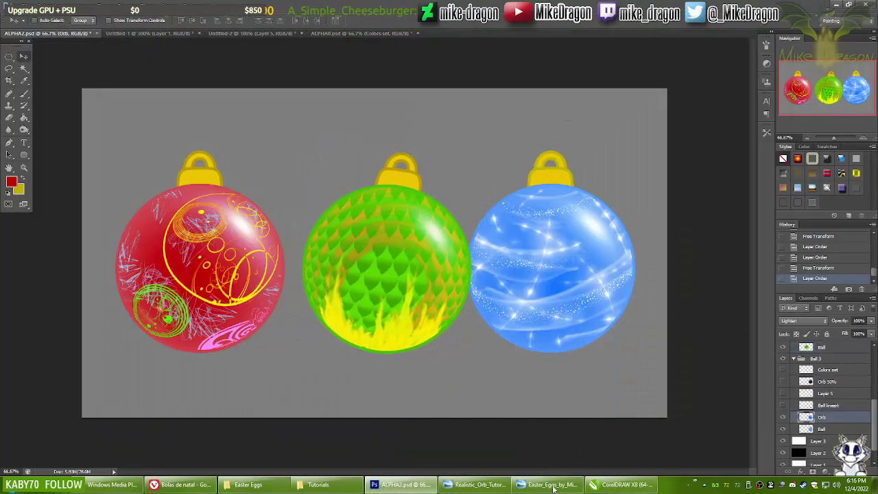
- Shrink the blue ball and tilt it clockwise with Free Transform, and rename the groups Red ball, Green ball and Blue ball
{"action": "left_click_drag", "start_coordinate": [640, 148], "coordinate": [635, 277]}
{"action": "mouse_move", "coordinate": [527, 313]}
{"action": "left_mouse_down"}
{"action": "mouse_move", "coordinate": [563, 323]}
{"action": "mouse_move", "coordinate": [513, 310]}
{"action": "left_mouse_up"}
{"action": "key", "text": "Return"}
{"action": "scroll", "coordinate": [874, 387], "scroll_direction": "up", "scroll_amount": 2}
{"action": "key", "text": "ctrl+z"}
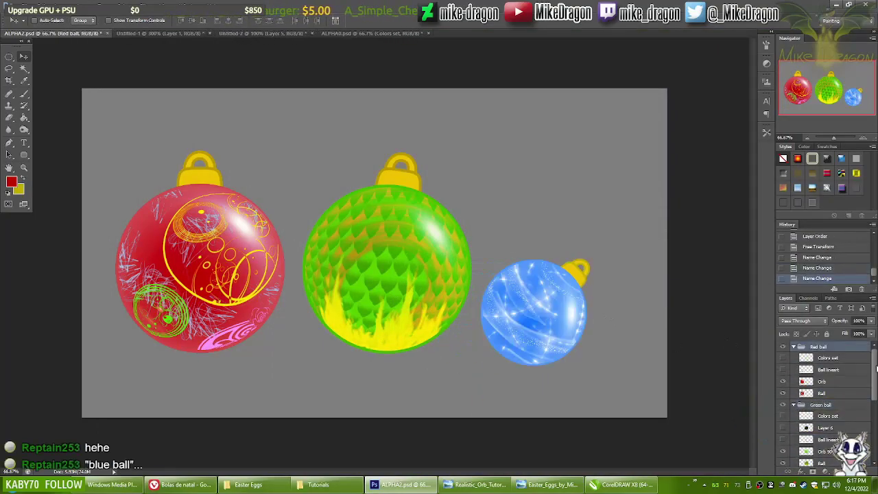
- Move the blue ball left so it overlaps the lower right edge of the green ball
{"action": "left_click", "coordinate": [794, 347], "text": "alt"}
{"action": "left_click_drag", "start_coordinate": [502, 283], "coordinate": [452, 282]}
{"action": "left_click", "coordinate": [548, 484]}
{"action": "left_click", "coordinate": [549, 484]}
- Shrink the red ball, tilt it slightly counter-clockwise and place it over the green ball's lower left edge
{"action": "key", "text": "ctrl+t"}
{"action": "left_click_drag", "start_coordinate": [284, 143], "coordinate": [232, 245]}
{"action": "left_click_drag", "start_coordinate": [188, 295], "coordinate": [283, 310]}
{"action": "left_click_drag", "start_coordinate": [343, 180], "coordinate": [316, 169]}
{"action": "key", "text": "Return"}
{"action": "left_click_drag", "start_coordinate": [288, 302], "coordinate": [312, 302]}
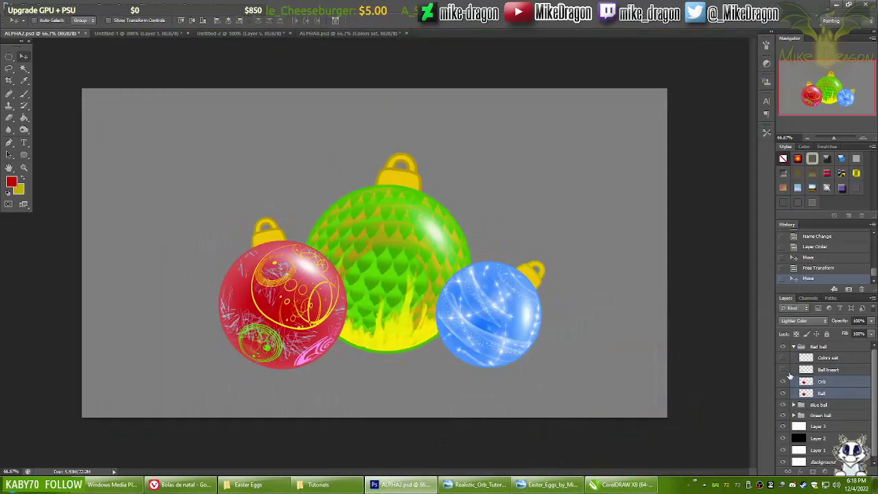
- Rotate the balls' orb layers with Free Transform so all highlights face the upper right
{"action": "key", "text": "ctrl+t"}
{"action": "left_click_drag", "start_coordinate": [379, 228], "coordinate": [394, 250]}
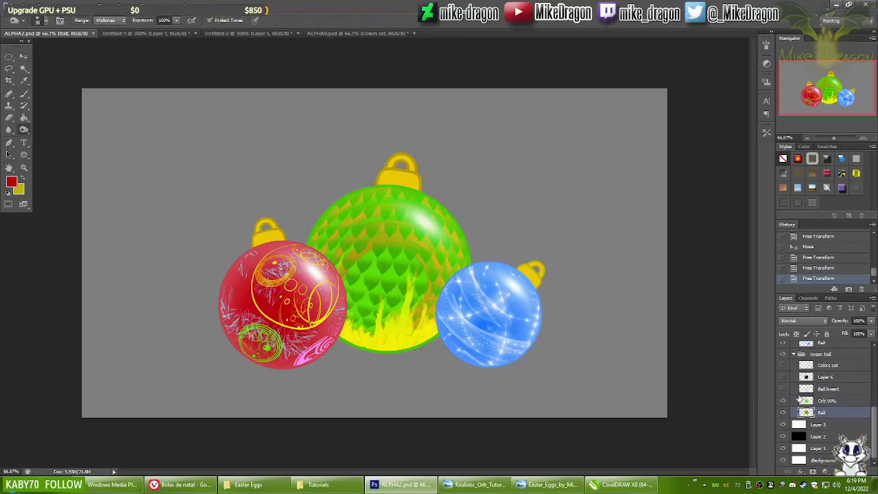
- Enlarge the Dodge brush to 300 px, and merge the isolated green ball's Orb 90% layer into its Ball layer
{"action": "scroll", "coordinate": [333, 196], "scroll_direction": "up", "scroll_amount": 1}
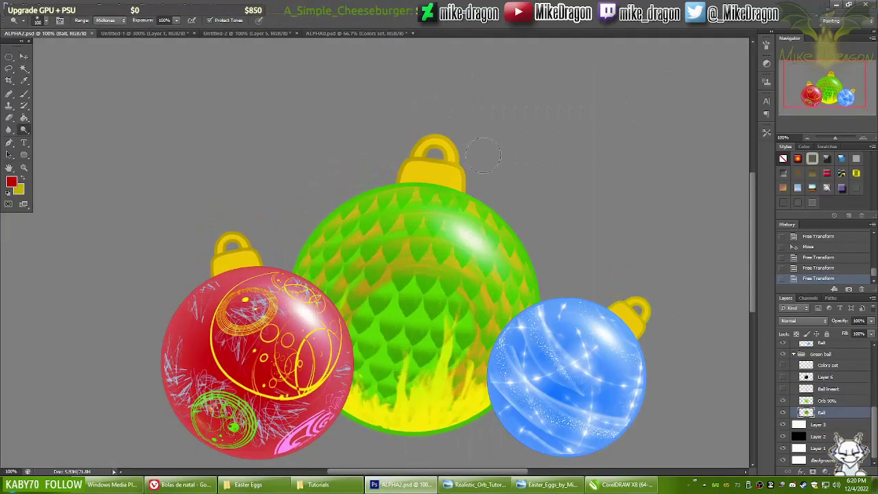
{"action": "key", "text": "bracketright"}
{"action": "key", "text": "bracketright"}
{"action": "key", "text": "bracketright"}
{"action": "key", "text": "bracketright"}
{"action": "key", "text": "bracketright"}
{"action": "key", "text": "bracketright"}
{"action": "scroll", "coordinate": [517, 129], "scroll_direction": "down", "scroll_amount": 1}
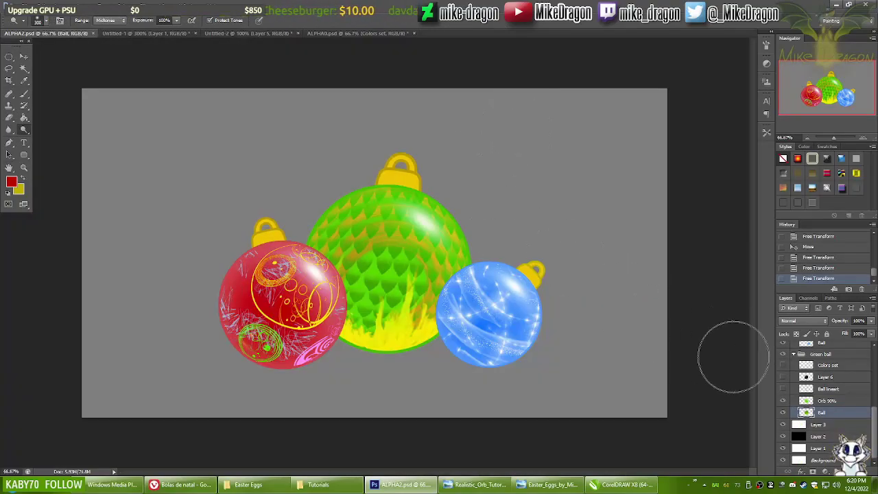
{"action": "left_click_drag", "start_coordinate": [873, 412], "coordinate": [869, 367]}
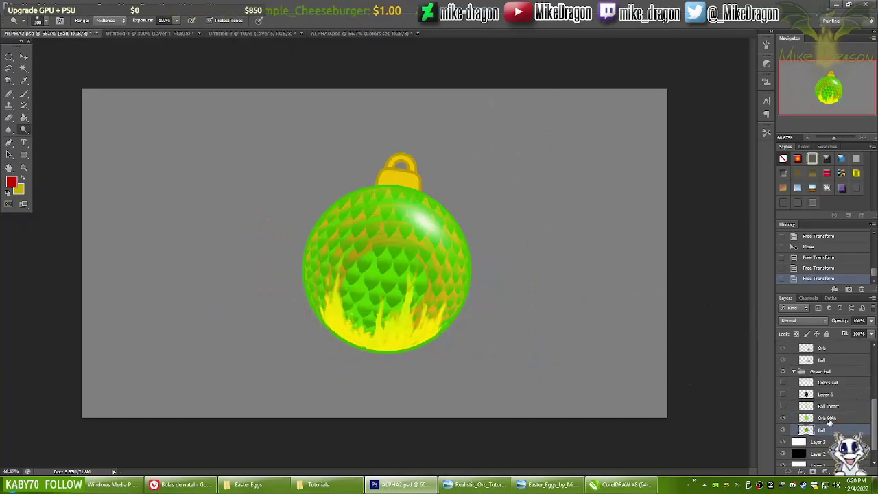
{"action": "key", "text": "ctrl+e"}
- Adjust the brush size and brighten the green ball with the Dodge tool
{"action": "right_click", "coordinate": [499, 228]}
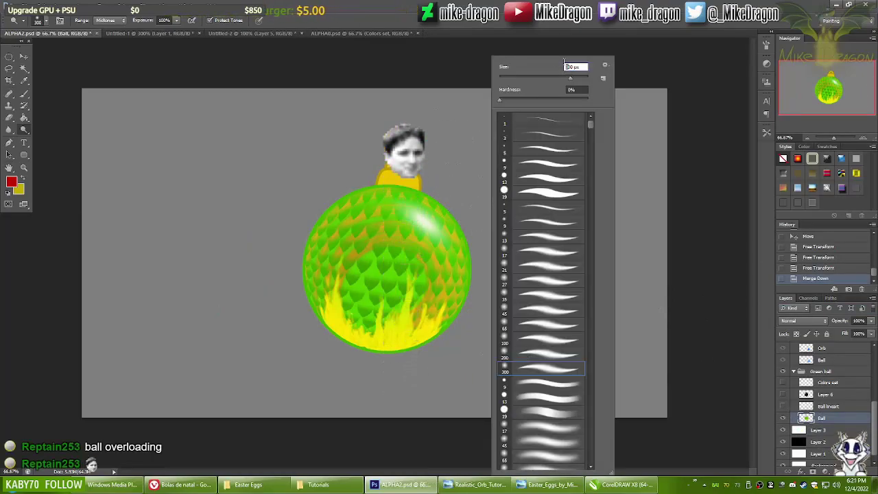
{"action": "left_click", "coordinate": [485, 142]}
{"action": "right_click", "coordinate": [559, 205]}
{"action": "left_click", "coordinate": [426, 148]}
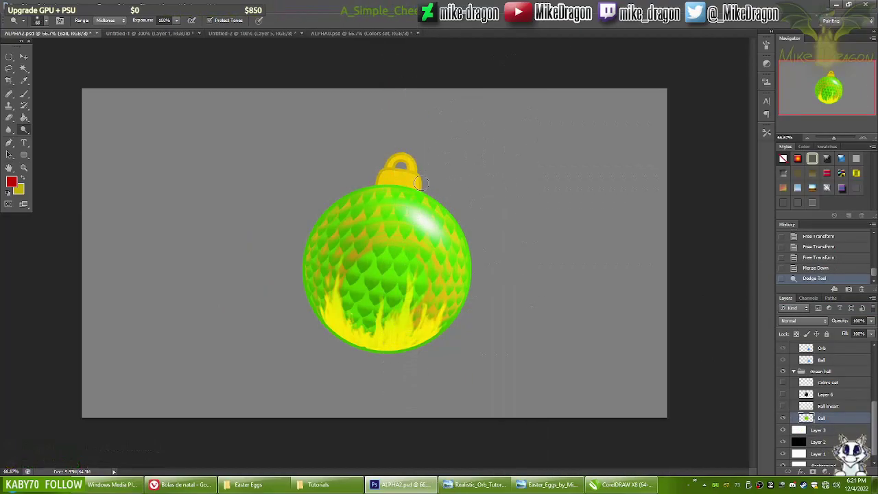
{"action": "right_click", "coordinate": [435, 195]}
{"action": "left_click", "coordinate": [525, 280]}
- Save the document as a new file named ALPHA3.psd
{"action": "key", "text": "ctrl+shift+s"}
{"action": "key", "text": "Return"}
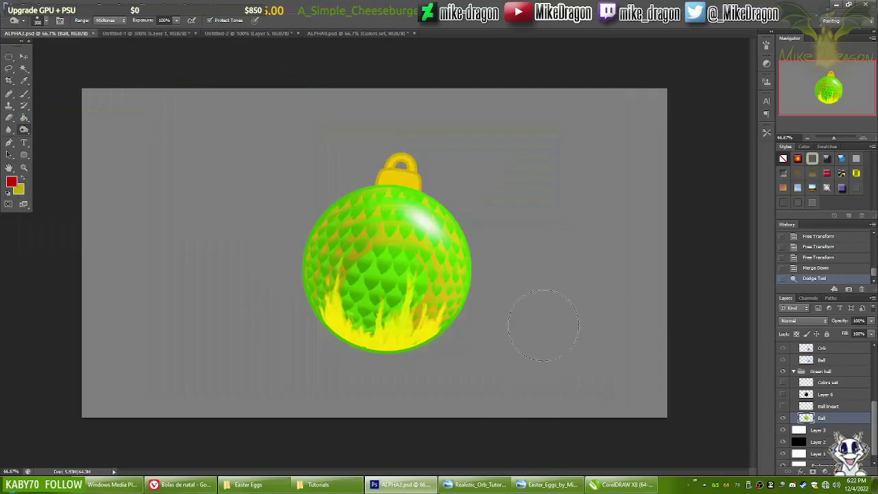
- Set the exposure to 50% and shade the green ball with large Burn and Dodge strokes
{"action": "right_click", "coordinate": [459, 57]}
{"action": "key", "text": "Escape"}
{"action": "key", "text": "5"}
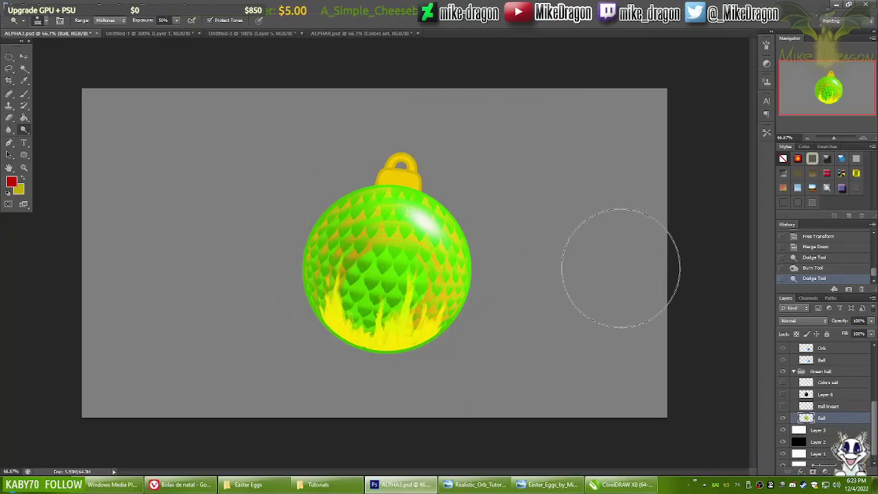
- Brighten the green ball's golden cap with a small Dodge brush and burn the ball's lower left area
{"action": "scroll", "coordinate": [375, 162], "scroll_direction": "up", "scroll_amount": 2}
{"action": "right_click", "coordinate": [495, 180]}
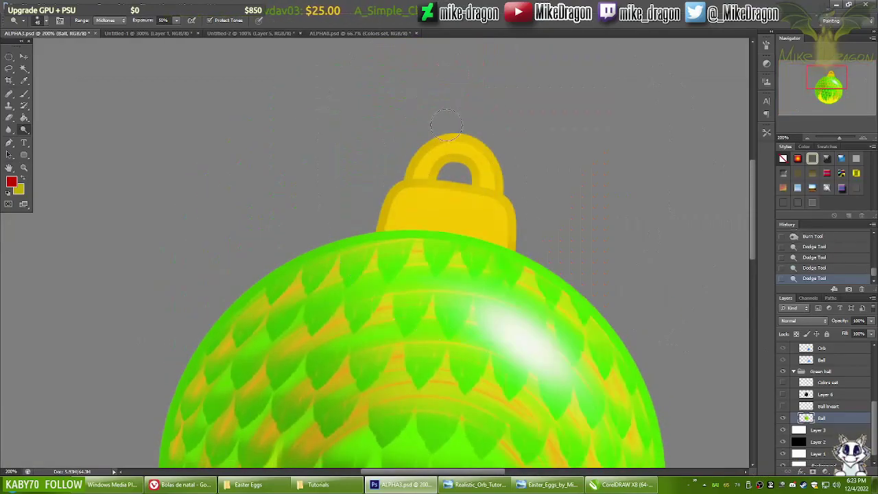
{"action": "key", "text": "ctrl+minus"}
{"action": "key", "text": "ctrl+minus"}
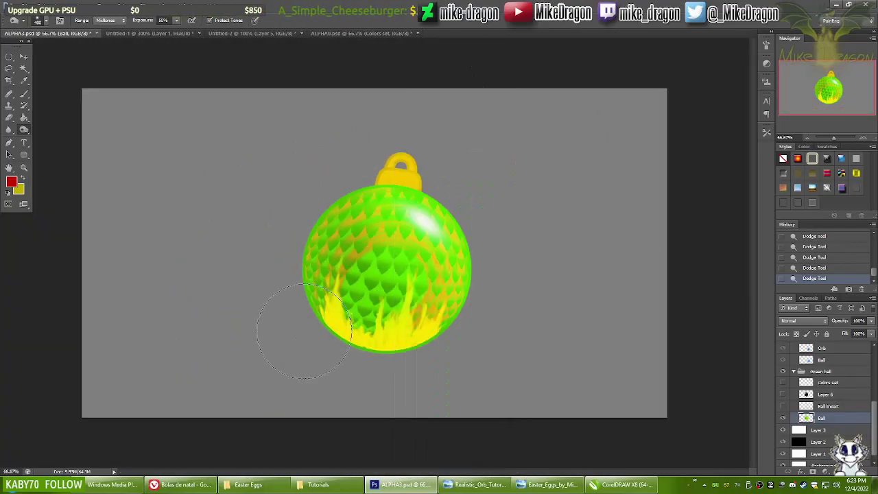
{"action": "left_click_drag", "start_coordinate": [343, 345], "coordinate": [376, 320]}
- Show the Blue ball group again and merge its Orb layer into its Ball layer
{"action": "scroll", "coordinate": [794, 378], "scroll_direction": "up", "scroll_amount": 1}
{"action": "left_click", "coordinate": [783, 368]}
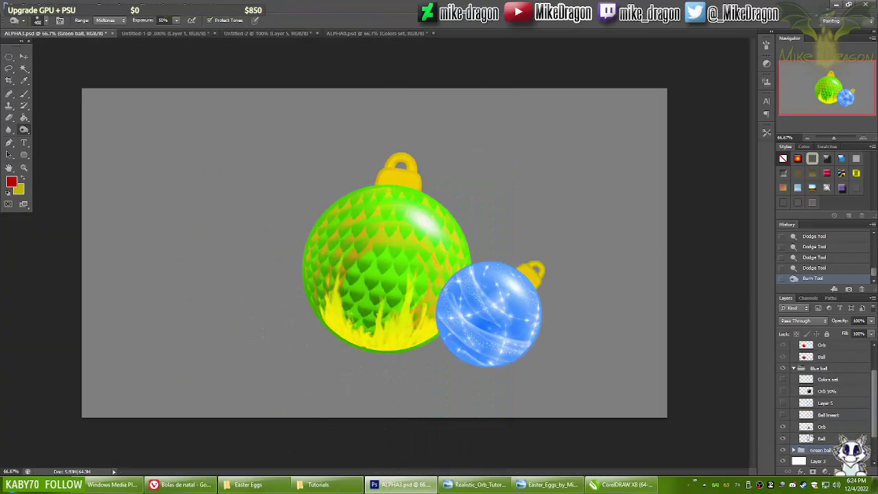
{"action": "right_click", "coordinate": [577, 288]}
{"action": "key", "text": "Escape"}
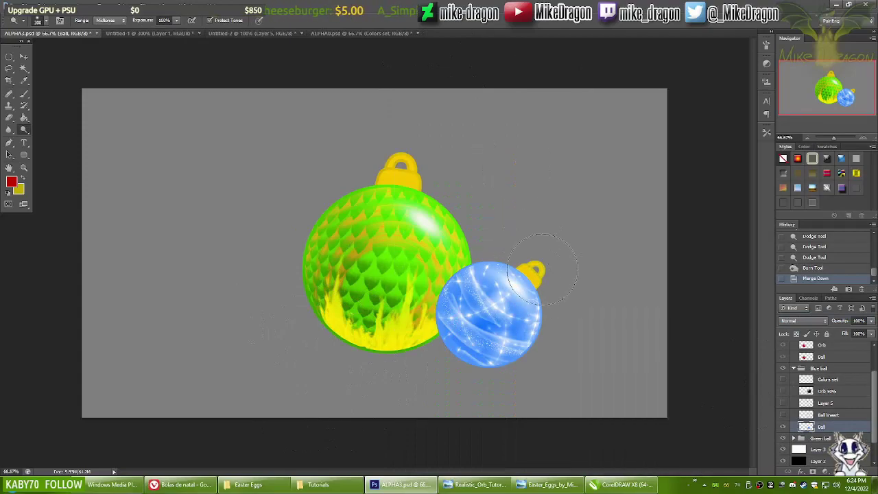
- Dodge the blue ball's upper right at 100% exposure and burn its lower area at 50% exposure
{"action": "key", "text": "0"}
{"action": "left_click_drag", "start_coordinate": [566, 226], "coordinate": [519, 259]}
{"action": "key", "text": "5"}
{"action": "left_click_drag", "start_coordinate": [474, 288], "coordinate": [515, 330]}
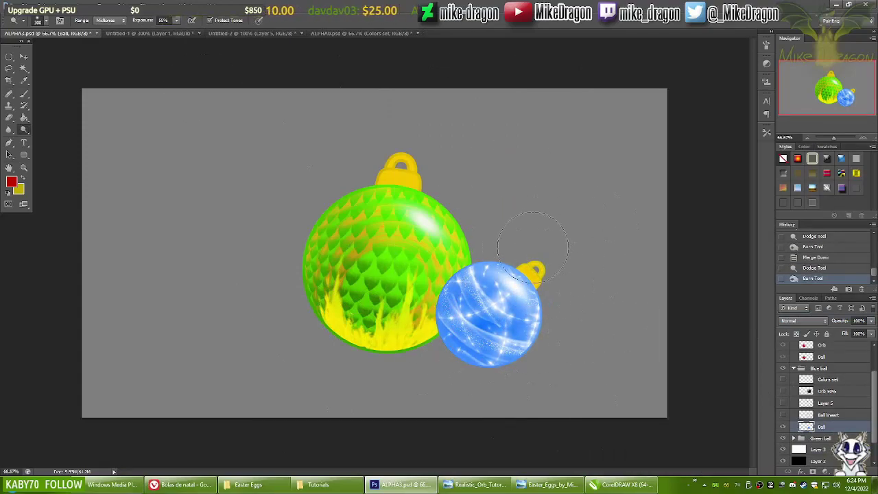
- Brighten the blue ball's golden cap with a small Dodge brush
{"action": "key", "text": "ctrl+plus"}
{"action": "key", "text": "ctrl+plus"}
{"action": "right_click", "coordinate": [563, 259]}
{"action": "key", "text": "Escape"}
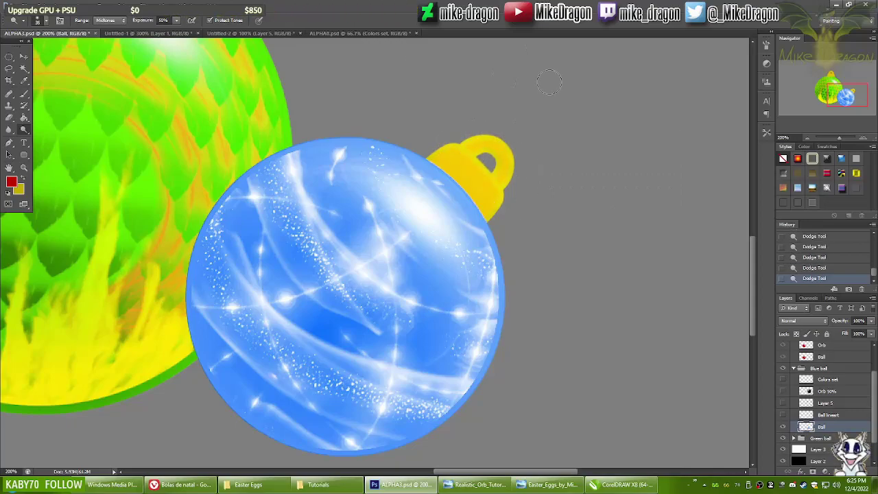
- Show the Red ball group again and merge its Orb layer into its Ball layer
{"action": "key", "text": "ctrl+minus"}
{"action": "right_click", "coordinate": [388, 56]}
{"action": "key", "text": "Escape"}
{"action": "key", "text": "3"}
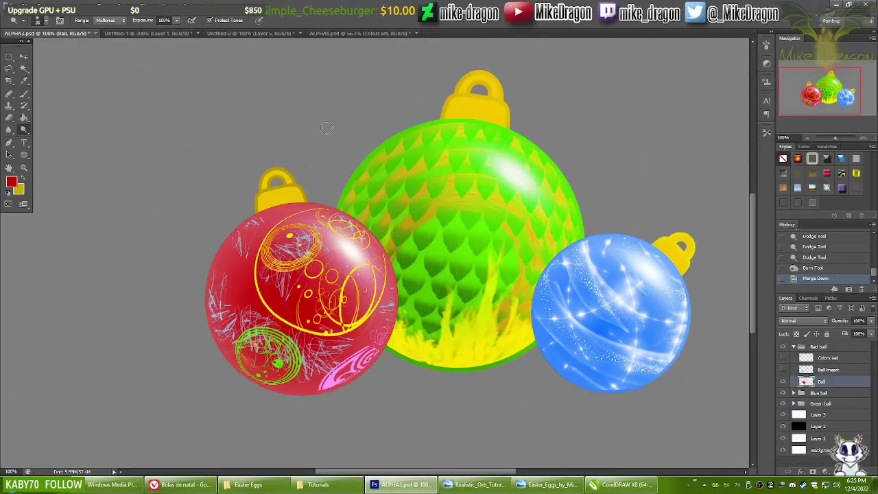
- Dodge the red ball's upper right area with a large brush and burn its lower left edge
{"action": "right_click", "coordinate": [388, 56]}
{"action": "key", "text": "Escape"}
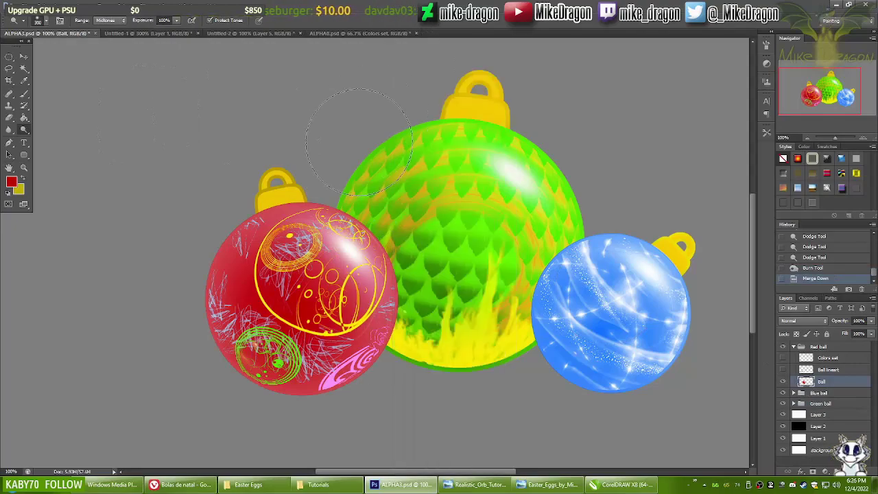
{"action": "left_click_drag", "start_coordinate": [302, 260], "coordinate": [343, 288]}
{"action": "right_click", "coordinate": [431, 56]}
{"action": "key", "text": "Escape"}
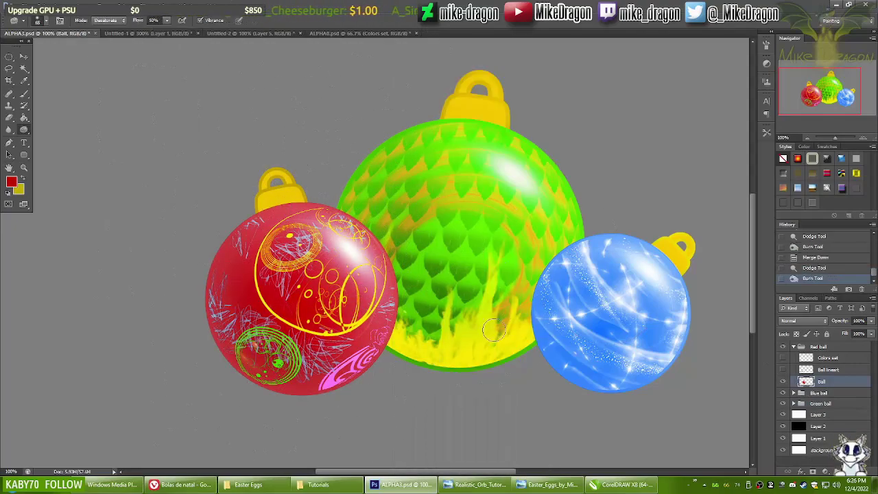
{"action": "left_click_drag", "start_coordinate": [206, 323], "coordinate": [329, 412]}
- Touch up the red ball's golden cap with the Eraser and brighten it with a small Dodge brush
{"action": "right_click", "coordinate": [330, 57]}
{"action": "key", "text": "Escape"}
{"action": "key", "text": "ctrl+plus"}
{"action": "key", "text": "ctrl+plus"}
{"action": "scroll", "coordinate": [426, 298], "scroll_direction": "down", "scroll_amount": 3}
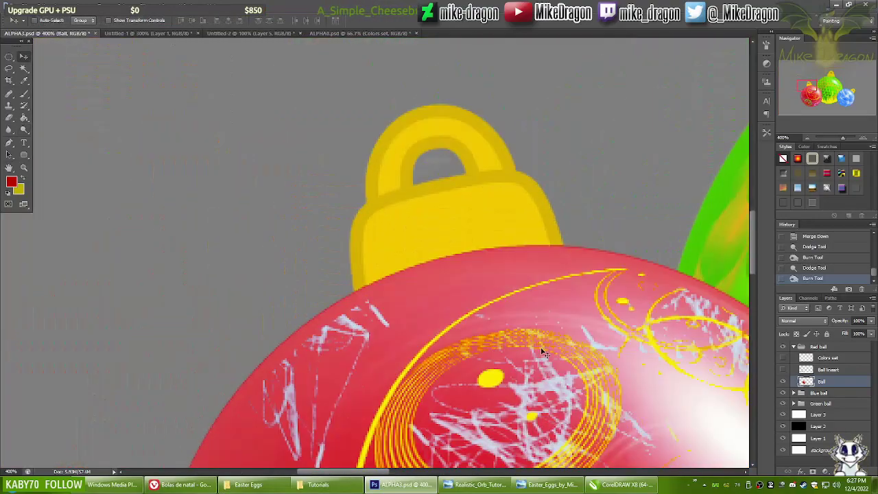
{"action": "right_click", "coordinate": [455, 144]}
{"action": "key", "text": "Escape"}
{"action": "left_click", "coordinate": [455, 144]}
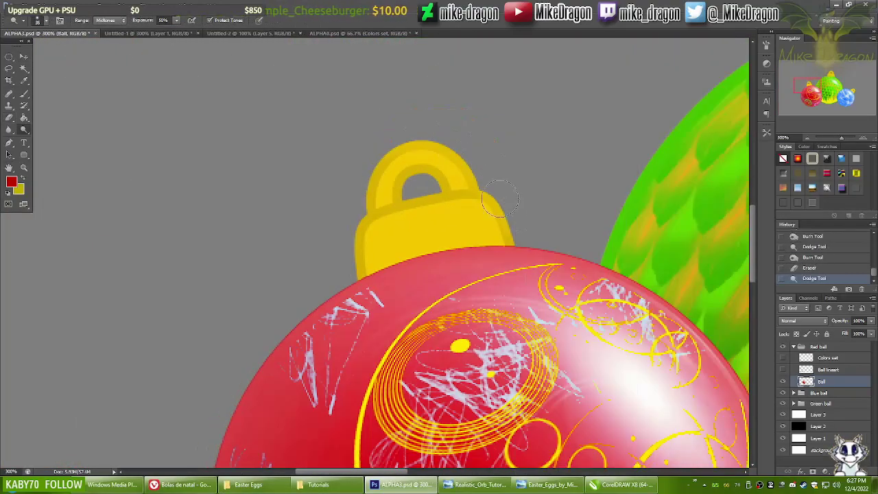
{"action": "left_click_drag", "start_coordinate": [377, 205], "coordinate": [412, 214]}
{"action": "left_click_drag", "start_coordinate": [422, 199], "coordinate": [473, 187]}
- Save the document as a new file named FINAL.psd
{"action": "key", "text": "ctrl+0"}
{"action": "key", "text": "ctrl+shift+s"}
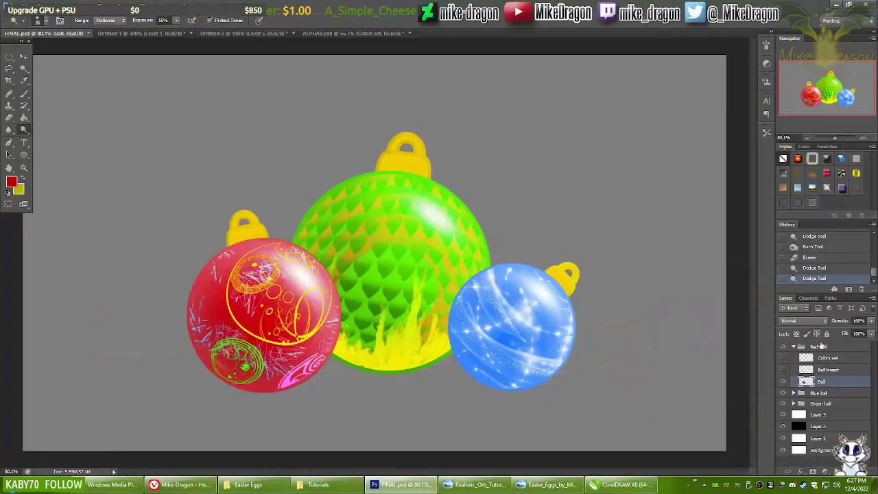
- Delete the unused layers from the Red ball and Blue ball groups, keeping only their Ball layers
{"action": "left_click", "coordinate": [794, 347]}
{"action": "left_click", "coordinate": [796, 379]}
{"action": "key", "text": "Delete"}
{"action": "key", "text": "Delete"}
{"action": "key", "text": "Delete"}
{"action": "key", "text": "Delete"}
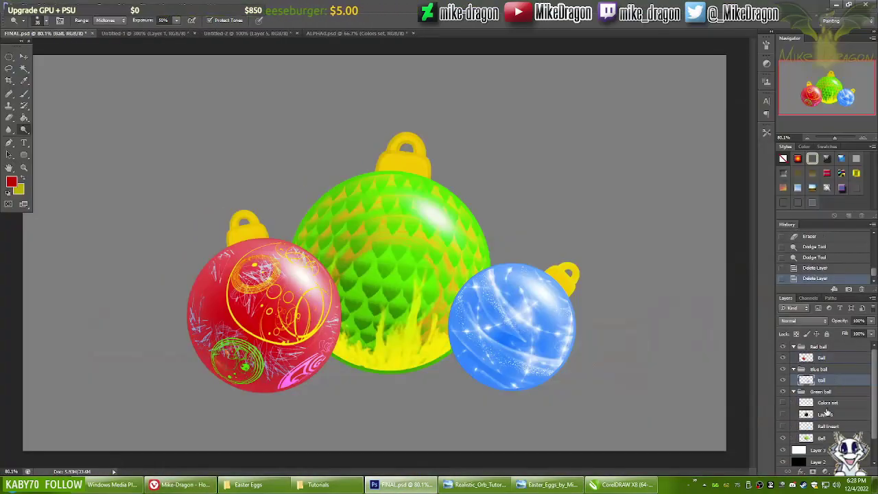
- Paste the white watermark from Watermark 6.psd into a new WTM group and name its layer WTM
{"action": "key", "text": "ctrl+o"}
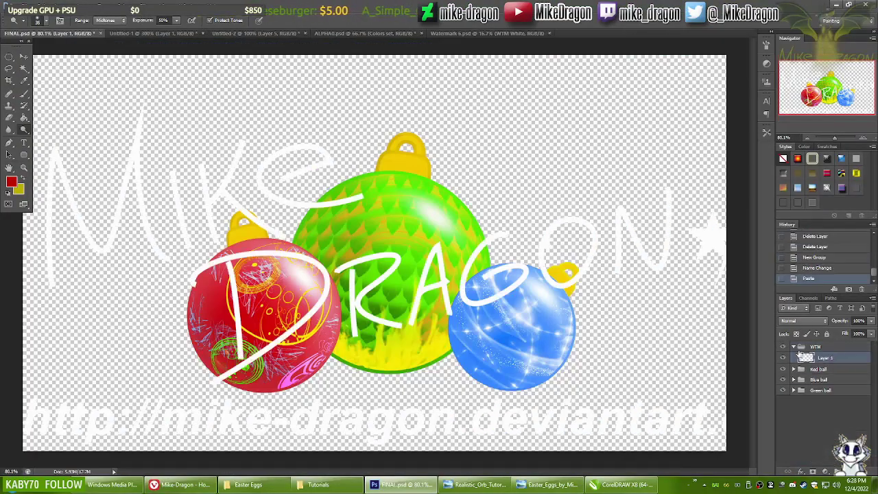
{"action": "double_click", "coordinate": [825, 357]}
{"action": "type", "text": "WTM"}
{"action": "key", "text": "Return"}
- Scale down the watermark with Free Transform and place it across the lower part of the green and blue balls
{"action": "key", "text": "ctrl+t"}
{"action": "left_click_drag", "start_coordinate": [412, 274], "coordinate": [515, 357]}
{"action": "key", "text": "Return"}
- Set the watermark layer's opacity to 10% and add a Stroke effect to it
{"action": "key", "text": "1"}
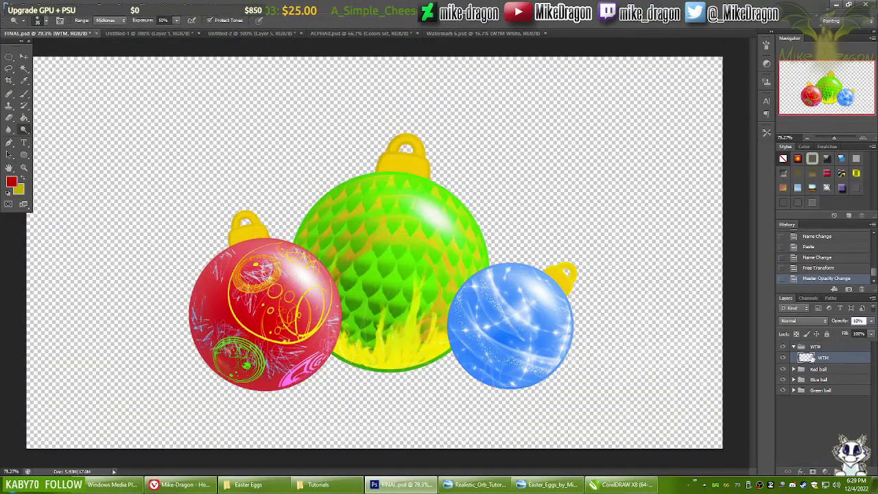
{"action": "left_click", "coordinate": [823, 153]}
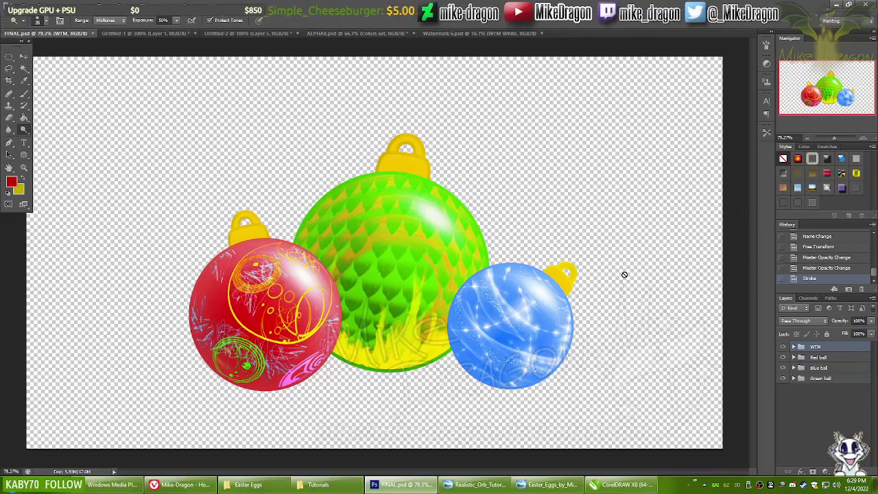
- Create a new layer above the groups and draw a rectangular selection around the three balls
{"action": "key", "text": "ctrl+shift+alt+n"}
{"action": "key", "text": "ctrl+d"}
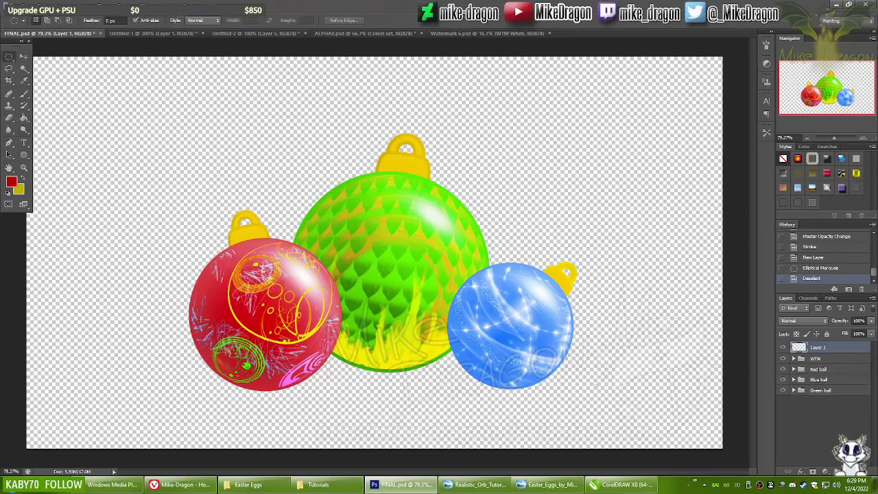
{"action": "left_click_drag", "start_coordinate": [610, 406], "coordinate": [611, 404]}
{"action": "left_click_drag", "start_coordinate": [384, 240], "coordinate": [380, 236]}
{"action": "mouse_move", "coordinate": [148, 405]}
{"action": "left_mouse_down"}
{"action": "mouse_move", "coordinate": [652, 100]}
{"action": "mouse_move", "coordinate": [602, 97]}
{"action": "left_mouse_up"}
- Paint the rectangular selection solid red with the Brush tool and lower the layer's opacity
{"action": "key", "text": "b"}
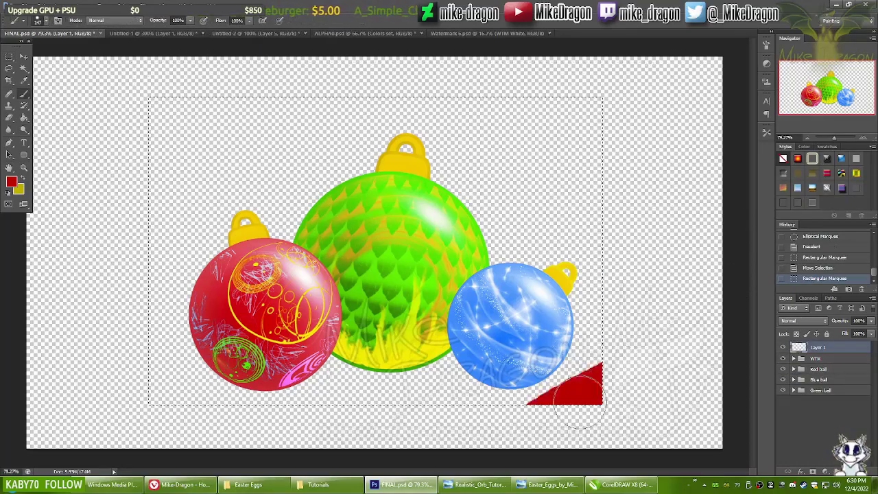
{"action": "mouse_move", "coordinate": [617, 373]}
{"action": "left_mouse_down"}
{"action": "mouse_move", "coordinate": [608, 111]}
{"action": "mouse_move", "coordinate": [254, 209]}
{"action": "left_mouse_up"}
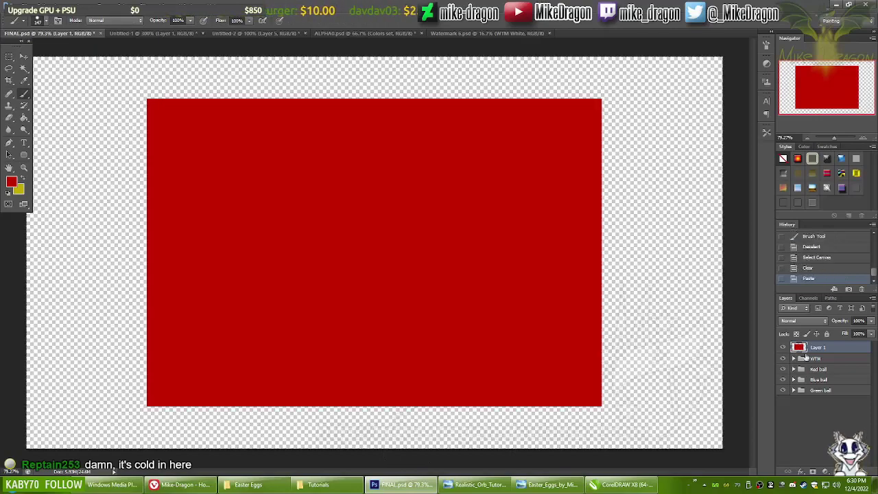
{"action": "key", "text": "3"}
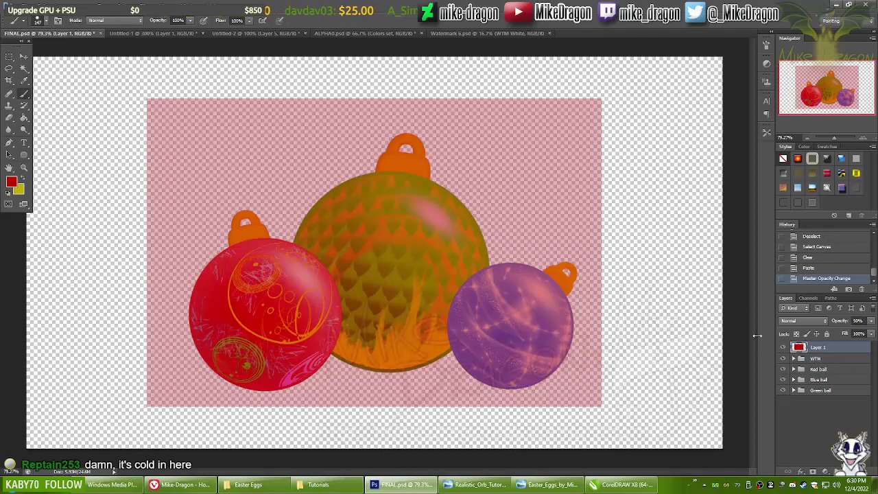
- Reduce the canvas size to match the red rectangle and delete the red helper layer
{"action": "key", "text": "ctrl+n"}
{"action": "left_click", "coordinate": [532, 131]}
{"action": "key", "text": "ctrl+alt+c"}
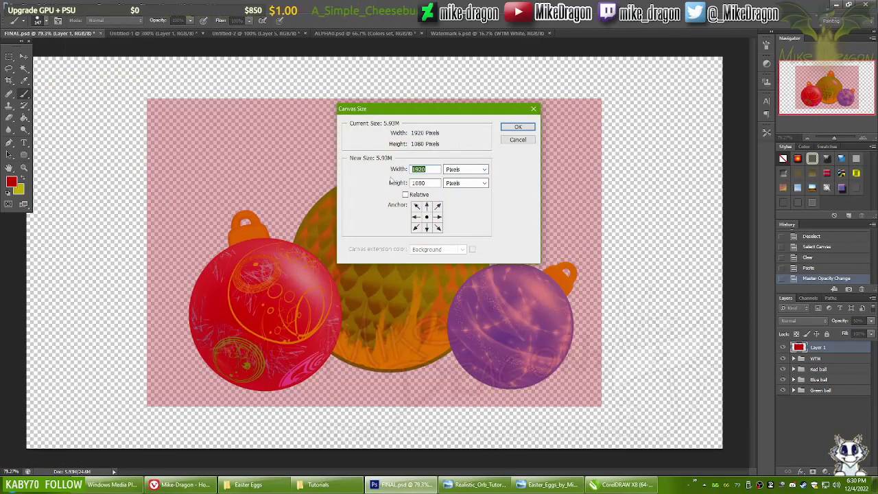
{"action": "key", "text": "Return"}
{"action": "key", "text": "Delete"}
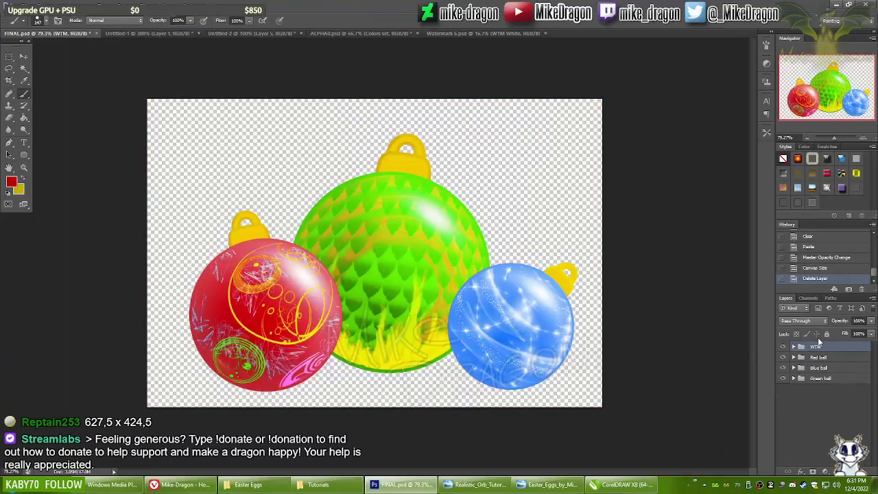
- Close the other open documents and export FINAL.psd in PNG format with the watermark shown and with it hidden
{"action": "left_click", "coordinate": [14, 10]}
{"action": "left_click", "coordinate": [203, 33]}
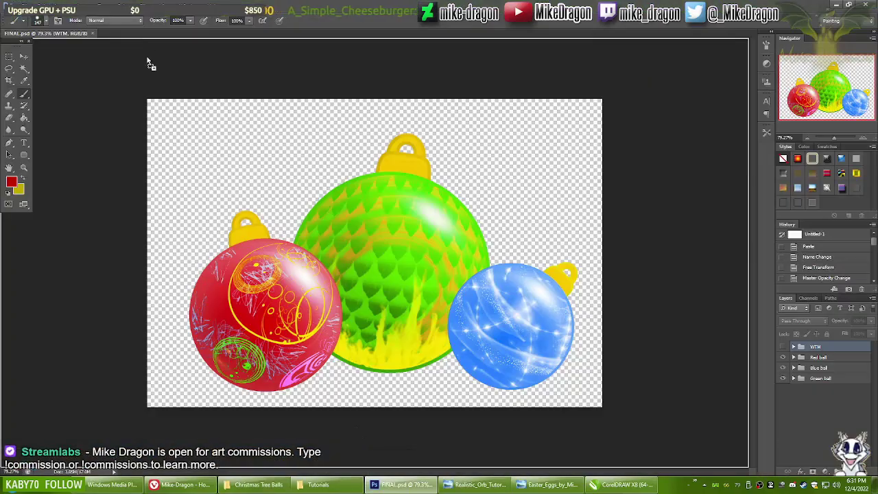
{"action": "key", "text": "ctrl+v"}
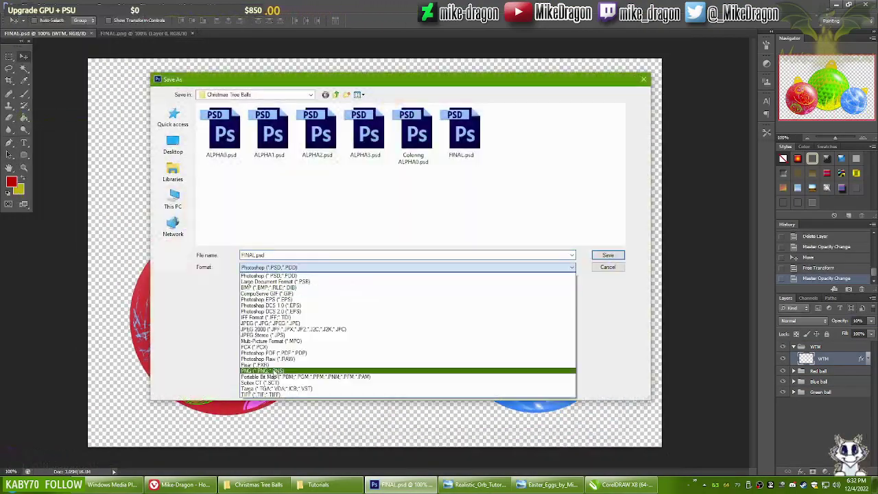
{"action": "left_click", "coordinate": [343, 366]}
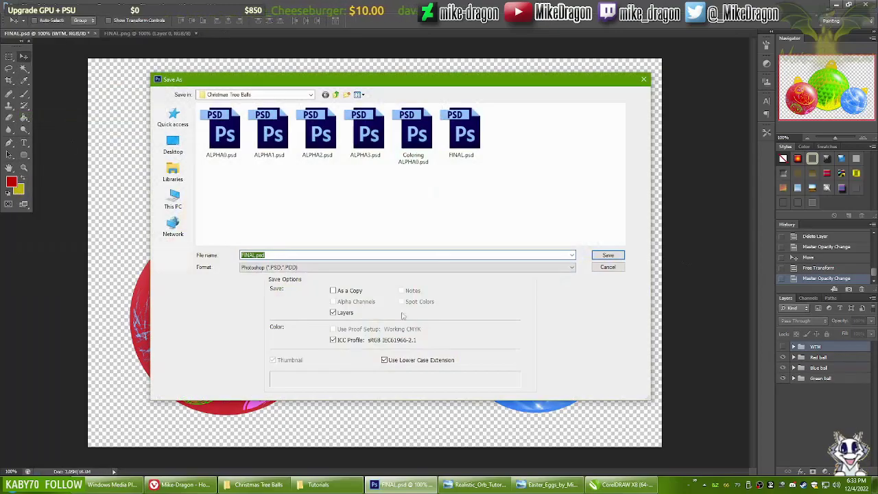
{"action": "left_click", "coordinate": [421, 267]}
{"action": "left_click", "coordinate": [259, 370]}
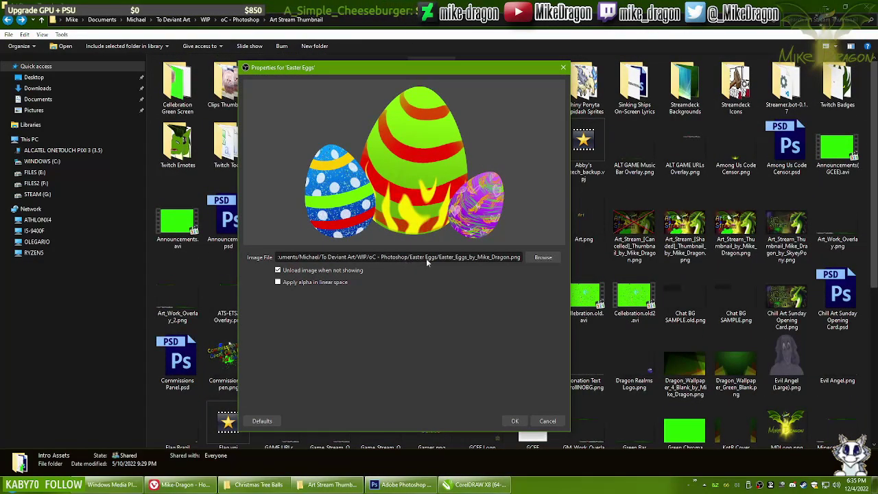
- Switch to OBS and create a new visible image source named Xmas Balls for the exported picture
{"action": "left_click", "coordinate": [548, 421]}
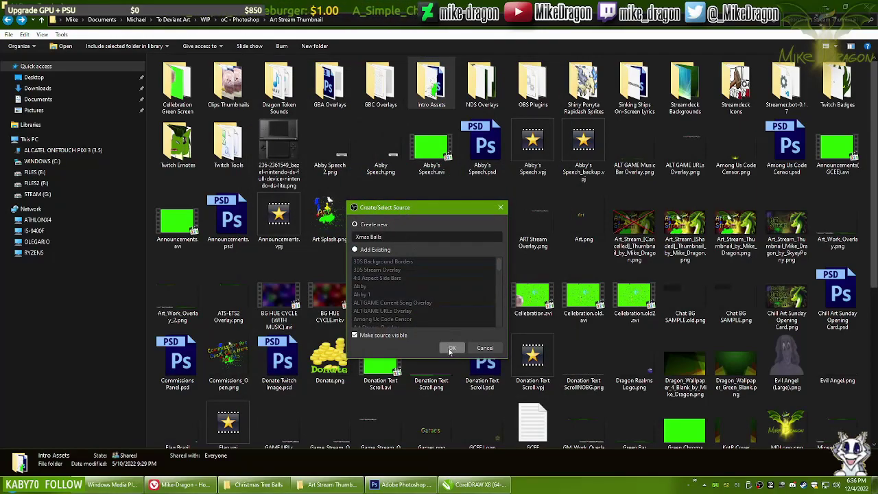
{"action": "left_click", "coordinate": [449, 348]}
{"action": "left_click", "coordinate": [613, 384]}
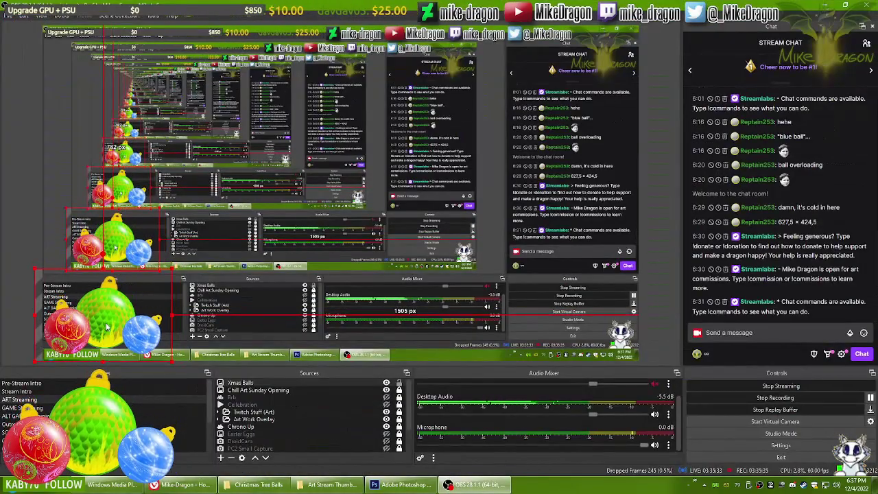
- Move the Xmas Balls source directly below Easter Eggs in the OBS source order
{"action": "left_click_drag", "start_coordinate": [240, 382], "coordinate": [240, 432]}
{"action": "left_click", "coordinate": [386, 427]}
{"action": "left_click", "coordinate": [386, 427]}
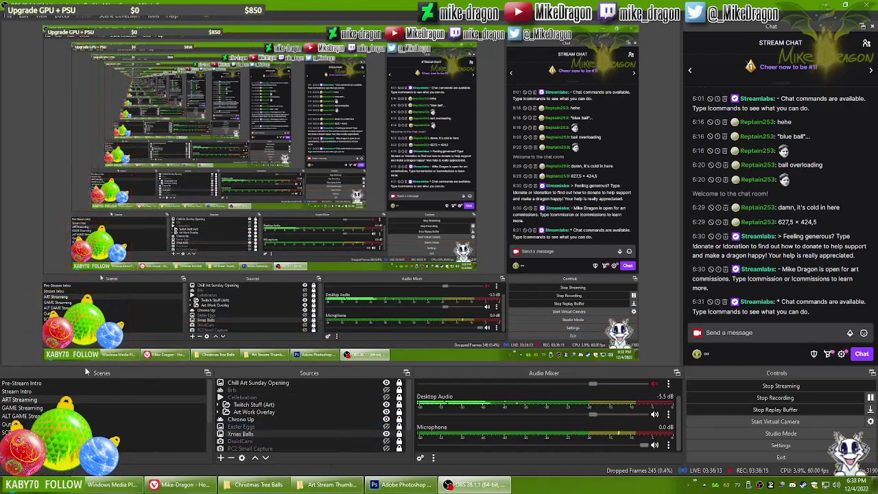
{"action": "key", "text": "alt+Tab"}
{"action": "left_click_drag", "start_coordinate": [391, 204], "coordinate": [389, 227]}
{"action": "key", "text": "ctrl+t"}
{"action": "left_click", "coordinate": [13, 9]}
{"action": "left_click", "coordinate": [41, 120]}
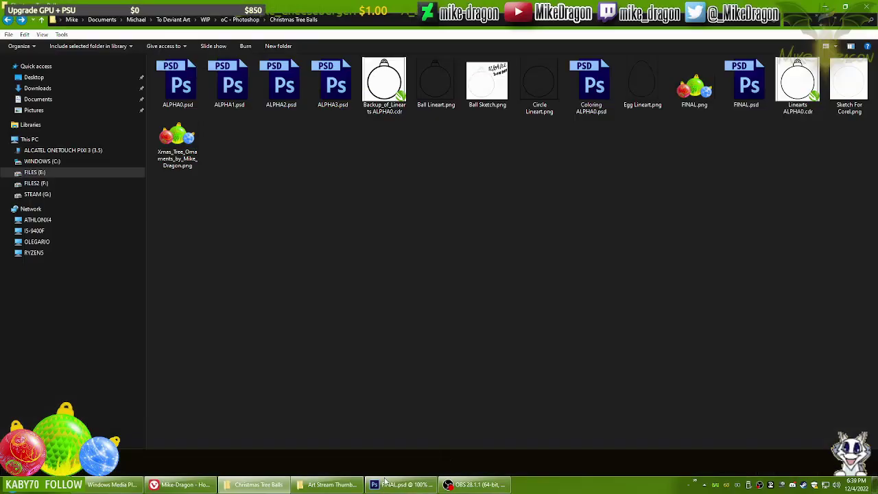
{"action": "left_click", "coordinate": [447, 485]}
{"action": "left_click", "coordinate": [447, 485]}
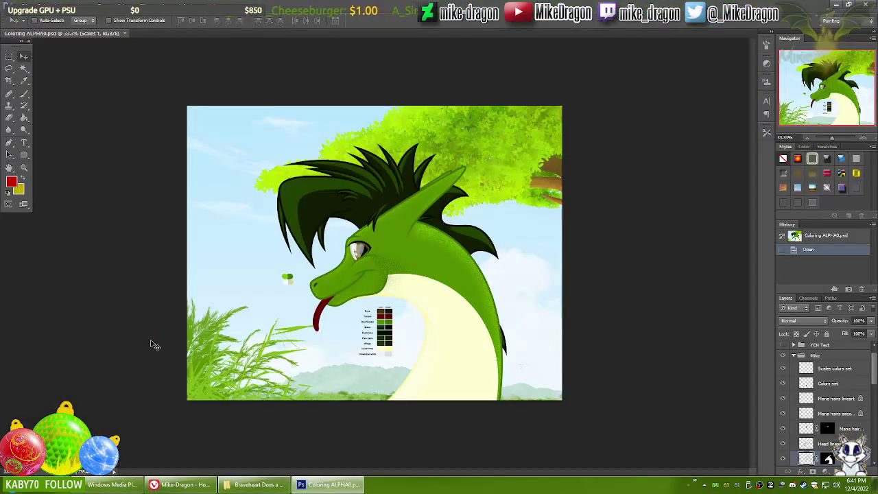
- Hide the Scales colors set and Colors set layers in Coloring ALPHA0.psd and check the Head lineart layer by toggling its visibility
{"action": "key", "text": "ctrl+0"}
{"action": "key", "text": "ctrl+plus"}
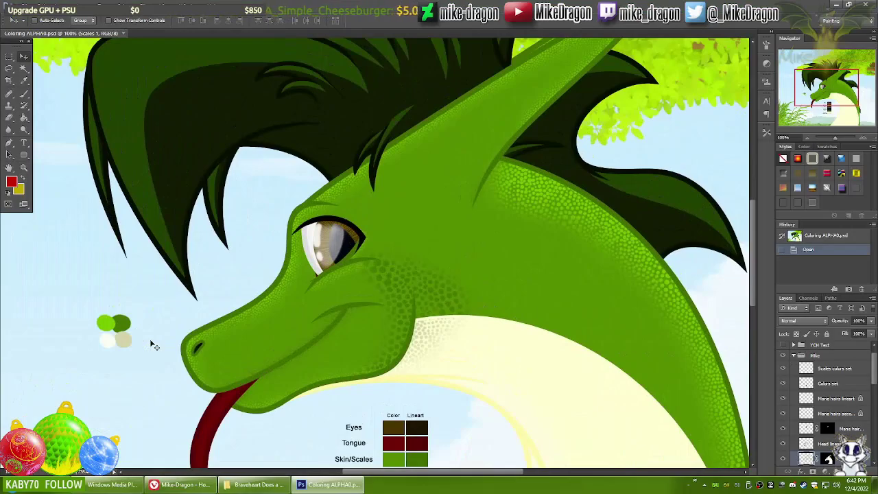
{"action": "scroll", "coordinate": [149, 338], "scroll_direction": "down", "scroll_amount": 2}
{"action": "key", "text": "ctrl+0"}
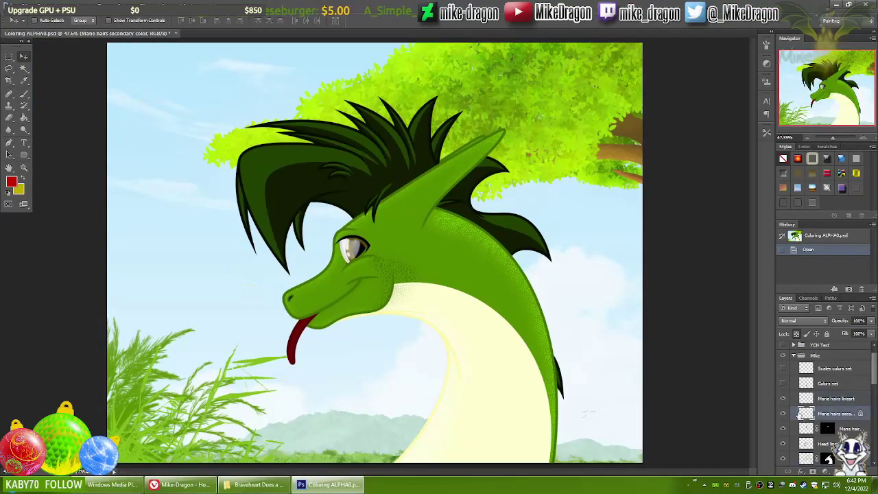
{"action": "key", "text": "ctrl+plus"}
{"action": "key", "text": "ctrl+plus"}
{"action": "left_click", "coordinate": [789, 437]}
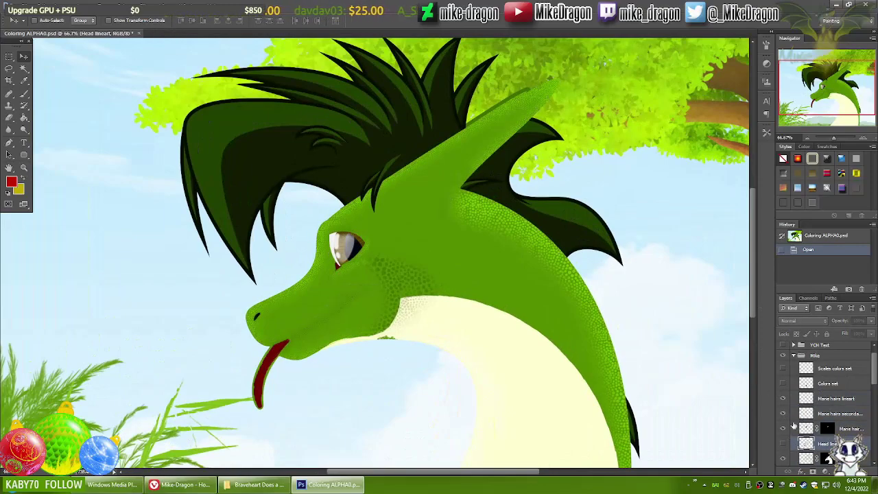
{"action": "scroll", "coordinate": [784, 137], "scroll_direction": "down", "scroll_amount": 2}
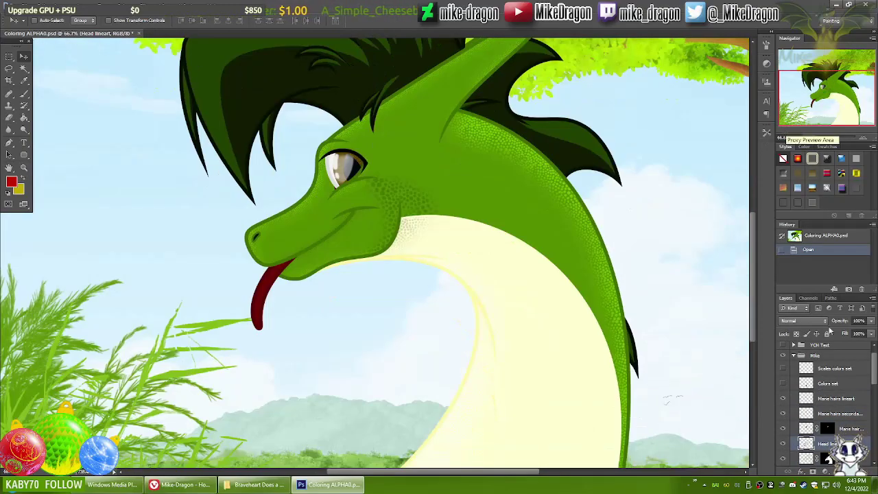
- Merge the mane hair layers into one named Mane hairs and the head layers into one named Head
{"action": "scroll", "coordinate": [842, 379], "scroll_direction": "down", "scroll_amount": 3}
{"action": "left_click", "coordinate": [843, 380]}
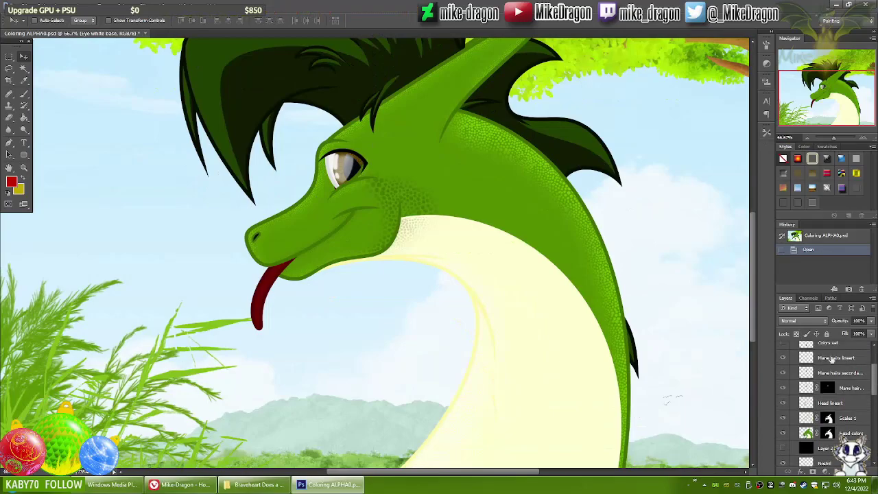
{"action": "key", "text": "ctrl+e"}
{"action": "key", "text": "ctrl+e"}
{"action": "right_click", "coordinate": [821, 371]}
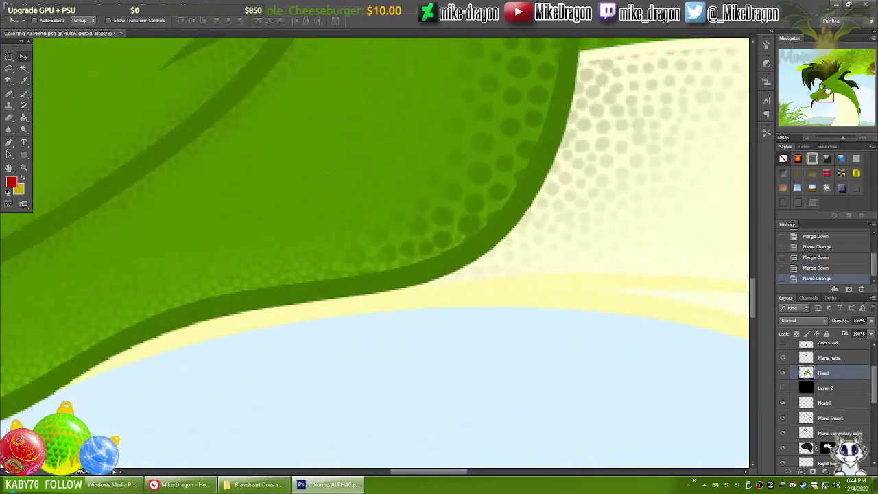
- Select the Nostril layer and soften the edges of the dragon's nostril with the Blur tool
{"action": "scroll", "coordinate": [645, 153], "scroll_direction": "up", "scroll_amount": 4}
{"action": "key", "text": "alt+bracketleft"}
{"action": "key", "text": "alt+bracketleft"}
{"action": "left_click", "coordinate": [395, 194]}
{"action": "key", "text": "ctrl+minus"}
{"action": "key", "text": "ctrl+minus"}
{"action": "key", "text": "ctrl+minus"}
{"action": "key", "text": "ctrl+minus"}
{"action": "key", "text": "ctrl+minus"}
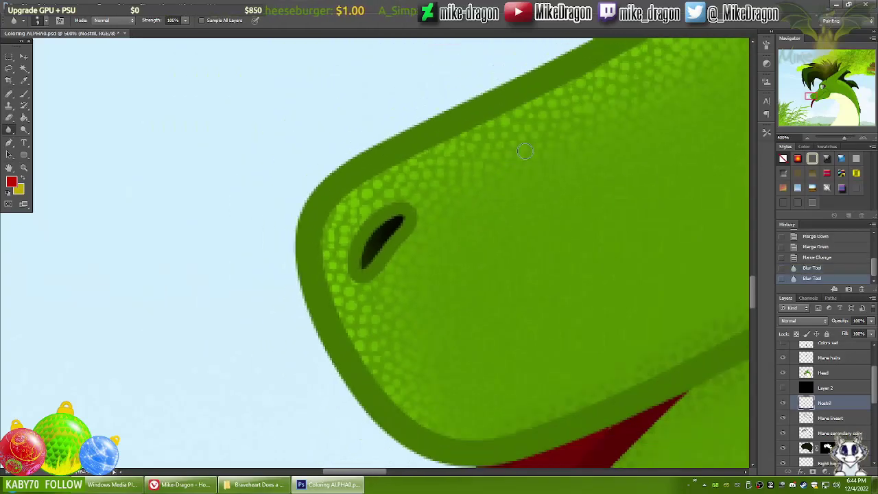
- Merge the mane color and lineart layers into one named Mane and the right horn layers into one named Right horn
{"action": "scroll", "coordinate": [831, 385], "scroll_direction": "down", "scroll_amount": 2}
{"action": "key", "text": "ctrl+0"}
{"action": "right_click", "coordinate": [831, 369]}
{"action": "left_click", "coordinate": [809, 270]}
{"action": "key", "text": "v"}
{"action": "right_click", "coordinate": [821, 308]}
{"action": "left_click", "coordinate": [809, 287]}
{"action": "double_click", "coordinate": [835, 398]}
- Save the document as ALPHA0.psd and save a further version as ALPHA1.psd
{"action": "key", "text": "ctrl+shift+s"}
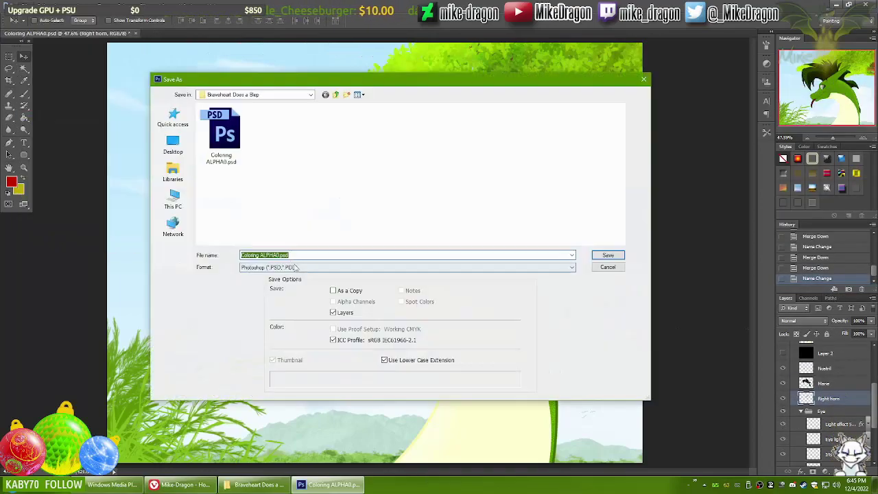
{"action": "key", "text": "Return"}
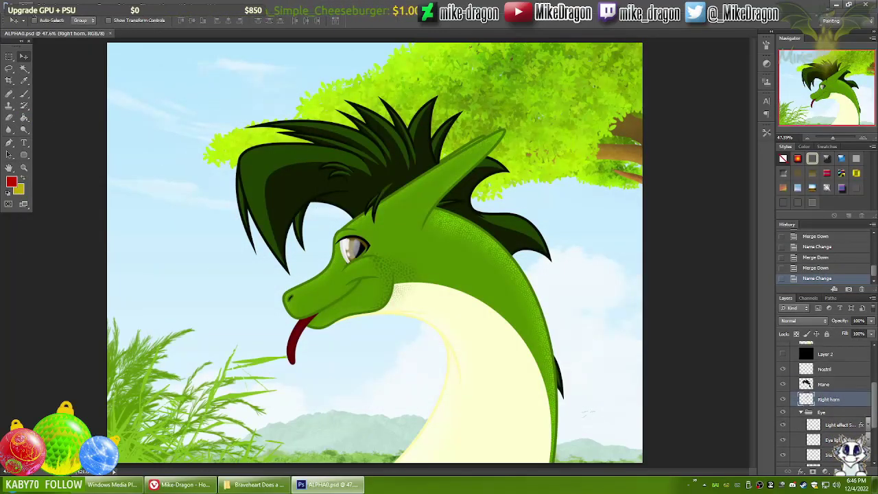
{"action": "key", "text": "ctrl+shift+s"}
{"action": "type", "text": "ALPHA1"}
{"action": "key", "text": "Return"}
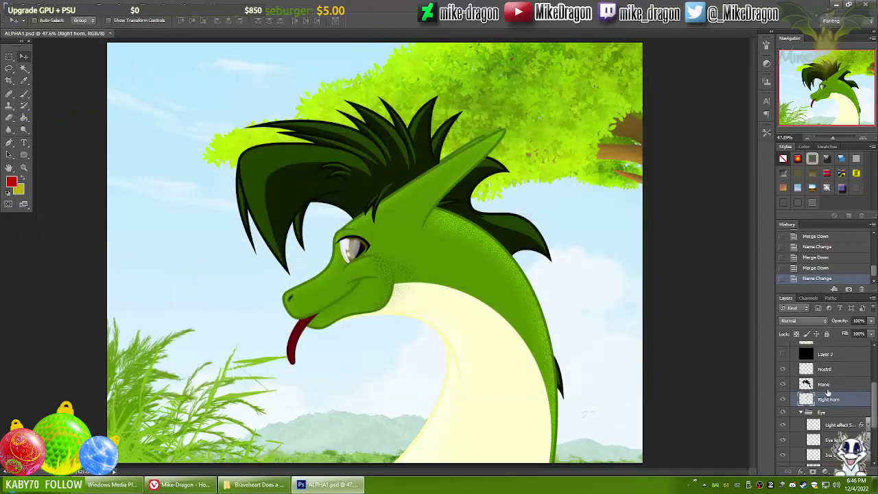
- Lighten the highlights of the Head layer with the Dodge tool, using a soft 300 px brush at 100% exposure on midtones
{"action": "scroll", "coordinate": [836, 390], "scroll_direction": "up", "scroll_amount": 2}
{"action": "left_click", "coordinate": [848, 377]}
{"action": "right_click", "coordinate": [608, 354]}
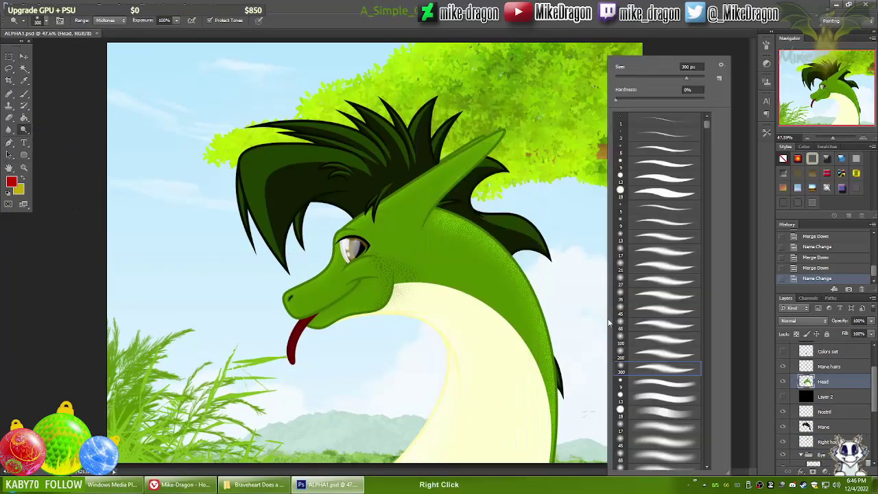
{"action": "right_click", "coordinate": [565, 309]}
{"action": "right_click", "coordinate": [528, 329]}
{"action": "right_click", "coordinate": [521, 357]}
{"action": "right_click", "coordinate": [518, 371]}
{"action": "double_click", "coordinate": [517, 371]}
{"action": "key", "text": "ctrl+plus"}
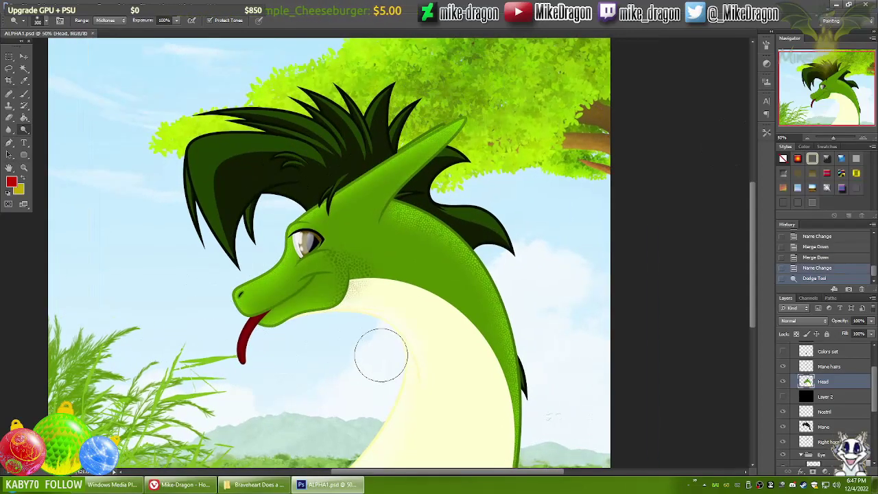
{"action": "scroll", "coordinate": [381, 96], "scroll_direction": "down", "scroll_amount": 1}
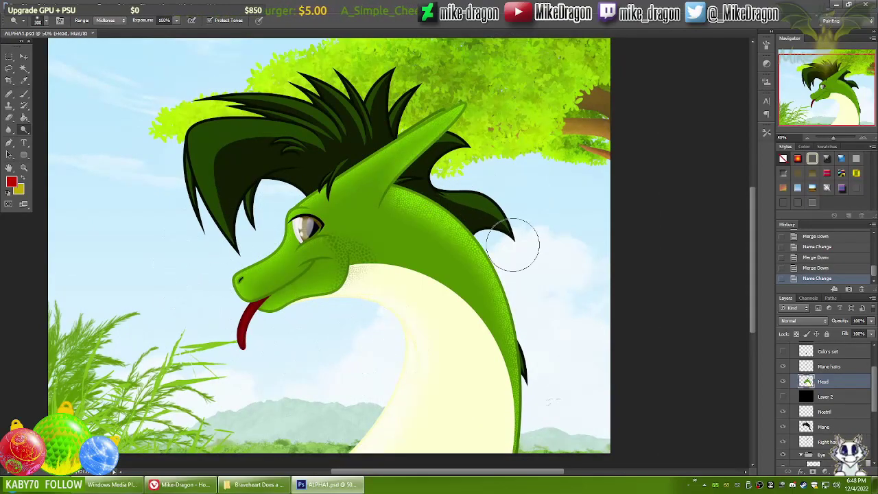
- Darken the head's shadows with a 500 px Burn brush and brighten its highlights with a 300 px Dodge brush at 50% exposure
{"action": "right_click", "coordinate": [610, 321]}
{"action": "double_click", "coordinate": [518, 371]}
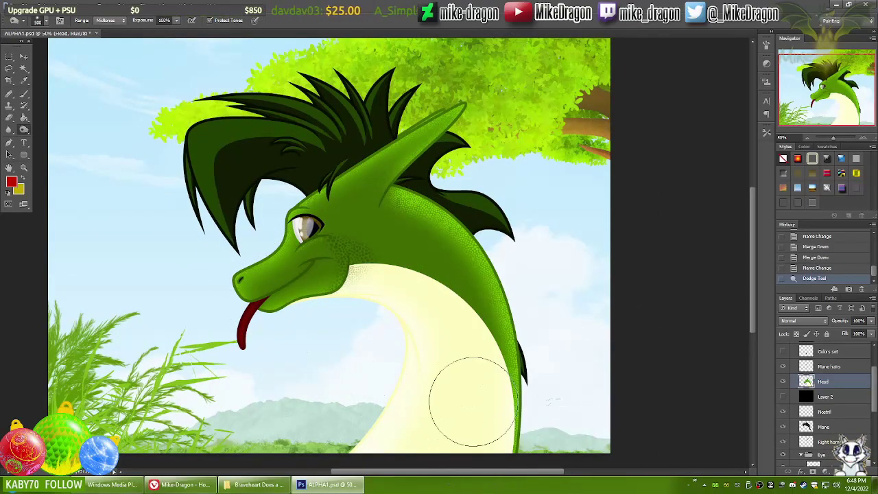
{"action": "right_click", "coordinate": [433, 62]}
{"action": "key", "text": "Return"}
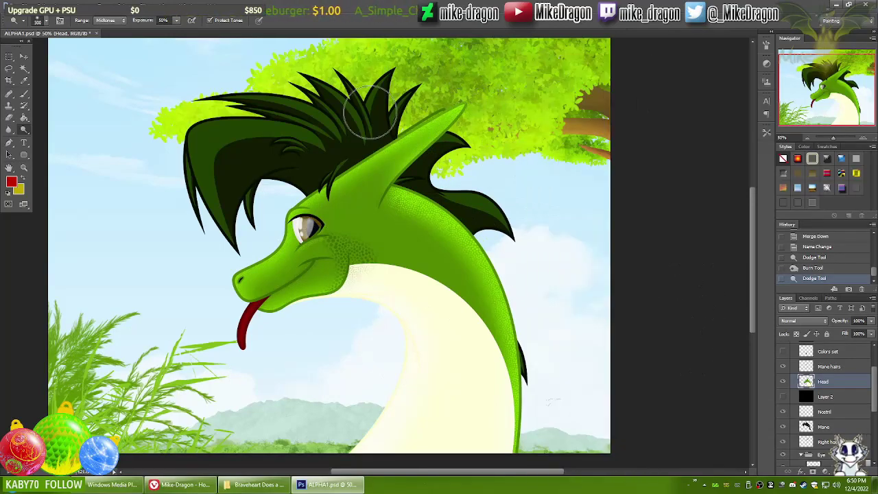
{"action": "left_click", "coordinate": [382, 199]}
{"action": "scroll", "coordinate": [382, 199], "scroll_direction": "up", "scroll_amount": 2}
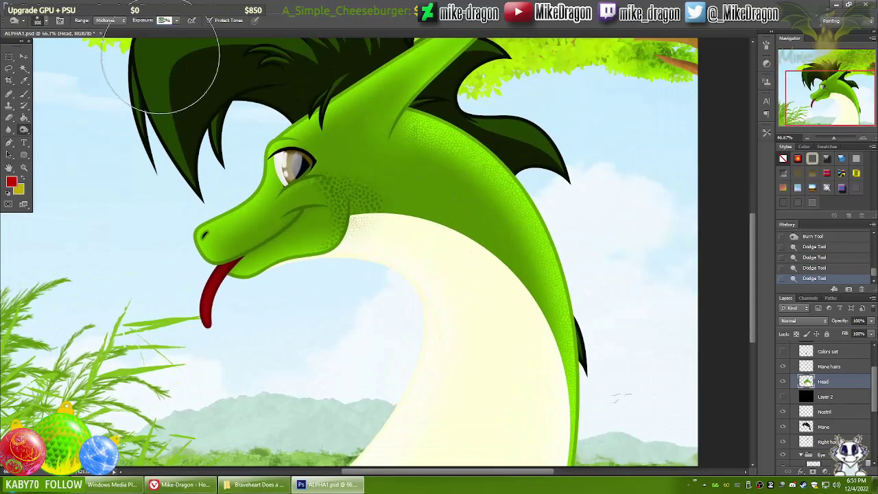
- Deepen the shadows on the dragon's head and neck with the Burn tool
{"action": "right_click", "coordinate": [336, 57]}
{"action": "left_click", "coordinate": [412, 25]}
{"action": "right_click", "coordinate": [346, 295]}
{"action": "double_click", "coordinate": [402, 356]}
{"action": "mouse_move", "coordinate": [385, 306]}
{"action": "left_mouse_down"}
{"action": "mouse_move", "coordinate": [436, 370]}
{"action": "mouse_move", "coordinate": [436, 385]}
{"action": "left_mouse_up"}
{"action": "key", "text": "ctrl+minus"}
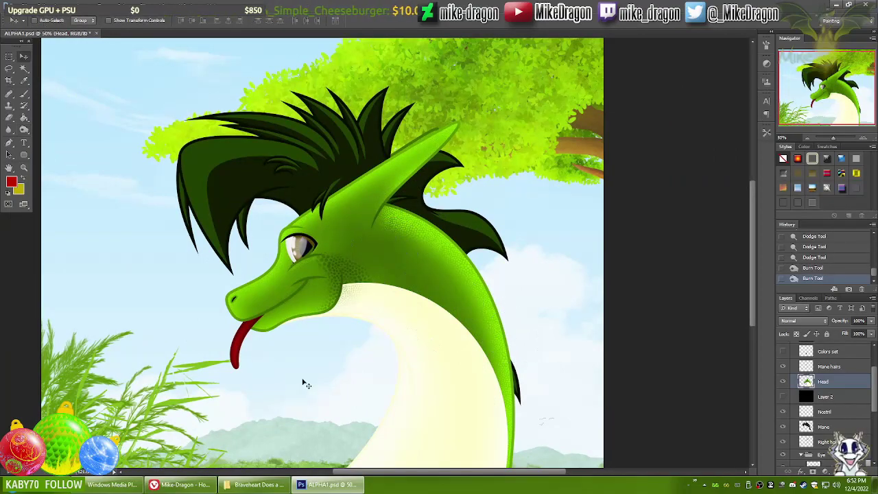
- Open the gray YCH dragon picture in Paint and FINAL.psd in Photoshop as shading references
{"action": "key", "text": "ctrl+plus"}
{"action": "key", "text": "ctrl+plus"}
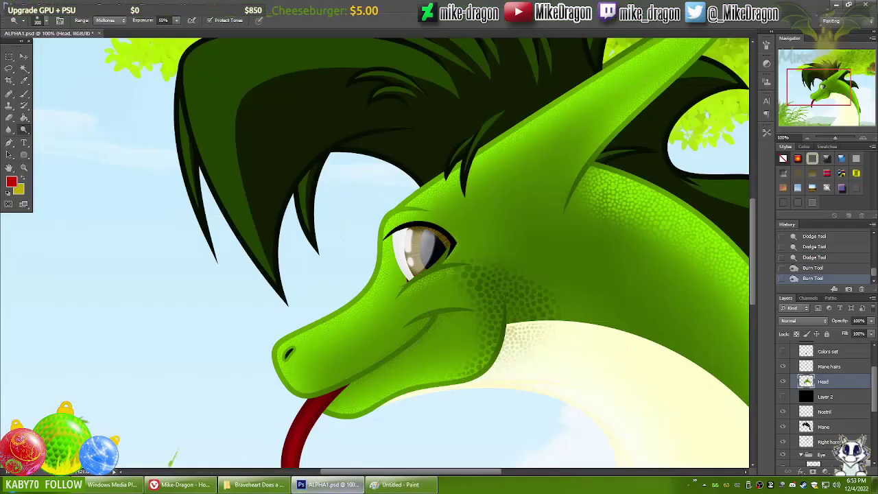
{"action": "key", "text": "ctrl+o"}
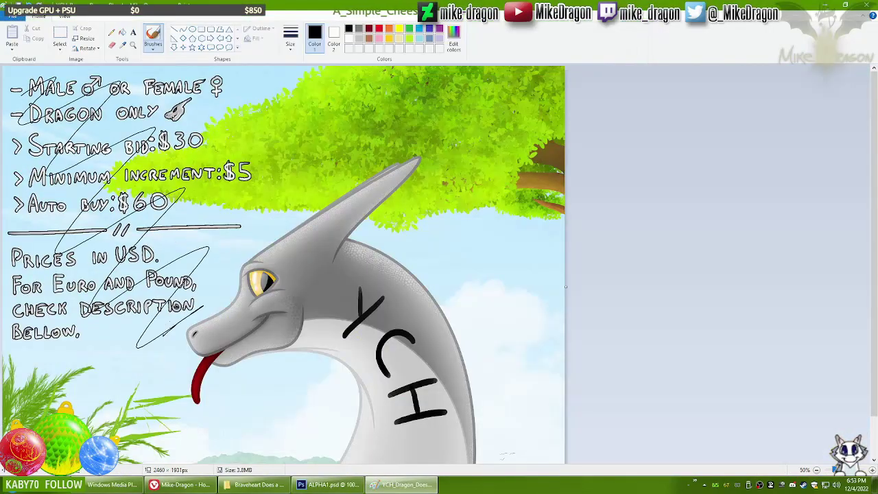
{"action": "key", "text": "ctrl+o"}
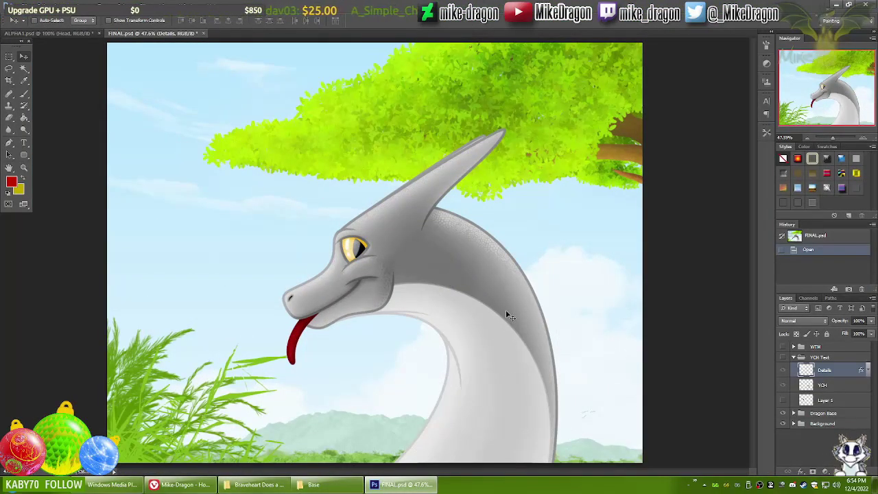
- Compare the green dragon's shading in ALPHA1.psd with the gray base dragon in FINAL.psd
{"action": "key", "text": "ctrl+Tab"}
{"action": "key", "text": "ctrl+Tab"}
{"action": "key", "text": "ctrl+Tab"}
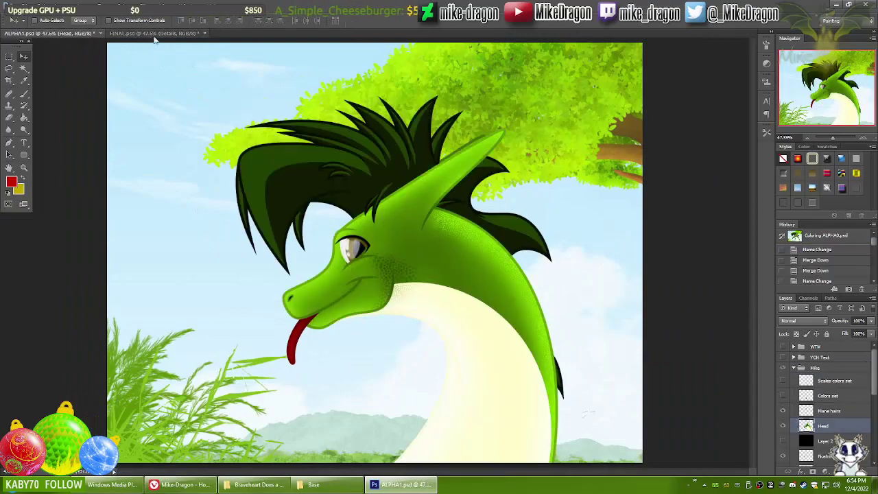
{"action": "key", "text": "ctrl+Tab"}
{"action": "key", "text": "ctrl+Tab"}
{"action": "key", "text": "ctrl+Tab"}
{"action": "key", "text": "ctrl+Tab"}
{"action": "key", "text": "ctrl+1"}
{"action": "key", "text": "ctrl+Tab"}
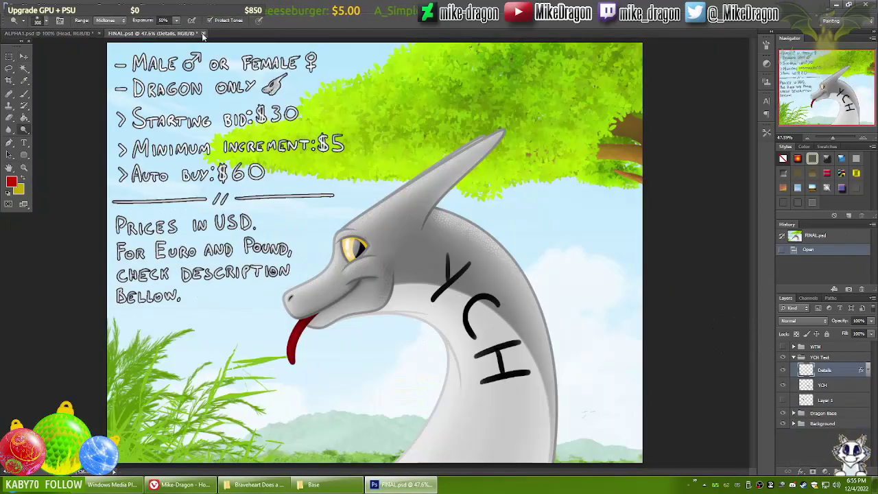
- Brighten the dragon's snout on the Head layer of ALPHA1.psd with the Dodge tool, using a soft 100 px brush at 50% exposure
{"action": "key", "text": "ctrl+Tab"}
{"action": "key", "text": "o"}
{"action": "key", "text": "ctrl+0"}
{"action": "key", "text": "ctrl+1"}
{"action": "right_click", "coordinate": [416, 259]}
{"action": "key", "text": "Escape"}
{"action": "right_click", "coordinate": [417, 291]}
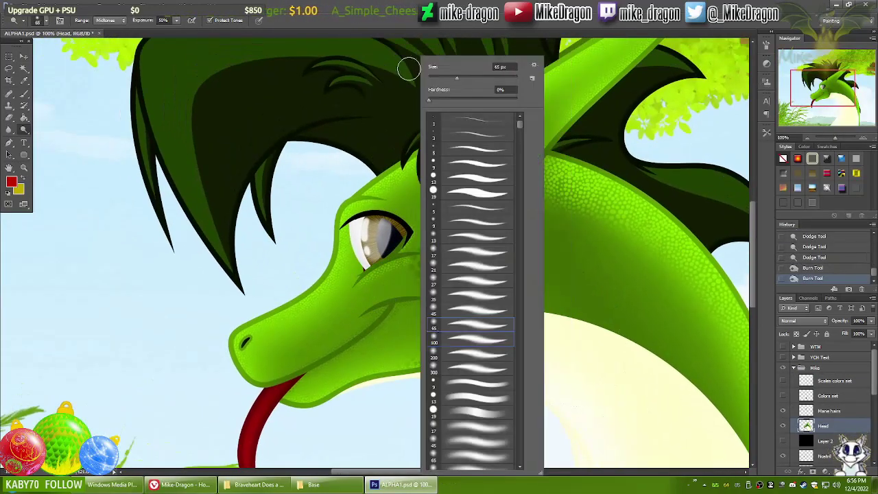
{"action": "key", "text": "Escape"}
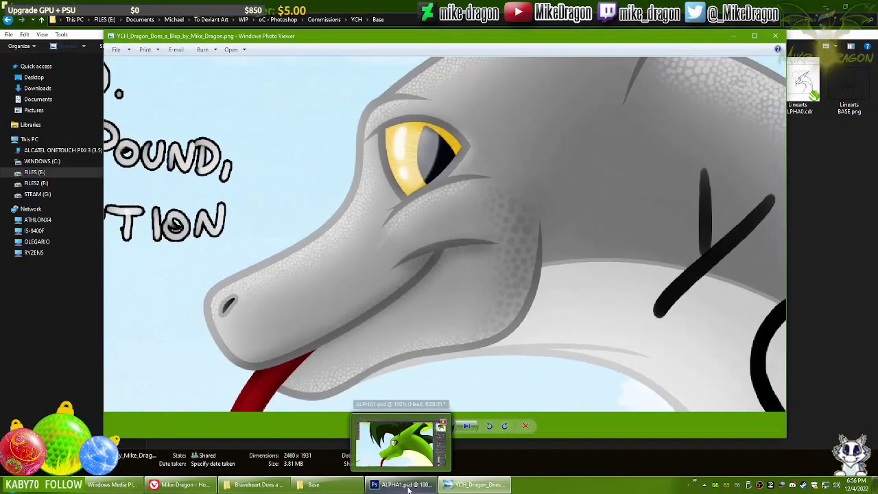
{"action": "left_click", "coordinate": [401, 484]}
{"action": "key", "text": "Escape"}
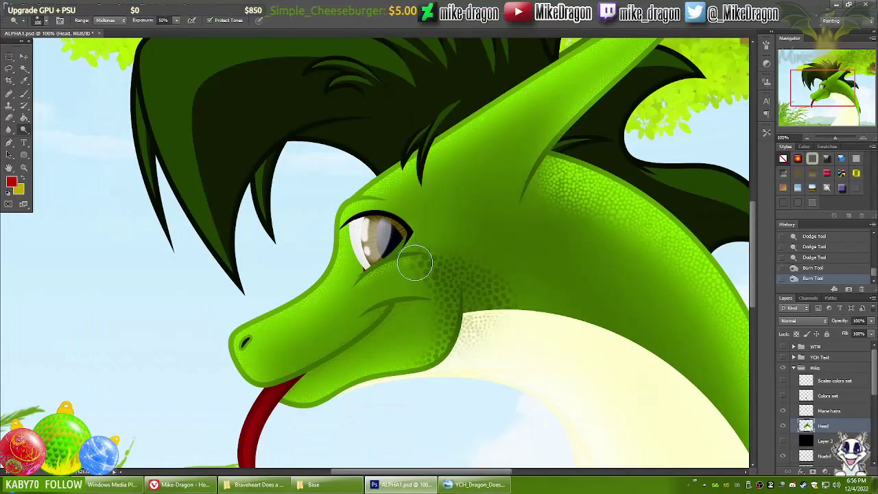
{"action": "right_click", "coordinate": [404, 260]}
{"action": "key", "text": "Return"}
{"action": "mouse_move", "coordinate": [353, 299]}
{"action": "left_mouse_down"}
{"action": "mouse_move", "coordinate": [370, 288]}
{"action": "mouse_move", "coordinate": [360, 278]}
{"action": "left_mouse_up"}
{"action": "key", "text": "ctrl+minus"}
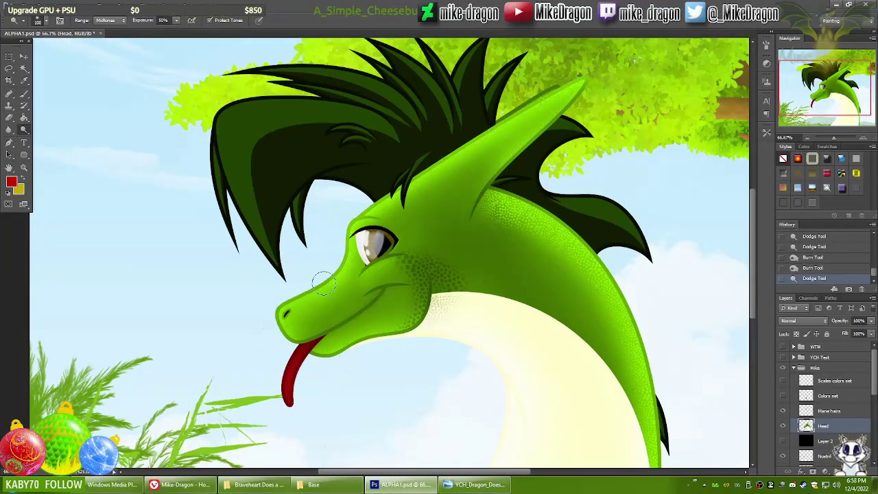
- Brighten the dragon's head, jaw and neck on the Head layer with the Dodge tool at 50% exposure
{"action": "mouse_move", "coordinate": [315, 363]}
{"action": "left_mouse_down"}
{"action": "mouse_move", "coordinate": [396, 346]}
{"action": "mouse_move", "coordinate": [365, 275]}
{"action": "left_mouse_up"}
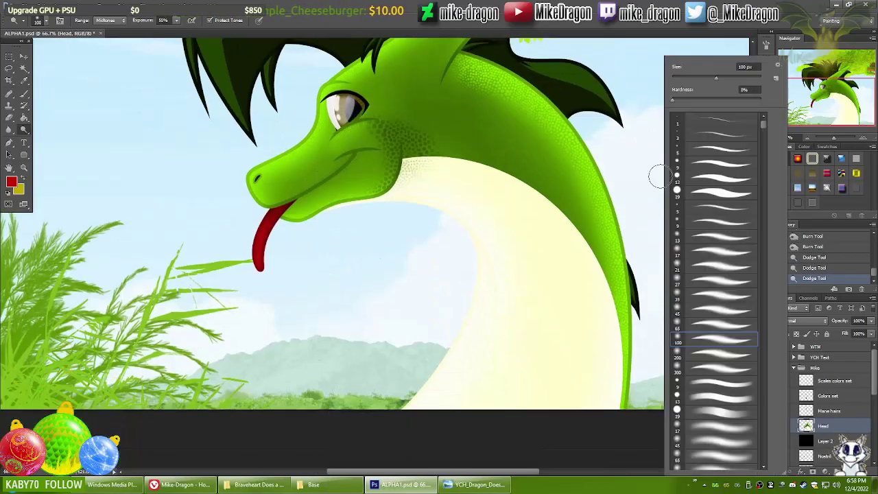
{"action": "left_click_drag", "start_coordinate": [402, 239], "coordinate": [447, 314]}
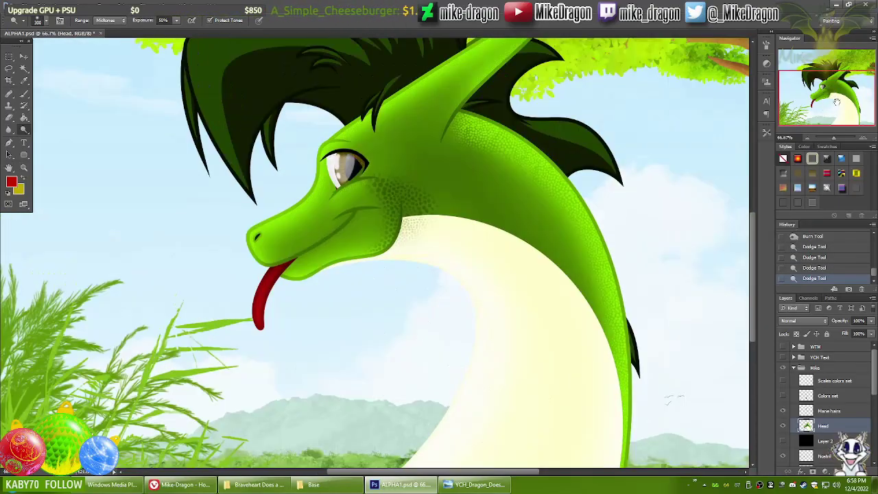
{"action": "left_click_drag", "start_coordinate": [652, 72], "coordinate": [528, 120]}
{"action": "right_click", "coordinate": [528, 120]}
{"action": "key", "text": "Escape"}
{"action": "left_click_drag", "start_coordinate": [402, 111], "coordinate": [485, 215]}
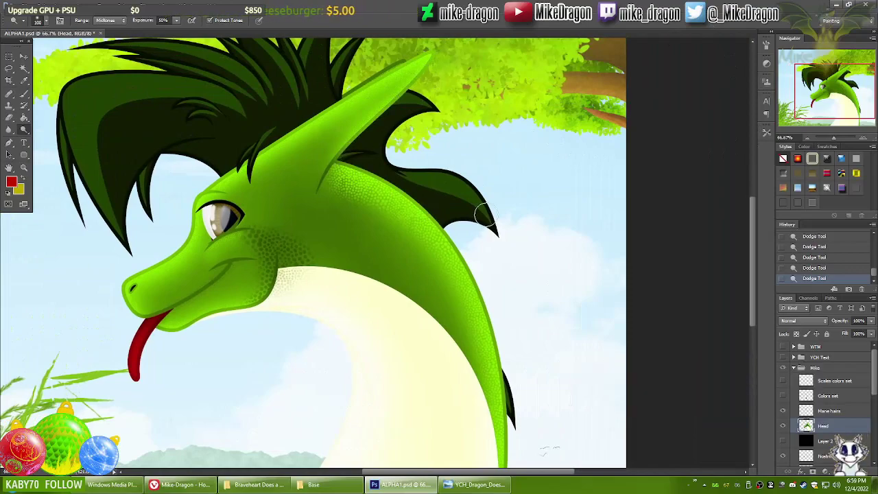
- Darken the shaded area around the cheek scales and neck with the Burn tool, using a soft 200 px brush
{"action": "key", "text": "ctrl+minus"}
{"action": "mouse_move", "coordinate": [421, 121]}
{"action": "left_mouse_down"}
{"action": "mouse_move", "coordinate": [360, 180]}
{"action": "mouse_move", "coordinate": [426, 231]}
{"action": "mouse_move", "coordinate": [476, 414]}
{"action": "mouse_move", "coordinate": [476, 458]}
{"action": "left_mouse_up"}
{"action": "scroll", "coordinate": [471, 372], "scroll_direction": "left", "scroll_amount": 3}
{"action": "right_click", "coordinate": [399, 242]}
{"action": "key", "text": "Escape"}
{"action": "key", "text": "ctrl+plus"}
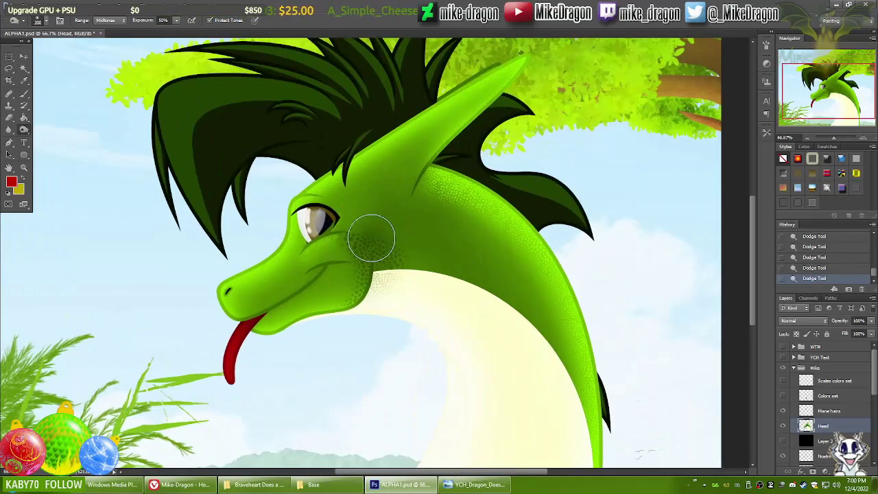
{"action": "left_click_drag", "start_coordinate": [372, 236], "coordinate": [386, 268]}
- Lighten the face and jaw around the cheek scales with the Dodge tool, using a soft 150 px brush
{"action": "key", "text": "ctrl+plus"}
{"action": "right_click", "coordinate": [326, 207]}
{"action": "mouse_move", "coordinate": [327, 206]}
{"action": "left_mouse_down"}
{"action": "mouse_move", "coordinate": [288, 275]}
{"action": "mouse_move", "coordinate": [205, 288]}
{"action": "mouse_move", "coordinate": [175, 326]}
{"action": "left_mouse_up"}
{"action": "right_click", "coordinate": [302, 268]}
{"action": "key", "text": "Escape"}
{"action": "scroll", "coordinate": [441, 274], "scroll_direction": "left", "scroll_amount": 3}
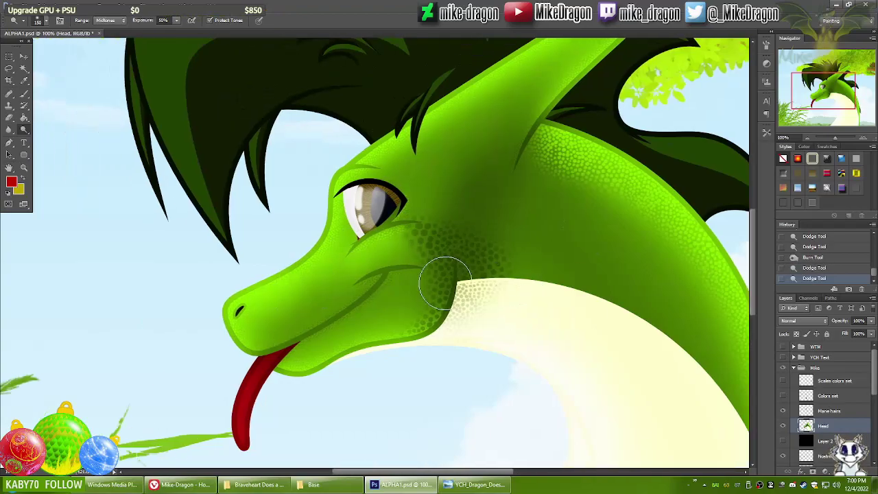
- Try to deepen the shadow on the head and neck with the Burn tool
{"action": "scroll", "coordinate": [441, 275], "scroll_direction": "up", "scroll_amount": 2}
{"action": "scroll", "coordinate": [317, 210], "scroll_direction": "down", "scroll_amount": 3}
{"action": "left_click", "coordinate": [326, 209], "text": "alt"}
{"action": "key", "text": "ctrl+z"}
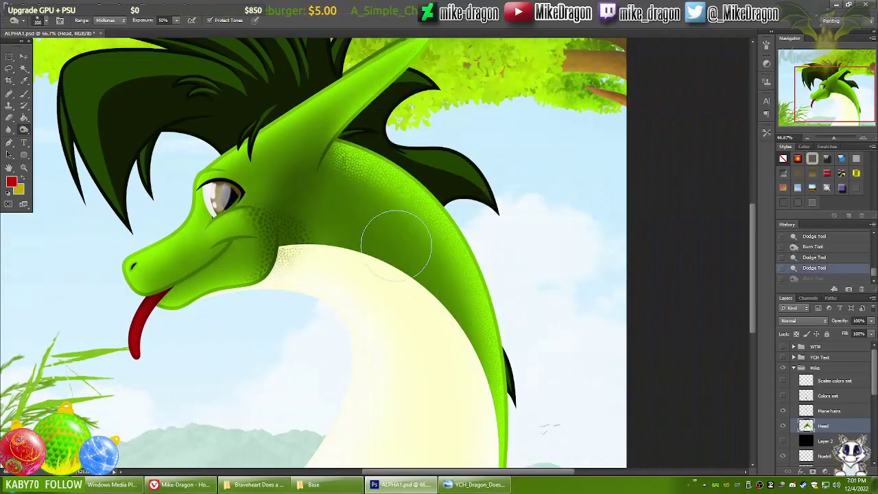
- Compare the green dragon's shading with the gray YCH dragon picture in Windows Photo Viewer
{"action": "scroll", "coordinate": [412, 308], "scroll_direction": "down", "scroll_amount": 2}
{"action": "scroll", "coordinate": [445, 330], "scroll_direction": "left", "scroll_amount": 2}
{"action": "key", "text": "alt+Tab"}
{"action": "scroll", "coordinate": [419, 295], "scroll_direction": "down", "scroll_amount": 2}
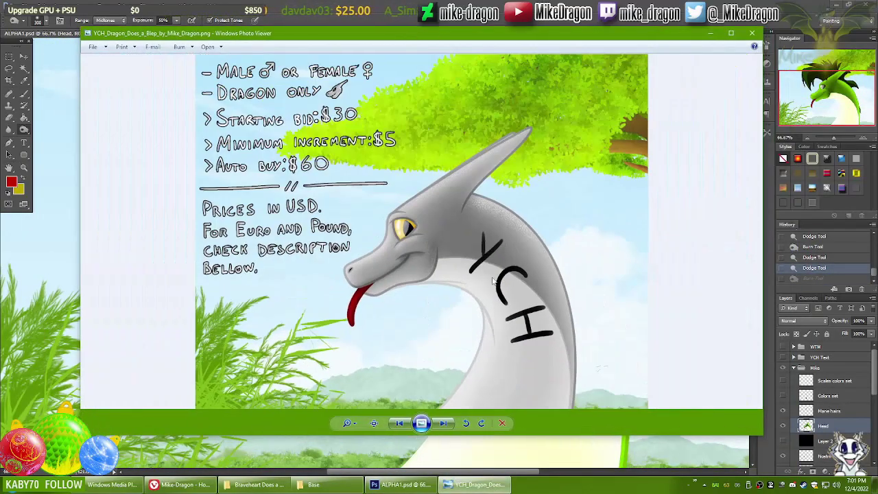
{"action": "scroll", "coordinate": [420, 295], "scroll_direction": "up", "scroll_amount": 2}
{"action": "key", "text": "alt+Tab"}
{"action": "key", "text": "alt+Tab"}
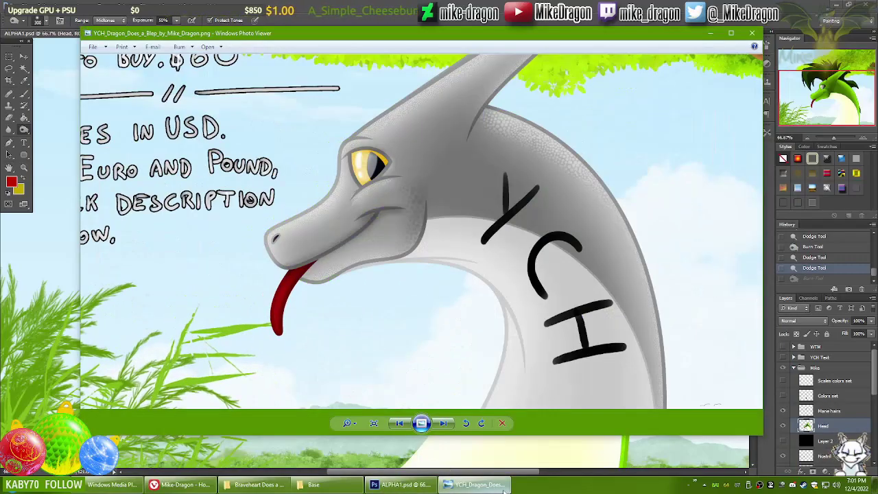
{"action": "left_click", "coordinate": [483, 485]}
{"action": "left_click", "coordinate": [483, 484]}
{"action": "left_click", "coordinate": [483, 485]}
- Try to darken the shadow along the mouth line with the Burn tool, using a soft 45 px brush at 50% exposure
{"action": "scroll", "coordinate": [503, 366], "scroll_direction": "up", "scroll_amount": 2}
{"action": "right_click", "coordinate": [374, 61]}
{"action": "key", "text": "Escape"}
{"action": "scroll", "coordinate": [364, 97], "scroll_direction": "up", "scroll_amount": 2}
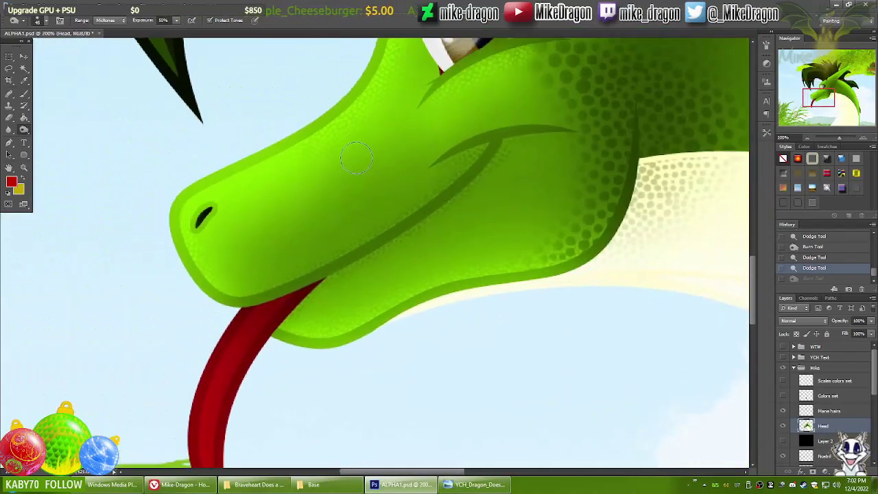
{"action": "mouse_move", "coordinate": [513, 162]}
{"action": "left_mouse_down"}
{"action": "mouse_move", "coordinate": [362, 260]}
{"action": "mouse_move", "coordinate": [233, 326]}
{"action": "mouse_move", "coordinate": [278, 279]}
{"action": "left_mouse_up"}
{"action": "left_click_drag", "start_coordinate": [484, 130], "coordinate": [411, 192]}
{"action": "left_click_drag", "start_coordinate": [459, 172], "coordinate": [291, 298]}
{"action": "key", "text": "ctrl+minus"}
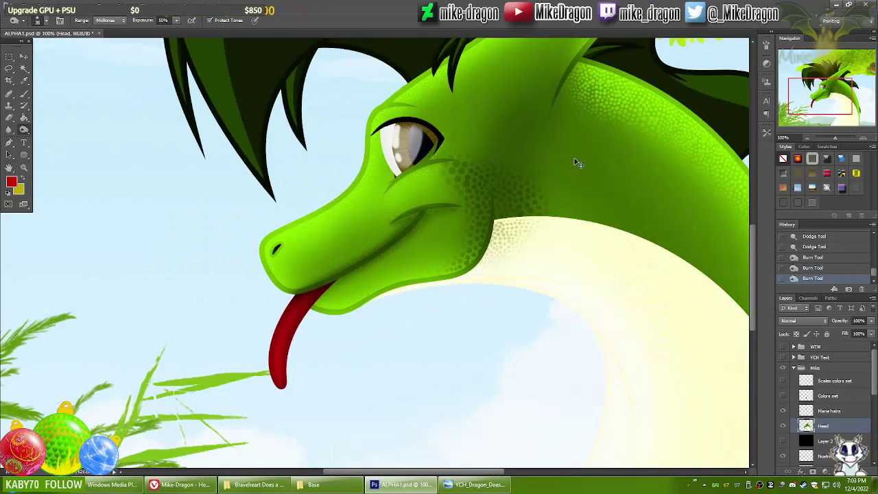
{"action": "key", "text": "ctrl+alt+z"}
- Darken the shadow along the mouth line with the Burn tool at 20% exposure, checking it against the gray YCH picture
{"action": "key", "text": "2"}
{"action": "key", "text": "ctrl+plus"}
{"action": "key", "text": "ctrl+alt+z"}
{"action": "mouse_move", "coordinate": [535, 161]}
{"action": "left_mouse_down"}
{"action": "mouse_move", "coordinate": [446, 198]}
{"action": "mouse_move", "coordinate": [223, 322]}
{"action": "left_mouse_up"}
{"action": "key", "text": "ctrl+minus"}
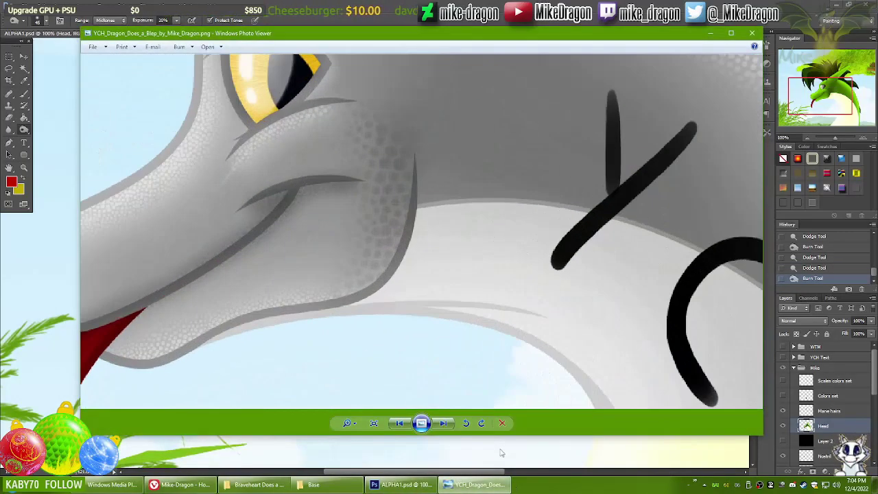
{"action": "key", "text": "ctrl+plus"}
{"action": "left_click_drag", "start_coordinate": [416, 190], "coordinate": [508, 172]}
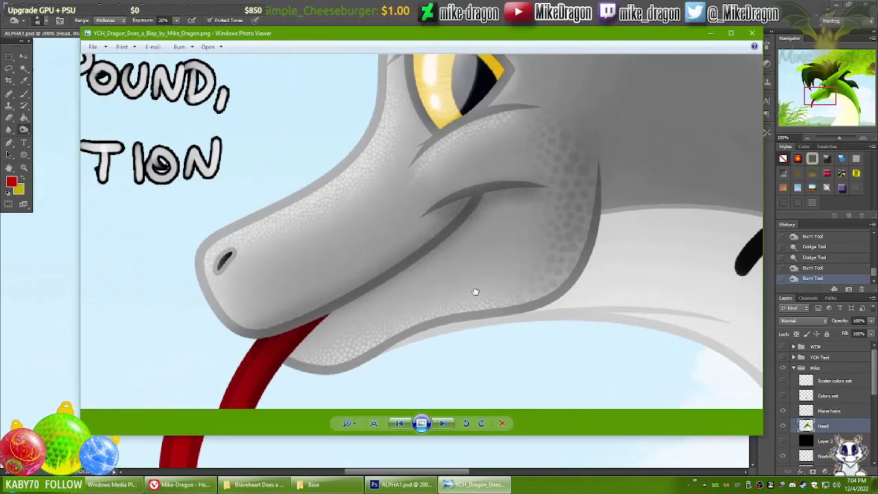
{"action": "key", "text": "ctrl+minus"}
- Add a new layer above the Head layer and place a first Pen path point by the hair strands over the horn's base
{"action": "mouse_move", "coordinate": [820, 96]}
{"action": "left_mouse_down"}
{"action": "mouse_move", "coordinate": [810, 81]}
{"action": "mouse_move", "coordinate": [825, 85]}
{"action": "left_mouse_up"}
{"action": "key", "text": "ctrl+shift+alt+n"}
{"action": "key", "text": "p"}
{"action": "scroll", "coordinate": [386, 187], "scroll_direction": "up", "scroll_amount": 2}
{"action": "left_click", "coordinate": [366, 195]}
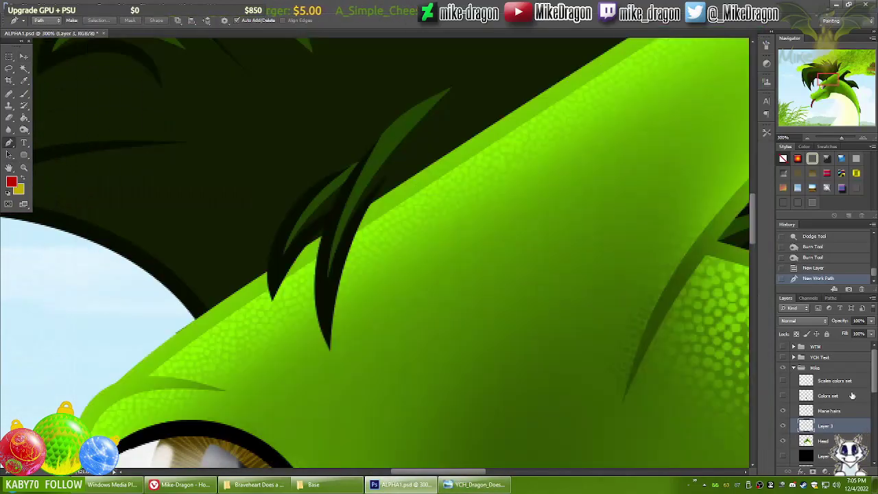
- Clean up the Right horn layer with the Eraser
{"action": "scroll", "coordinate": [823, 397], "scroll_direction": "down", "scroll_amount": 2}
{"action": "left_click", "coordinate": [828, 428]}
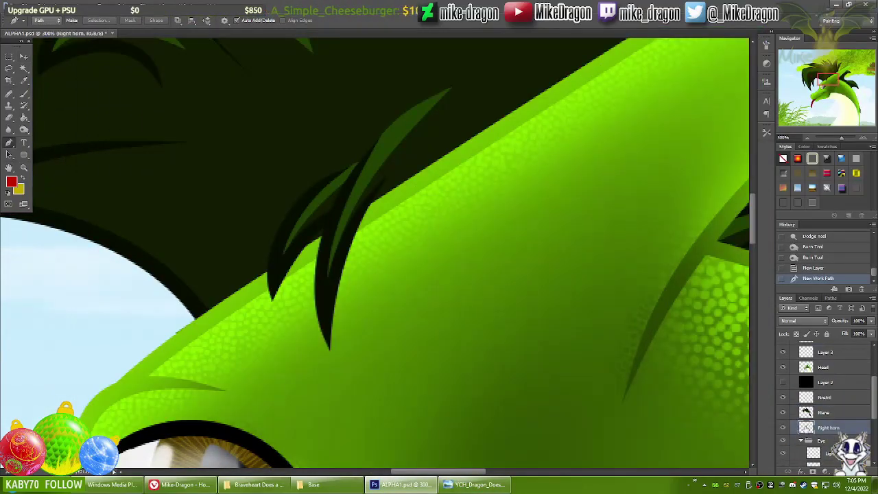
{"action": "key", "text": "e"}
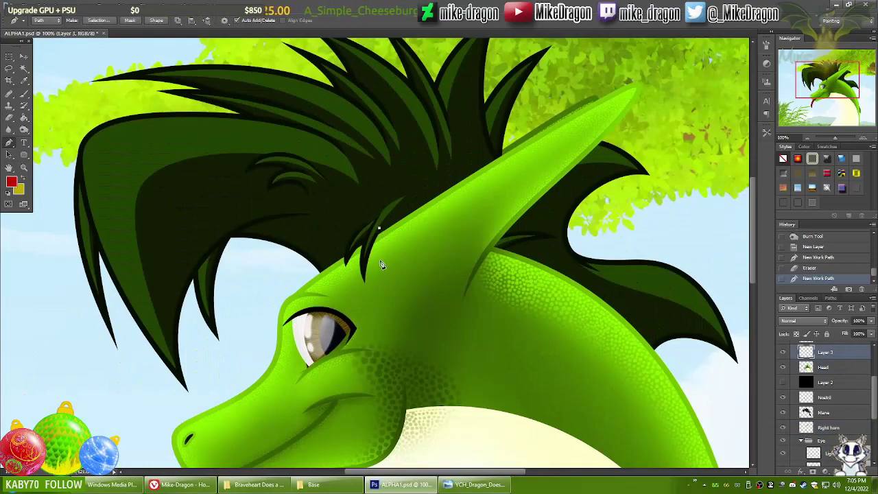
- Draw a strand-shaped Pen path beside the mane hairs on Layer 3 and paint its selection black
{"action": "left_click", "coordinate": [406, 215]}
{"action": "key", "text": "ctrl+plus"}
{"action": "key", "text": "ctrl+plus"}
{"action": "left_click_drag", "start_coordinate": [410, 269], "coordinate": [428, 243]}
{"action": "left_click_drag", "start_coordinate": [464, 105], "coordinate": [458, 136]}
{"action": "right_click", "coordinate": [439, 140]}
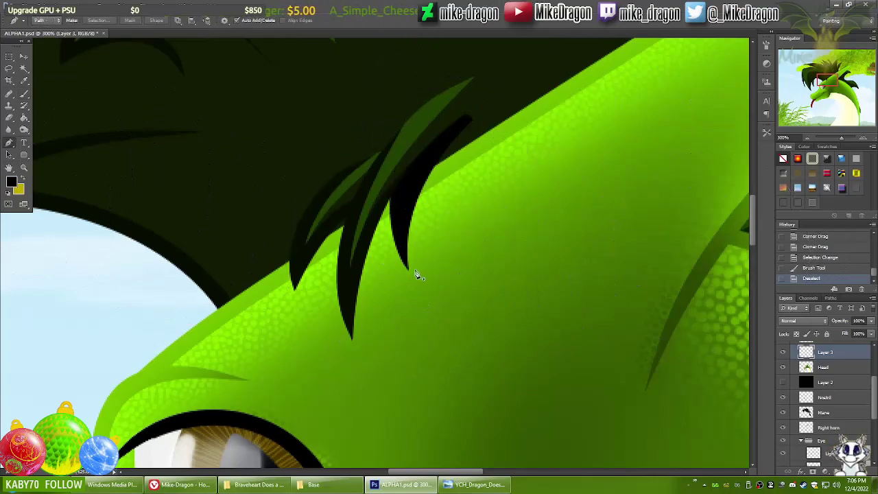
- Outline the excess on the outer side of the black strand with a Pen path and erase it to curve the edge
{"action": "left_click", "coordinate": [412, 269]}
{"action": "left_click", "coordinate": [475, 82]}
{"action": "left_click", "coordinate": [573, 156]}
{"action": "left_click", "coordinate": [412, 269]}
{"action": "left_click_drag", "start_coordinate": [412, 270], "coordinate": [388, 180], "text": "alt"}
{"action": "key", "text": "ctrl+Return"}
{"action": "key", "text": "e"}
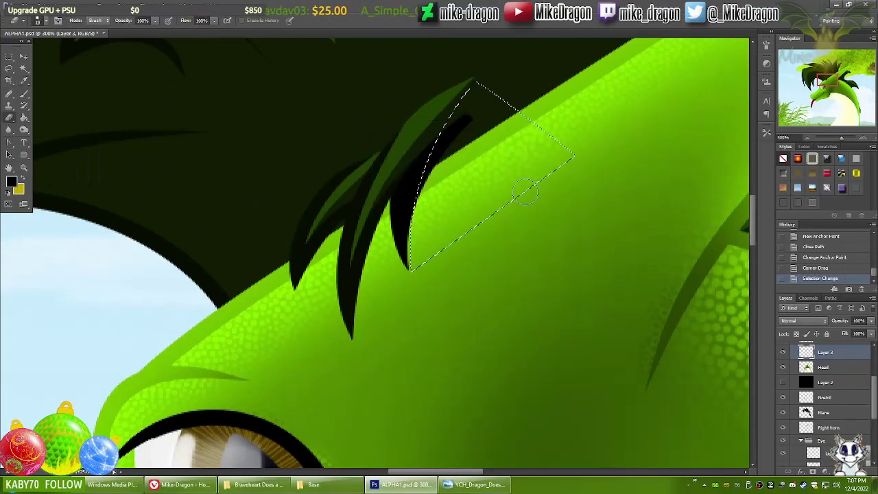
{"action": "left_click_drag", "start_coordinate": [525, 192], "coordinate": [545, 201]}
{"action": "key", "text": "ctrl+d"}
- Set the strand layer's opacity to 20% and rename it Mane hair shadow 20%
{"action": "key", "text": "ctrl+1"}
{"action": "left_click_drag", "start_coordinate": [840, 320], "coordinate": [857, 321]}
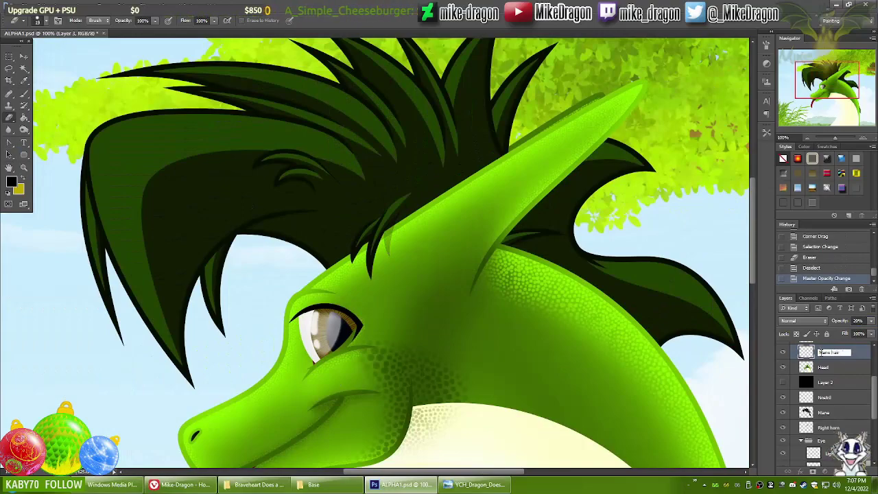
{"action": "key", "text": "Return"}
{"action": "scroll", "coordinate": [356, 226], "scroll_direction": "down", "scroll_amount": 2}
- Add a second shadow between the two hair strands by outlining it with a curved Pen path and painting the selection black
{"action": "scroll", "coordinate": [353, 209], "scroll_direction": "up", "scroll_amount": 5}
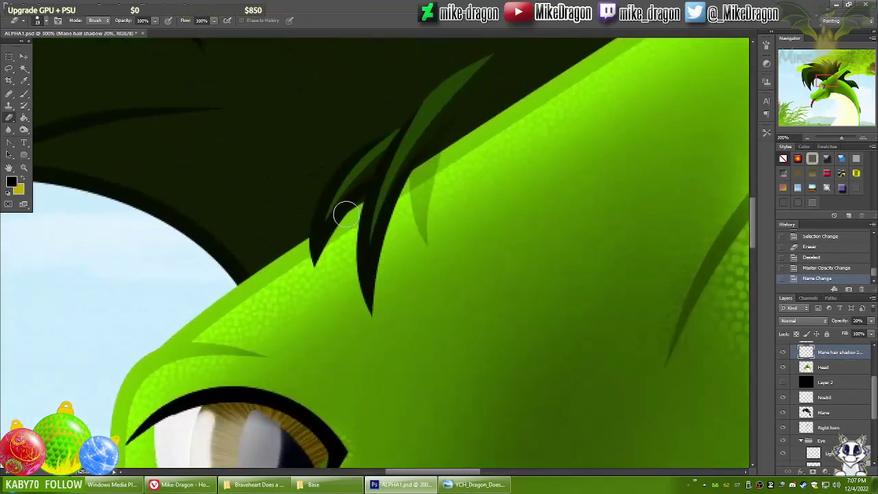
{"action": "key", "text": "p"}
{"action": "left_click", "coordinate": [367, 175]}
{"action": "left_click", "coordinate": [405, 147]}
{"action": "left_click", "coordinate": [367, 176]}
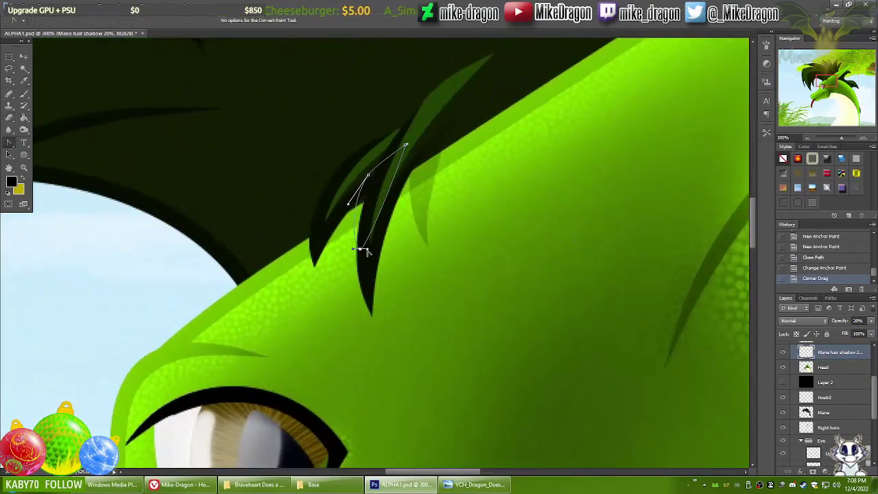
{"action": "key", "text": "ctrl+Return"}
{"action": "key", "text": "b"}
{"action": "left_click_drag", "start_coordinate": [363, 199], "coordinate": [386, 169]}
{"action": "key", "text": "ctrl+d"}
- Lighten the front of the mane on the Mane layer with the Dodge tool at 100% exposure and a large soft brush
{"action": "key", "text": "ctrl+1"}
{"action": "mouse_move", "coordinate": [823, 81]}
{"action": "left_mouse_down"}
{"action": "mouse_move", "coordinate": [823, 96]}
{"action": "mouse_move", "coordinate": [816, 70]}
{"action": "left_mouse_up"}
{"action": "key", "text": "ctrl+minus"}
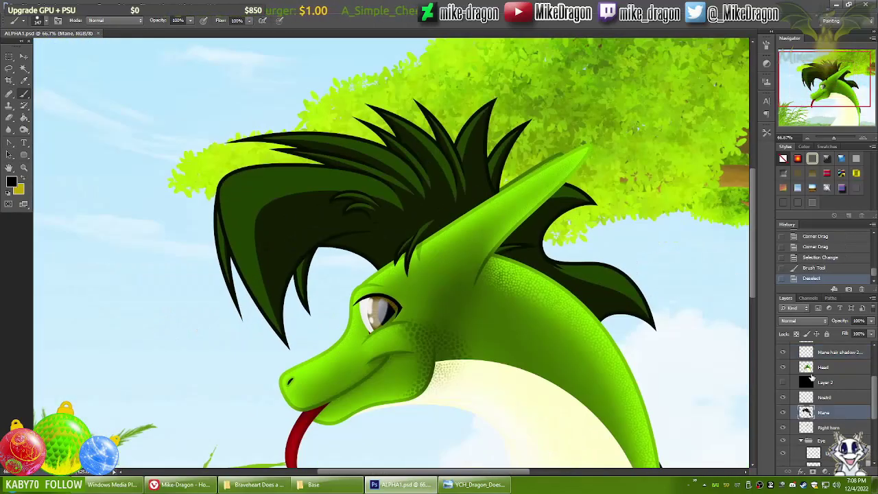
{"action": "key", "text": "o"}
{"action": "key", "text": "ctrl+minus"}
{"action": "right_click", "coordinate": [495, 353]}
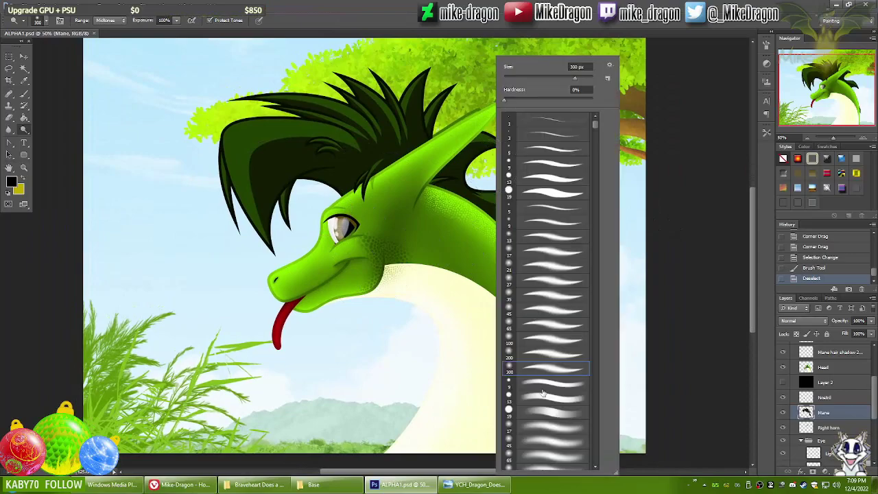
{"action": "left_click", "coordinate": [252, 178]}
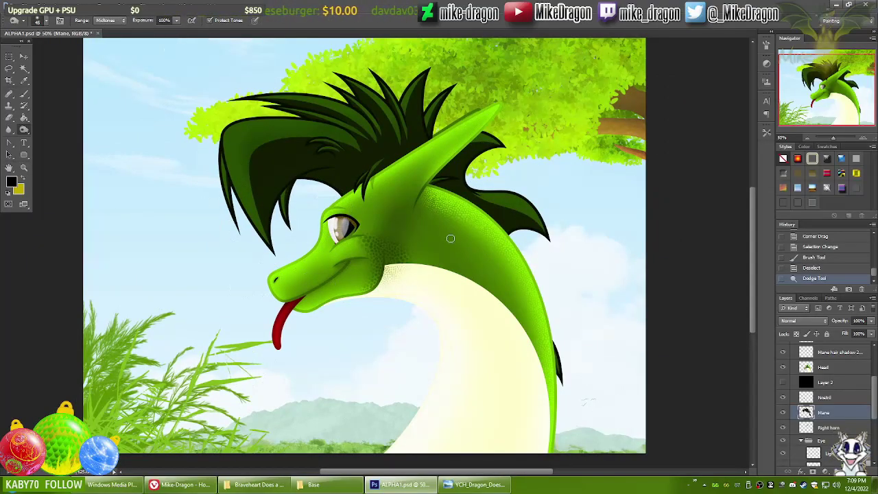
- Enlarge the Burn brush and darken part of the mane on the Mane layer
{"action": "key", "text": "]"}
{"action": "key", "text": "]"}
{"action": "key", "text": "]"}
{"action": "key", "text": "]"}
{"action": "key", "text": "]"}
{"action": "key", "text": "]"}
{"action": "key", "text": "]"}
{"action": "key", "text": "]"}
{"action": "key", "text": "]"}
{"action": "key", "text": "]"}
{"action": "left_click", "coordinate": [504, 106], "text": "alt"}
- Brighten the mane's green locks with the Dodge tool at 50% exposure, using large soft brushes such as 250 px
{"action": "key", "text": "5"}
{"action": "right_click", "coordinate": [504, 106]}
{"action": "left_click", "coordinate": [539, 418]}
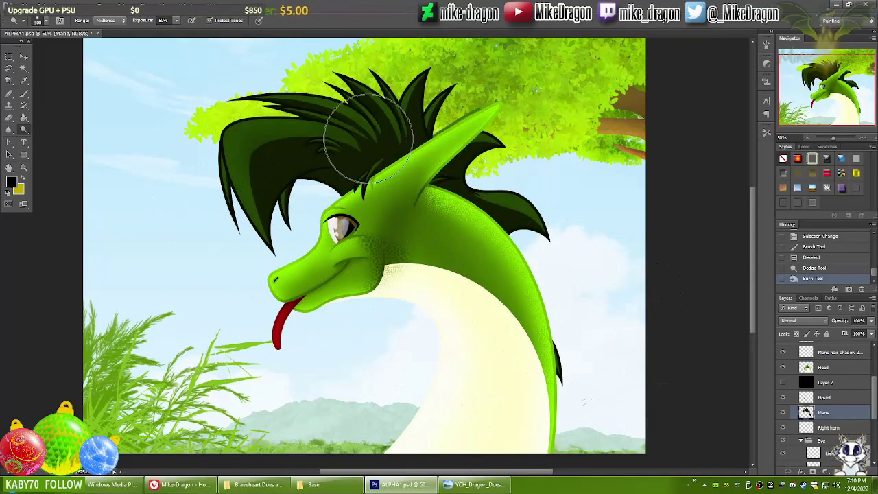
{"action": "left_click", "coordinate": [582, 279], "text": "alt"}
{"action": "right_click", "coordinate": [399, 329]}
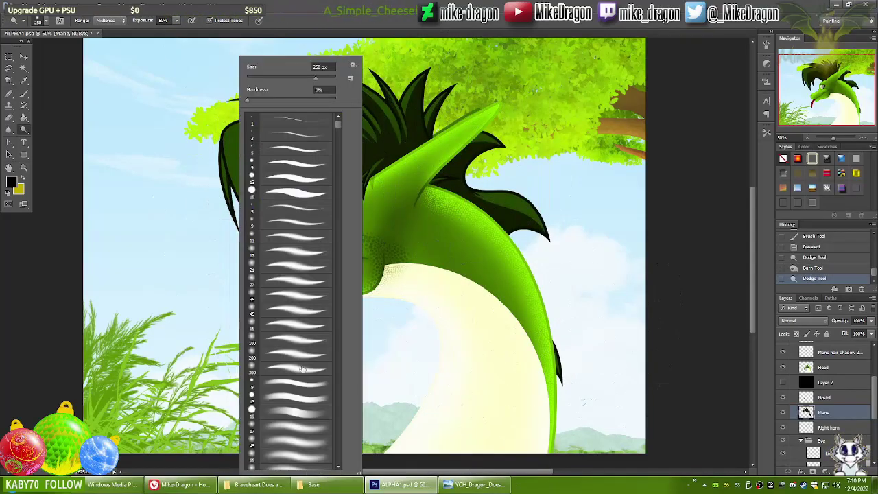
{"action": "double_click", "coordinate": [282, 354]}
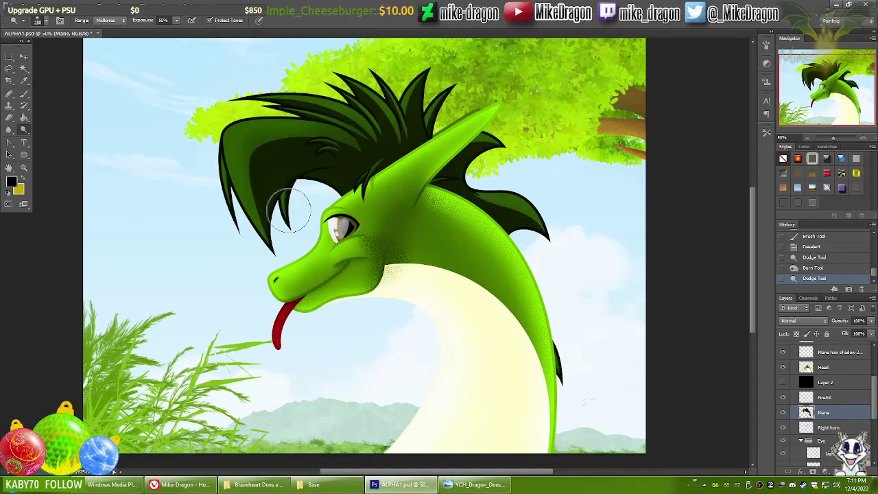
{"action": "left_click", "coordinate": [299, 240]}
{"action": "right_click", "coordinate": [480, 370]}
{"action": "double_click", "coordinate": [511, 369]}
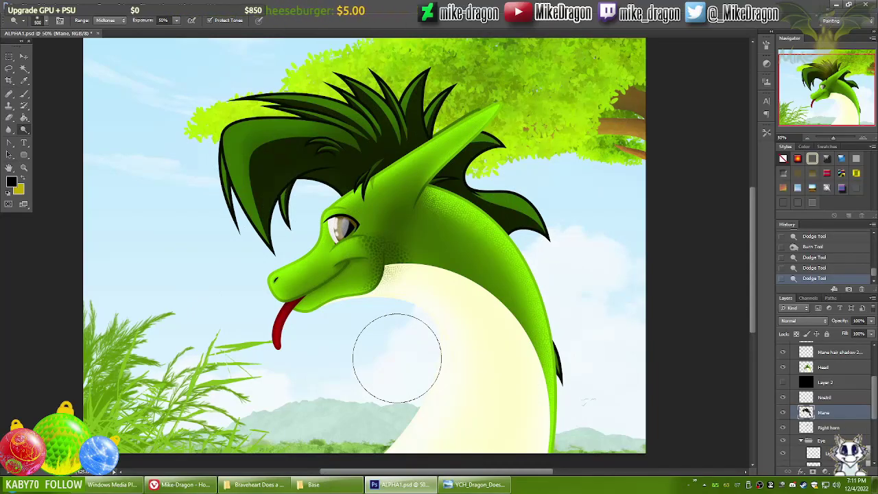
- Darken the mane's roots near the horn with the Burn tool, using a soft 300 px brush at 50% exposure
{"action": "scroll", "coordinate": [398, 357], "scroll_direction": "up", "scroll_amount": 3}
{"action": "scroll", "coordinate": [673, 92], "scroll_direction": "down", "scroll_amount": 3}
{"action": "key", "text": "0"}
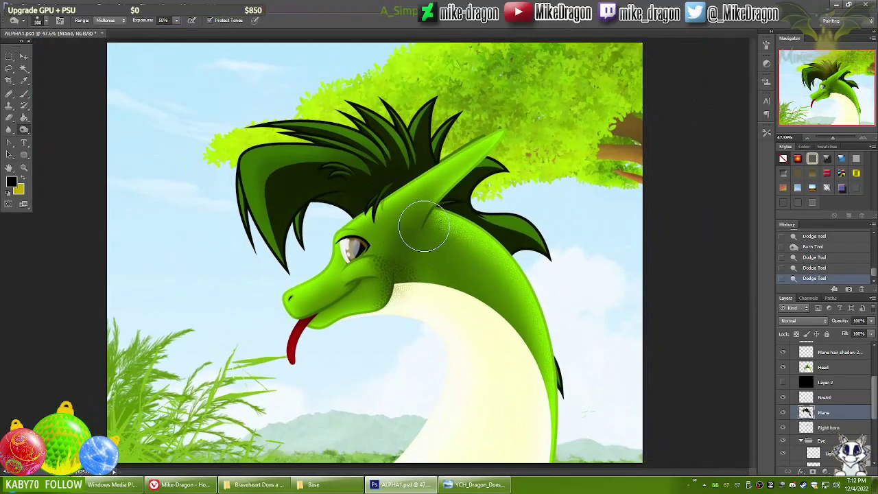
{"action": "left_click", "coordinate": [424, 227], "text": "alt"}
{"action": "scroll", "coordinate": [425, 226], "scroll_direction": "up", "scroll_amount": 4}
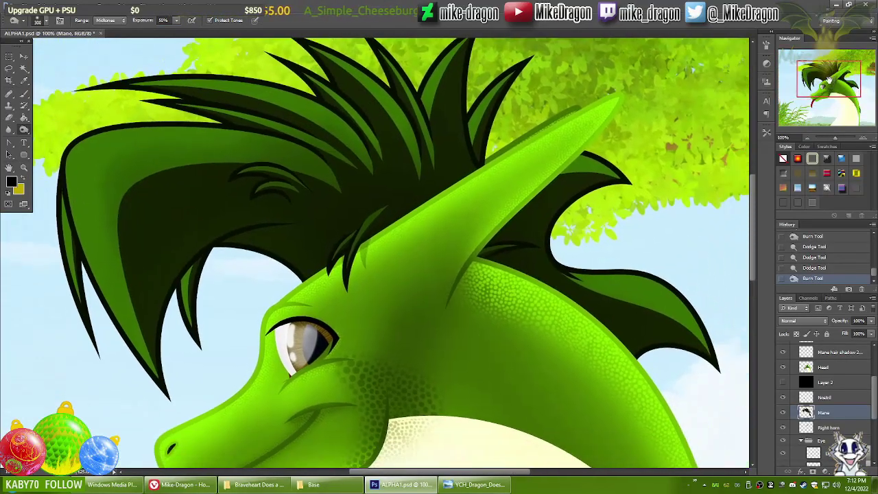
- Shade the small hair strands over the horn's base on the Mane hairs layer with the Dodge and Burn tools
{"action": "scroll", "coordinate": [833, 427], "scroll_direction": "up", "scroll_amount": 2}
{"action": "left_click", "coordinate": [829, 400]}
{"action": "key", "text": "0"}
{"action": "right_click", "coordinate": [333, 226]}
{"action": "left_click", "coordinate": [312, 278]}
{"action": "right_click", "coordinate": [423, 265]}
{"action": "double_click", "coordinate": [424, 312]}
{"action": "left_click", "coordinate": [323, 264], "text": "alt"}
{"action": "left_click", "coordinate": [384, 219]}
- Brighten the small strands on the Mane hairs layer with the Dodge tool at 50% exposure
{"action": "key", "text": "5"}
{"action": "scroll", "coordinate": [529, 238], "scroll_direction": "up", "scroll_amount": 2}
{"action": "right_click", "coordinate": [529, 237]}
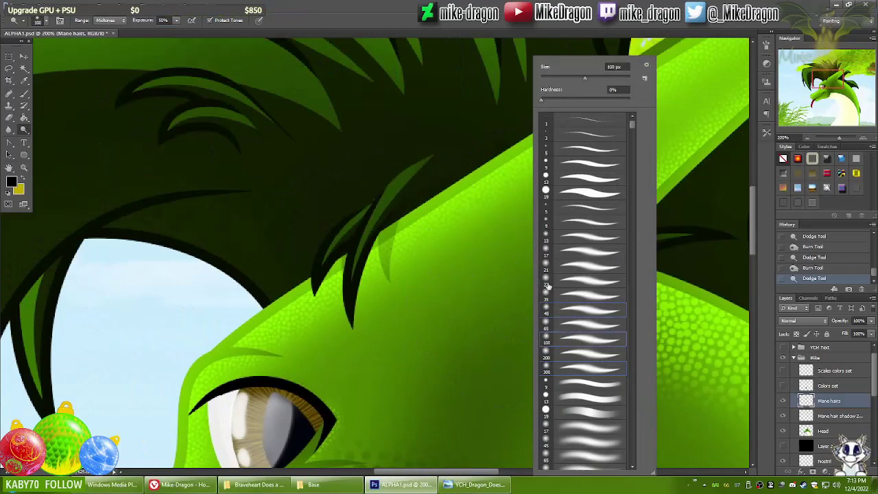
{"action": "left_click", "coordinate": [441, 203]}
{"action": "left_click_drag", "start_coordinate": [397, 192], "coordinate": [349, 251]}
- Brighten the small curled locks in the middle of the Mane layer with a small soft Dodge brush
{"action": "scroll", "coordinate": [284, 260], "scroll_direction": "down", "scroll_amount": 2}
{"action": "scroll", "coordinate": [284, 261], "scroll_direction": "up", "scroll_amount": 2}
{"action": "left_click", "coordinate": [452, 263], "text": "ctrl"}
{"action": "right_click", "coordinate": [471, 260]}
{"action": "key", "text": "Return"}
{"action": "left_click", "coordinate": [390, 319]}
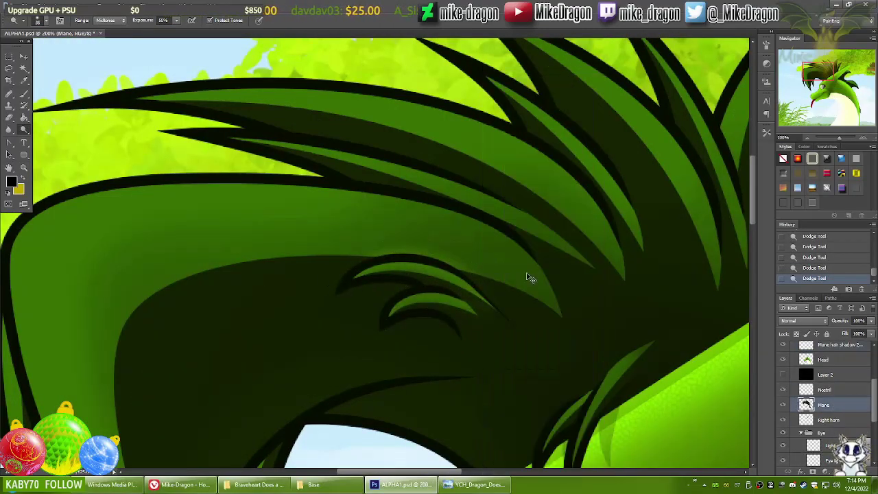
- Highlight the mane's long front locks and the thin strands hanging over the forehead with the Dodge tool
{"action": "scroll", "coordinate": [526, 278], "scroll_direction": "down", "scroll_amount": 2}
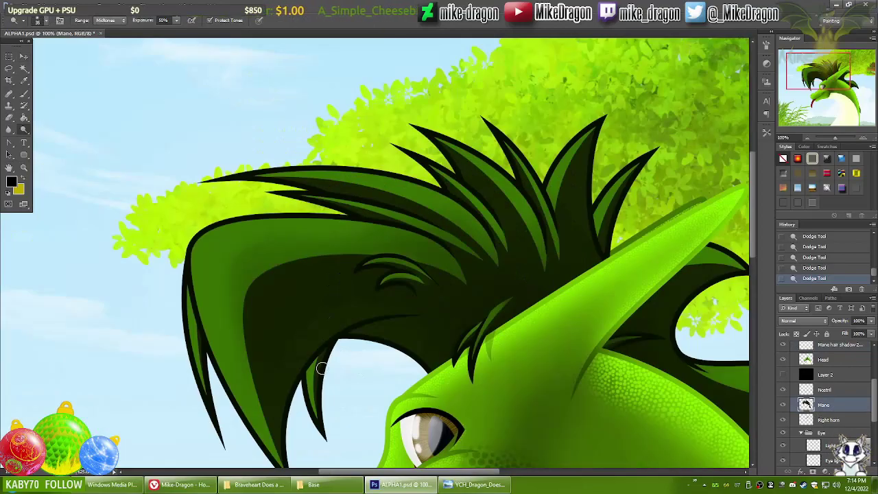
{"action": "scroll", "coordinate": [232, 179], "scroll_direction": "up", "scroll_amount": 1}
{"action": "scroll", "coordinate": [232, 180], "scroll_direction": "down", "scroll_amount": 1}
{"action": "scroll", "coordinate": [430, 157], "scroll_direction": "up", "scroll_amount": 2}
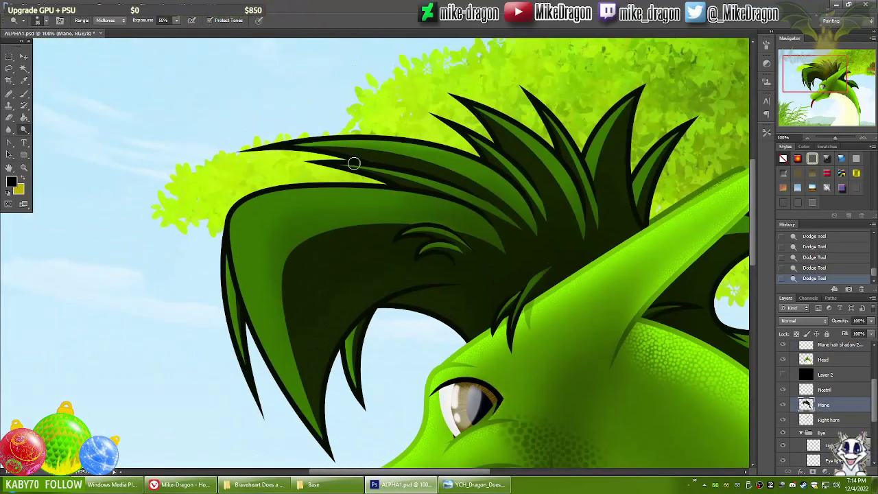
- Highlight the mane's upper spikes and the locks behind the horn and neck with the Dodge tool
{"action": "scroll", "coordinate": [672, 270], "scroll_direction": "up", "scroll_amount": 1}
{"action": "scroll", "coordinate": [672, 269], "scroll_direction": "right", "scroll_amount": 3}
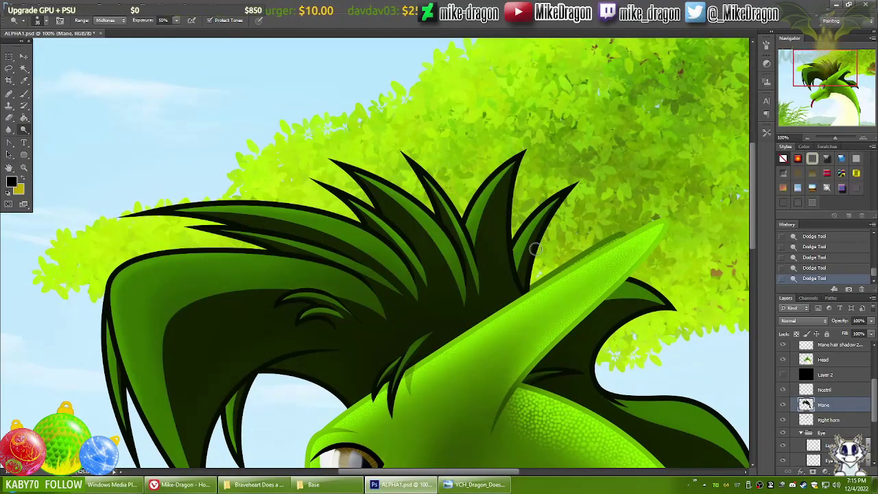
{"action": "scroll", "coordinate": [567, 199], "scroll_direction": "down", "scroll_amount": 2}
{"action": "scroll", "coordinate": [453, 180], "scroll_direction": "right", "scroll_amount": 3}
{"action": "left_click_drag", "start_coordinate": [502, 248], "coordinate": [386, 207]}
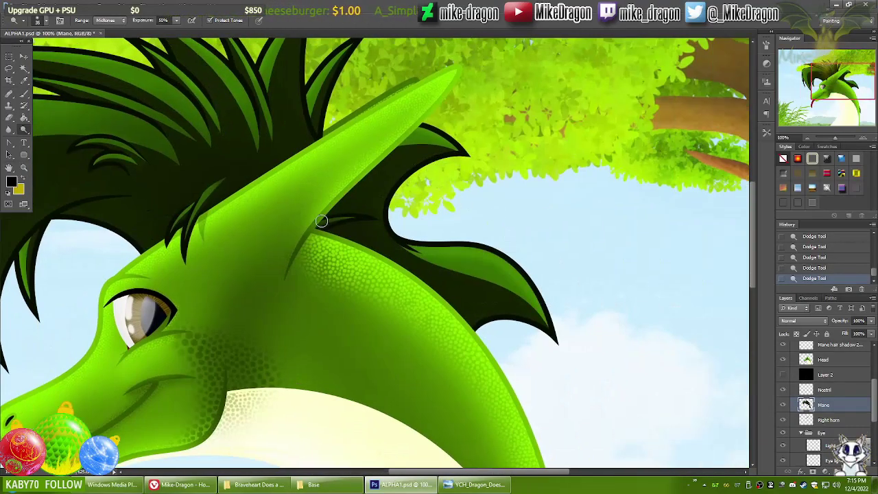
- Add a layer named Tongue shine 50% above the Head layer and set the foreground colour to #ff4751
{"action": "scroll", "coordinate": [330, 218], "scroll_direction": "down", "scroll_amount": 5}
{"action": "scroll", "coordinate": [329, 219], "scroll_direction": "up", "scroll_amount": 1}
{"action": "scroll", "coordinate": [713, 346], "scroll_direction": "left", "scroll_amount": 3}
{"action": "scroll", "coordinate": [713, 346], "scroll_direction": "up", "scroll_amount": 3}
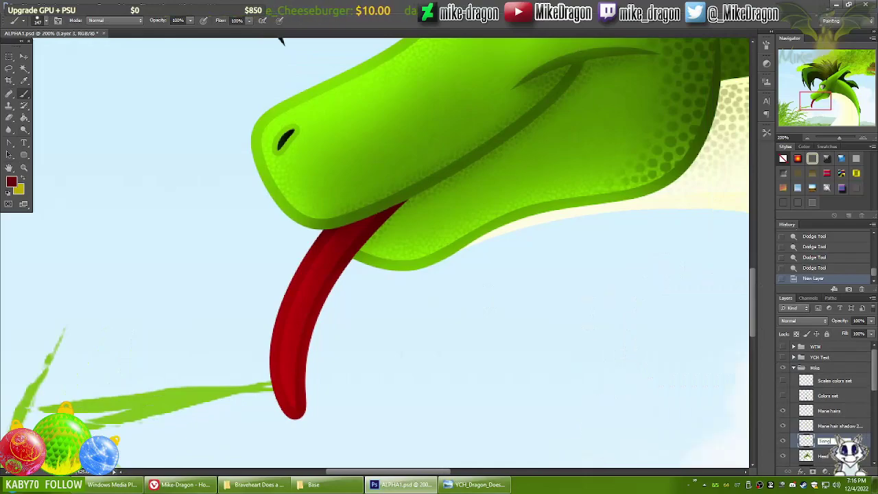
{"action": "left_click", "coordinate": [11, 181]}
{"action": "left_click_drag", "start_coordinate": [587, 216], "coordinate": [588, 153]}
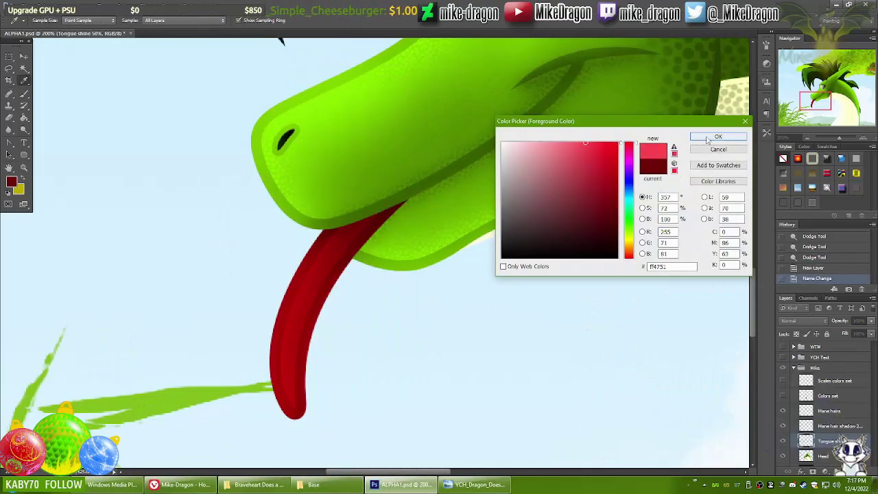
{"action": "left_click", "coordinate": [719, 133]}
- Paint a thin shine line down the length of the tongue and trim it with the Eraser
{"action": "left_click_drag", "start_coordinate": [330, 252], "coordinate": [291, 365]}
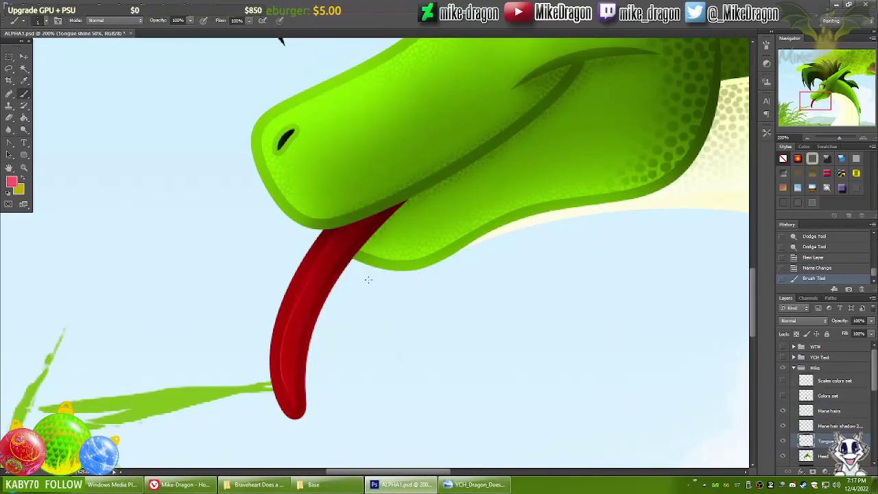
{"action": "left_click_drag", "start_coordinate": [319, 281], "coordinate": [310, 276]}
{"action": "right_click", "coordinate": [310, 276]}
{"action": "key", "text": "Escape"}
- Give the Tongue shine 50% layer a pinkish-red Outer Glow and lower the layer's opacity
{"action": "double_click", "coordinate": [806, 440]}
{"action": "left_click", "coordinate": [587, 278]}
{"action": "left_click", "coordinate": [674, 202]}
{"action": "left_click", "coordinate": [632, 144]}
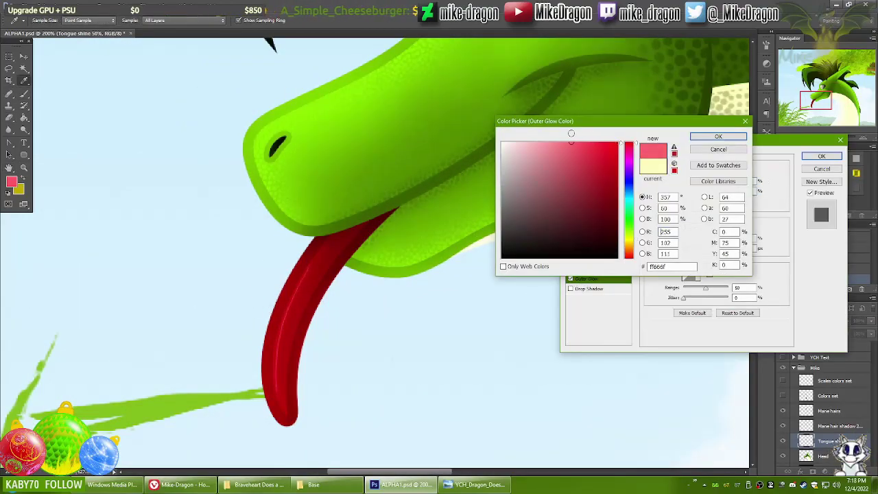
{"action": "left_click", "coordinate": [718, 137]}
{"action": "left_click", "coordinate": [745, 247]}
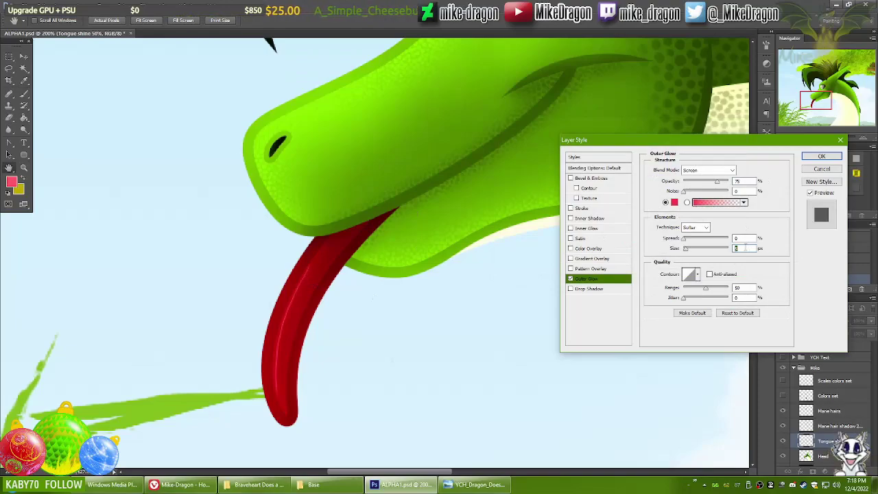
{"action": "left_click", "coordinate": [821, 156]}
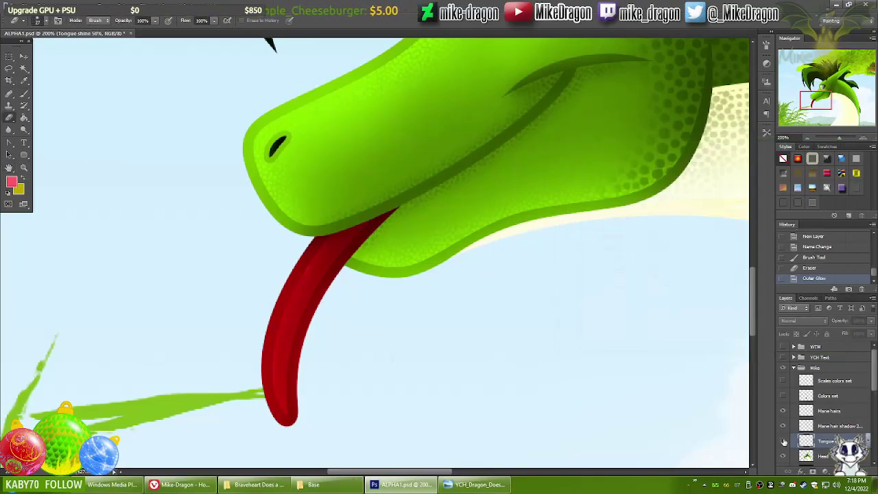
{"action": "key", "text": "ctrl+minus"}
{"action": "key", "text": "ctrl+minus"}
{"action": "key", "text": "ctrl+minus"}
{"action": "key", "text": "v"}
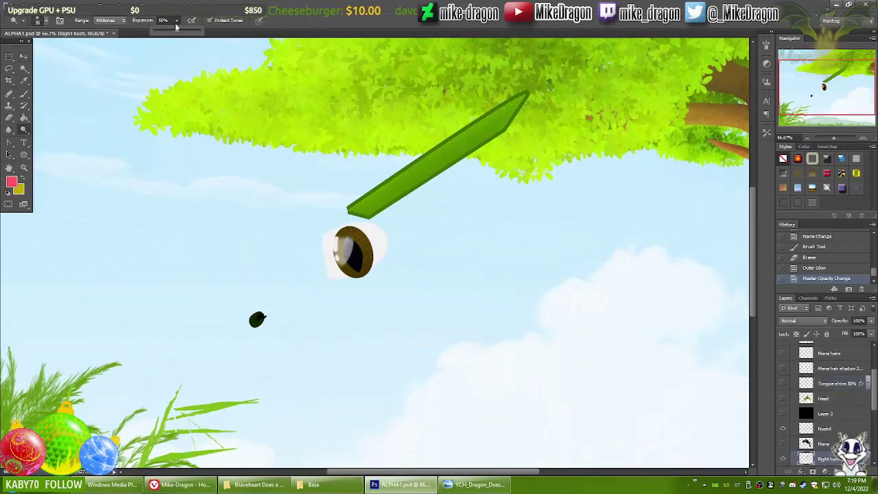
- Brighten the upper edge of the horn on the Right horn layer with the Dodge tool at 100% exposure
{"action": "left_click_drag", "start_coordinate": [177, 21], "coordinate": [203, 30]}
{"action": "left_click_drag", "start_coordinate": [521, 99], "coordinate": [338, 205]}
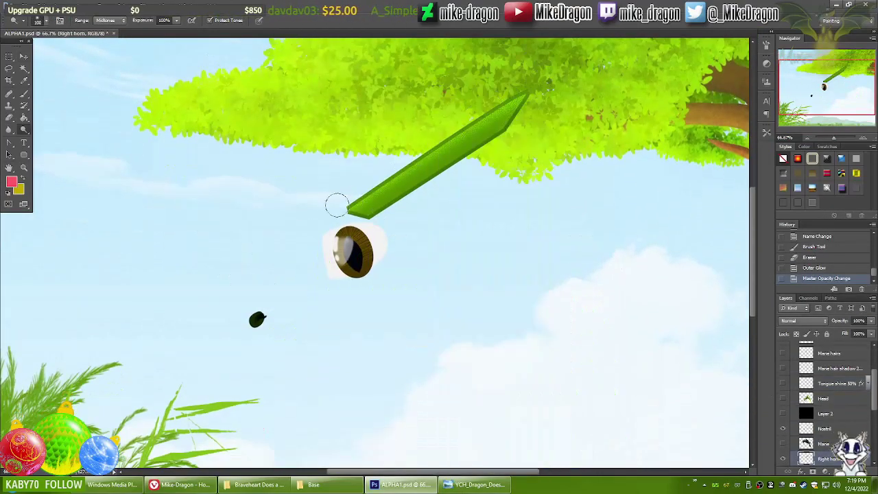
{"action": "key", "text": "5"}
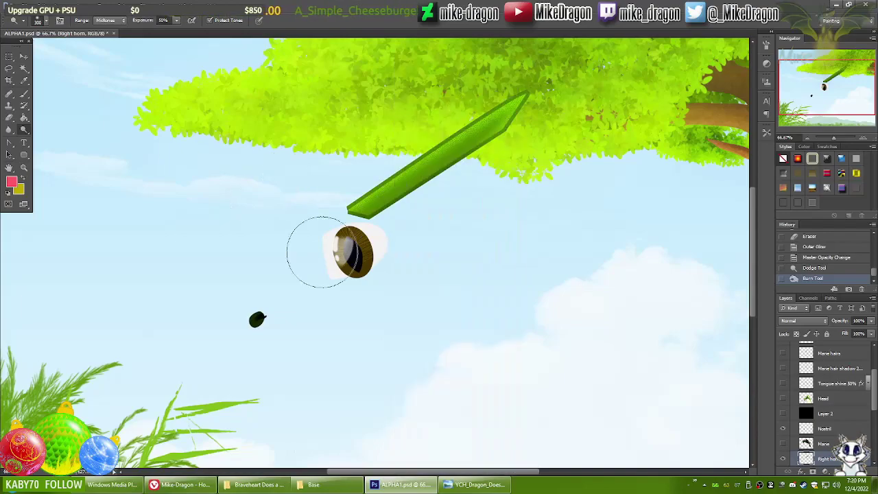
- Add more Dodge strokes along the right horn's upper edge at 50% exposure and save the file
{"action": "right_click", "coordinate": [511, 319]}
{"action": "left_click", "coordinate": [505, 326]}
{"action": "left_click_drag", "start_coordinate": [339, 206], "coordinate": [515, 103]}
{"action": "right_click", "coordinate": [614, 171]}
{"action": "left_click_drag", "start_coordinate": [336, 207], "coordinate": [514, 98]}
{"action": "left_click", "coordinate": [783, 458], "text": "alt"}
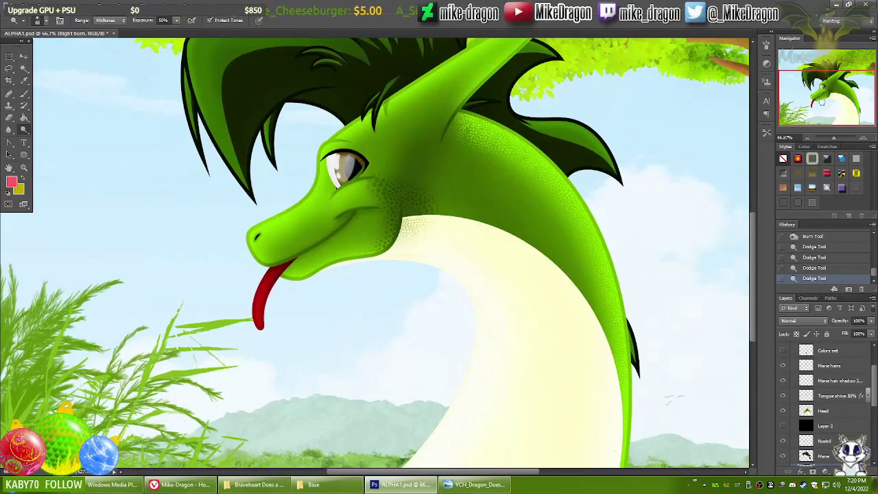
{"action": "key", "text": "ctrl+s"}
- Delete the unneeded layer in the Eye group and add a new layer above Pupil texture
{"action": "key", "text": "ctrl+plus"}
{"action": "key", "text": "ctrl+plus"}
{"action": "scroll", "coordinate": [830, 384], "scroll_direction": "down", "scroll_amount": 3}
{"action": "left_click", "coordinate": [799, 397]}
{"action": "key", "text": "Delete"}
{"action": "key", "text": "ctrl+shift+alt+n"}
{"action": "key", "text": "b"}
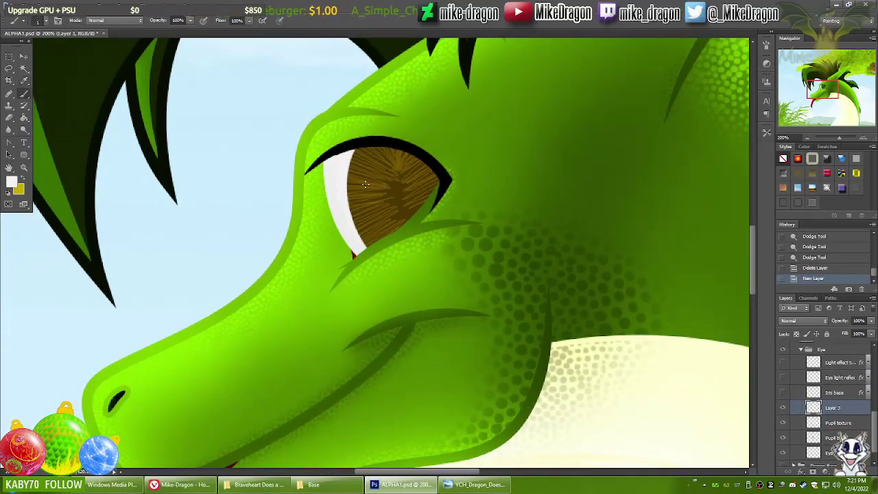
- Pick a light grey, hide the iris and pupil layers, and choose a soft 100 px brush for the eye shading
{"action": "left_click", "coordinate": [337, 192]}
{"action": "left_click", "coordinate": [718, 137]}
{"action": "left_click", "coordinate": [782, 423]}
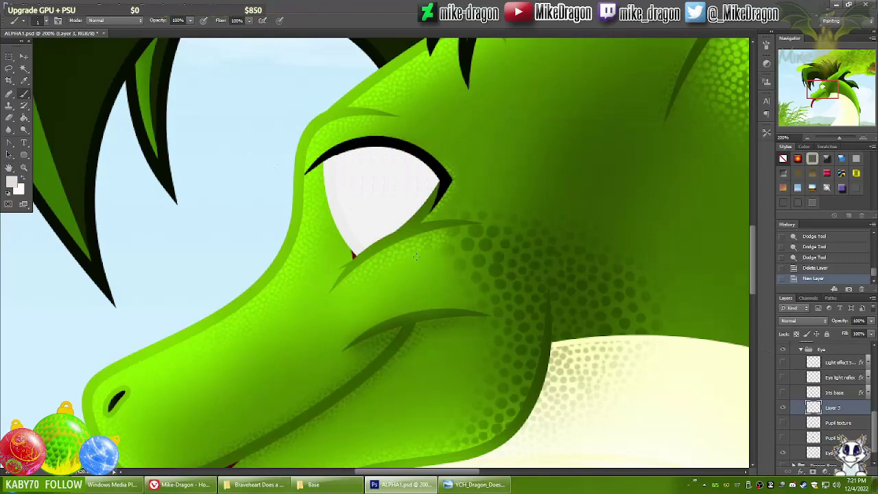
{"action": "right_click", "coordinate": [474, 323]}
{"action": "key", "text": "ctrl+minus"}
{"action": "right_click", "coordinate": [473, 335]}
{"action": "double_click", "coordinate": [473, 337]}
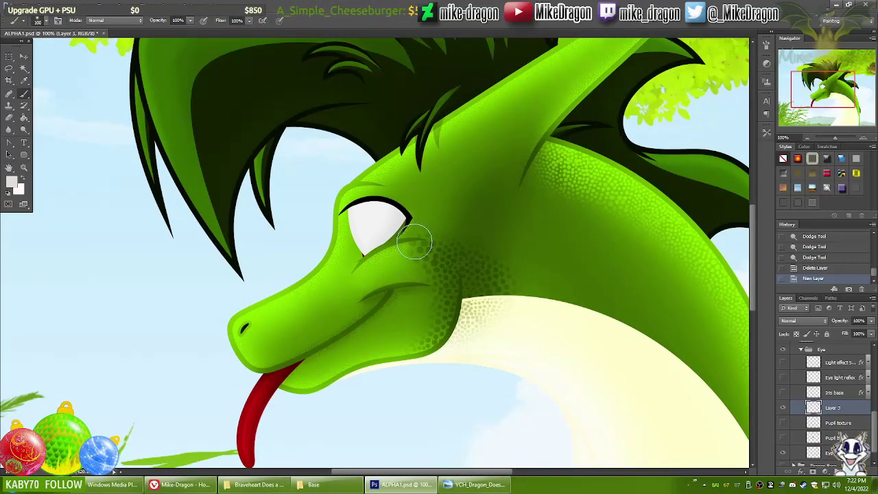
{"action": "left_click", "coordinate": [388, 269]}
- Hide the background, add a layer below Pupil base and paint a dark grey backdrop behind the eye using Hue/Saturation
{"action": "scroll", "coordinate": [823, 412], "scroll_direction": "down", "scroll_amount": 1}
{"action": "left_click", "coordinate": [783, 461]}
{"action": "key", "text": "ctrl+shift+alt+n"}
{"action": "right_click", "coordinate": [473, 329]}
{"action": "double_click", "coordinate": [474, 329]}
{"action": "left_click_drag", "start_coordinate": [261, 226], "coordinate": [302, 247]}
{"action": "key", "text": "ctrl+u"}
{"action": "left_click_drag", "start_coordinate": [607, 332], "coordinate": [578, 332]}
{"action": "left_click", "coordinate": [716, 244]}
- Paint soft shading inside a lasso selection around the eye with a 200 px brush and name the layer Eye shading
{"action": "right_click", "coordinate": [435, 210]}
{"action": "left_click", "coordinate": [399, 275]}
{"action": "key", "text": "l"}
{"action": "left_click_drag", "start_coordinate": [342, 244], "coordinate": [421, 214]}
{"action": "key", "text": "b"}
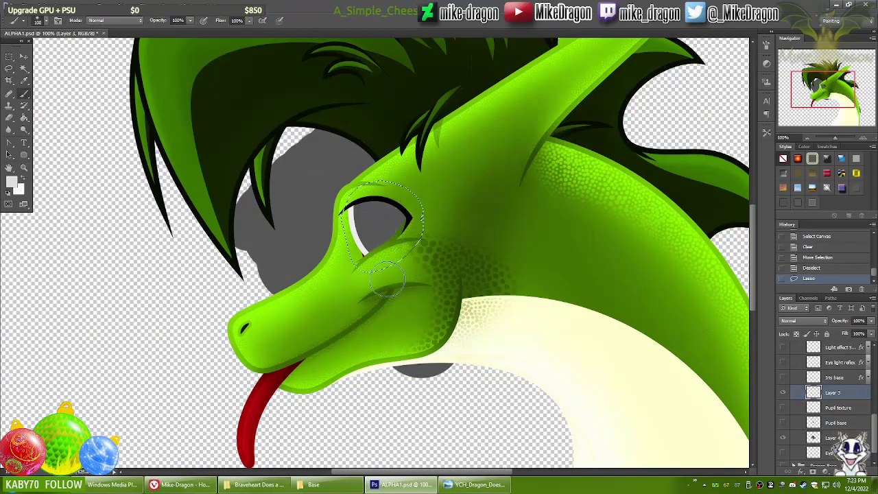
{"action": "key", "text": "bracketright"}
{"action": "key", "text": "bracketright"}
{"action": "key", "text": "bracketright"}
{"action": "key", "text": "bracketright"}
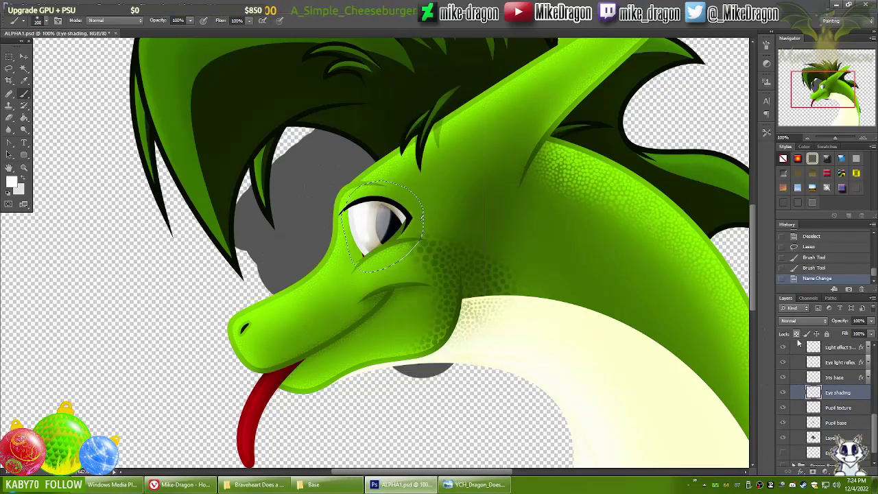
- Move the Eye shading layer above Iris base, hide the grey backdrop layer and show the background again
{"action": "left_click_drag", "start_coordinate": [833, 393], "coordinate": [825, 374]}
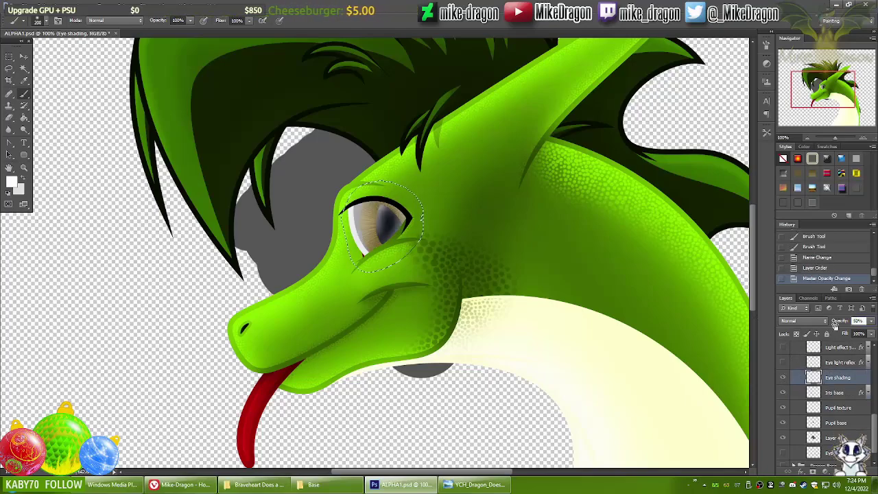
{"action": "scroll", "coordinate": [823, 397], "scroll_direction": "down", "scroll_amount": 1}
{"action": "left_click", "coordinate": [782, 461]}
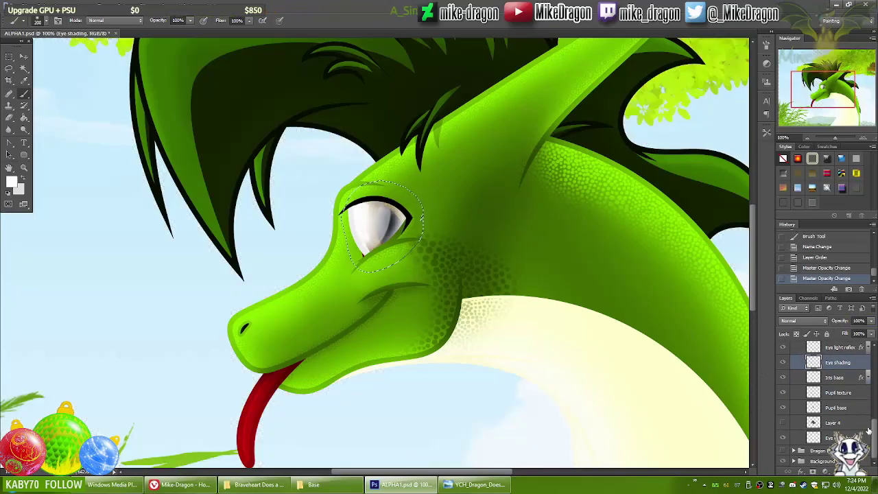
- Try the Color Dodge and Vivid Light blend modes on the Eye shading layer
{"action": "scroll", "coordinate": [869, 430], "scroll_direction": "up", "scroll_amount": 3}
{"action": "left_click", "coordinate": [796, 321]}
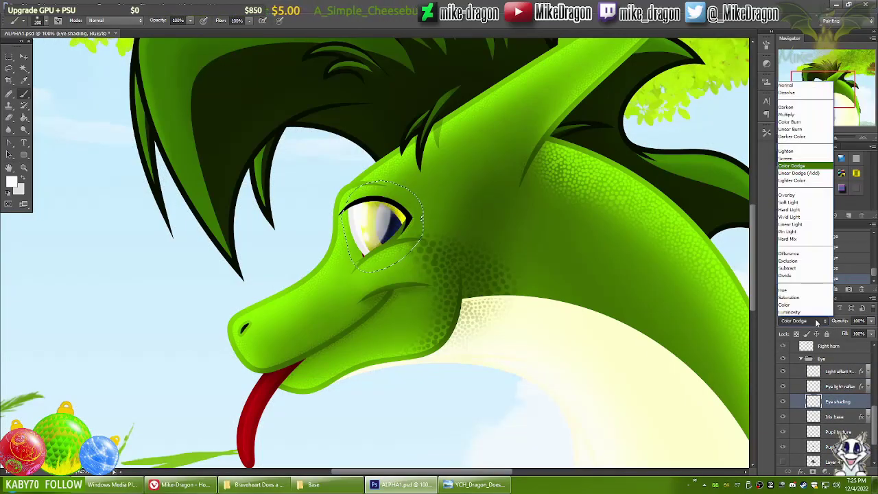
{"action": "key", "text": "Down"}
{"action": "key", "text": "Down"}
{"action": "key", "text": "Down"}
{"action": "key", "text": "Down"}
{"action": "key", "text": "Return"}
{"action": "key", "text": "ctrl+minus"}
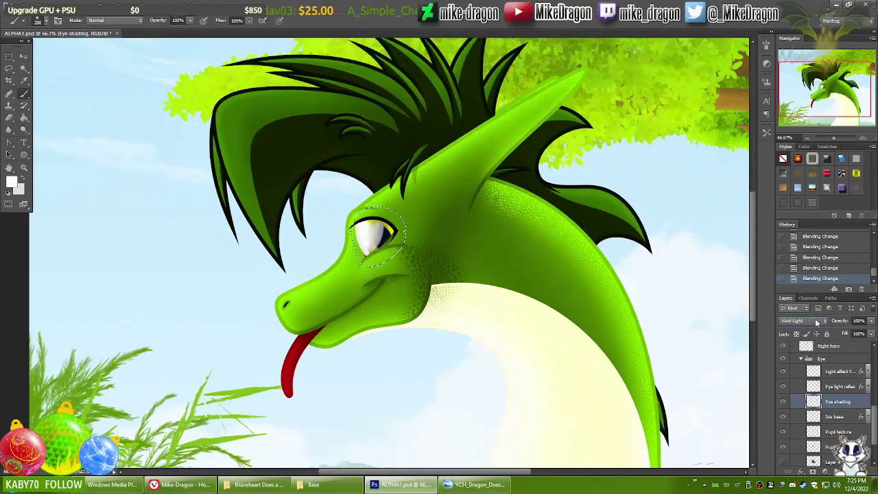
- Set the Eye shading layer's blend mode to Overlay and clear the selection
{"action": "left_click", "coordinate": [816, 321]}
{"action": "key", "text": "o"}
{"action": "key", "text": "Return"}
{"action": "key", "text": "ctrl+d"}
- Merge the Pupil texture layer down into Pupil base
{"action": "key", "text": "ctrl+plus"}
{"action": "key", "text": "ctrl+plus"}
{"action": "key", "text": "ctrl+plus"}
{"action": "key", "text": "ctrl+minus"}
{"action": "key", "text": "alt+bracketleft"}
{"action": "key", "text": "alt+bracketleft"}
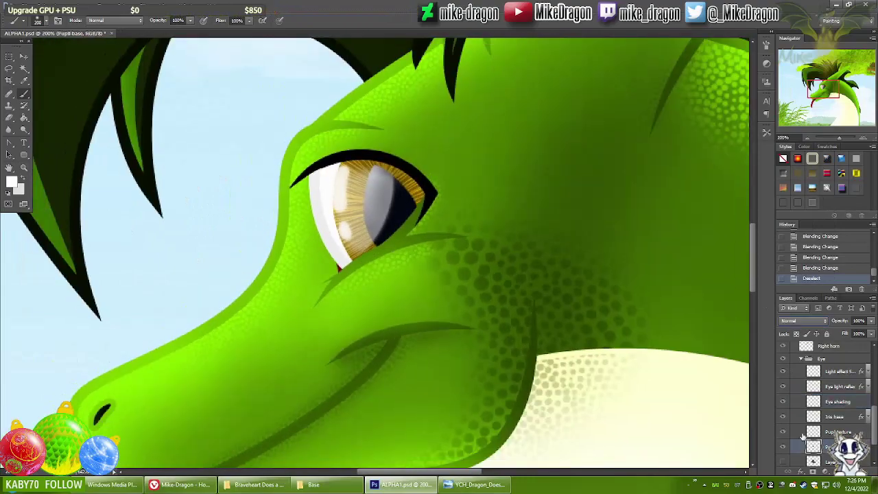
{"action": "key", "text": "o"}
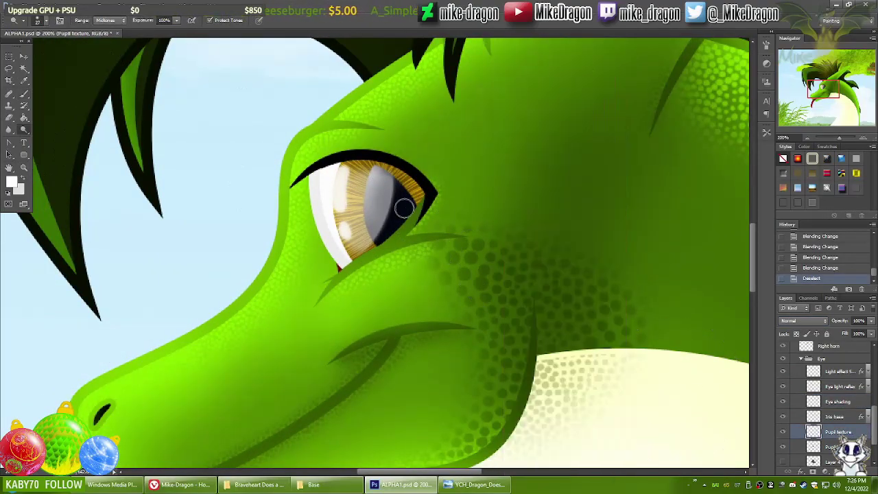
{"action": "key", "text": "ctrl+plus"}
{"action": "key", "text": "ctrl+e"}
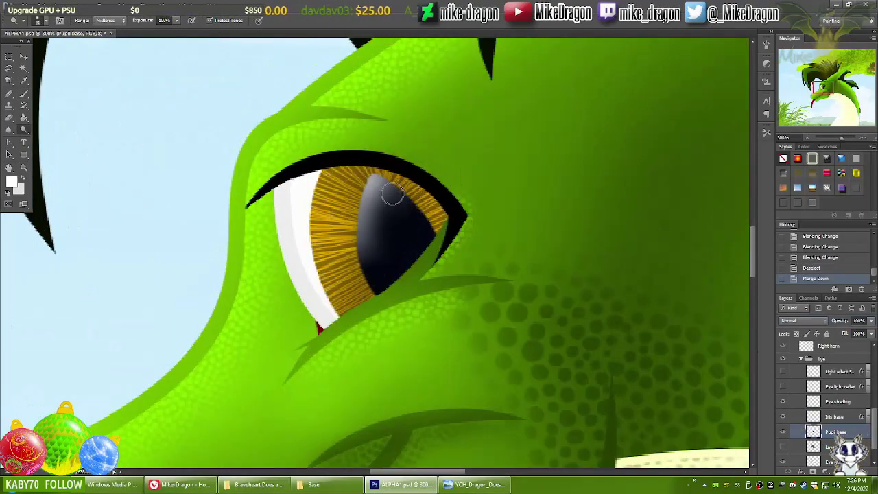
- Lighten the pupil's upper part with the Dodge tool and darken its lower part with Burn at 100% exposure
{"action": "right_click", "coordinate": [395, 202]}
{"action": "left_click", "coordinate": [372, 191]}
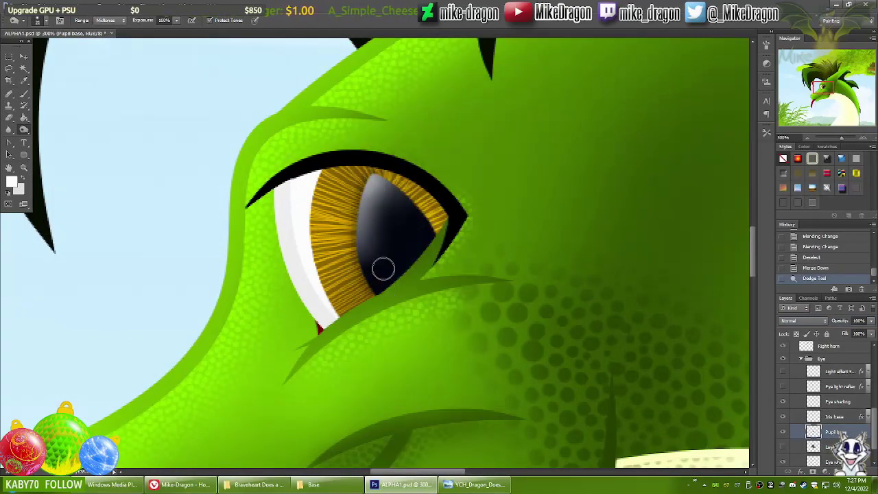
{"action": "key", "text": "ctrl+1"}
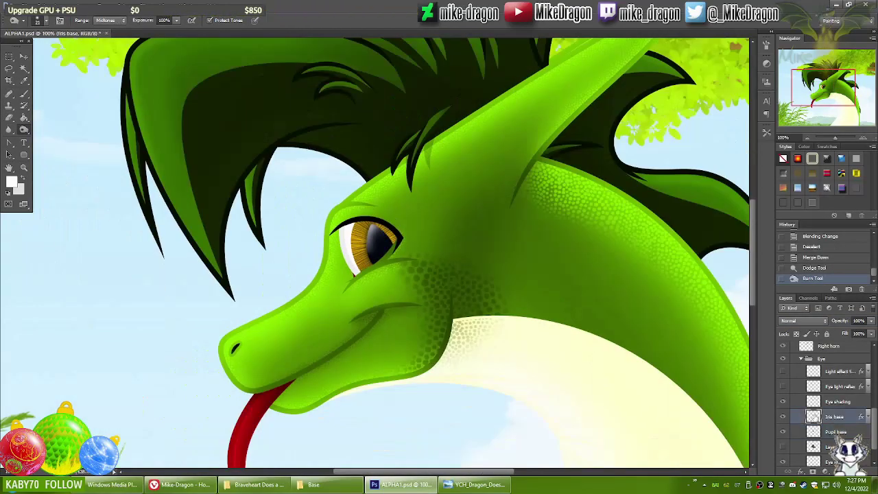
- Toggle the Bevel & Emboss effect in the Iris base layer's style
{"action": "double_click", "coordinate": [861, 416]}
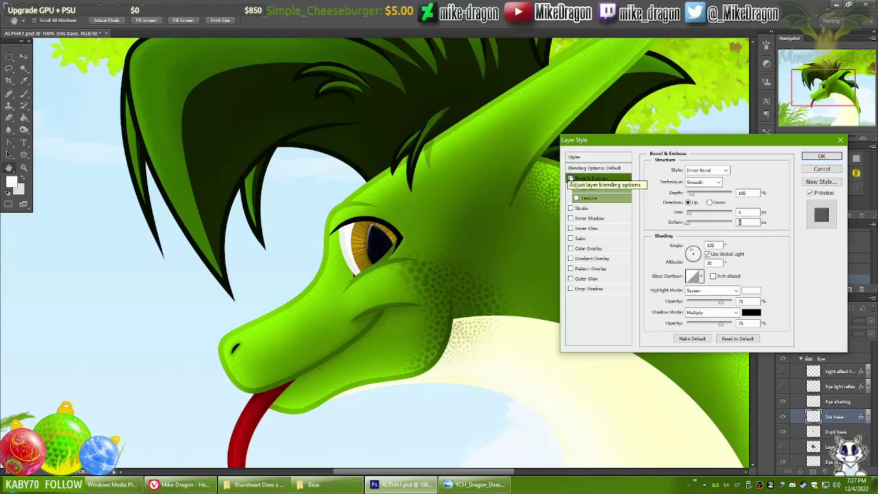
{"action": "left_click", "coordinate": [570, 178]}
{"action": "left_click", "coordinate": [820, 156]}
- Add a layer above Iris base, paint soft shading over the iris with a 200 px brush and clear the selection
{"action": "key", "text": "ctrl+plus"}
{"action": "key", "text": "ctrl+shift+alt+n"}
{"action": "key", "text": "b"}
{"action": "right_click", "coordinate": [312, 213]}
{"action": "left_click", "coordinate": [11, 181]}
{"action": "key", "text": "Return"}
{"action": "right_click", "coordinate": [345, 213]}
{"action": "key", "text": "Escape"}
{"action": "left_click_drag", "start_coordinate": [384, 220], "coordinate": [343, 237]}
{"action": "left_click", "coordinate": [11, 181]}
{"action": "key", "text": "Return"}
{"action": "key", "text": "ctrl+d"}
{"action": "key", "text": "ctrl+minus"}
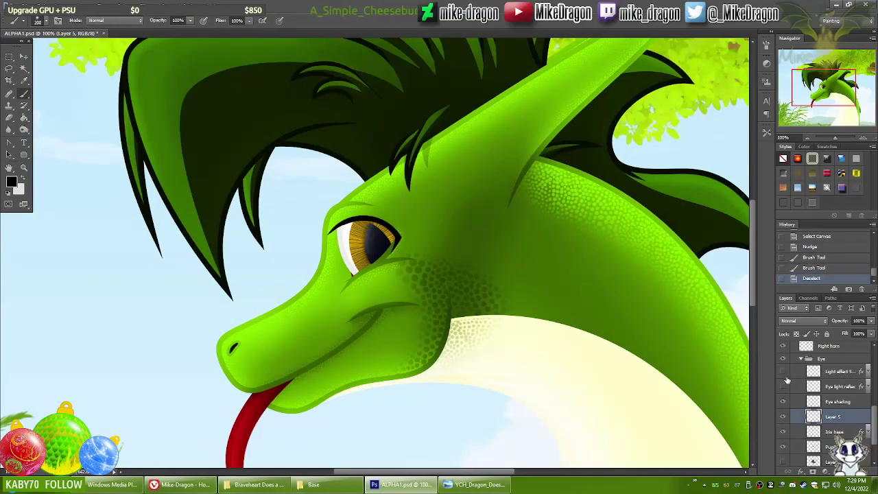
- Paste the copied layer style onto the Iris base layer and edit its Bevel & Emboss effect
{"action": "double_click", "coordinate": [834, 431]}
{"action": "key", "text": "Escape"}
{"action": "scroll", "coordinate": [823, 412], "scroll_direction": "up", "scroll_amount": 3}
{"action": "key", "text": "ctrl+minus"}
{"action": "scroll", "coordinate": [809, 450], "scroll_direction": "down", "scroll_amount": 3}
{"action": "right_click", "coordinate": [795, 424]}
{"action": "left_click", "coordinate": [813, 266]}
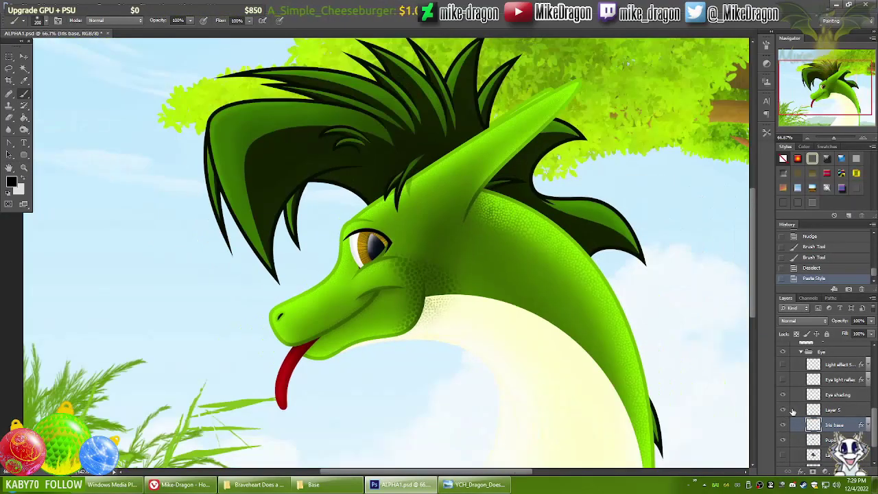
{"action": "key", "text": "ctrl+minus"}
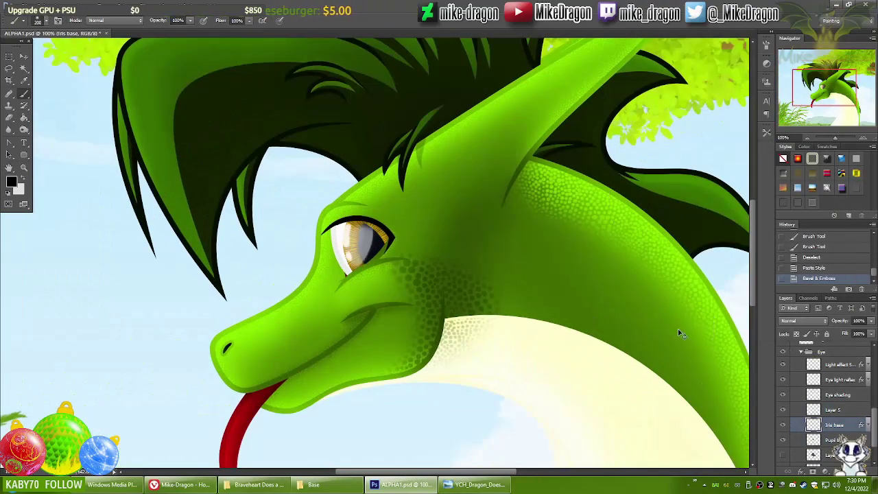
{"action": "key", "text": "ctrl+minus"}
{"action": "key", "text": "ctrl+plus"}
{"action": "key", "text": "ctrl+plus"}
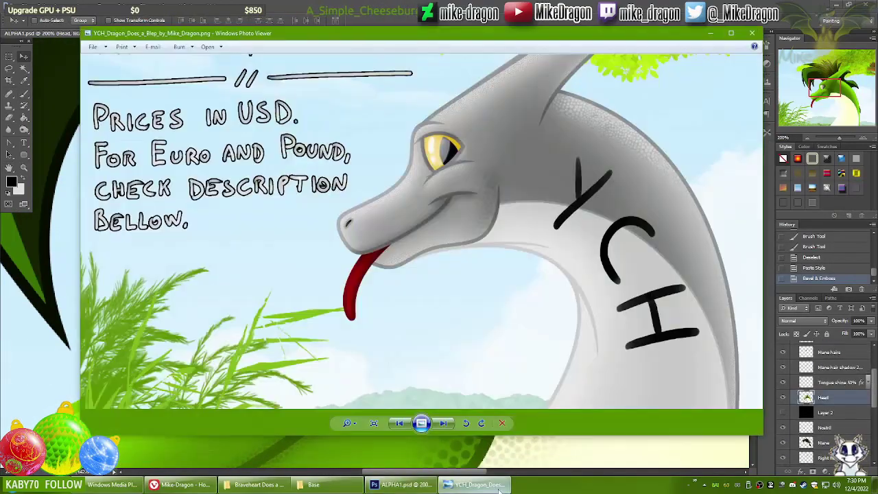
- Darken the skin around the eye on the Head layer with the Burn tool
{"action": "key", "text": "o"}
{"action": "right_click", "coordinate": [322, 219]}
{"action": "key", "text": "Escape"}
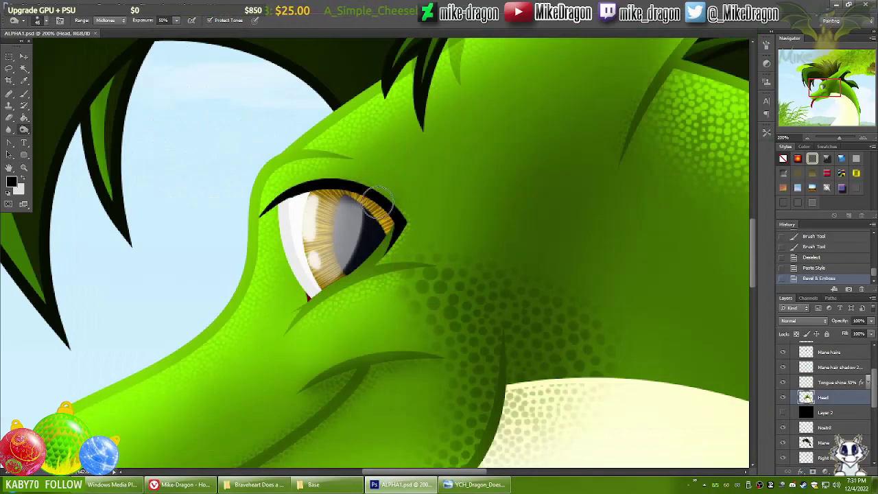
{"action": "key", "text": "Return"}
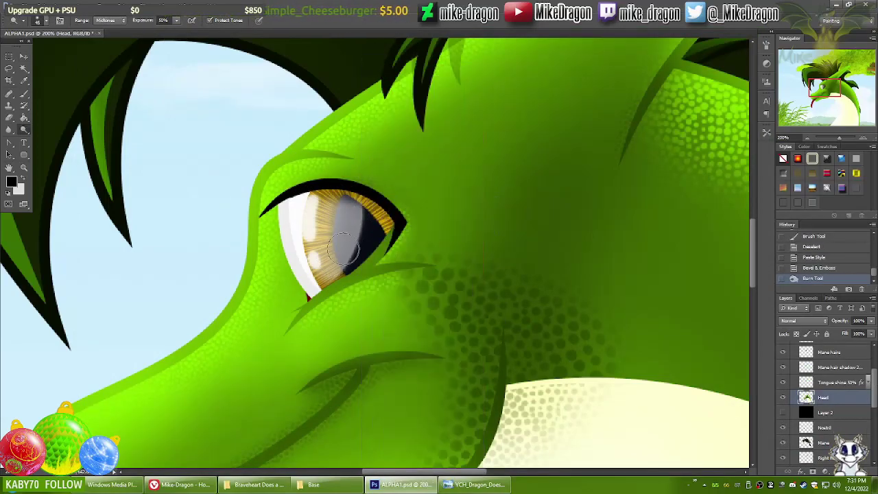
- Undo the last stroke near the eye and brighten that area with the Dodge tool at a new exposure
{"action": "key", "text": "ctrl+minus"}
{"action": "key", "text": "ctrl+minus"}
{"action": "key", "text": "ctrl+z"}
{"action": "key", "text": "ctrl+plus"}
{"action": "key", "text": "ctrl+plus"}
{"action": "key", "text": "3"}
{"action": "key", "text": "5"}
{"action": "left_click", "coordinate": [370, 216]}
{"action": "key", "text": "ctrl+minus"}
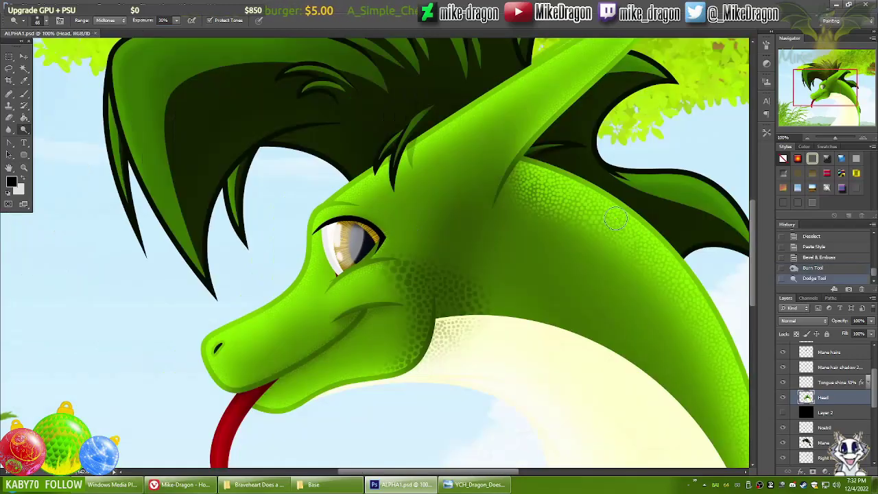
- Save the drawing as a new version named ALPHA2.psd
{"action": "scroll", "coordinate": [615, 218], "scroll_direction": "down", "scroll_amount": 5}
{"action": "scroll", "coordinate": [615, 218], "scroll_direction": "up", "scroll_amount": 5}
{"action": "key", "text": "ctrl+shift+s"}
{"action": "key", "text": "Return"}
{"action": "scroll", "coordinate": [290, 242], "scroll_direction": "up", "scroll_amount": 5}
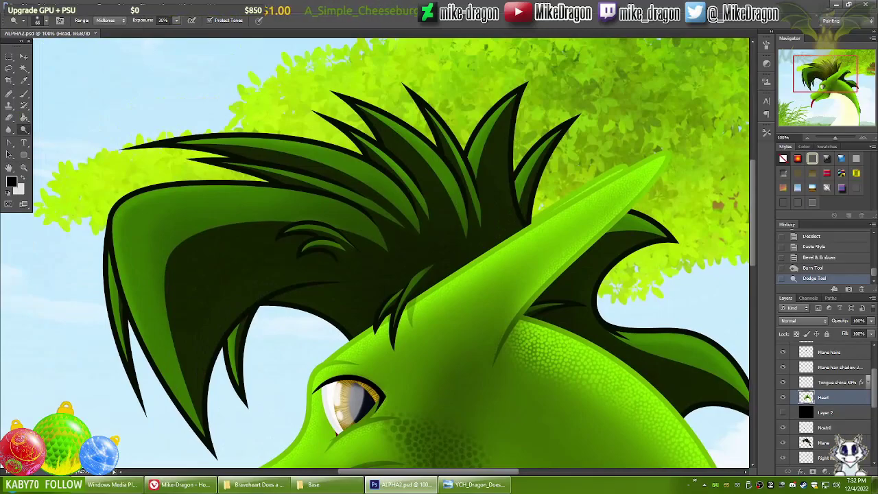
- Try touching up the Head layer around the face with the Burn tool at 10% exposure
{"action": "right_click", "coordinate": [226, 61]}
{"action": "key", "text": "Escape"}
{"action": "scroll", "coordinate": [343, 240], "scroll_direction": "down", "scroll_amount": 3}
{"action": "right_click", "coordinate": [458, 62]}
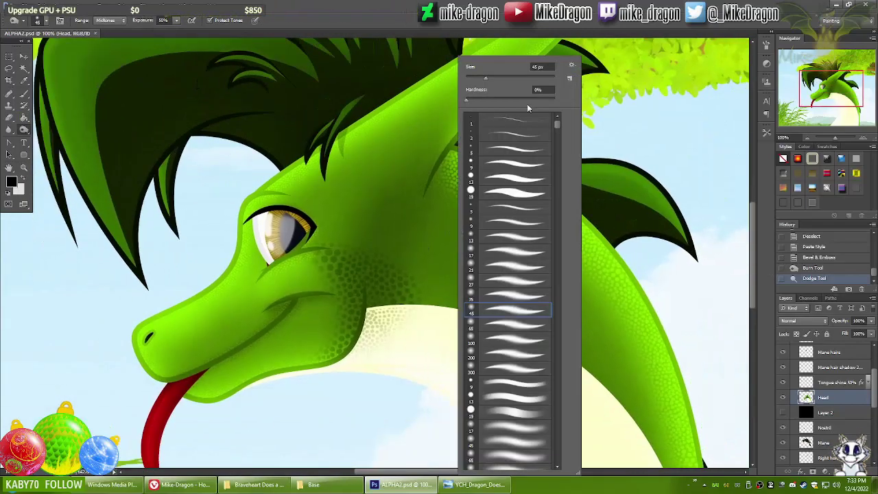
{"action": "key", "text": "Escape"}
{"action": "right_click", "coordinate": [458, 61]}
{"action": "key", "text": "Escape"}
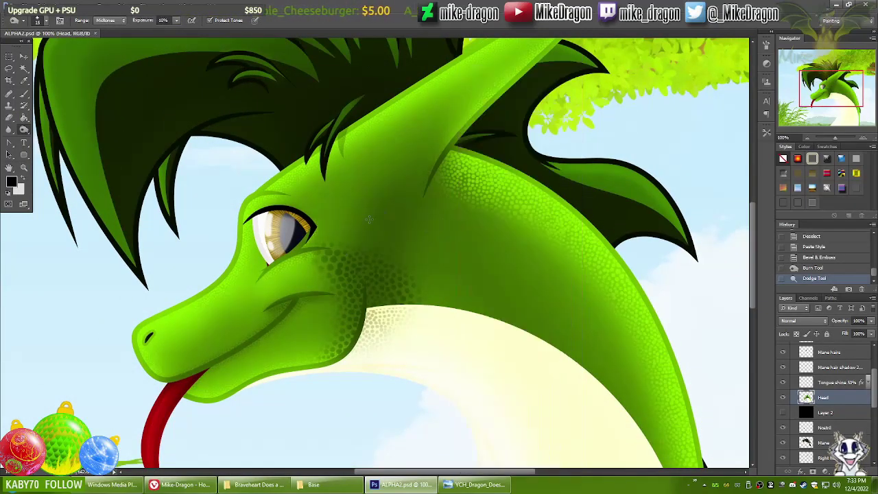
{"action": "key", "text": "ctrl+plus"}
{"action": "key", "text": "ctrl+z"}
{"action": "key", "text": "ctrl+minus"}
{"action": "key", "text": "ctrl+minus"}
{"action": "key", "text": "ctrl+plus"}
{"action": "key", "text": "ctrl+plus"}
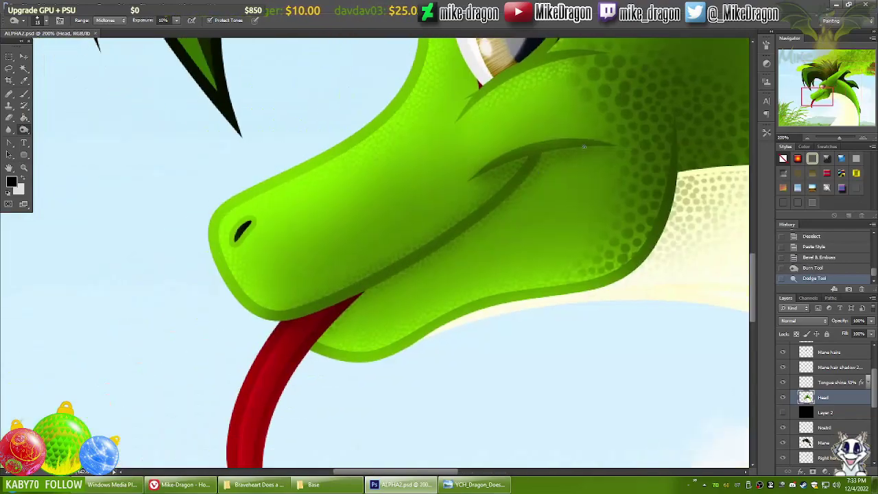
{"action": "key", "text": "ctrl+minus"}
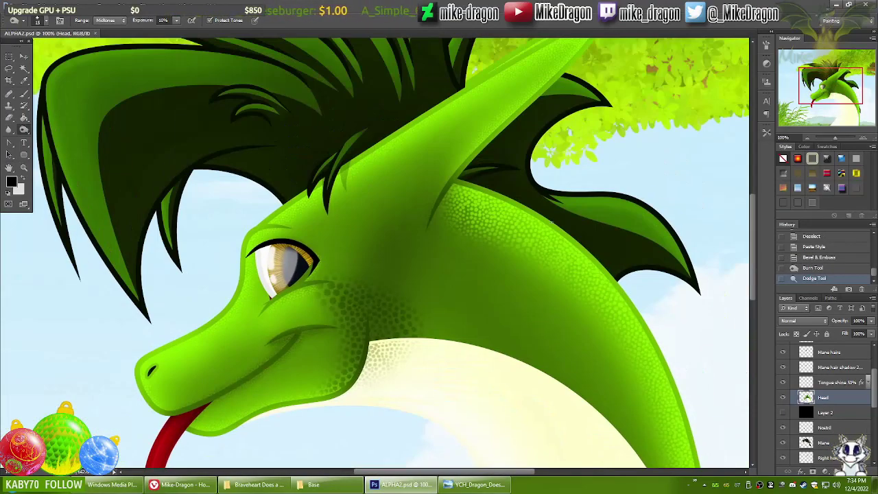
- Switch to the browser and examine the face, horn and mane shading in earlier green dragon artworks on DeviantArt
{"action": "right_click", "coordinate": [446, 304]}
{"action": "left_click", "coordinate": [296, 15]}
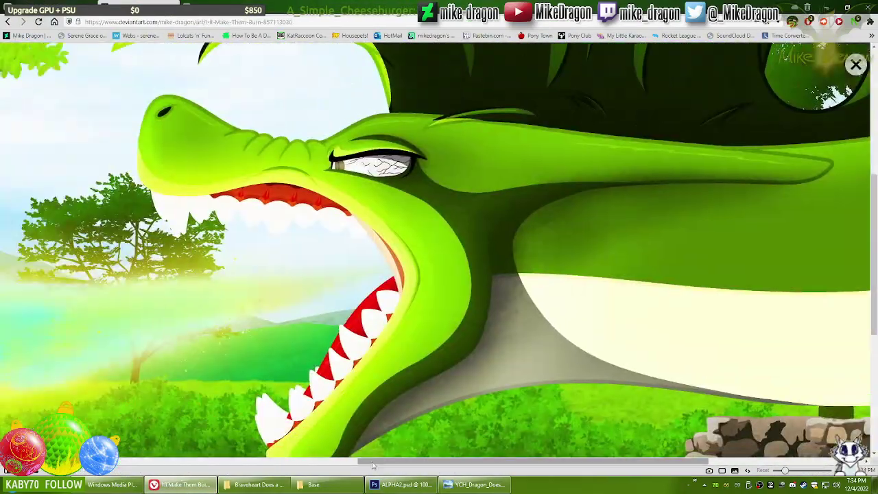
{"action": "scroll", "coordinate": [372, 411], "scroll_direction": "down", "scroll_amount": 3}
{"action": "scroll", "coordinate": [480, 411], "scroll_direction": "up", "scroll_amount": 7}
{"action": "scroll", "coordinate": [597, 404], "scroll_direction": "down", "scroll_amount": 2}
{"action": "scroll", "coordinate": [597, 404], "scroll_direction": "up", "scroll_amount": 1}
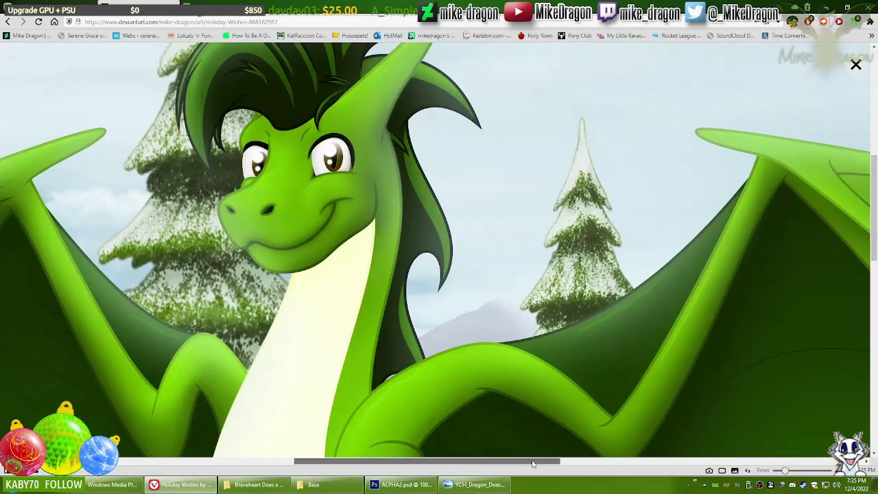
{"action": "scroll", "coordinate": [378, 163], "scroll_direction": "up", "scroll_amount": 1}
{"action": "scroll", "coordinate": [378, 164], "scroll_direction": "down", "scroll_amount": 4}
{"action": "key", "text": "alt+Tab"}
- Brighten the green locks along the front and top of the Mane layer with the Dodge tool at 10% exposure
{"action": "left_click_drag", "start_coordinate": [430, 168], "coordinate": [468, 178]}
{"action": "right_click", "coordinate": [278, 273]}
{"action": "left_click", "coordinate": [241, 346]}
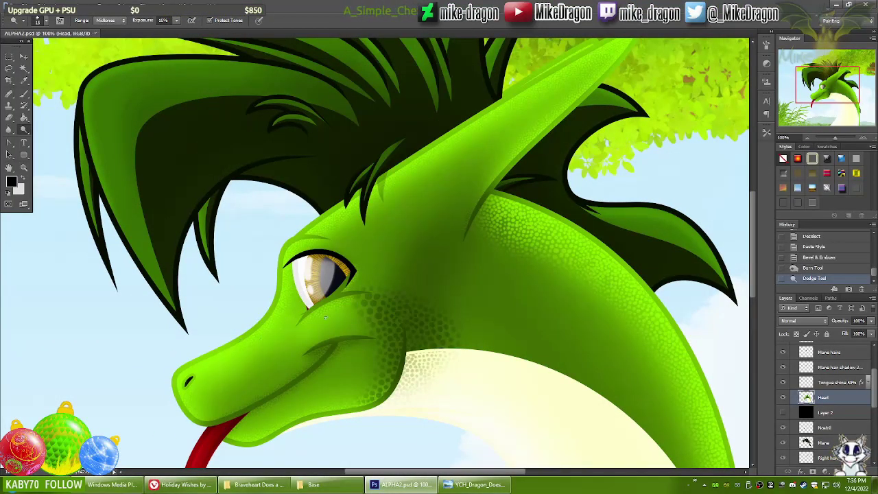
{"action": "scroll", "coordinate": [325, 317], "scroll_direction": "up", "scroll_amount": 3}
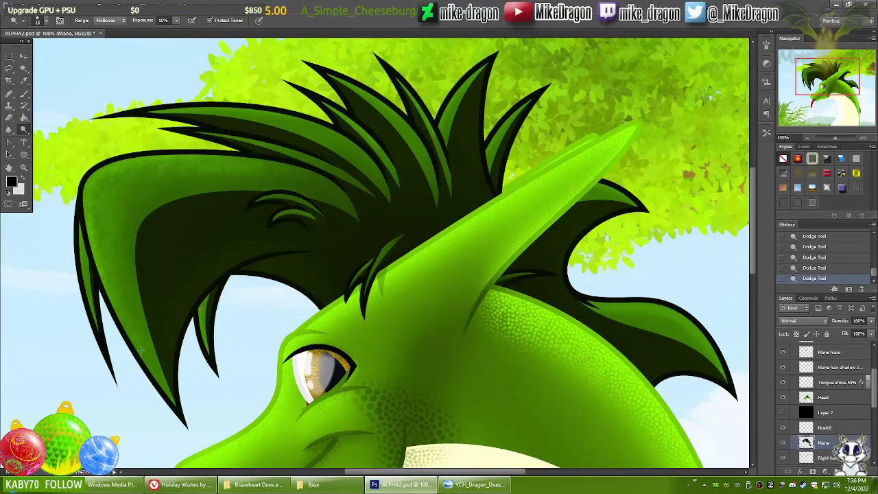
{"action": "left_click_drag", "start_coordinate": [174, 155], "coordinate": [334, 191]}
{"action": "left_click_drag", "start_coordinate": [503, 152], "coordinate": [360, 217]}
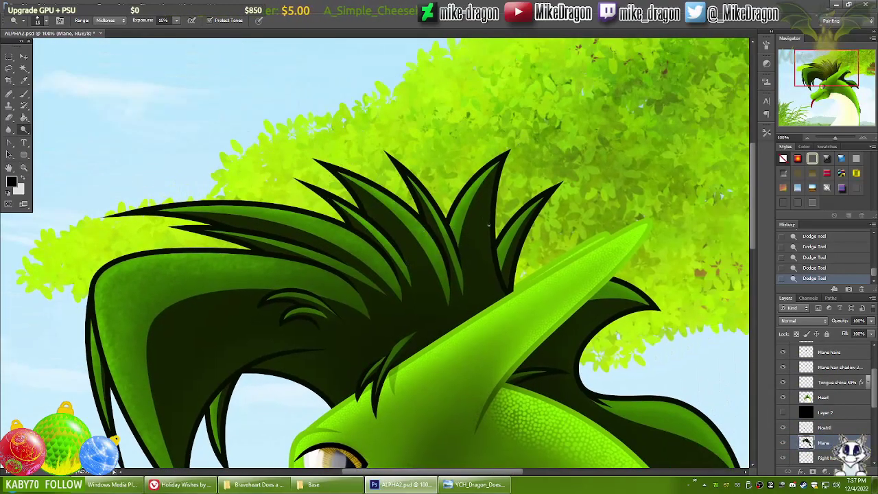
{"action": "scroll", "coordinate": [265, 161], "scroll_direction": "up", "scroll_amount": 2}
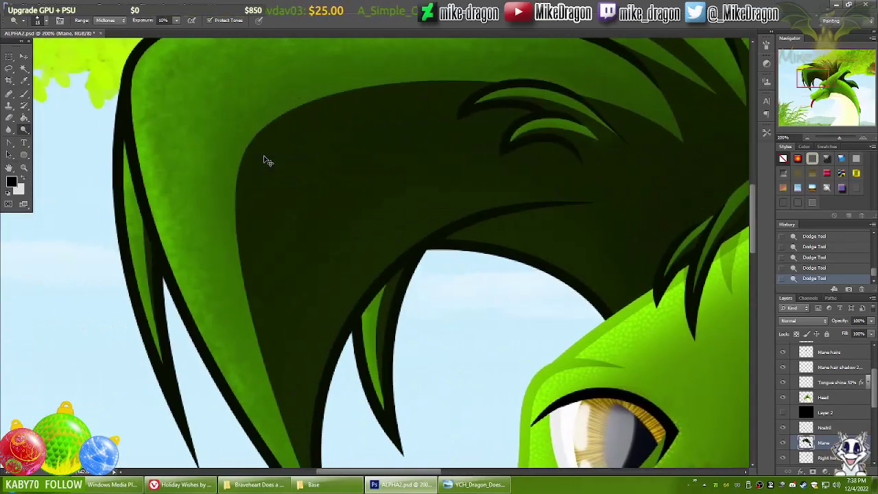
{"action": "scroll", "coordinate": [270, 166], "scroll_direction": "down", "scroll_amount": 4}
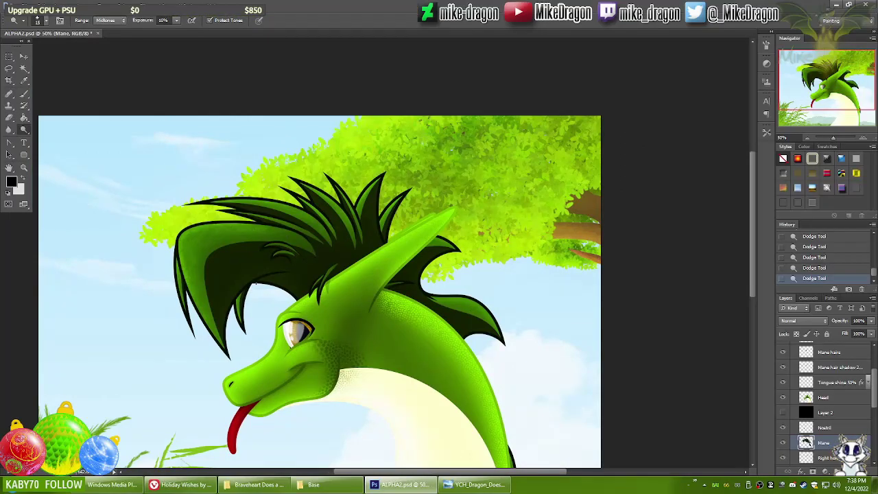
- Test textured brush tips around the front of the mane and add a new layer above the Mane layer
{"action": "right_click", "coordinate": [510, 246]}
{"action": "left_click_drag", "start_coordinate": [652, 173], "coordinate": [652, 253]}
{"action": "left_click", "coordinate": [607, 388]}
{"action": "right_click", "coordinate": [96, 206]}
{"action": "mouse_move", "coordinate": [109, 288]}
{"action": "left_mouse_down"}
{"action": "mouse_move", "coordinate": [171, 172]}
{"action": "mouse_move", "coordinate": [251, 235]}
{"action": "left_mouse_up"}
{"action": "key", "text": "ctrl+z"}
{"action": "right_click", "coordinate": [252, 233]}
{"action": "left_click", "coordinate": [322, 133]}
{"action": "right_click", "coordinate": [296, 199]}
{"action": "left_click", "coordinate": [379, 271]}
{"action": "right_click", "coordinate": [137, 255]}
{"action": "left_click", "coordinate": [119, 303]}
- Test a 2005 px grass-blade brush and another textured preset beside the mane on the new layer
{"action": "right_click", "coordinate": [199, 226]}
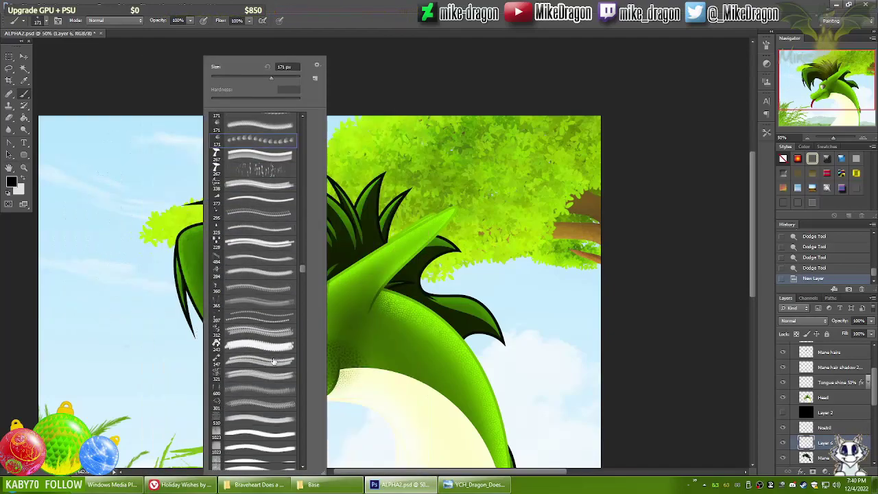
{"action": "left_click", "coordinate": [260, 260]}
{"action": "key", "text": "ctrl+z"}
{"action": "right_click", "coordinate": [246, 301]}
{"action": "scroll", "coordinate": [302, 274], "scroll_direction": "down", "scroll_amount": 5}
{"action": "double_click", "coordinate": [260, 288]}
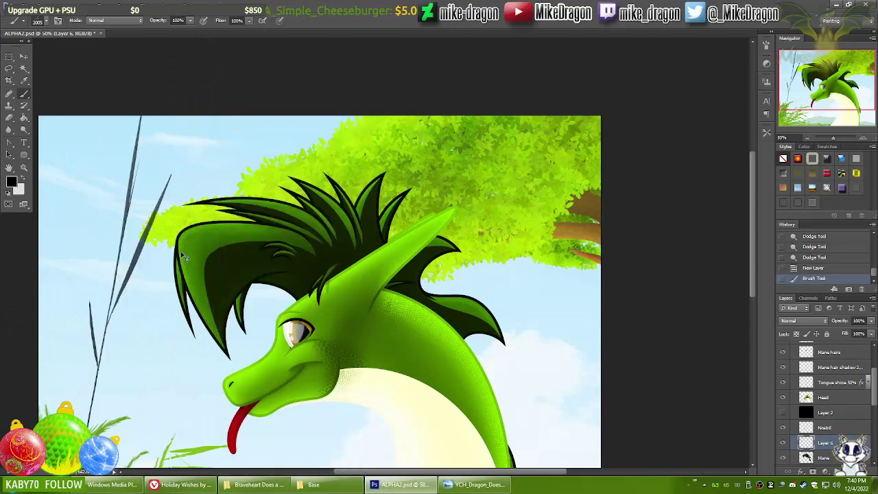
{"action": "right_click", "coordinate": [209, 295]}
{"action": "scroll", "coordinate": [303, 307], "scroll_direction": "down", "scroll_amount": 10}
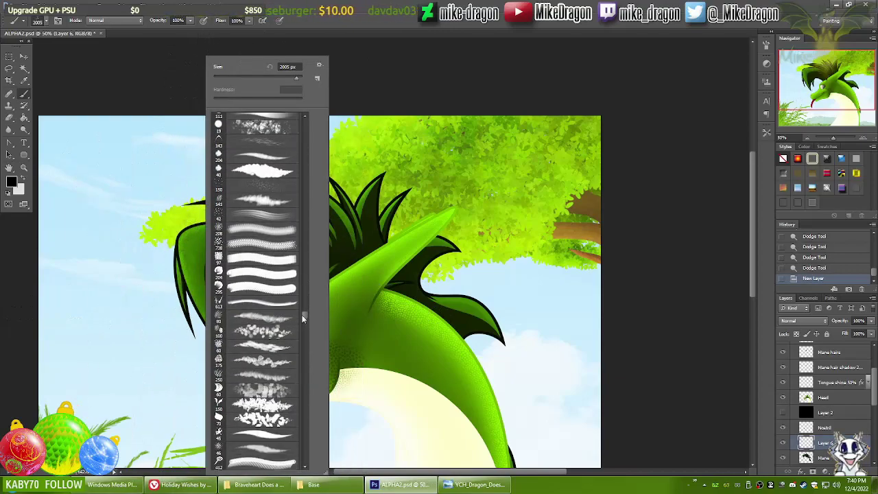
{"action": "double_click", "coordinate": [260, 418]}
{"action": "left_click_drag", "start_coordinate": [203, 163], "coordinate": [103, 273]}
{"action": "key", "text": "ctrl+z"}
- Test hair-strand brush presets with black strokes in the sky beside the mane
{"action": "scroll", "coordinate": [82, 199], "scroll_direction": "up", "scroll_amount": 2}
{"action": "right_click", "coordinate": [258, 274]}
{"action": "double_click", "coordinate": [302, 288]}
{"action": "left_click_drag", "start_coordinate": [98, 185], "coordinate": [343, 122]}
{"action": "left_click_drag", "start_coordinate": [343, 88], "coordinate": [480, 82]}
{"action": "key", "text": "ctrl+z"}
{"action": "right_click", "coordinate": [207, 227]}
{"action": "double_click", "coordinate": [264, 316]}
{"action": "right_click", "coordinate": [214, 240]}
{"action": "double_click", "coordinate": [264, 308]}
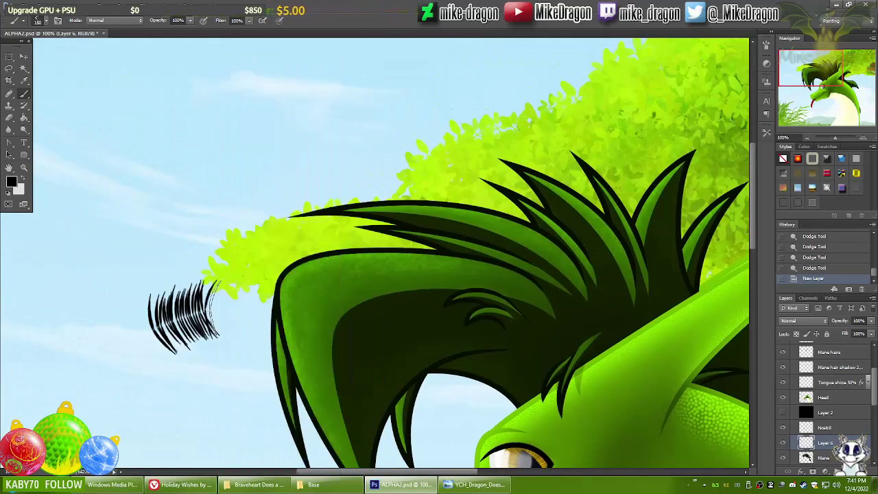
- Try further fur and bristle brush presets with test strokes in the sky in front of the mane
{"action": "right_click", "coordinate": [296, 323]}
{"action": "left_click_drag", "start_coordinate": [397, 323], "coordinate": [398, 404]}
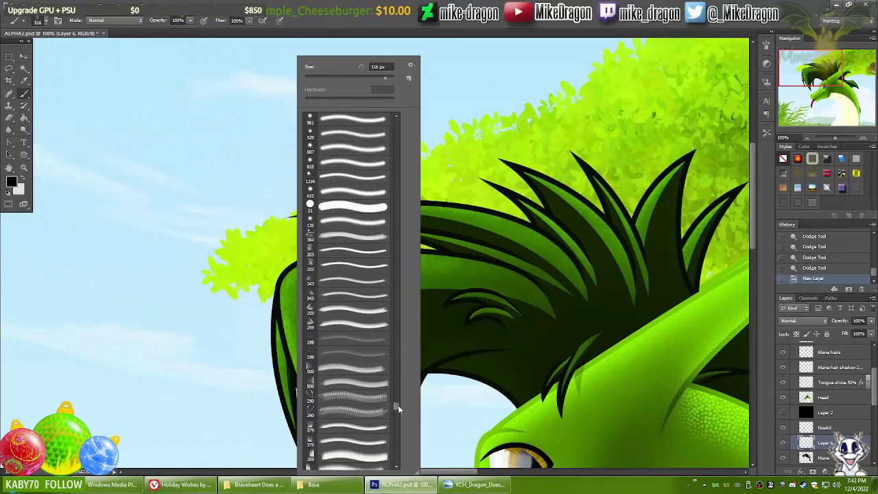
{"action": "double_click", "coordinate": [353, 376]}
{"action": "left_click_drag", "start_coordinate": [81, 215], "coordinate": [240, 183]}
{"action": "key", "text": "ctrl+z"}
{"action": "left_click_drag", "start_coordinate": [98, 274], "coordinate": [216, 322]}
{"action": "key", "text": "ctrl+z"}
{"action": "right_click", "coordinate": [219, 240]}
{"action": "left_click_drag", "start_coordinate": [317, 384], "coordinate": [316, 439]}
{"action": "double_click", "coordinate": [274, 329]}
{"action": "left_click_drag", "start_coordinate": [137, 323], "coordinate": [226, 196]}
{"action": "key", "text": "ctrl+z"}
- Set the foreground colour to the mane's dark green and paint fur strokes over the whole mane on Layer 6
{"action": "left_click", "coordinate": [11, 181]}
{"action": "left_click", "coordinate": [268, 257]}
{"action": "left_click", "coordinate": [718, 146]}
{"action": "left_click_drag", "start_coordinate": [126, 312], "coordinate": [288, 86]}
{"action": "key", "text": "ctrl+z"}
{"action": "scroll", "coordinate": [268, 258], "scroll_direction": "down", "scroll_amount": 10}
{"action": "scroll", "coordinate": [439, 274], "scroll_direction": "up", "scroll_amount": 8}
{"action": "mouse_move", "coordinate": [371, 226]}
{"action": "left_mouse_down"}
{"action": "mouse_move", "coordinate": [537, 330]}
{"action": "mouse_move", "coordinate": [569, 254]}
{"action": "mouse_move", "coordinate": [363, 243]}
{"action": "mouse_move", "coordinate": [447, 261]}
{"action": "mouse_move", "coordinate": [658, 212]}
{"action": "left_mouse_up"}
{"action": "left_click_drag", "start_coordinate": [794, 69], "coordinate": [819, 64]}
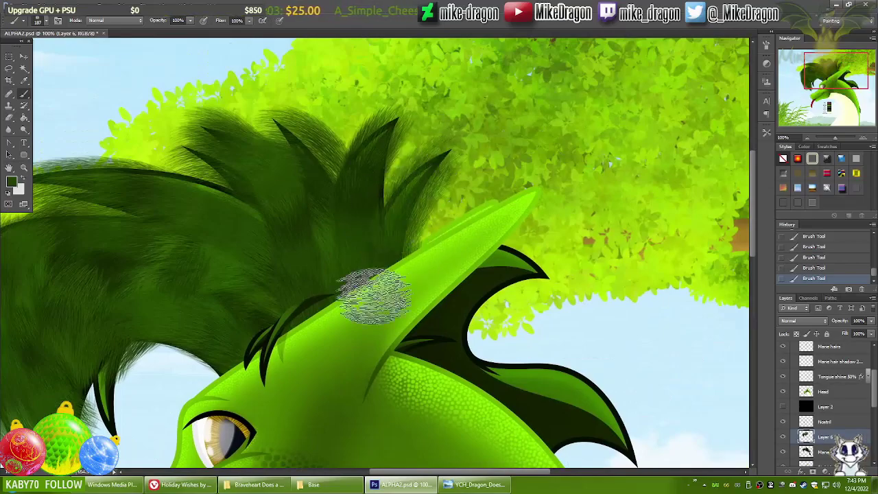
{"action": "scroll", "coordinate": [493, 402], "scroll_direction": "down", "scroll_amount": 6}
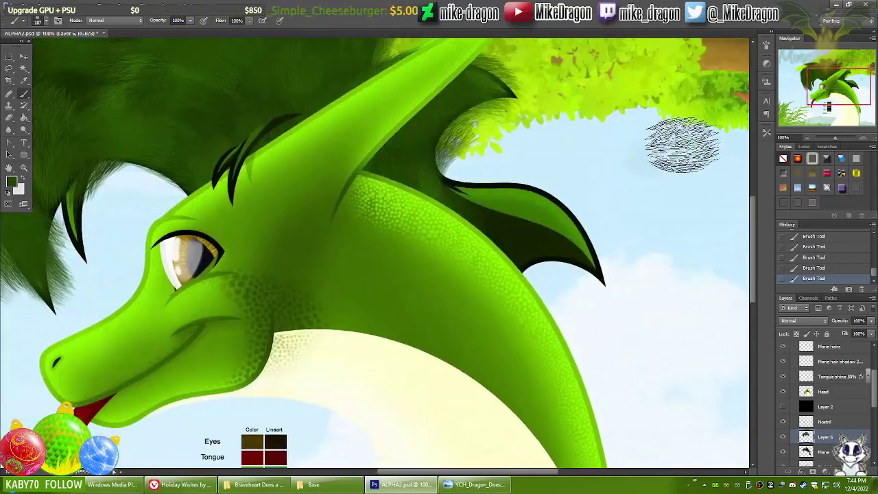
- Clear the painted fur from Layer 6 and test other scattered hair brush presets near the mane's forelock
{"action": "key", "text": "ctrl+0"}
{"action": "key", "text": "ctrl+plus"}
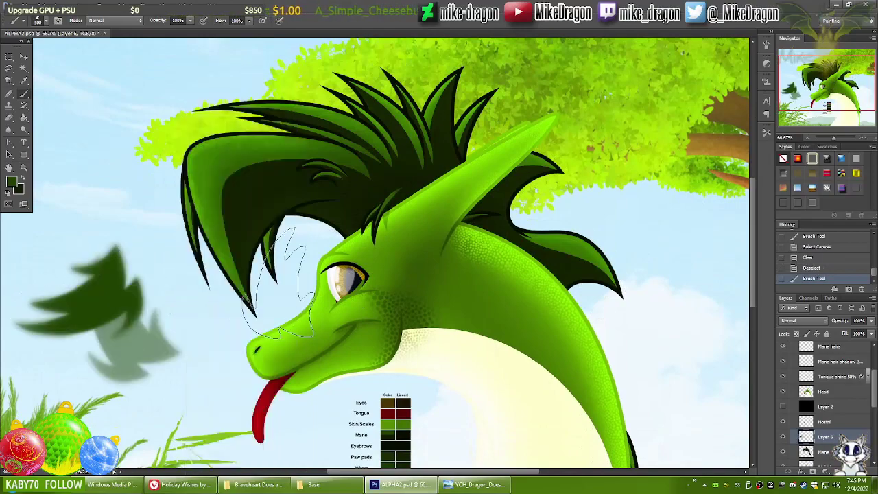
{"action": "right_click", "coordinate": [281, 288]}
{"action": "key", "text": "Return"}
{"action": "left_click", "coordinate": [278, 230]}
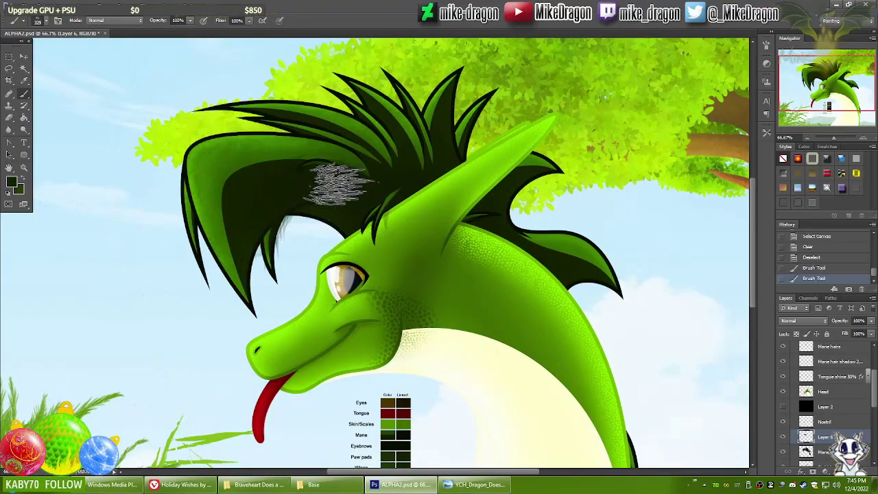
{"action": "key", "text": "ctrl+z"}
{"action": "right_click", "coordinate": [212, 61]}
{"action": "key", "text": "Return"}
{"action": "key", "text": "ctrl+z"}
{"action": "right_click", "coordinate": [137, 305]}
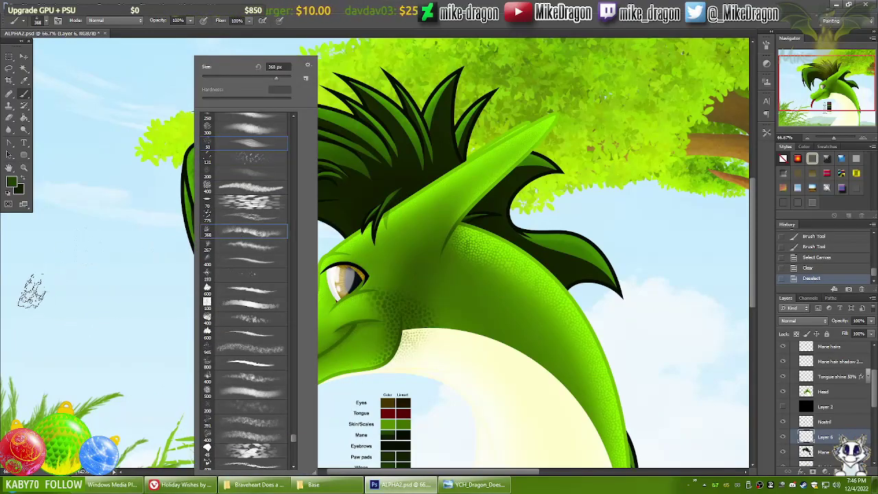
{"action": "key", "text": "Return"}
- Delete the hair test layer and shade the locks of the Mane layer with Dodge and Burn at 10% exposure
{"action": "key", "text": "o"}
{"action": "scroll", "coordinate": [698, 104], "scroll_direction": "up", "scroll_amount": 1}
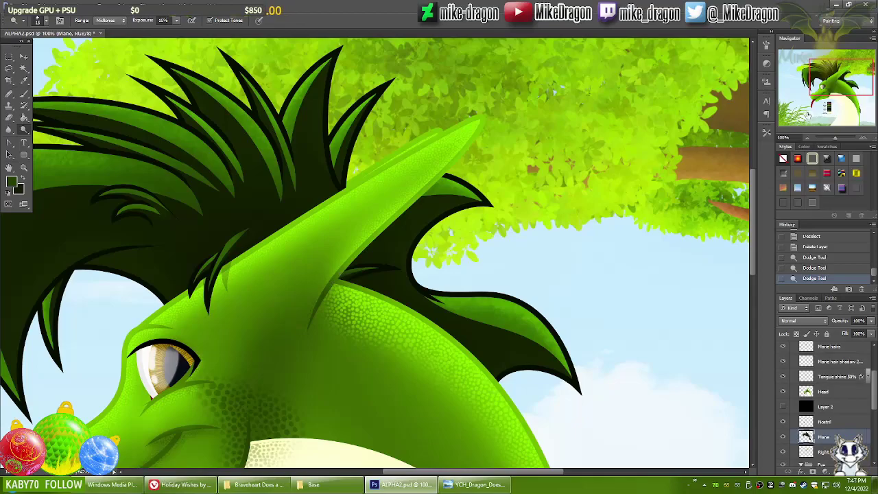
{"action": "scroll", "coordinate": [571, 273], "scroll_direction": "down", "scroll_amount": 5}
{"action": "left_click_drag", "start_coordinate": [846, 106], "coordinate": [824, 80]}
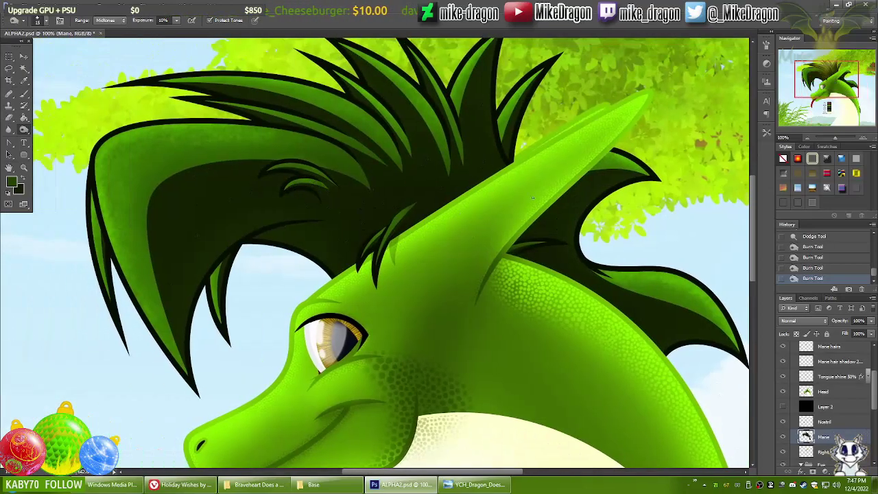
{"action": "scroll", "coordinate": [601, 293], "scroll_direction": "up", "scroll_amount": 1}
{"action": "scroll", "coordinate": [398, 248], "scroll_direction": "down", "scroll_amount": 1}
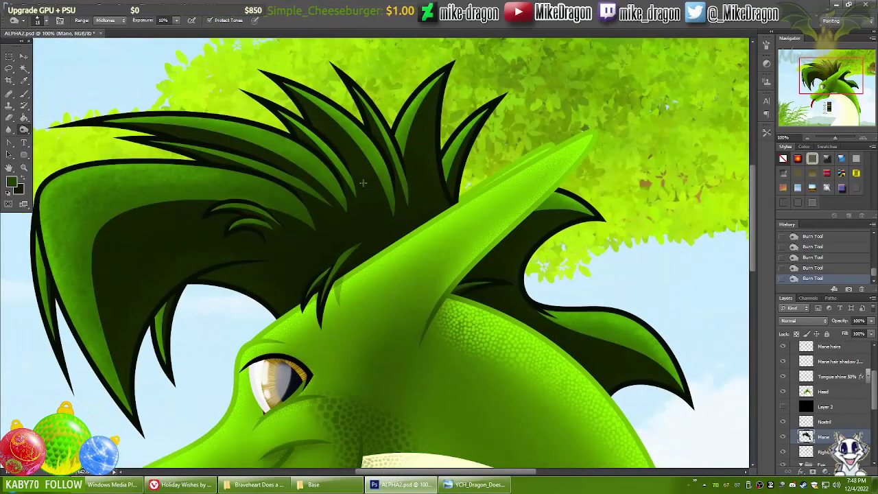
{"action": "scroll", "coordinate": [363, 187], "scroll_direction": "down", "scroll_amount": 3}
{"action": "scroll", "coordinate": [445, 340], "scroll_direction": "up", "scroll_amount": 1}
- Undo the last Dodge stroke and save the drawing
{"action": "key", "text": "ctrl+z"}
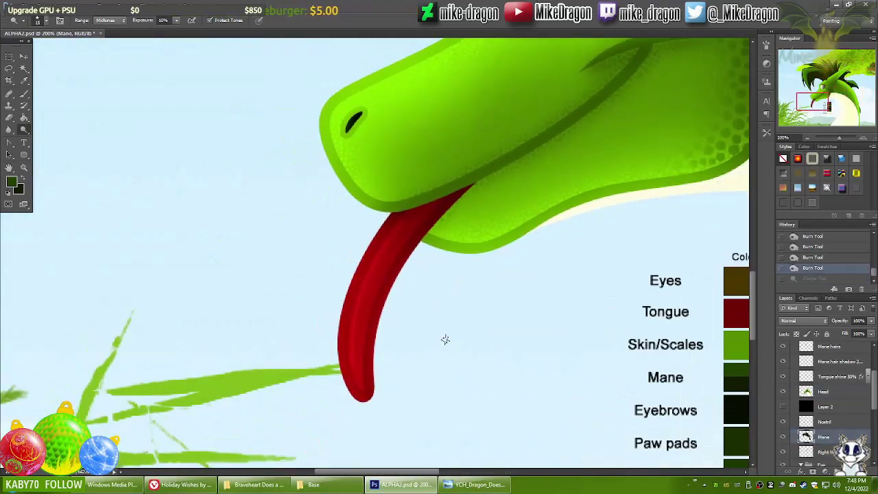
{"action": "key", "text": "ctrl+0"}
{"action": "key", "text": "ctrl+s"}
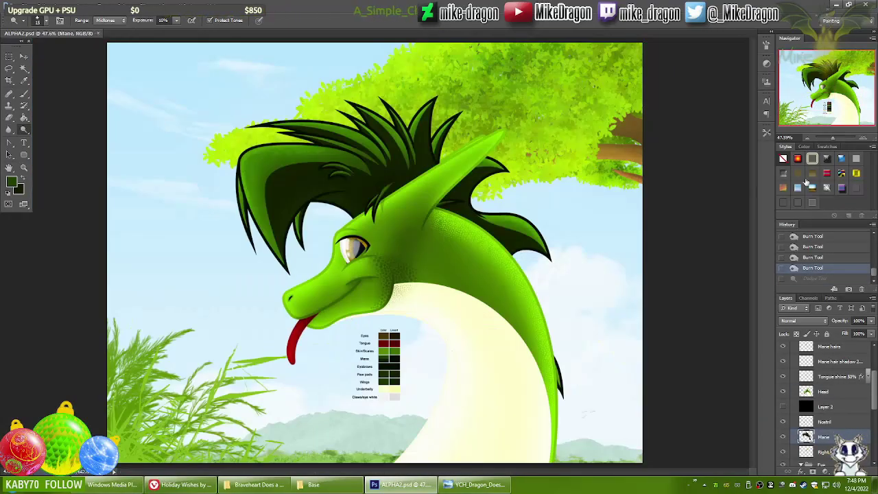
- Hide the background, export the dragon as the transparent image ALPHA2.png and open that file
{"action": "scroll", "coordinate": [823, 397], "scroll_direction": "down", "scroll_amount": 5}
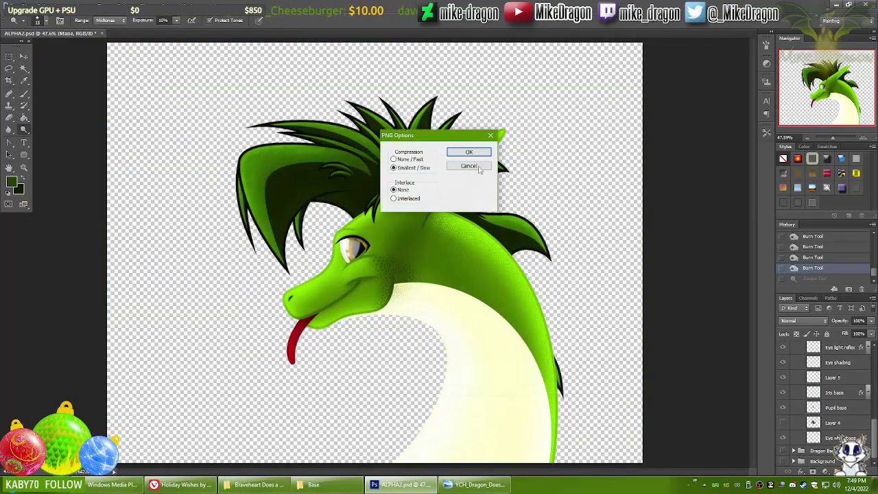
{"action": "left_click", "coordinate": [783, 423]}
{"action": "left_click", "coordinate": [253, 484]}
{"action": "right_click", "coordinate": [340, 201]}
{"action": "left_click", "coordinate": [514, 378]}
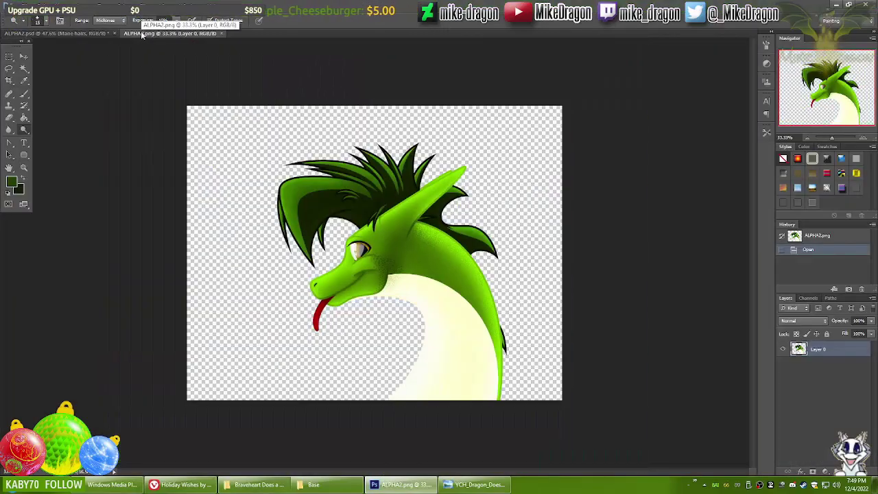
- Copy the flattened dragon from ALPHA2.png into ALPHA2.psd as a new layer and blacken it with Hue/Saturation
{"action": "scroll", "coordinate": [375, 252], "scroll_direction": "up", "scroll_amount": 2}
{"action": "key", "text": "b"}
{"action": "right_click", "coordinate": [156, 57]}
{"action": "left_click", "coordinate": [206, 206]}
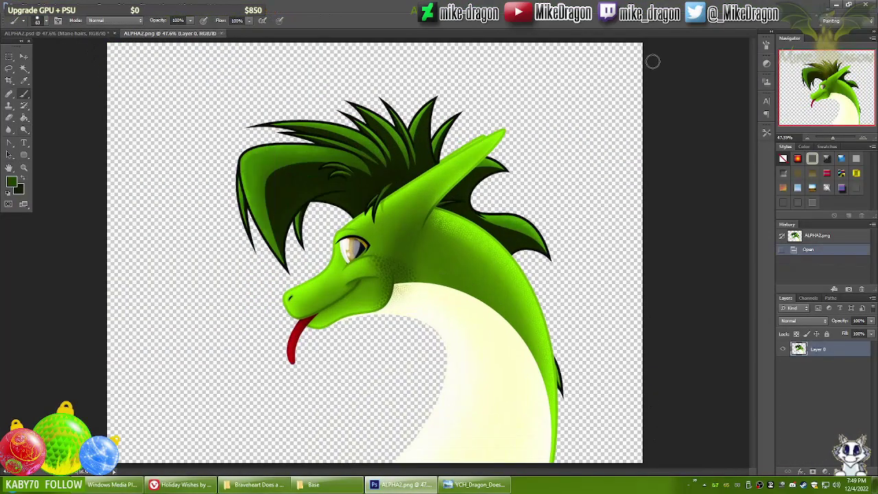
{"action": "left_click", "coordinate": [125, 444]}
{"action": "left_click", "coordinate": [125, 444]}
{"action": "key", "text": "ctrl+Tab"}
{"action": "key", "text": "ctrl+u"}
{"action": "key", "text": "Return"}
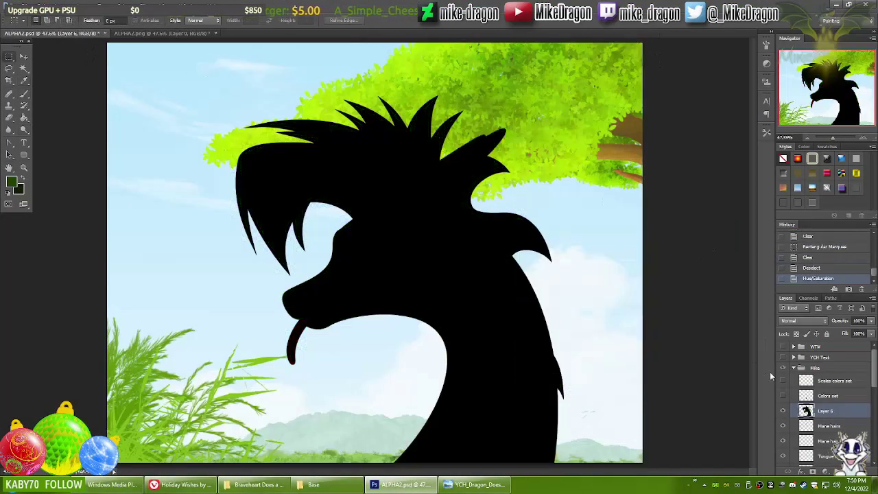
- Select the black silhouette's outline, hide its layer and add an empty layer beneath it
{"action": "key", "text": "ctrl+d"}
{"action": "key", "text": "ctrl+a"}
{"action": "key", "text": "ctrl+Right"}
{"action": "left_click", "coordinate": [782, 411]}
{"action": "left_click", "coordinate": [851, 471], "text": "ctrl"}
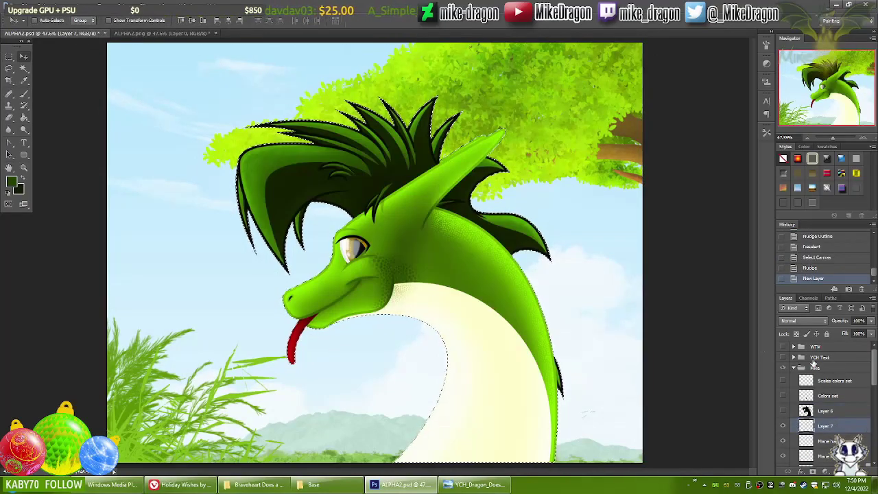
- Sample the yellow-green of the tree leaves, #bee712, as the foreground colour
{"action": "key", "text": "i"}
{"action": "left_click", "coordinate": [408, 371]}
{"action": "left_click", "coordinate": [471, 186]}
{"action": "left_click", "coordinate": [11, 182]}
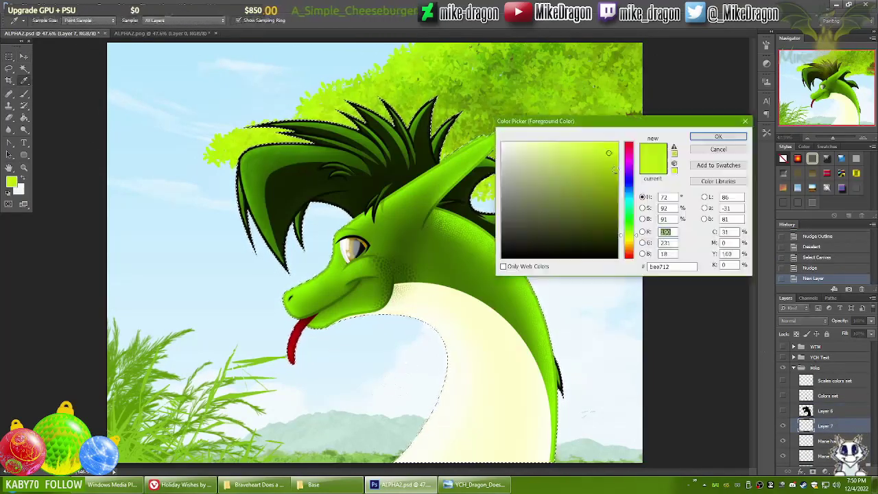
{"action": "key", "text": "Return"}
- Try a large brush stroke along the selection edge behind the mane on Layer 7
{"action": "key", "text": "b"}
{"action": "right_click", "coordinate": [574, 195]}
{"action": "key", "text": "Return"}
{"action": "key", "text": "x"}
{"action": "mouse_move", "coordinate": [569, 194]}
{"action": "left_mouse_down"}
{"action": "mouse_move", "coordinate": [613, 421]}
{"action": "mouse_move", "coordinate": [575, 193]}
{"action": "left_mouse_up"}
{"action": "key", "text": "ctrl+z"}
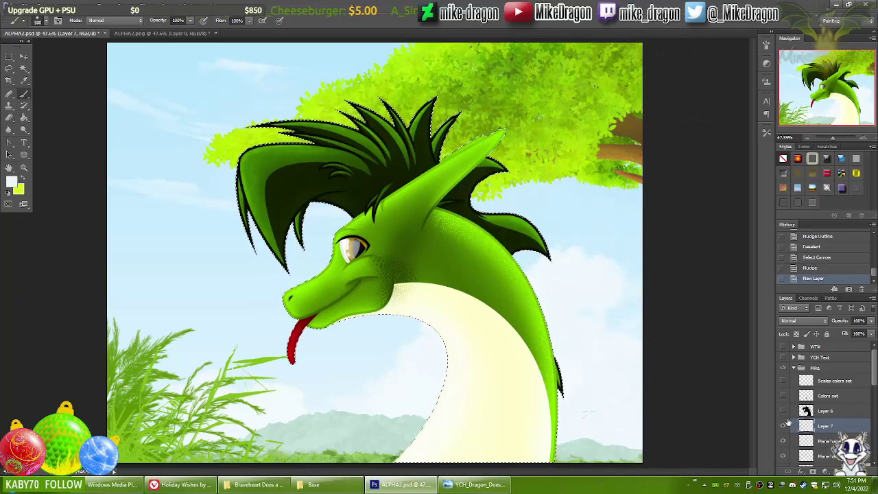
- Hide the background and mane layers and save the dragon as ALPHA2 No mane.png
{"action": "scroll", "coordinate": [791, 411], "scroll_direction": "down", "scroll_amount": 5}
{"action": "left_click", "coordinate": [782, 388]}
{"action": "scroll", "coordinate": [786, 414], "scroll_direction": "up", "scroll_amount": 3}
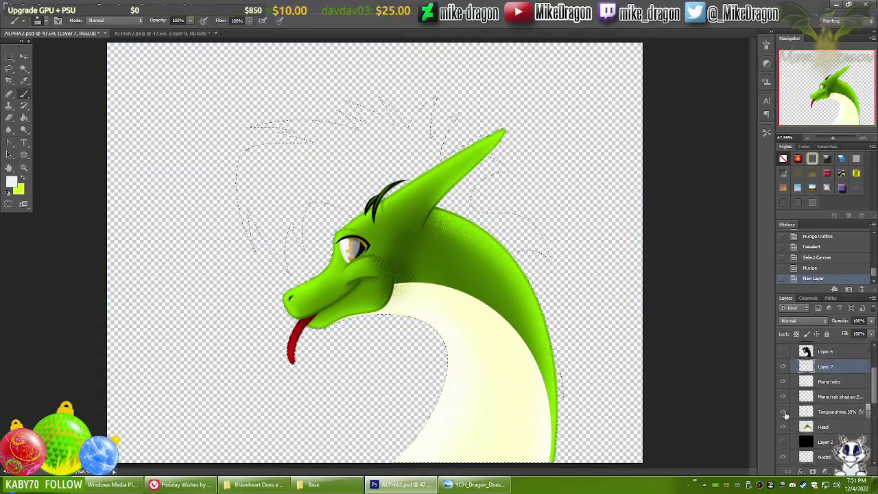
{"action": "key", "text": "ctrl+shift+s"}
{"action": "key", "text": "Return"}
- Open ALPHA2 No mane.png and paste its maneless dragon onto Layer 7 in ALPHA2.psd
{"action": "left_click", "coordinate": [259, 484]}
{"action": "right_click", "coordinate": [401, 484]}
{"action": "left_click", "coordinate": [419, 437]}
{"action": "right_click", "coordinate": [539, 58]}
{"action": "key", "text": "Escape"}
{"action": "key", "text": "ctrl+Tab"}
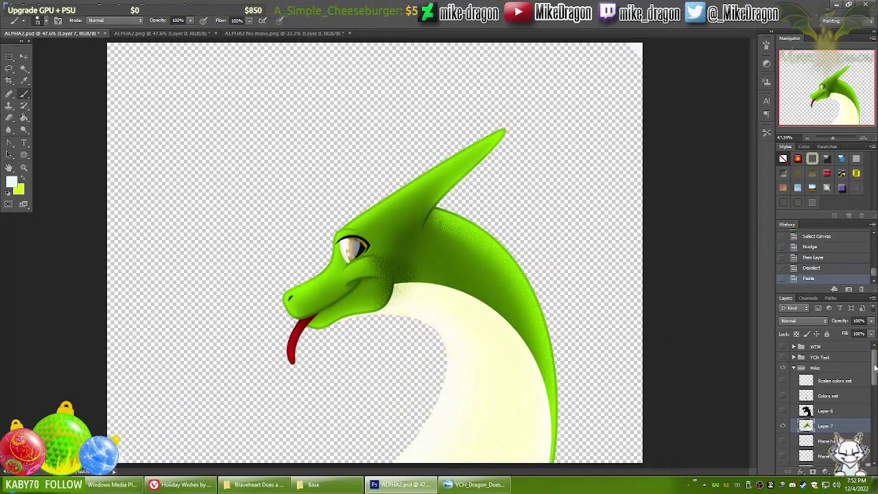
- Turn the pasted dragon on Layer 7 solid black with Hue/Saturation and clear stray areas with rectangular selections
{"action": "left_click", "coordinate": [783, 376]}
{"action": "left_click", "coordinate": [783, 378]}
{"action": "key", "text": "ctrl+u"}
{"action": "key", "text": "Return"}
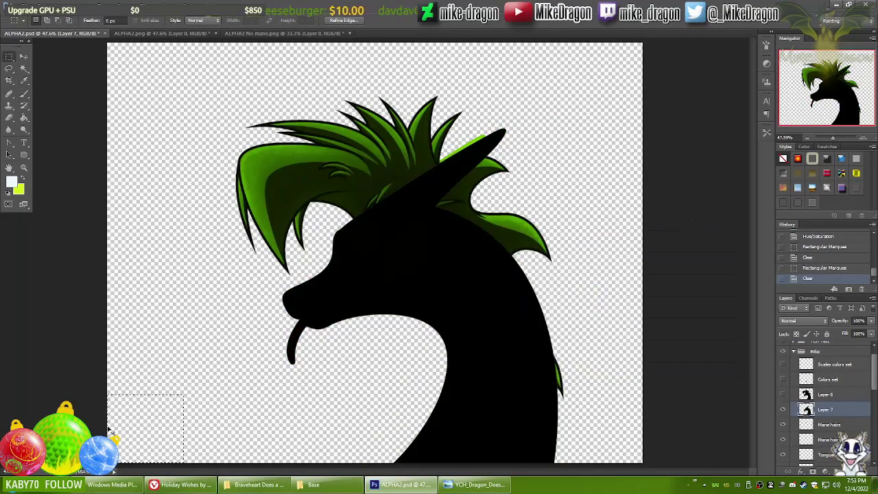
{"action": "scroll", "coordinate": [873, 451], "scroll_direction": "down", "scroll_amount": 3}
{"action": "scroll", "coordinate": [873, 450], "scroll_direction": "up", "scroll_amount": 3}
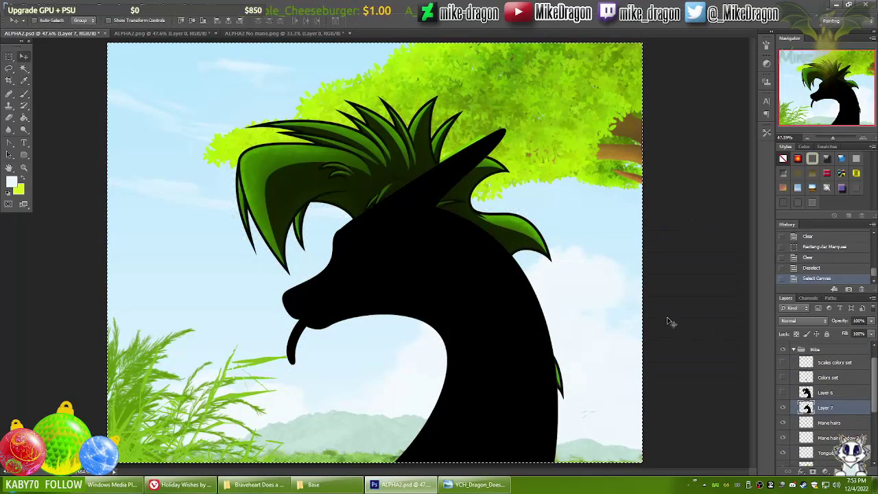
- Select the black silhouette's shape and brush soft white and yellow-green light along the dragon's edges on a new layer below Layer 7
{"action": "key", "text": "v"}
{"action": "key", "text": "b"}
{"action": "right_click", "coordinate": [473, 260]}
{"action": "key", "text": "Escape"}
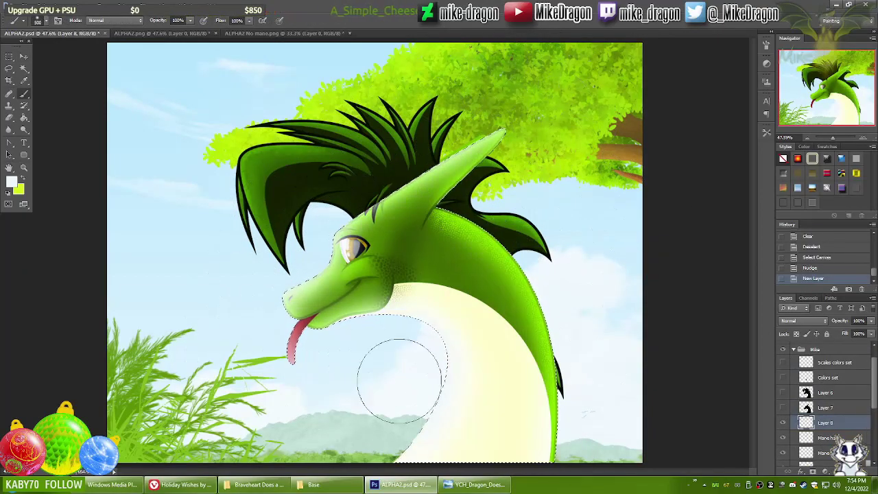
{"action": "key", "text": "b"}
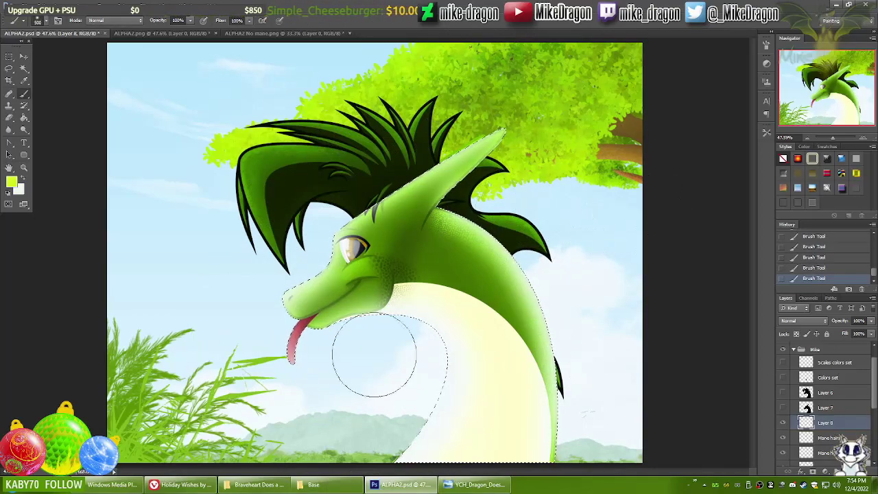
{"action": "left_click", "coordinate": [11, 181]}
{"action": "key", "text": "Escape"}
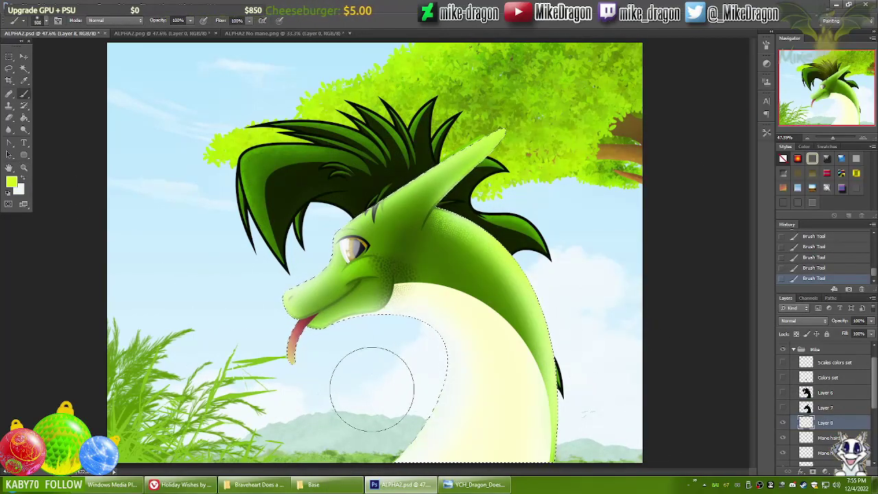
- Deselect and add an Outer Glow effect to the dragon's light layer, Layer 8
{"action": "double_click", "coordinate": [843, 423]}
{"action": "left_click", "coordinate": [675, 202]}
{"action": "left_click", "coordinate": [633, 245]}
{"action": "left_click", "coordinate": [720, 137]}
{"action": "key", "text": "Return"}
- Compare blending modes on Layer 8 and set it to Overlay at 50% opacity
{"action": "scroll", "coordinate": [823, 323], "scroll_direction": "down", "scroll_amount": 3}
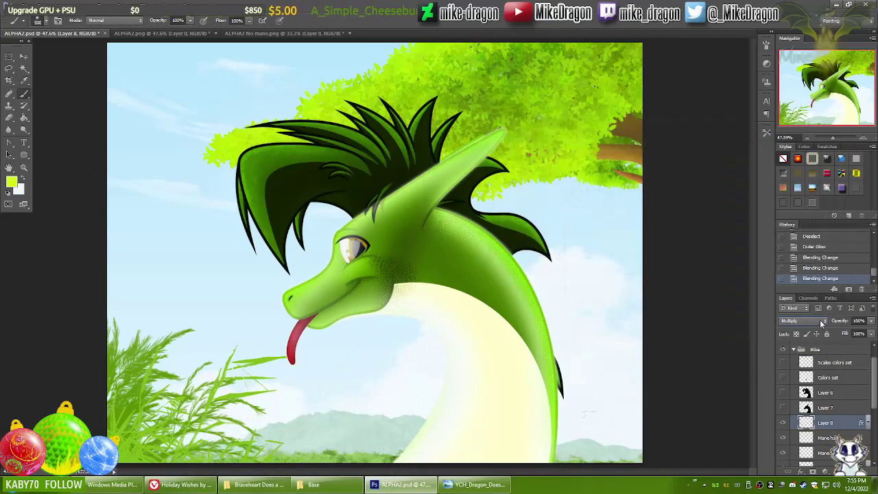
{"action": "scroll", "coordinate": [823, 322], "scroll_direction": "down", "scroll_amount": 2}
{"action": "left_click", "coordinate": [820, 320]}
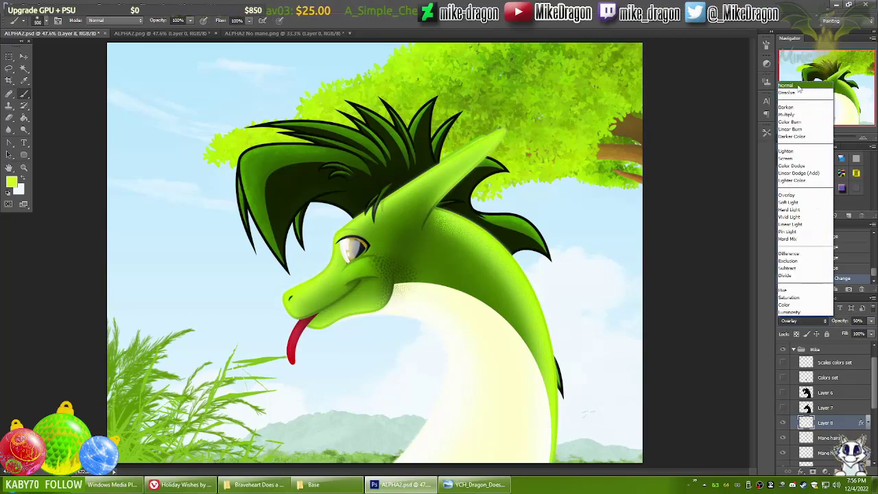
{"action": "left_click", "coordinate": [818, 321]}
{"action": "scroll", "coordinate": [819, 321], "scroll_direction": "down", "scroll_amount": 2}
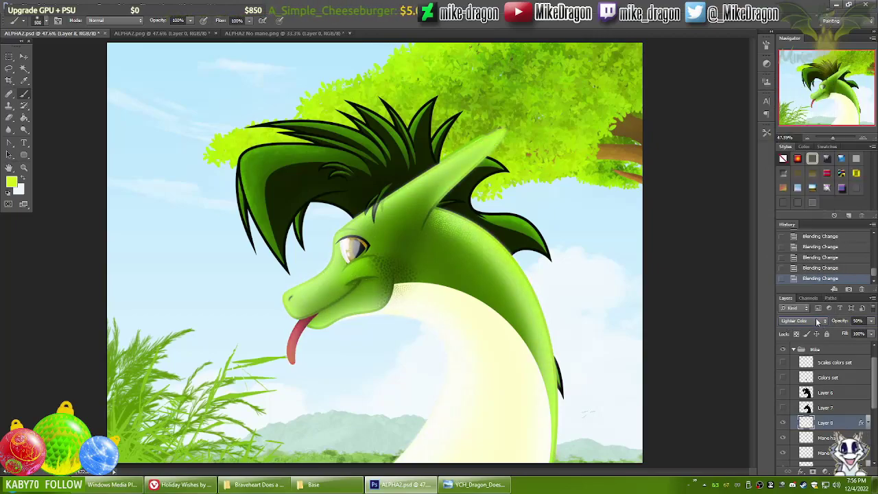
{"action": "left_click", "coordinate": [816, 322]}
{"action": "left_click", "coordinate": [820, 323]}
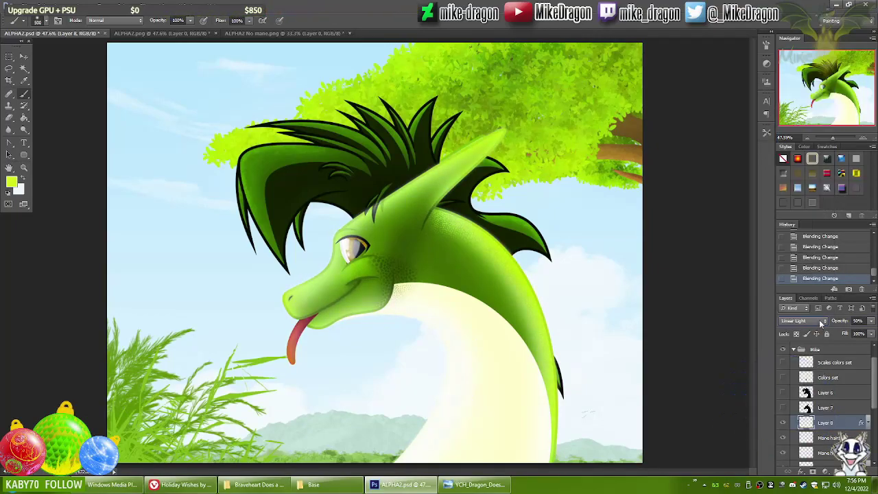
{"action": "scroll", "coordinate": [821, 323], "scroll_direction": "up", "scroll_amount": 4}
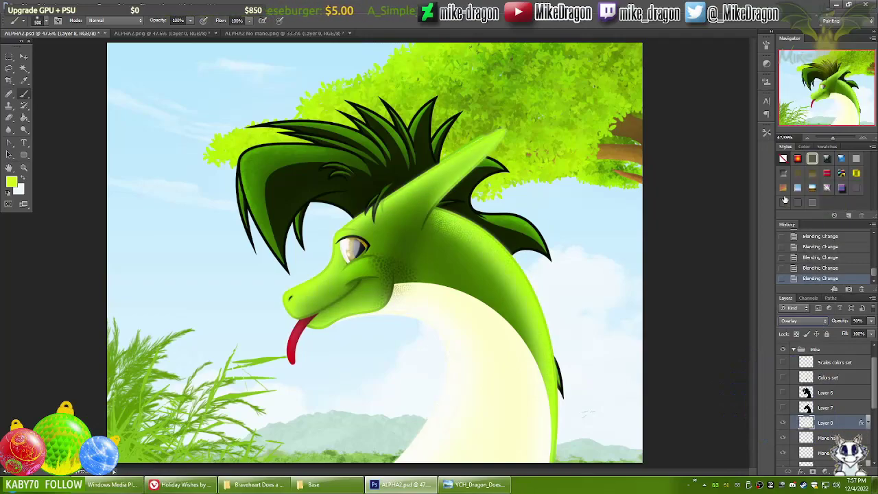
- Open Coloring ALPHA0.psd, hide everything except the mane, and save it as Coloring ALPHA0 Mane.png
{"action": "left_click_drag", "start_coordinate": [782, 407], "coordinate": [783, 392]}
{"action": "left_click", "coordinate": [825, 393]}
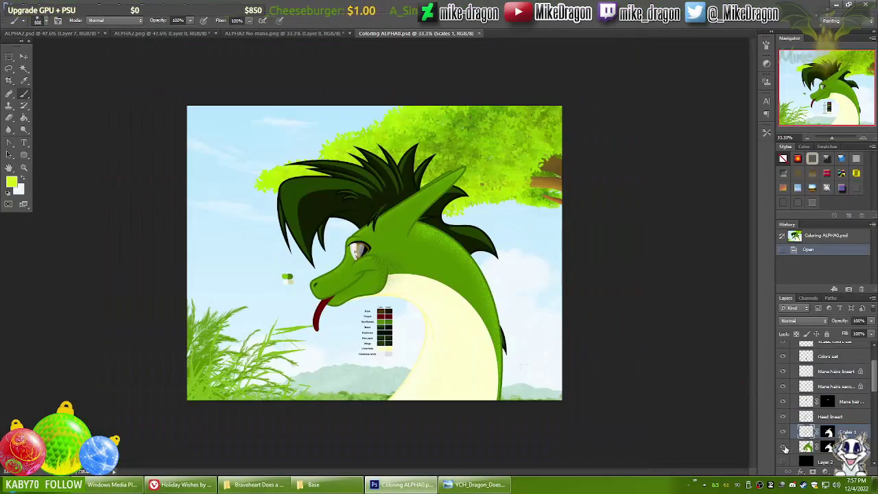
{"action": "left_click", "coordinate": [786, 448]}
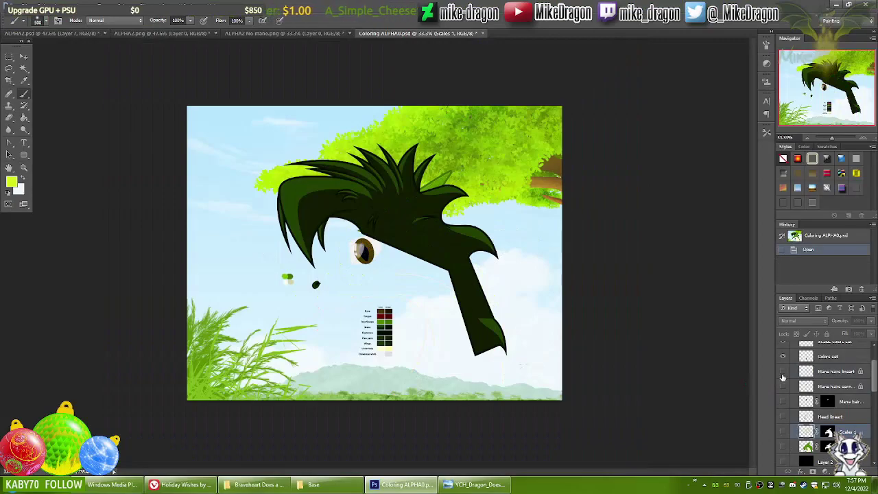
{"action": "scroll", "coordinate": [784, 381], "scroll_direction": "down", "scroll_amount": 5}
{"action": "left_click", "coordinate": [782, 450]}
{"action": "left_click", "coordinate": [55, 133]}
{"action": "left_click", "coordinate": [607, 254]}
{"action": "left_click", "coordinate": [433, 179]}
{"action": "key", "text": "ctrl+w"}
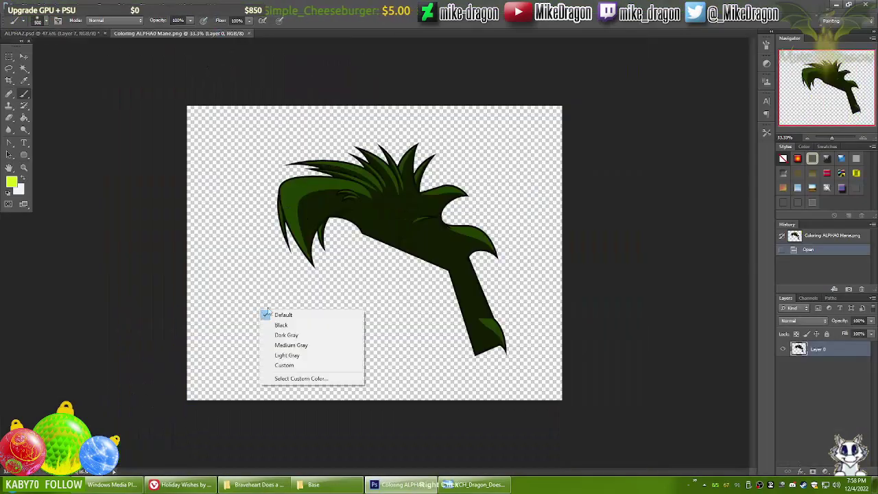
- Paste the isolated mane into ALPHA2.psd above Layer 8 and turn it black with Hue/Saturation
{"action": "left_click", "coordinate": [196, 349]}
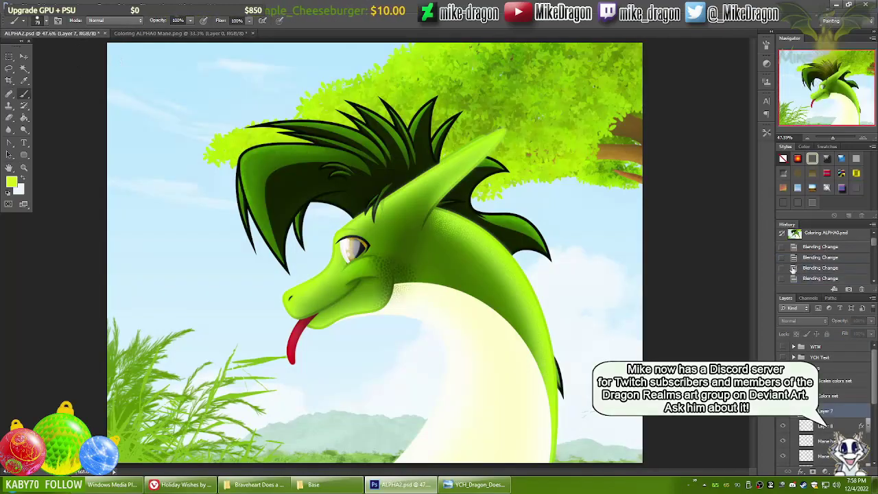
{"action": "key", "text": "ctrl+v"}
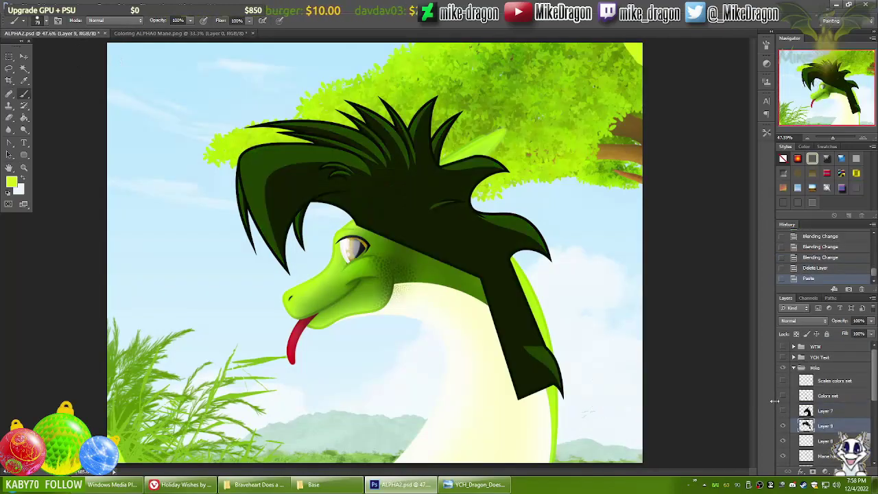
{"action": "key", "text": "ctrl+d"}
{"action": "key", "text": "ctrl+u"}
{"action": "key", "text": "Return"}
- Name the dragon's light layer Head light effects 50% and the new layer below it Mane light effects 50%
{"action": "left_click", "coordinate": [823, 441]}
{"action": "scroll", "coordinate": [821, 431], "scroll_direction": "down", "scroll_amount": 2}
{"action": "double_click", "coordinate": [826, 395]}
{"action": "type", "text": "Mane light effects 50%"}
- Brush soft white and yellow-green light along the mane's outer tips within the mane silhouette's selection, and deselect
{"action": "right_click", "coordinate": [826, 395]}
{"action": "key", "text": "Escape"}
{"action": "key", "text": "b"}
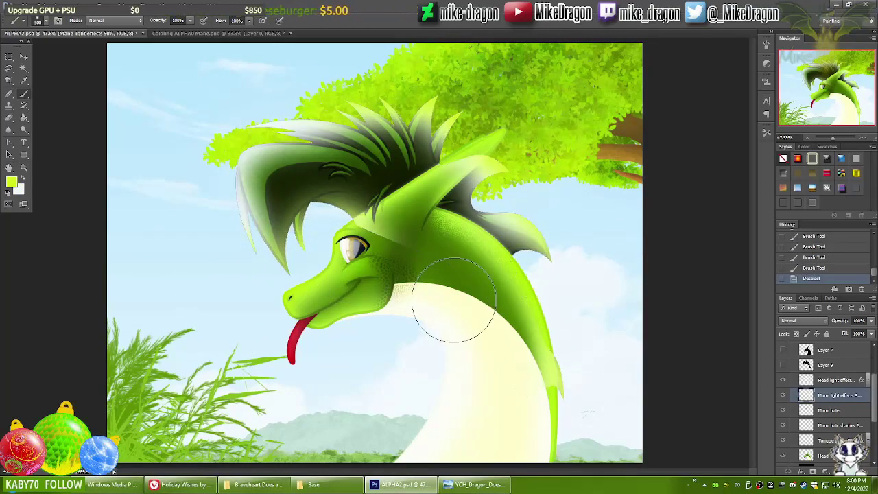
- Move Mane light effects 50% directly above the Mane layer and paste the head light's layer style onto it
{"action": "scroll", "coordinate": [829, 405], "scroll_direction": "down", "scroll_amount": 3}
{"action": "left_click", "coordinate": [804, 320]}
{"action": "left_click", "coordinate": [787, 195]}
{"action": "left_click", "coordinate": [804, 321]}
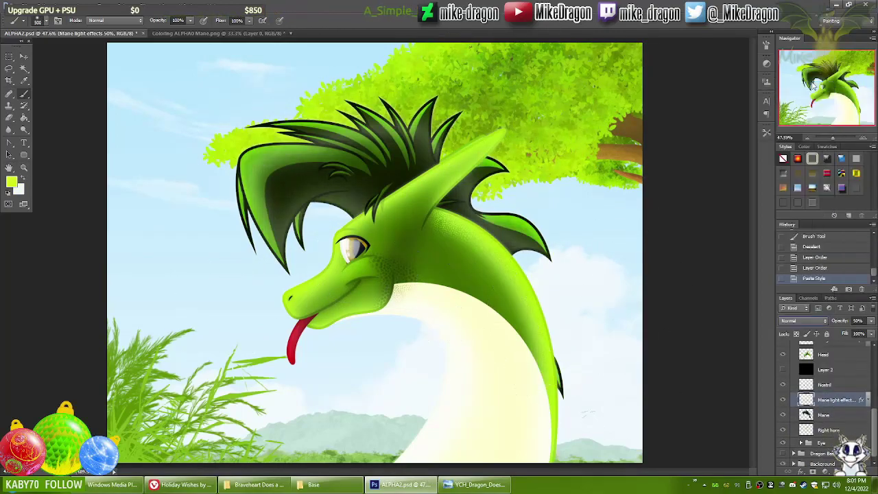
- Compare blending modes on the Mane light effects 50% layer and set it to Overlay
{"action": "left_click", "coordinate": [813, 85]}
{"action": "scroll", "coordinate": [810, 320], "scroll_direction": "down", "scroll_amount": 3}
{"action": "scroll", "coordinate": [810, 320], "scroll_direction": "down", "scroll_amount": 3}
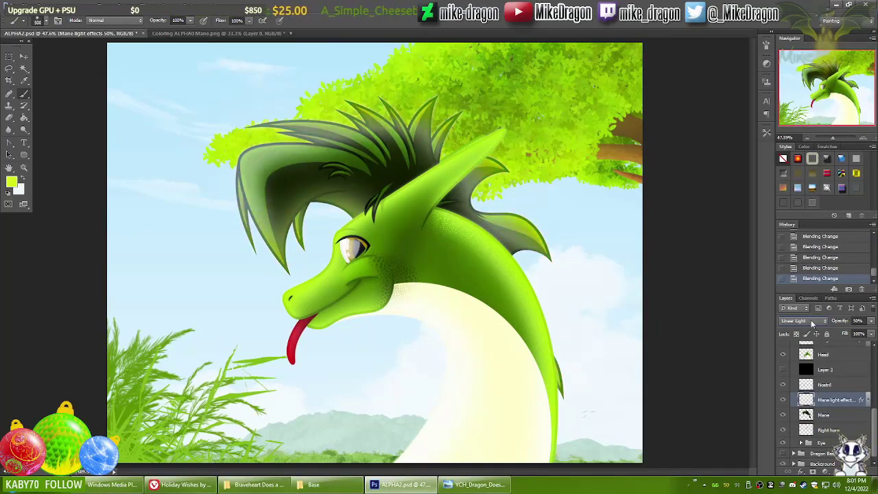
{"action": "scroll", "coordinate": [810, 320], "scroll_direction": "down", "scroll_amount": 8}
{"action": "left_click", "coordinate": [818, 321]}
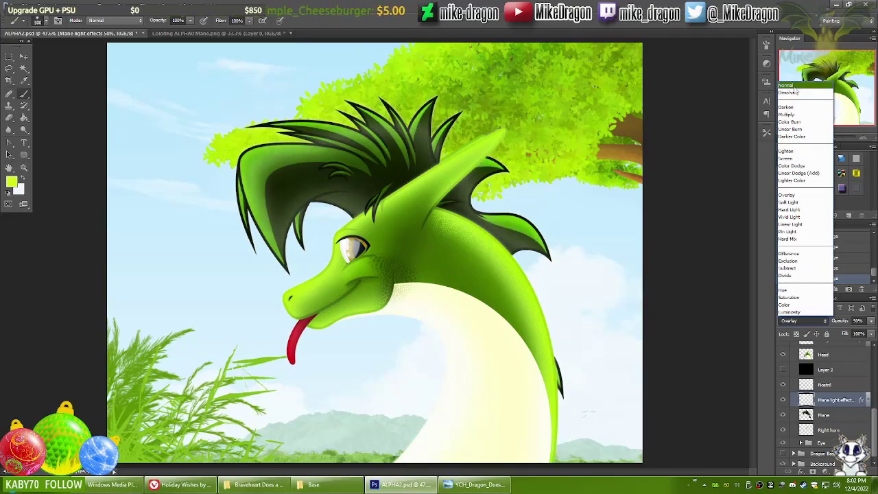
{"action": "left_click", "coordinate": [786, 174]}
- Try to erase the Head light effects 50% layer inside a Magic Wand selection of the eye, and deselect
{"action": "key", "text": "ctrl+plus"}
{"action": "key", "text": "ctrl+plus"}
{"action": "key", "text": "ctrl+plus"}
{"action": "key", "text": "ctrl+plus"}
{"action": "key", "text": "ctrl+plus"}
{"action": "key", "text": "ctrl+plus"}
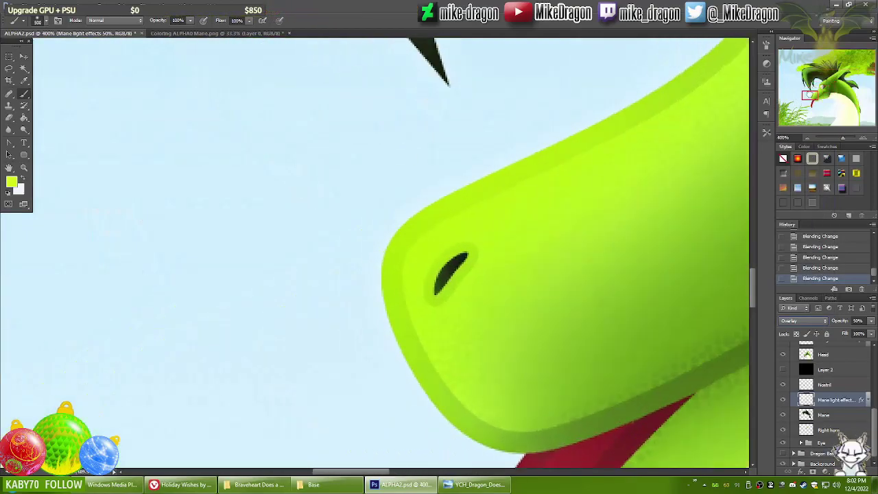
{"action": "scroll", "coordinate": [823, 397], "scroll_direction": "up", "scroll_amount": 3}
{"action": "left_click", "coordinate": [795, 387]}
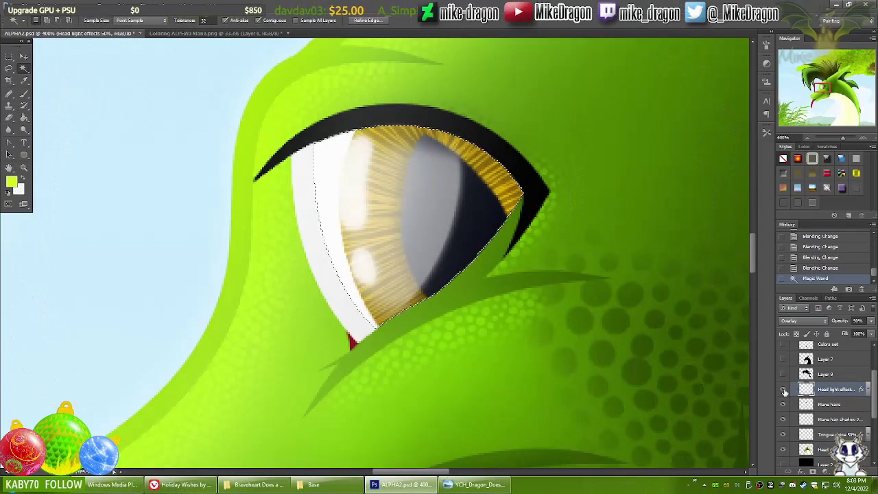
{"action": "key", "text": "e"}
{"action": "left_click_drag", "start_coordinate": [499, 157], "coordinate": [439, 226]}
{"action": "key", "text": "ctrl+minus"}
{"action": "key", "text": "ctrl+minus"}
{"action": "key", "text": "ctrl+minus"}
{"action": "key", "text": "ctrl+minus"}
{"action": "key", "text": "ctrl+minus"}
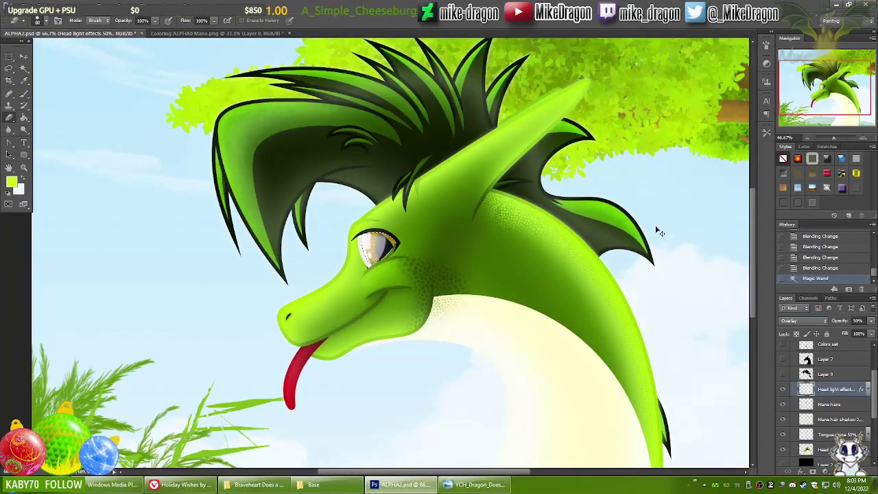
{"action": "key", "text": "ctrl+d"}
- Make the Head layer active and save ALPHA2.psd
{"action": "key", "text": "alt+bracketleft"}
{"action": "key", "text": "alt+bracketleft"}
{"action": "key", "text": "alt+bracketleft"}
{"action": "key", "text": "alt+bracketleft"}
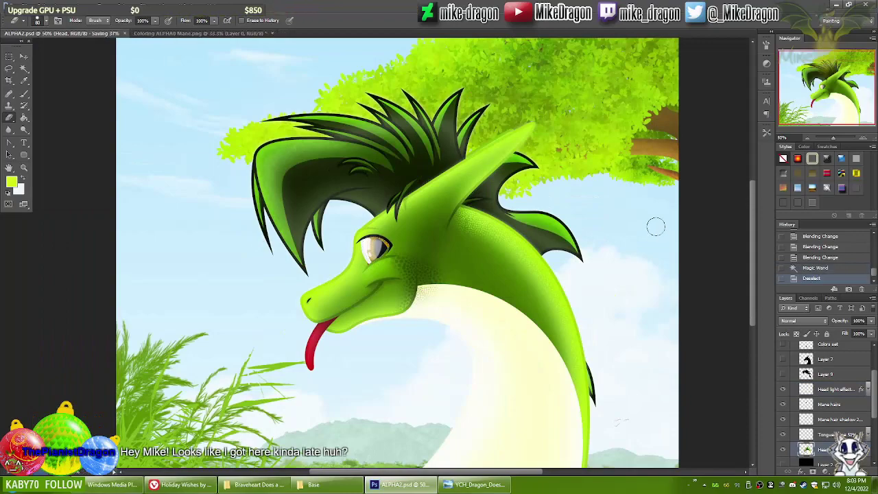
{"action": "left_click_drag", "start_coordinate": [655, 227], "coordinate": [649, 221]}
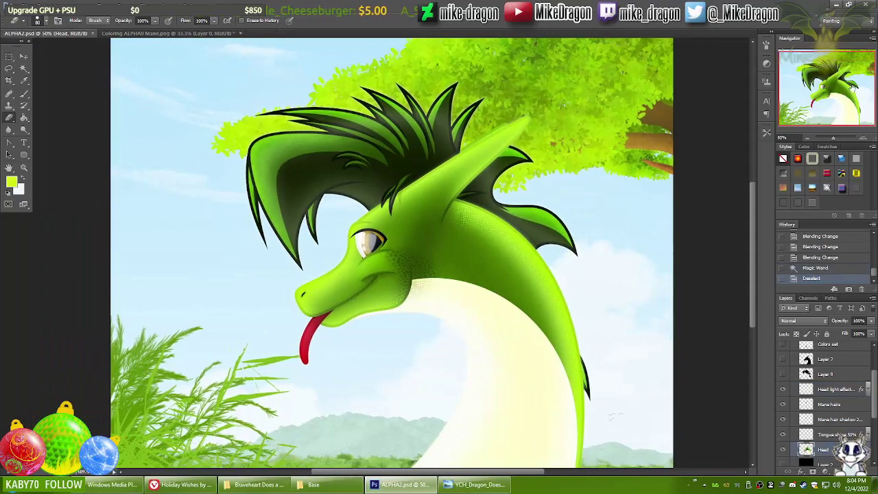
- Select the right horn's shape and add a layer above it named Right horn light effects 50%
{"action": "scroll", "coordinate": [834, 373], "scroll_direction": "down", "scroll_amount": 2}
{"action": "key", "text": "ctrl+a"}
{"action": "key", "text": "v"}
{"action": "key", "text": "Up"}
{"action": "left_click", "coordinate": [849, 472]}
{"action": "double_click", "coordinate": [827, 428]}
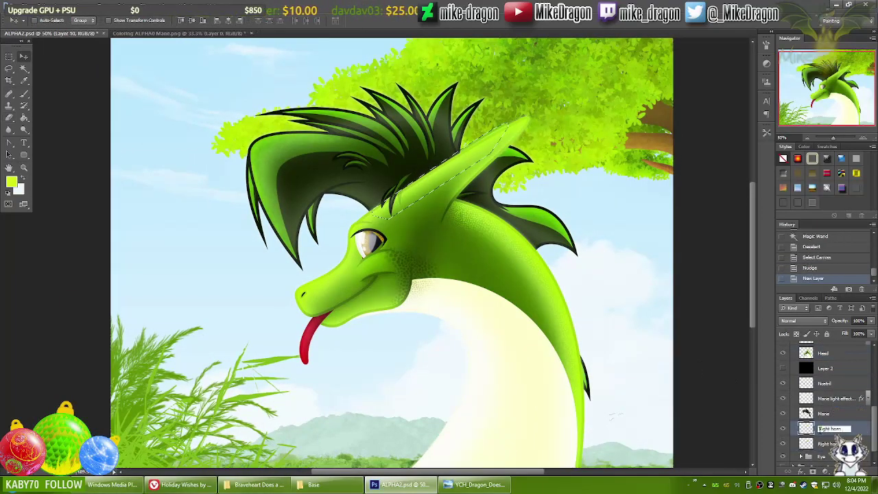
{"action": "type", "text": "Right horn light effects"}
{"action": "key", "text": "Return"}
- Brush light along the right horn's edge, deselect, and paste the Overlay light style onto its light layer
{"action": "key", "text": "b"}
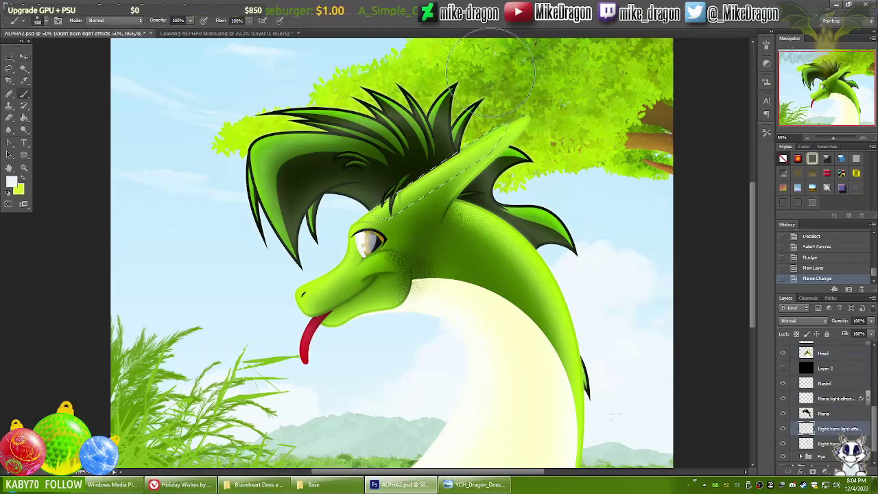
{"action": "left_click", "coordinate": [430, 85]}
{"action": "key", "text": "ctrl+d"}
{"action": "right_click", "coordinate": [837, 429]}
{"action": "left_click", "coordinate": [832, 278]}
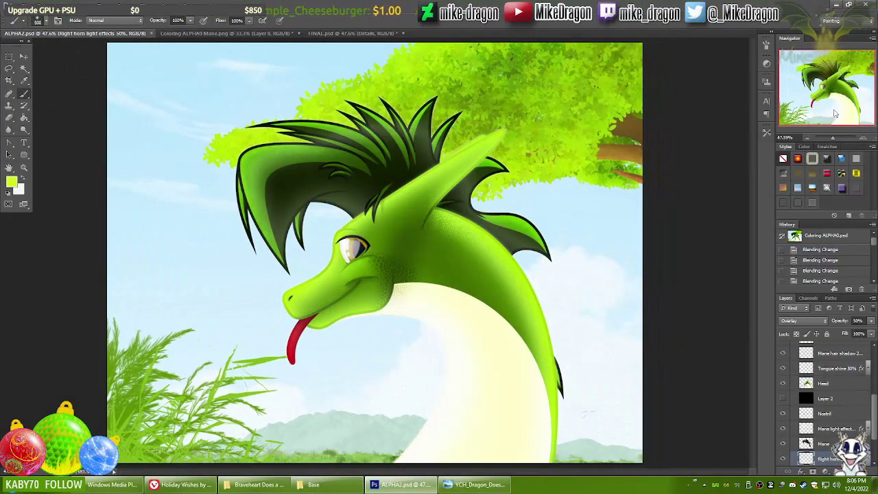
- Compare the background with the Sky layer and the Forest, Tree and Foreground tree groups shown and hidden
{"action": "scroll", "coordinate": [823, 398], "scroll_direction": "down", "scroll_amount": 5}
{"action": "left_click", "coordinate": [800, 386]}
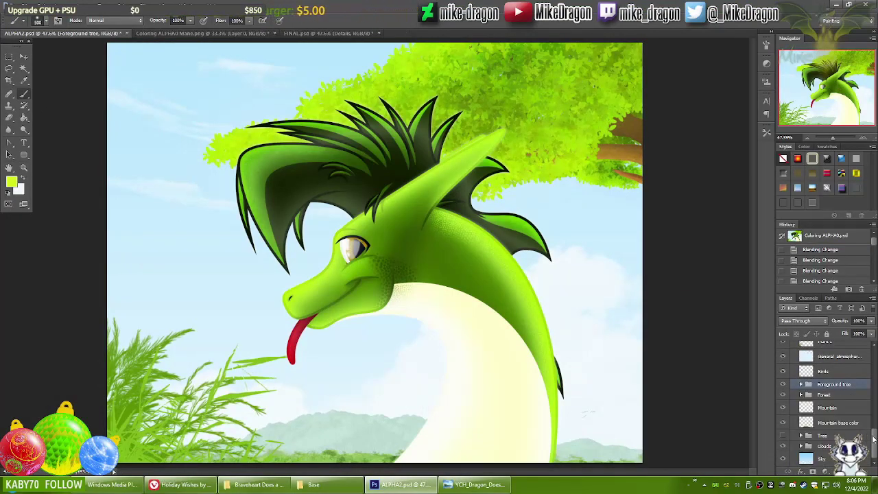
{"action": "left_click", "coordinate": [783, 458]}
{"action": "left_click", "coordinate": [782, 459]}
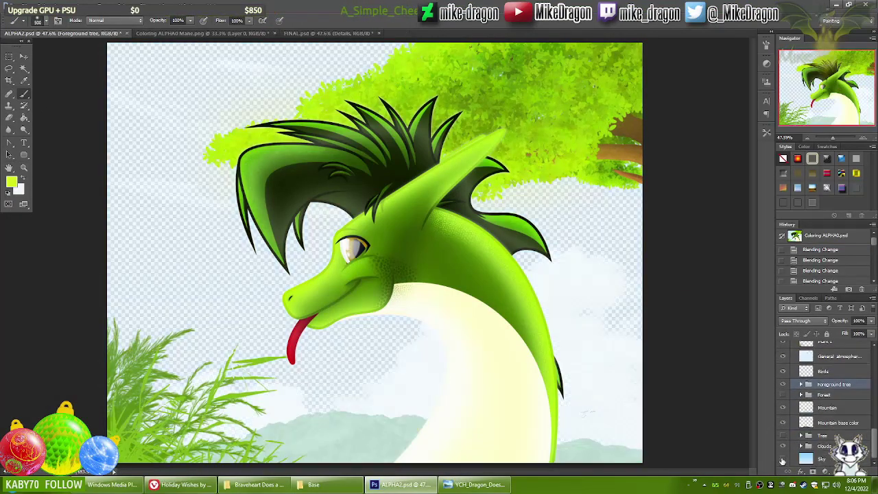
{"action": "left_click", "coordinate": [782, 435]}
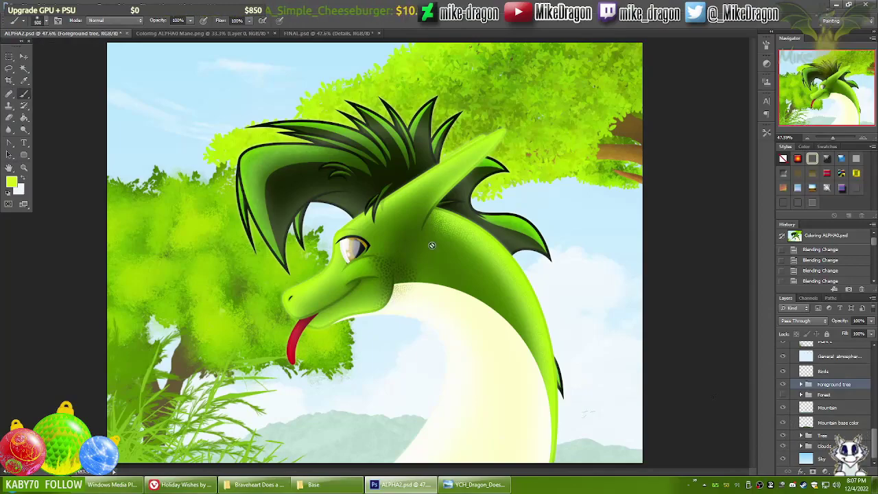
{"action": "left_click", "coordinate": [783, 384]}
- Isolate the Foreground tree group in Coloring ALPHA0.psd and save it as Coloring ALPHA0 Tree
{"action": "left_click", "coordinate": [259, 33]}
{"action": "left_click", "coordinate": [264, 33]}
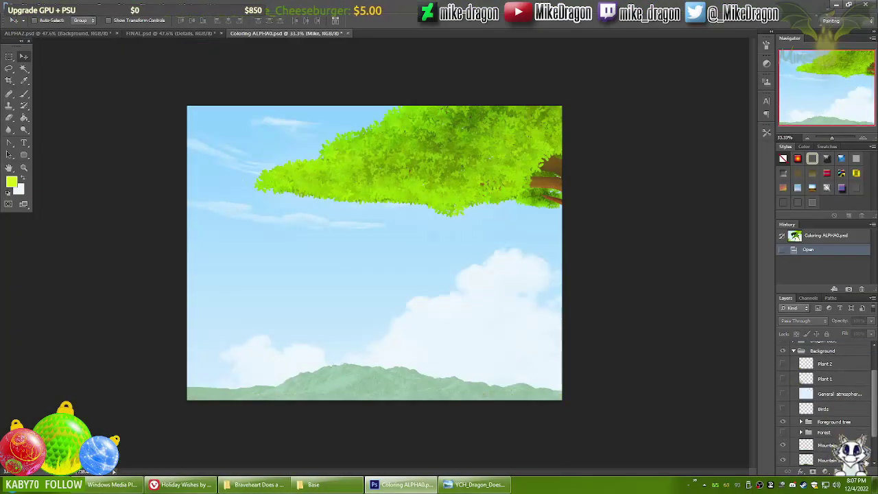
{"action": "left_click", "coordinate": [782, 422], "text": "alt"}
{"action": "left_click", "coordinate": [12, 6]}
{"action": "left_click", "coordinate": [27, 110]}
{"action": "type", "text": "Coloring ALPHA0 Tree"}
{"action": "key", "text": "Return"}
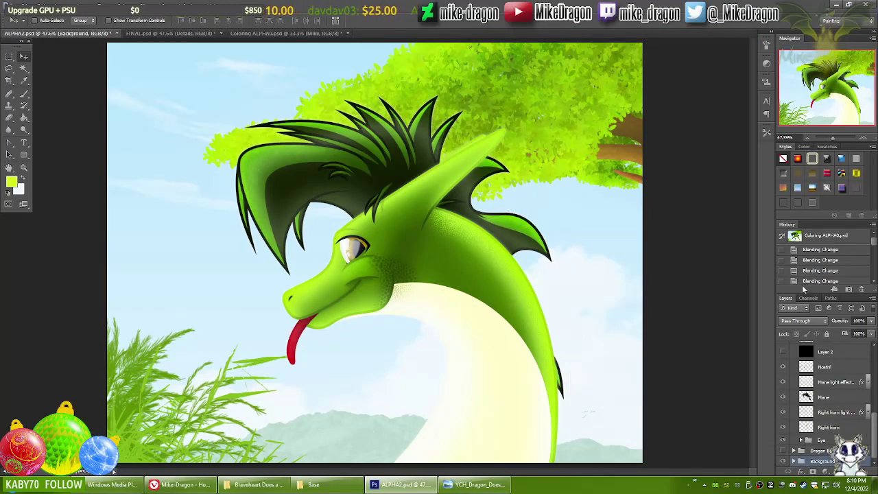
{"action": "key", "text": "ctrl+w"}
{"action": "key", "text": "ctrl+o"}
{"action": "key", "text": "Return"}
{"action": "key", "text": "b"}
{"action": "right_click", "coordinate": [414, 59]}
{"action": "key", "text": "Escape"}
{"action": "key", "text": "ctrl+Tab"}
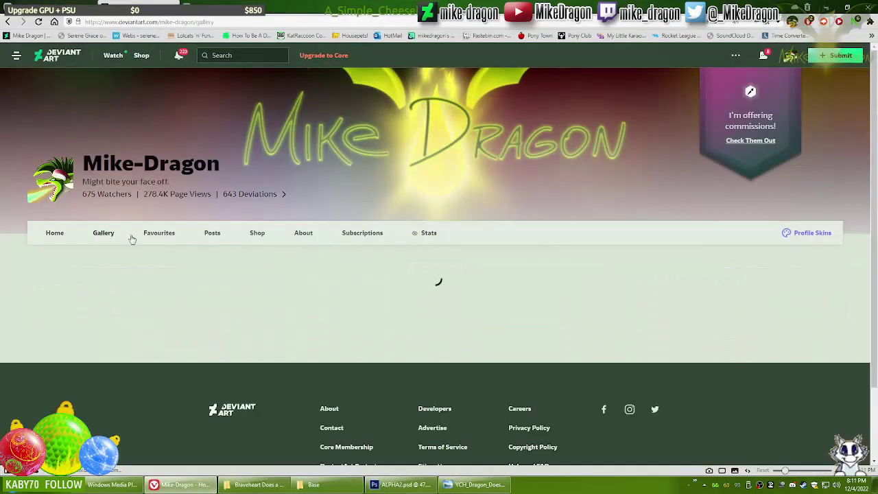
- Switch to the DeviantArt gallery in the browser, open the commission info page, and check the slot statuses
{"action": "left_click", "coordinate": [127, 236]}
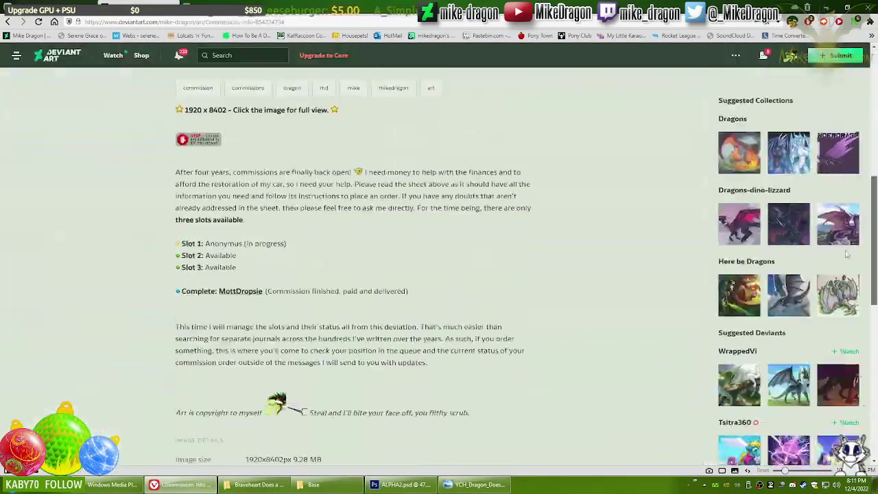
{"action": "scroll", "coordinate": [846, 254], "scroll_direction": "up", "scroll_amount": 1}
{"action": "left_click_drag", "start_coordinate": [287, 265], "coordinate": [180, 265]}
{"action": "left_click", "coordinate": [303, 273]}
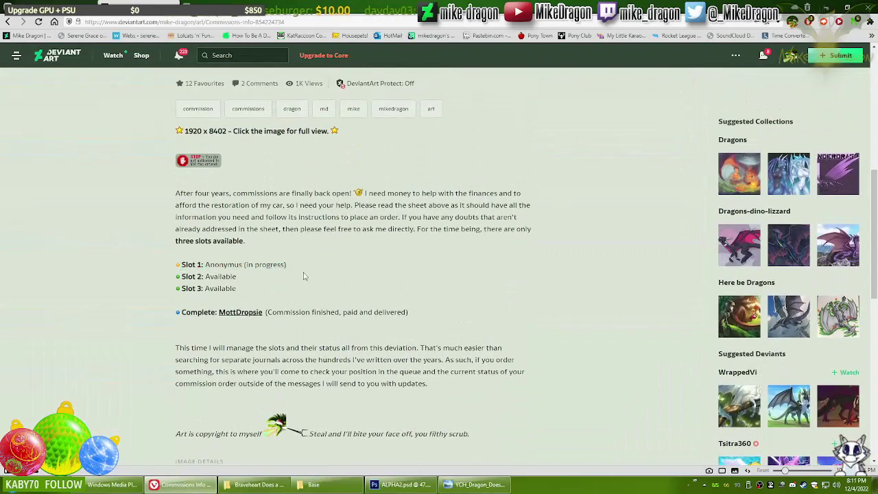
- Look over the slot statuses and the full commission sheet image on the commission info page
{"action": "left_click_drag", "start_coordinate": [302, 272], "coordinate": [400, 293]}
{"action": "scroll", "coordinate": [388, 310], "scroll_direction": "up", "scroll_amount": 6}
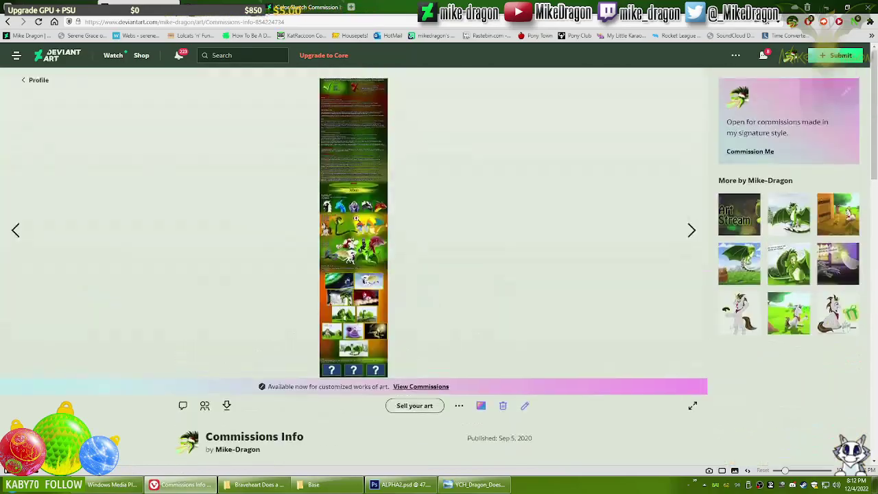
{"action": "left_click", "coordinate": [358, 225]}
{"action": "scroll", "coordinate": [505, 222], "scroll_direction": "down", "scroll_amount": 10}
- Switch to ALPHA2.psd in Photoshop, hide the Mike group, and add a new Foreground tree layer with a white 700 px brush ready
{"action": "left_click", "coordinate": [401, 484]}
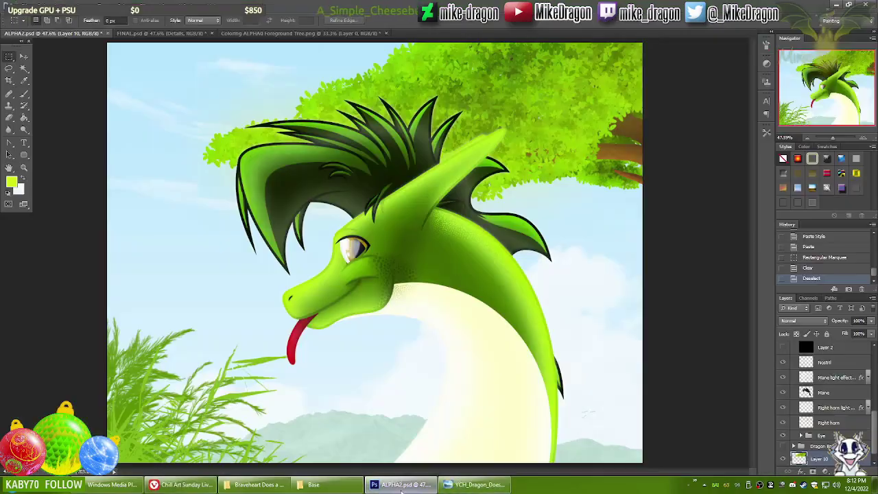
{"action": "left_click", "coordinate": [849, 471]}
{"action": "left_click", "coordinate": [783, 378]}
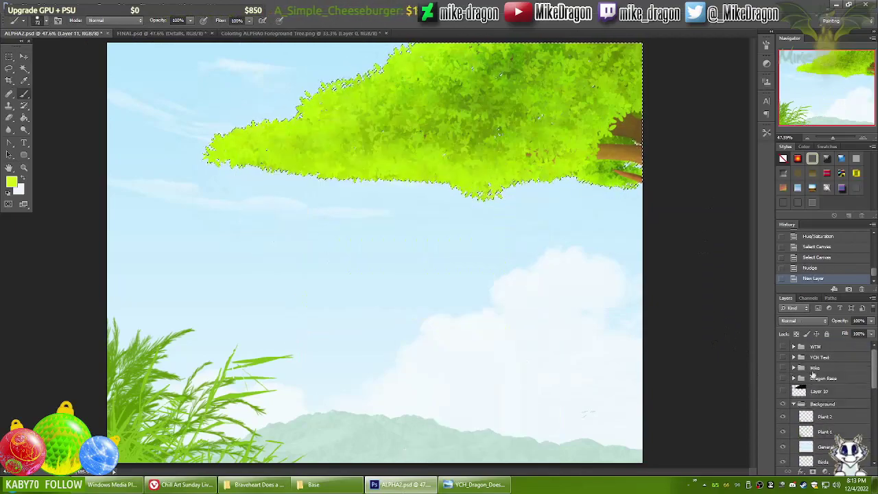
{"action": "key", "text": "alt+Tab"}
{"action": "key", "text": "alt+Tab"}
{"action": "key", "text": "x"}
{"action": "right_click", "coordinate": [357, 58]}
{"action": "key", "text": "Escape"}
{"action": "right_click", "coordinate": [522, 261]}
{"action": "key", "text": "Return"}
{"action": "mouse_move", "coordinate": [591, 270]}
{"action": "left_mouse_down"}
{"action": "mouse_move", "coordinate": [541, 284]}
{"action": "mouse_move", "coordinate": [372, 255]}
{"action": "left_mouse_up"}
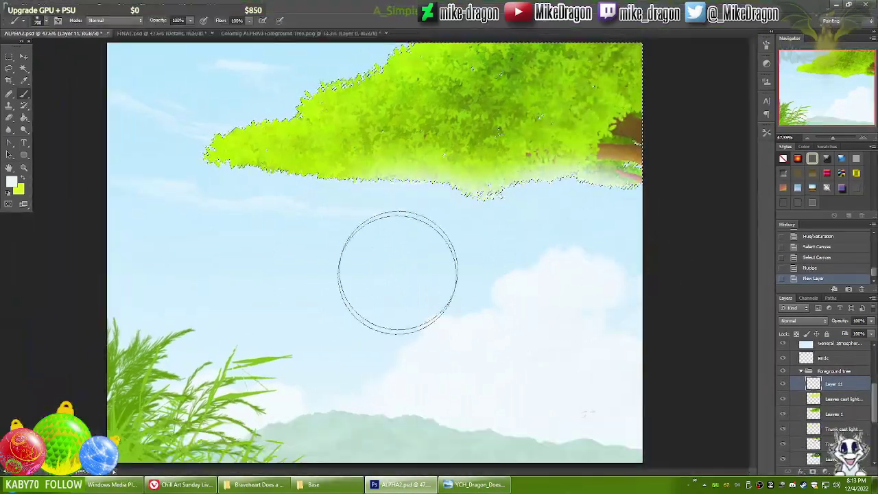
{"action": "key", "text": "ctrl+alt+z"}
{"action": "key", "text": "ctrl+alt+z"}
- Brush white light along the lower and left edges of the selected foreground tree, enlarging the brush from 700 to 1000 px
{"action": "key", "text": "ctrl+minus"}
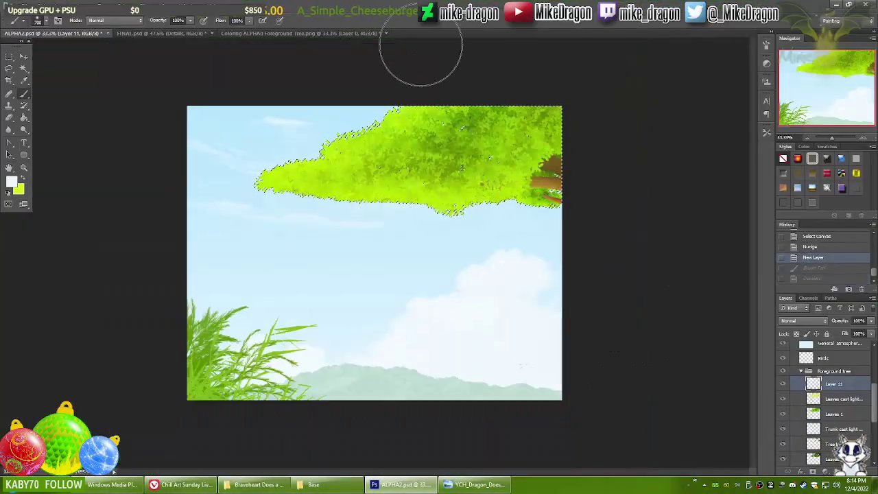
{"action": "left_click_drag", "start_coordinate": [237, 271], "coordinate": [284, 249]}
{"action": "mouse_move", "coordinate": [542, 253]}
{"action": "left_mouse_down"}
{"action": "mouse_move", "coordinate": [409, 269]}
{"action": "mouse_move", "coordinate": [270, 243]}
{"action": "left_mouse_up"}
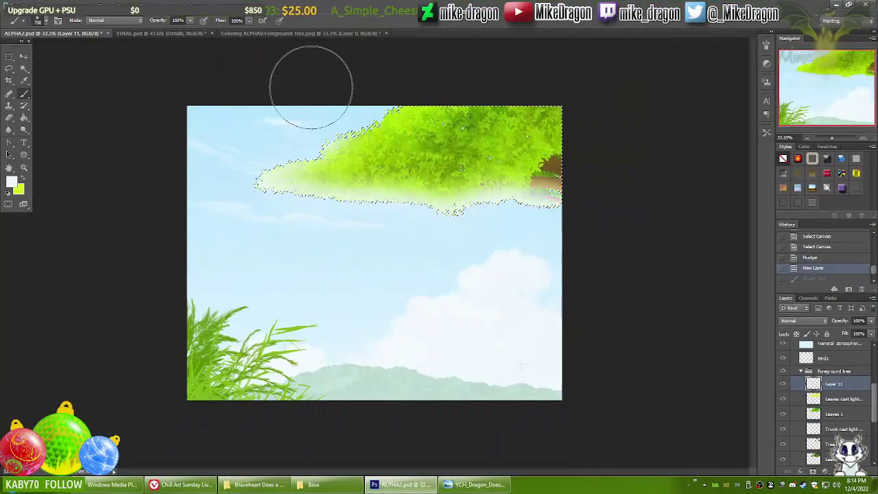
{"action": "left_click_drag", "start_coordinate": [310, 90], "coordinate": [226, 254]}
{"action": "right_click", "coordinate": [297, 112]}
{"action": "key", "text": "Return"}
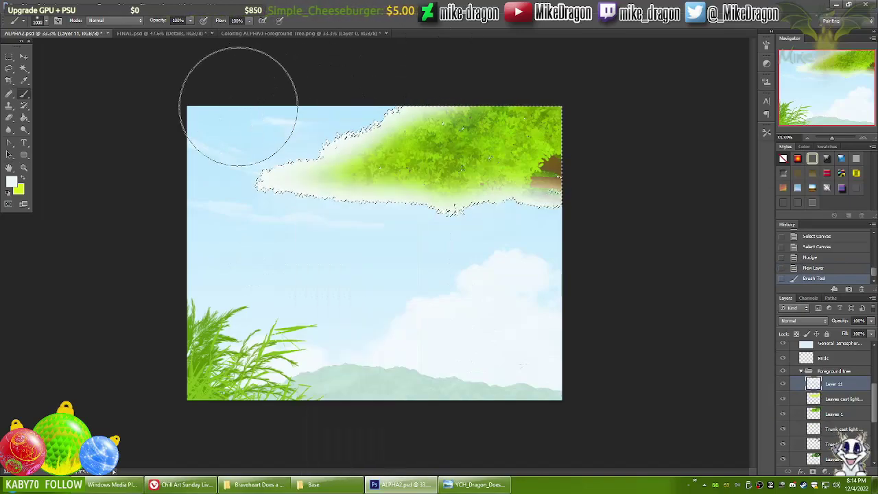
{"action": "left_click_drag", "start_coordinate": [244, 100], "coordinate": [528, 120]}
- Deselect, paste the Overlay light style onto the tree's new light layer, and show the Mike group
{"action": "key", "text": "ctrl+d"}
{"action": "right_click", "coordinate": [833, 383]}
{"action": "left_click", "coordinate": [823, 253]}
{"action": "scroll", "coordinate": [823, 384], "scroll_direction": "up", "scroll_amount": 3}
{"action": "left_click", "coordinate": [786, 382]}
{"action": "key", "text": "ctrl+0"}
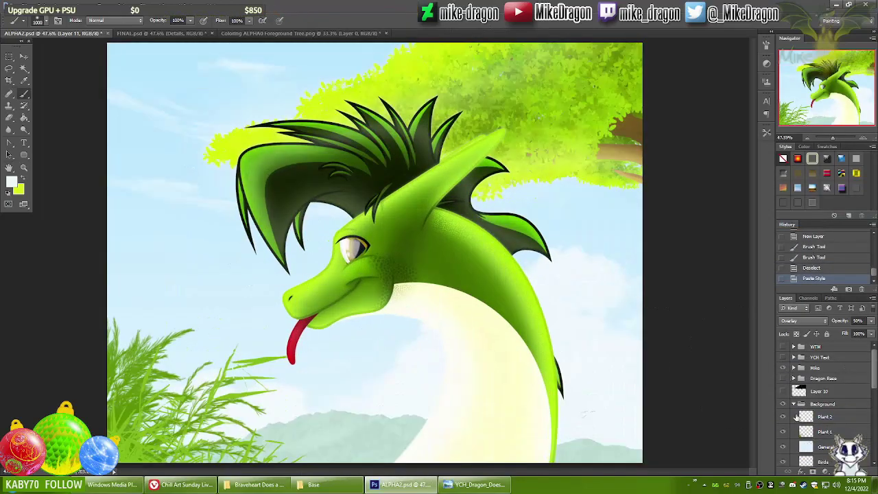
- Compare the tree with its light layer shown and hidden, and check that layer's Outer Glow settings
{"action": "scroll", "coordinate": [786, 394], "scroll_direction": "down", "scroll_amount": 3}
{"action": "key", "text": "ctrl+minus"}
{"action": "key", "text": "ctrl+minus"}
{"action": "key", "text": "ctrl+minus"}
{"action": "key", "text": "ctrl+minus"}
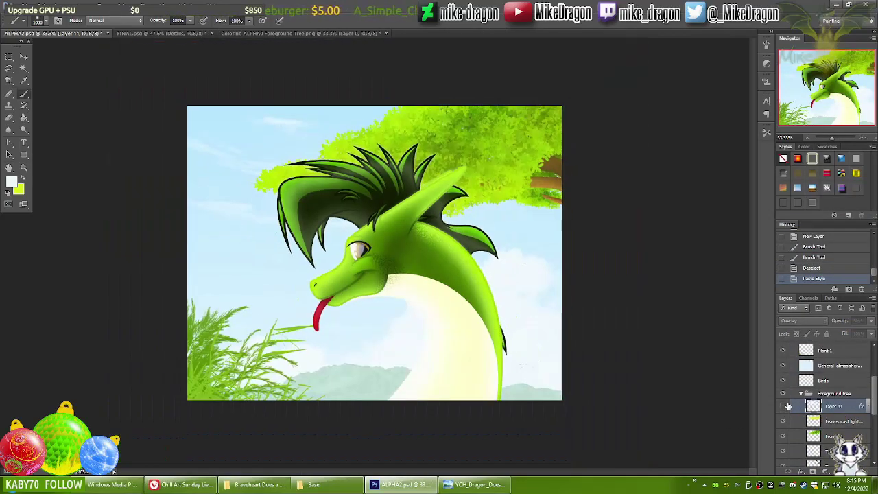
{"action": "key", "text": "ctrl+plus"}
{"action": "key", "text": "ctrl+plus"}
{"action": "key", "text": "ctrl+plus"}
{"action": "key", "text": "ctrl+plus"}
{"action": "key", "text": "ctrl+plus"}
{"action": "double_click", "coordinate": [861, 406]}
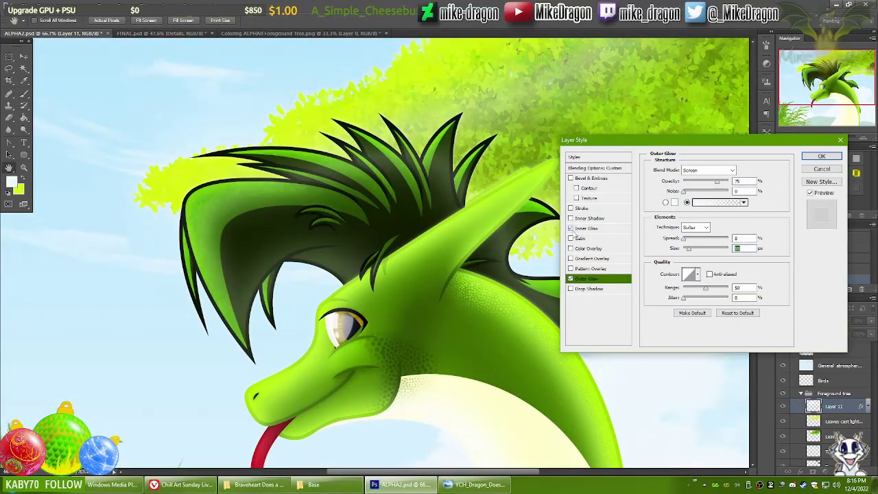
{"action": "key", "text": "Return"}
- Try blend modes such as Color Burn, Normal, Overlay and Exclusion on the tree's light layer
{"action": "key", "text": "ctrl+minus"}
{"action": "key", "text": "ctrl+minus"}
{"action": "key", "text": "ctrl+minus"}
{"action": "left_click", "coordinate": [804, 320]}
{"action": "left_click", "coordinate": [804, 260]}
{"action": "left_click", "coordinate": [804, 320]}
{"action": "left_click", "coordinate": [804, 111]}
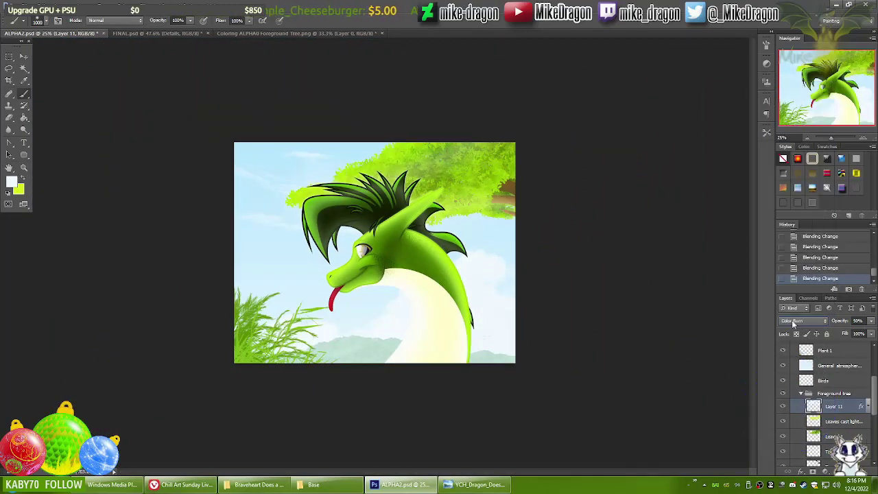
{"action": "scroll", "coordinate": [783, 321], "scroll_direction": "down", "scroll_amount": 1}
{"action": "key", "text": "ctrl+0"}
{"action": "left_click", "coordinate": [804, 320]}
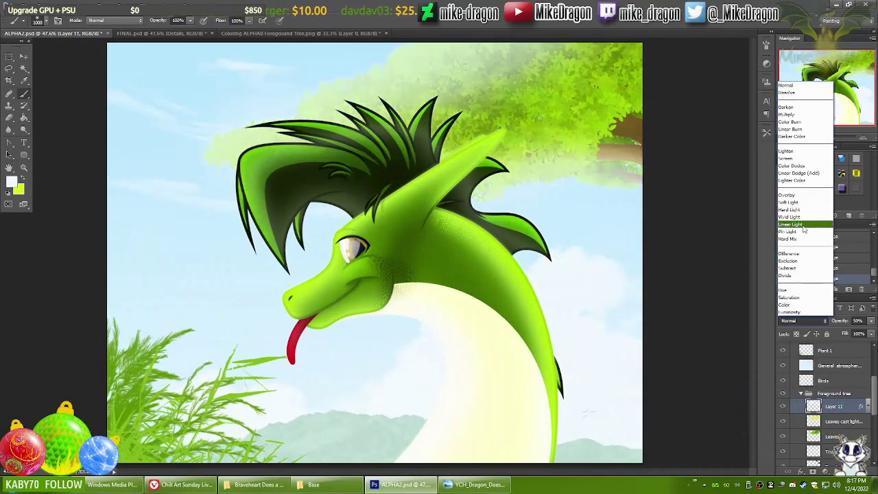
{"action": "left_click", "coordinate": [804, 219]}
{"action": "left_click", "coordinate": [804, 320]}
{"action": "left_click", "coordinate": [814, 322]}
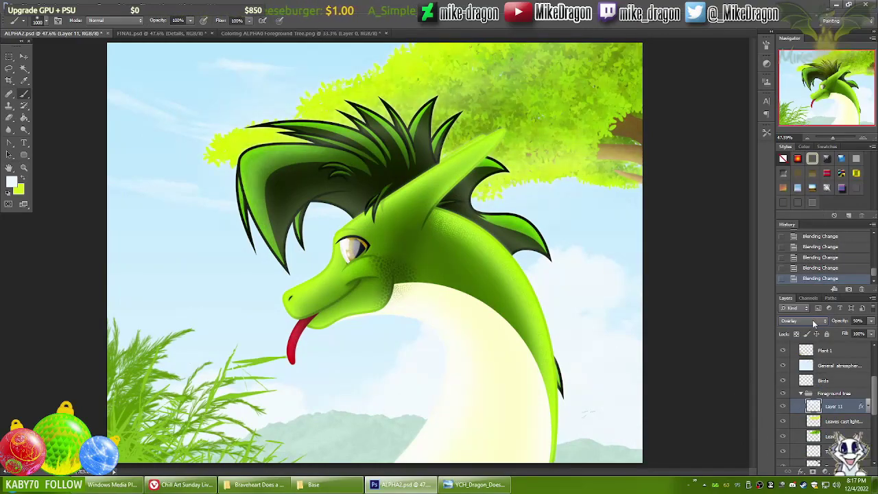
{"action": "left_click", "coordinate": [804, 320]}
{"action": "left_click", "coordinate": [803, 264]}
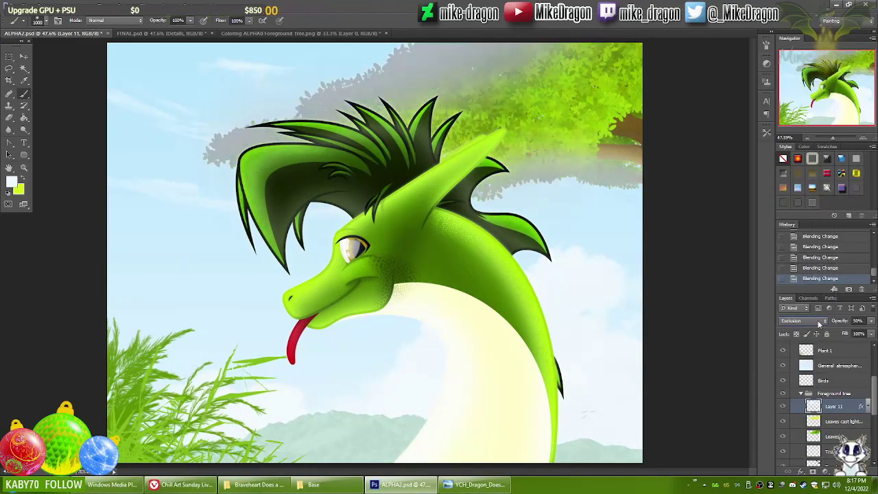
- Set the tree's light layer to Soft Light at 30% opacity and rename it Tree light effect 30%
{"action": "scroll", "coordinate": [816, 321], "scroll_direction": "down", "scroll_amount": 3}
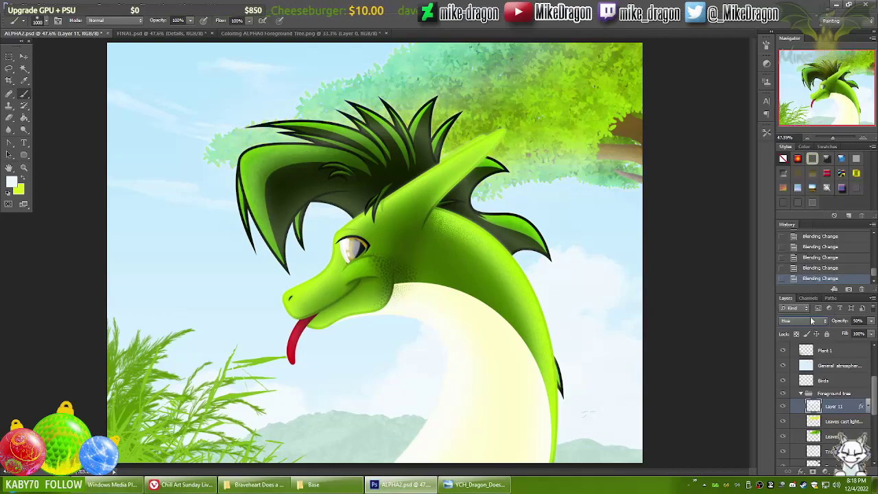
{"action": "scroll", "coordinate": [808, 322], "scroll_direction": "up", "scroll_amount": 12}
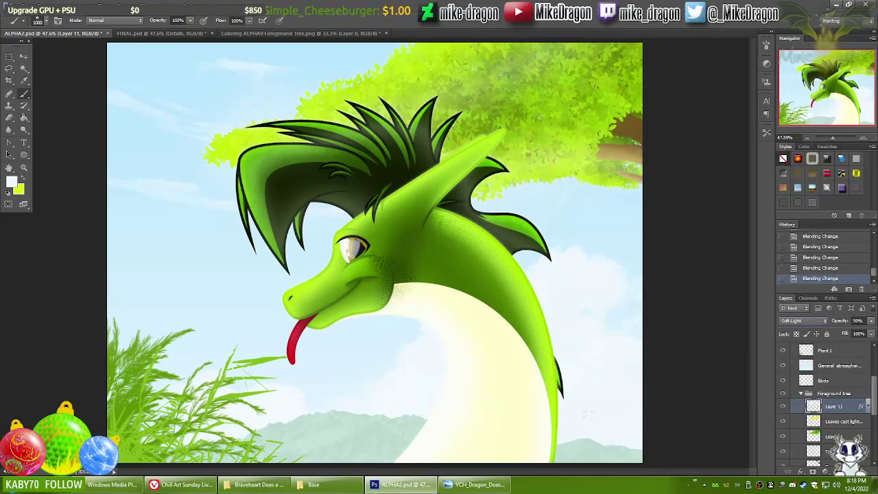
{"action": "scroll", "coordinate": [859, 320], "scroll_direction": "down", "scroll_amount": 7}
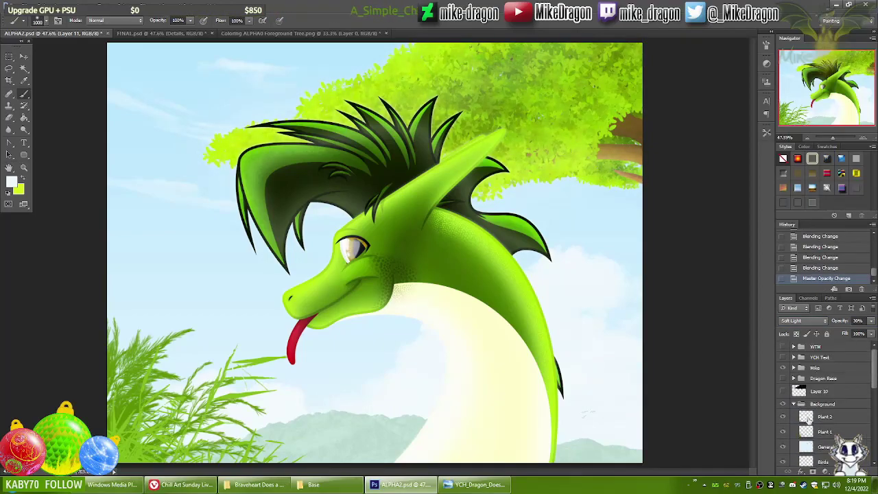
{"action": "scroll", "coordinate": [789, 400], "scroll_direction": "down", "scroll_amount": 1}
{"action": "key", "text": "Return"}
- Duplicate the Tree light effect 30% layer into the Foreground tree group of FINAL.psd and collapse the group
{"action": "key", "text": "ctrl+Tab"}
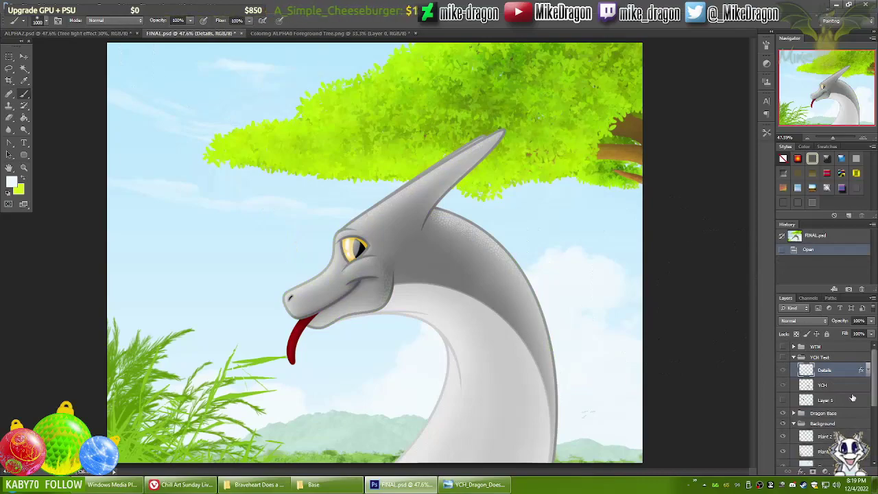
{"action": "key", "text": "ctrl+Tab"}
{"action": "right_click", "coordinate": [814, 381]}
{"action": "key", "text": "Escape"}
{"action": "key", "text": "ctrl+Tab"}
{"action": "key", "text": "ctrl+Tab"}
{"action": "key", "text": "ctrl+Tab"}
{"action": "key", "text": "ctrl+Tab"}
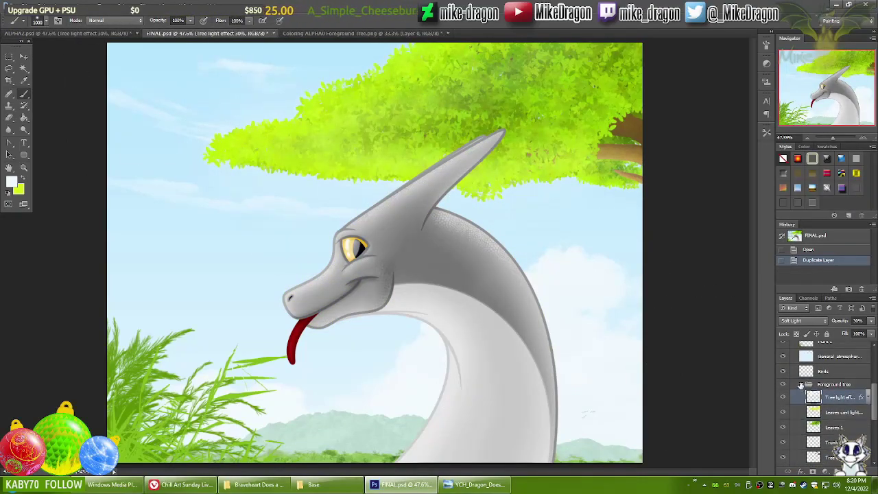
{"action": "left_click", "coordinate": [793, 375]}
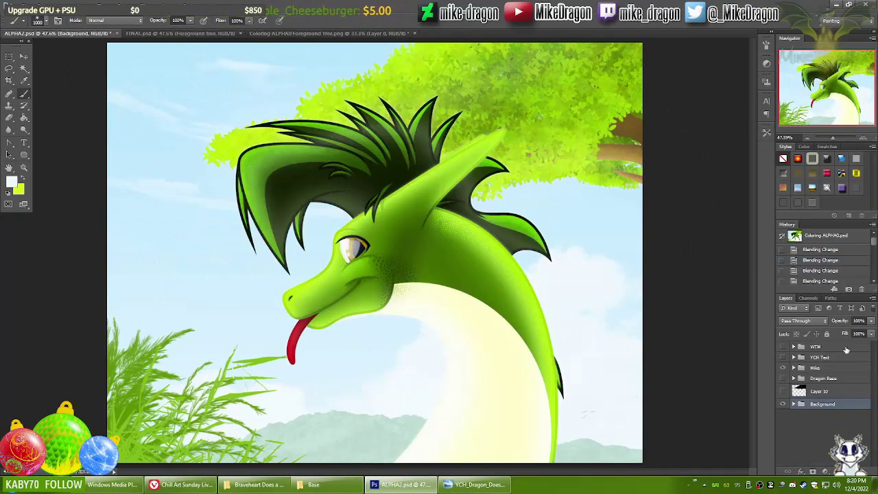
- Try erasing part of the Head light effects 50% layer over the small mane hairs in ALPHA2.psd
{"action": "key", "text": "ctrl+plus"}
{"action": "key", "text": "ctrl+plus"}
{"action": "key", "text": "ctrl+plus"}
{"action": "key", "text": "ctrl+plus"}
{"action": "key", "text": "ctrl+plus"}
{"action": "left_click", "coordinate": [794, 403]}
{"action": "scroll", "coordinate": [823, 384], "scroll_direction": "down", "scroll_amount": 3}
{"action": "left_click", "coordinate": [833, 397]}
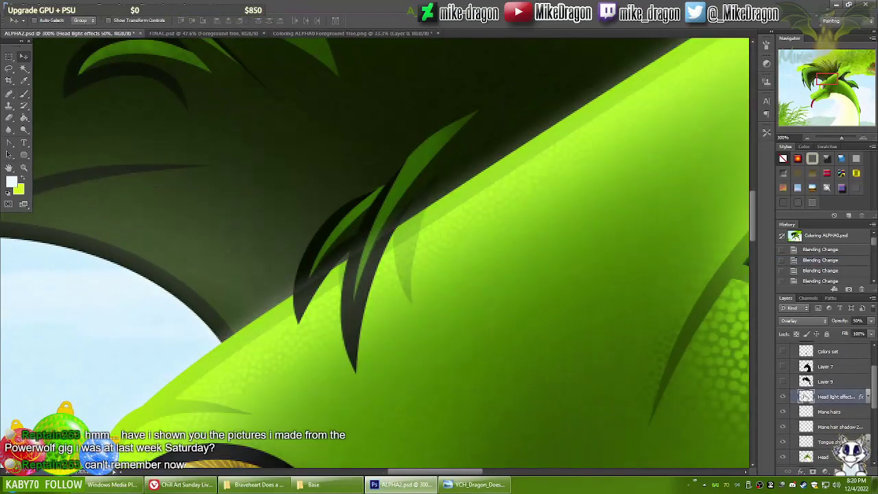
{"action": "key", "text": "e"}
{"action": "right_click", "coordinate": [359, 221]}
{"action": "left_click", "coordinate": [355, 255]}
{"action": "key", "text": "ctrl+z"}
- Select the outline of the Mane hairs layer, erase the Head light effects 50% layer inside it, and deselect
{"action": "scroll", "coordinate": [829, 398], "scroll_direction": "down", "scroll_amount": 3}
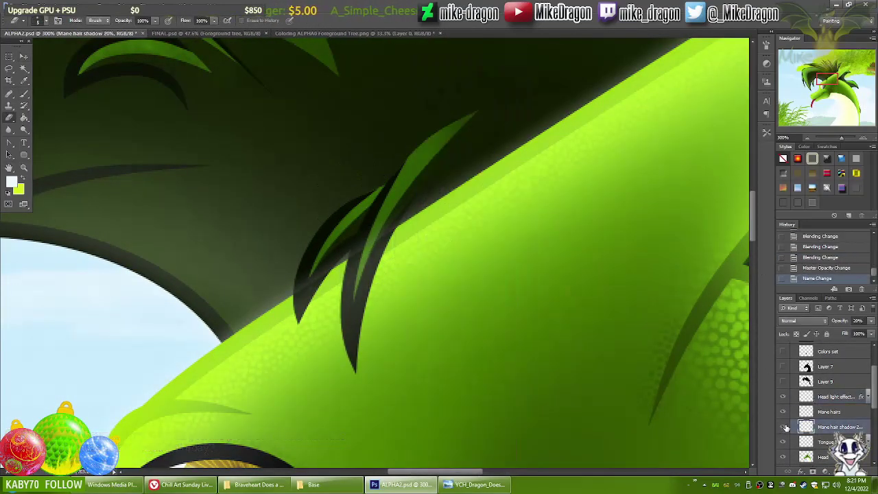
{"action": "left_click", "coordinate": [856, 410]}
{"action": "scroll", "coordinate": [830, 409], "scroll_direction": "up", "scroll_amount": 3}
{"action": "left_click", "coordinate": [829, 412]}
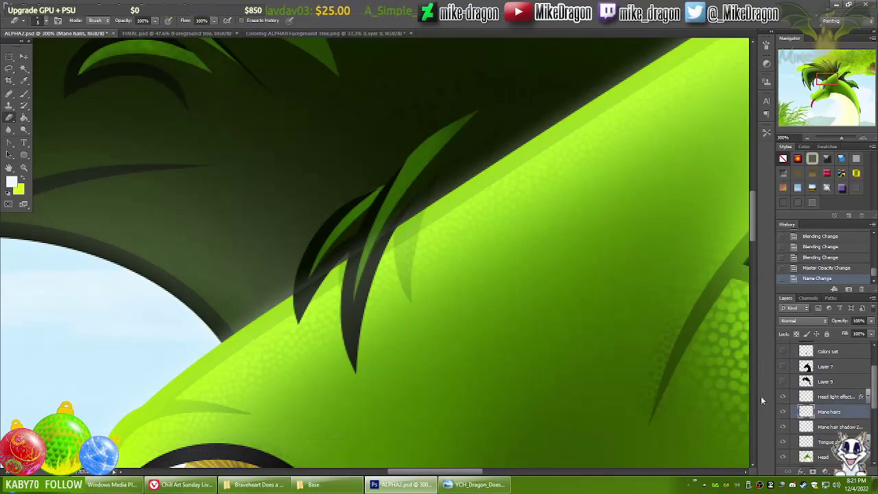
{"action": "key", "text": "v"}
{"action": "key", "text": "ctrl+a"}
{"action": "key", "text": "ctrl+a"}
{"action": "key", "text": "Up"}
{"action": "key", "text": "alt+]"}
{"action": "key", "text": "e"}
{"action": "left_click_drag", "start_coordinate": [384, 179], "coordinate": [531, 78]}
{"action": "key", "text": "ctrl+d"}
- Duplicate the Mane hairs layer and darken the copy with Hue/Saturation
{"action": "key", "text": "ctrl+minus"}
{"action": "key", "text": "alt+bracketleft"}
{"action": "key", "text": "ctrl+j"}
{"action": "key", "text": "ctrl+u"}
{"action": "left_click_drag", "start_coordinate": [597, 329], "coordinate": [555, 329]}
{"action": "key", "text": "Return"}
- Select the mane hairs' outline and add a new layer beneath the Mane hairs copy
{"action": "key", "text": "ctrl+a"}
{"action": "key", "text": "v"}
{"action": "key", "text": "Up"}
{"action": "key", "text": "ctrl+shift+alt+n"}
- Brush yellow-green light over the selected mane hairs on the new layer with a soft 200 px brush
{"action": "key", "text": "b"}
{"action": "key", "text": "ctrl+minus"}
{"action": "right_click", "coordinate": [432, 58]}
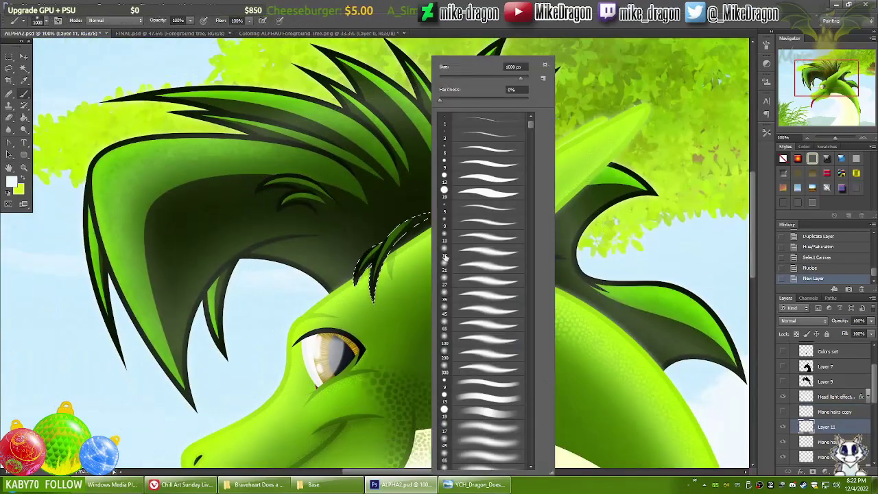
{"action": "key", "text": "Escape"}
{"action": "right_click", "coordinate": [409, 286]}
{"action": "key", "text": "Escape"}
{"action": "right_click", "coordinate": [352, 239]}
{"action": "key", "text": "Escape"}
{"action": "key", "text": "x"}
{"action": "left_click_drag", "start_coordinate": [299, 268], "coordinate": [373, 260]}
- Paste the Overlay light style onto the mane hairs' light layer and deselect
{"action": "right_click", "coordinate": [826, 427]}
{"action": "left_click", "coordinate": [825, 278]}
{"action": "key", "text": "ctrl+d"}
{"action": "key", "text": "ctrl+plus"}
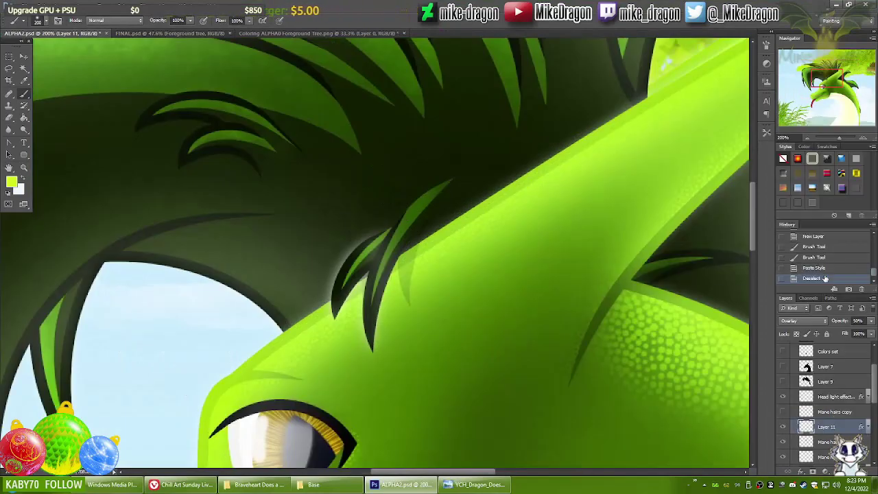
- Set the Outer Glow size of the mane hairs' light layer to 10 px
{"action": "double_click", "coordinate": [843, 427]}
{"action": "left_click", "coordinate": [589, 278]}
{"action": "double_click", "coordinate": [737, 249]}
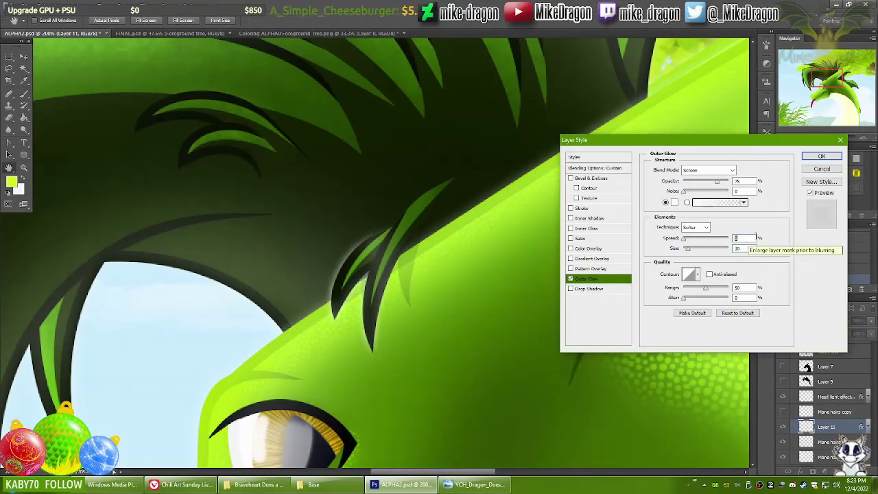
{"action": "type", "text": "10"}
{"action": "key", "text": "Return"}
{"action": "key", "text": "ctrl+minus"}
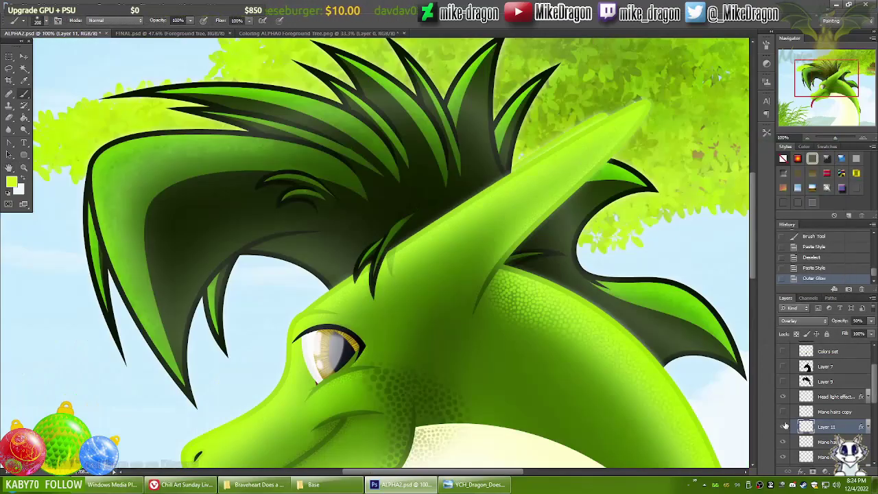
- Rename the mane hairs' light layer Mane hair light effect 50% and check the drawing against FINAL.psd
{"action": "key", "text": "Return"}
{"action": "key", "text": "ctrl+0"}
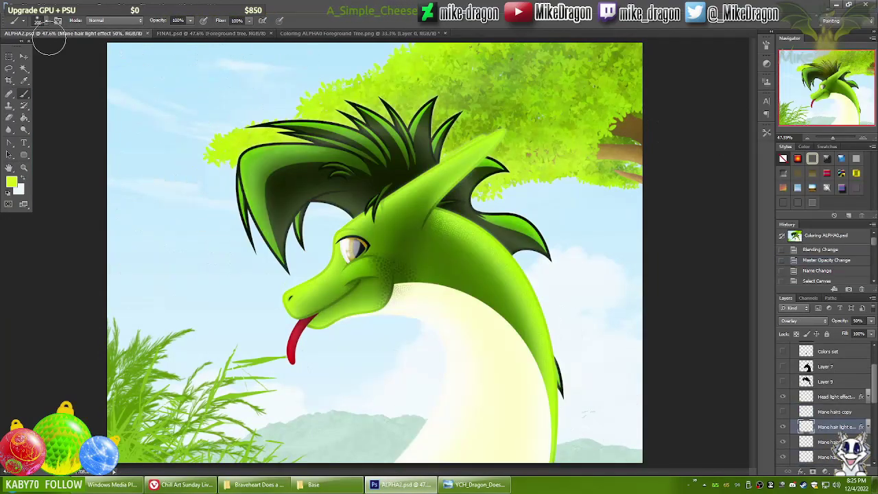
{"action": "key", "text": "v"}
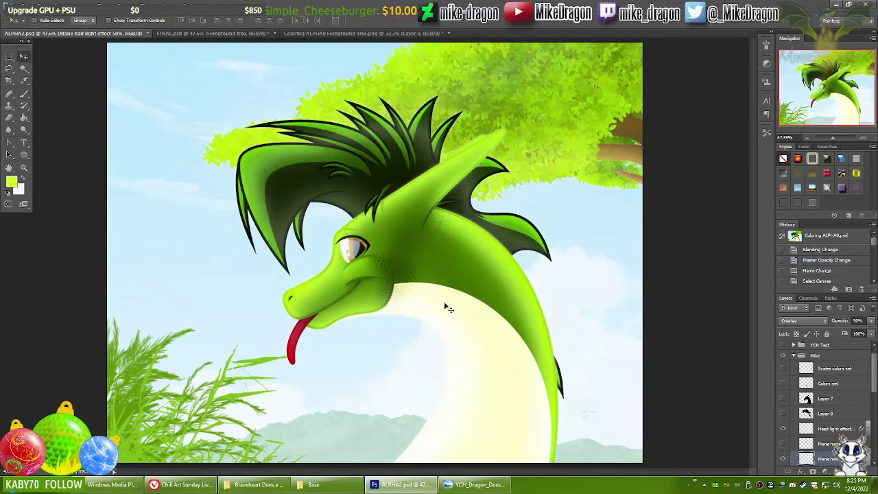
{"action": "key", "text": "ctrl+Tab"}
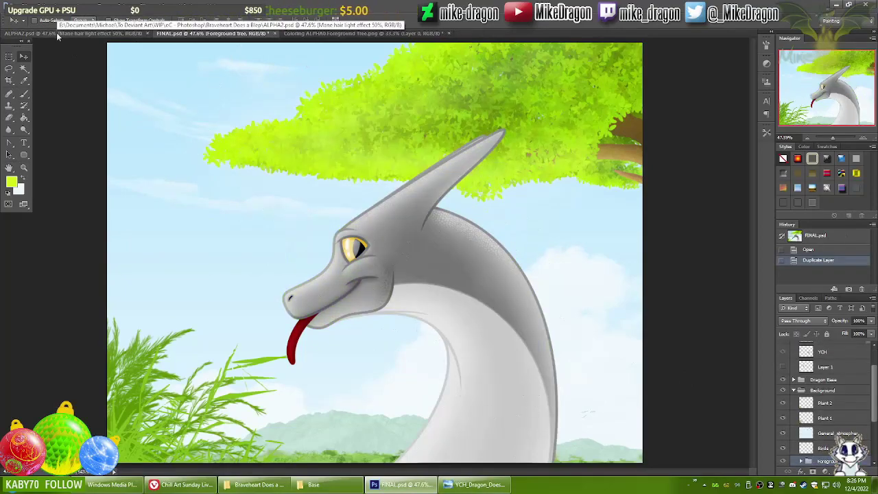
{"action": "key", "text": "ctrl+shift+Tab"}
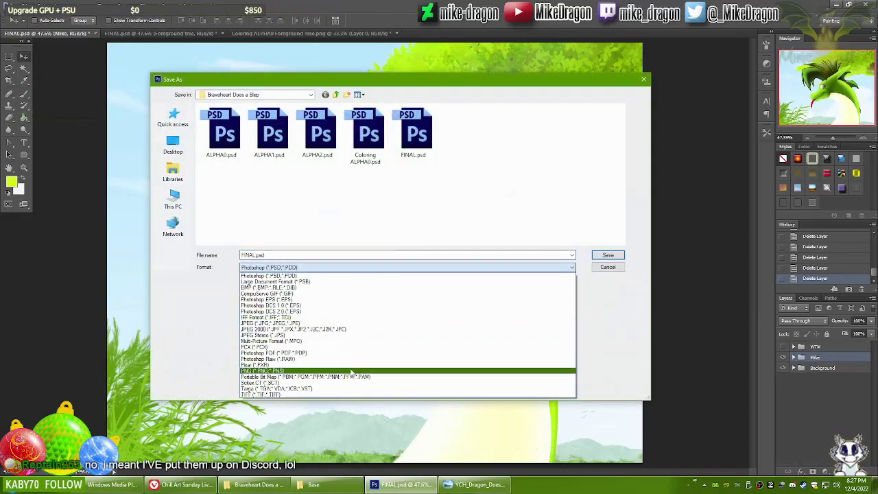
- Save a PNG copy named Braveheart_Does_a_Blep_by_MikeDragon and close the finished green dragon document
{"action": "left_click", "coordinate": [411, 366]}
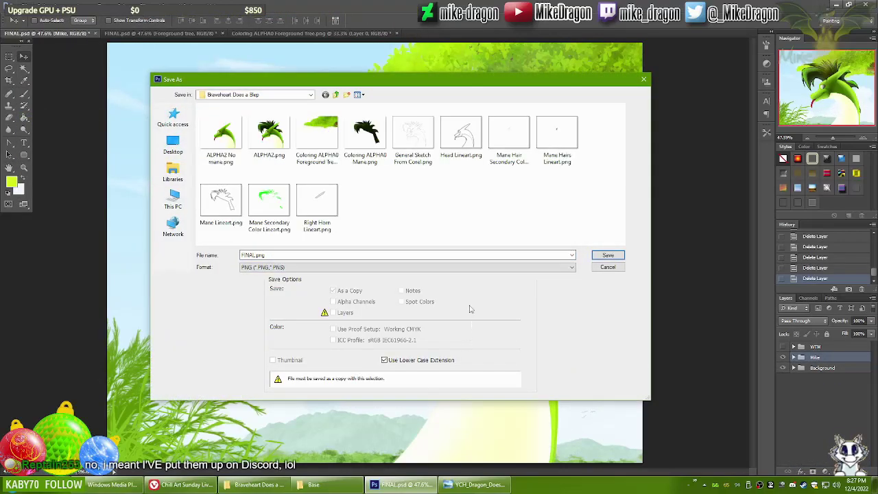
{"action": "left_click", "coordinate": [384, 255]}
{"action": "type", "text": "Blep_by_MikeDragon"}
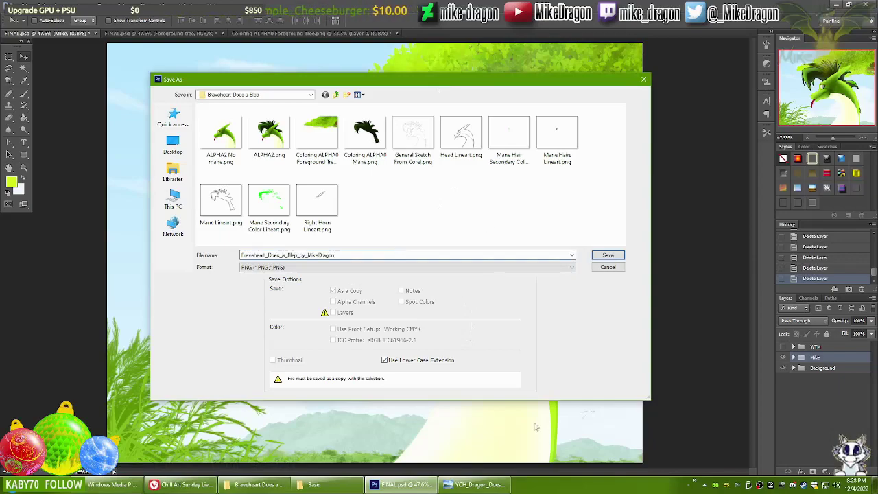
{"action": "key", "text": "Return"}
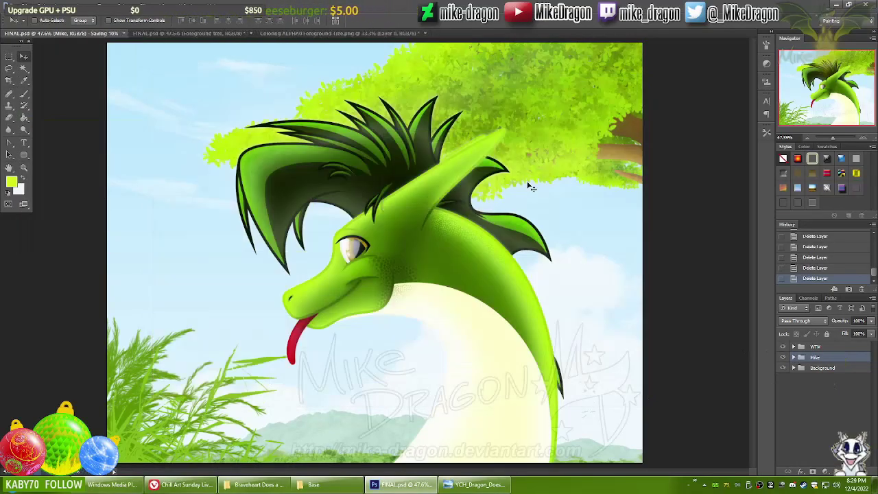
{"action": "left_click", "coordinate": [121, 34]}
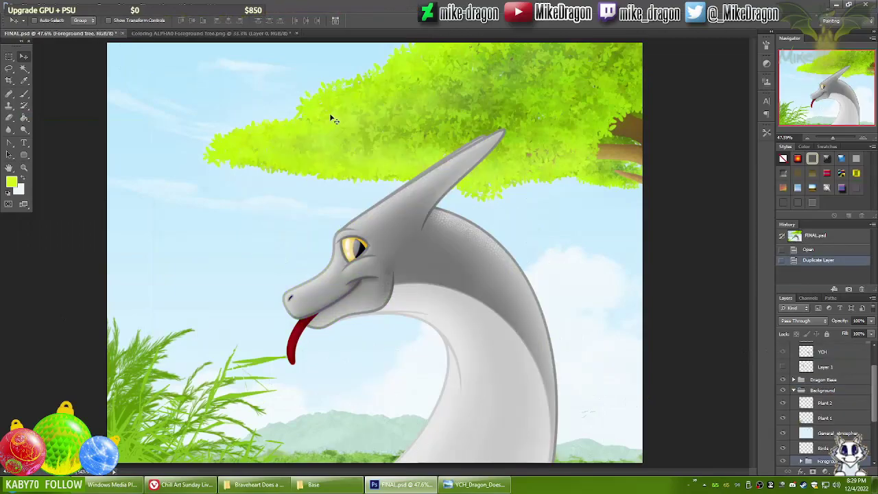
- Show the YCH Text layer group with the auction details over the base dragon in FINAL.psd
{"action": "scroll", "coordinate": [823, 398], "scroll_direction": "up", "scroll_amount": 2}
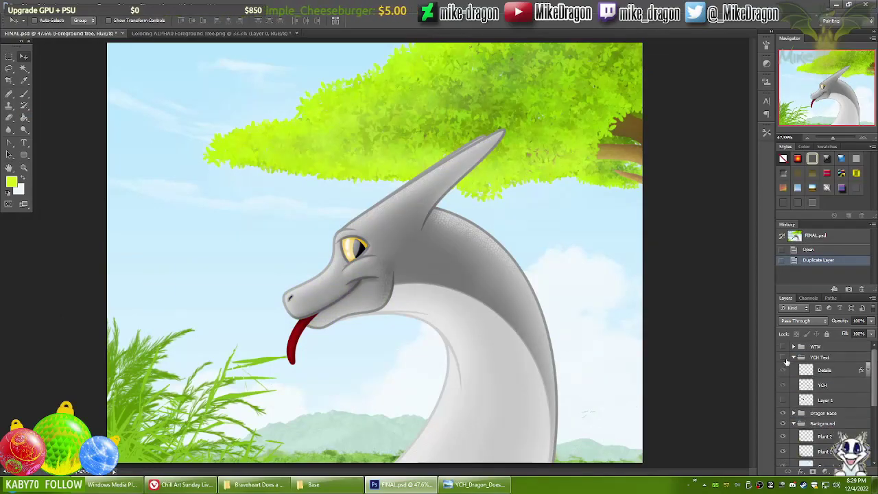
{"action": "left_click", "coordinate": [784, 360]}
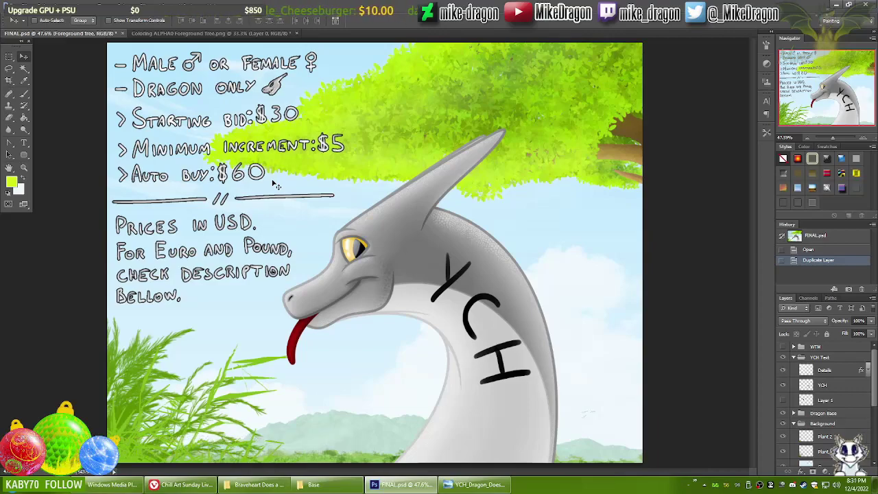
- Try crossing out the auction text with yellow-green brush strokes on the Details layer, undoing every stroke
{"action": "left_click", "coordinate": [825, 369]}
{"action": "key", "text": "b"}
{"action": "right_click", "coordinate": [731, 292]}
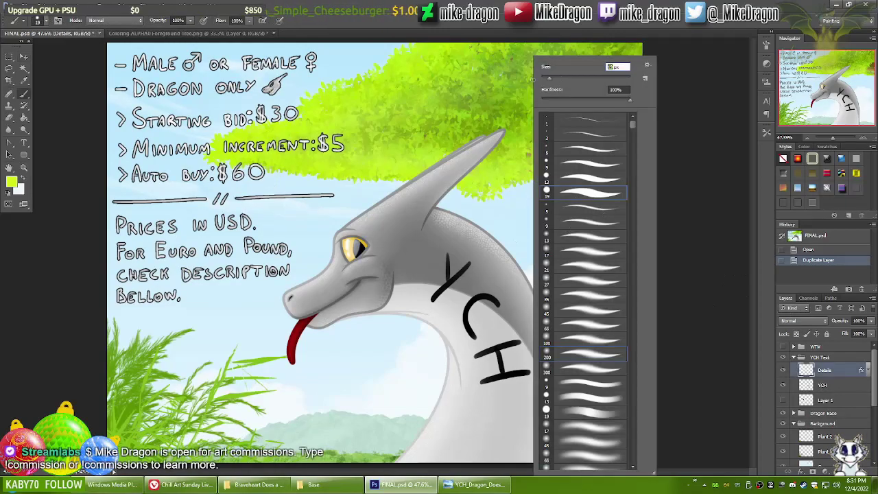
{"action": "double_click", "coordinate": [576, 137]}
{"action": "left_click_drag", "start_coordinate": [374, 75], "coordinate": [306, 118]}
{"action": "key", "text": "ctrl+z"}
{"action": "left_click_drag", "start_coordinate": [247, 103], "coordinate": [268, 125]}
{"action": "key", "text": "ctrl+z"}
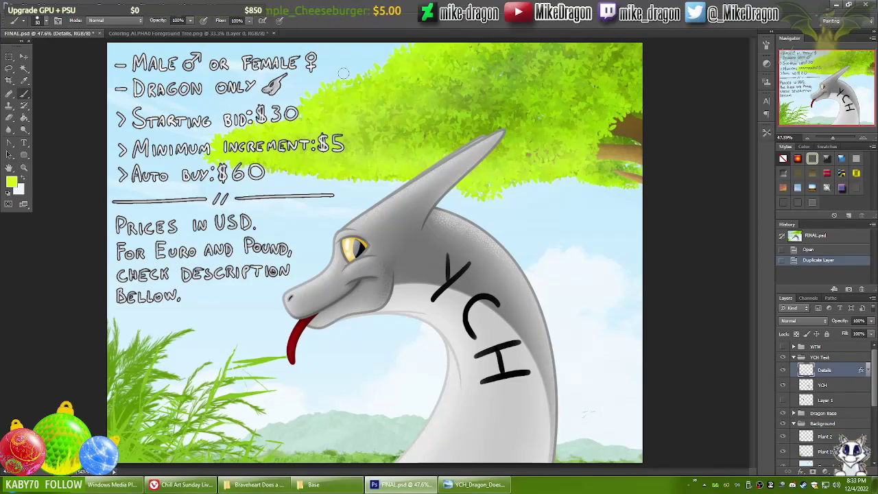
{"action": "left_click_drag", "start_coordinate": [200, 85], "coordinate": [120, 92]}
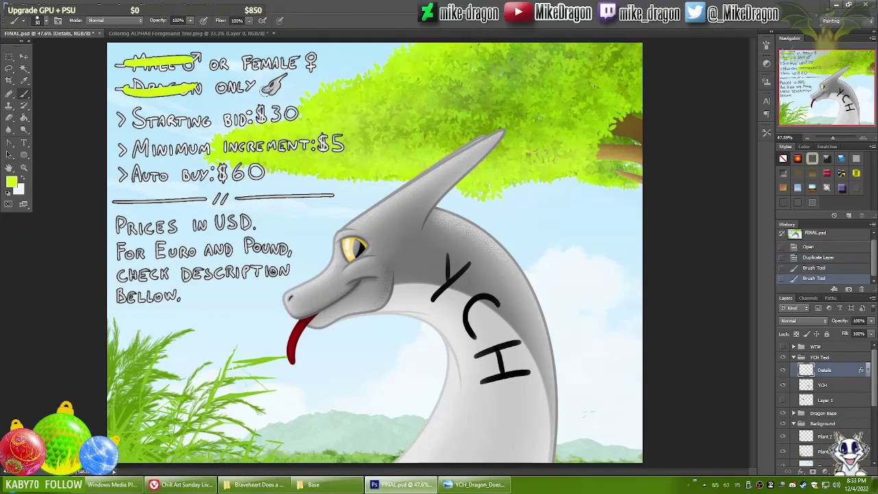
{"action": "key", "text": "ctrl+z"}
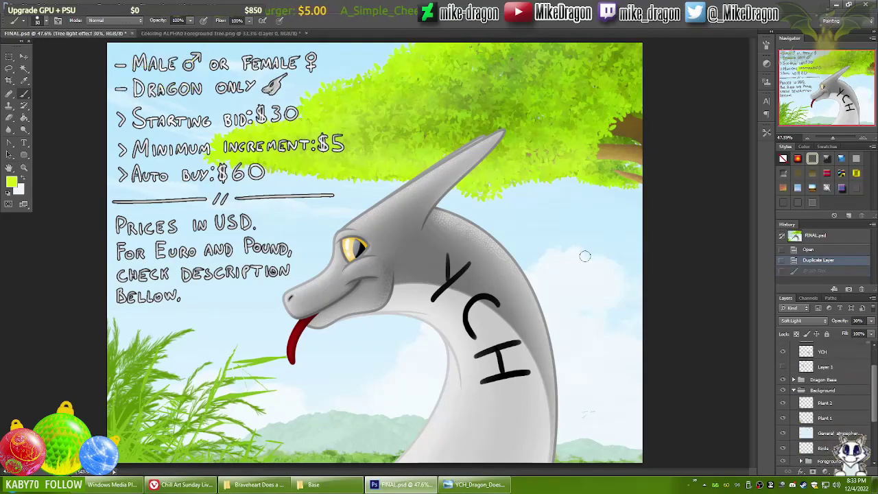
- Switch to the Base folder in File Explorer and open Workshop.png to examine the dragon line art
{"action": "key", "text": "alt+Tab"}
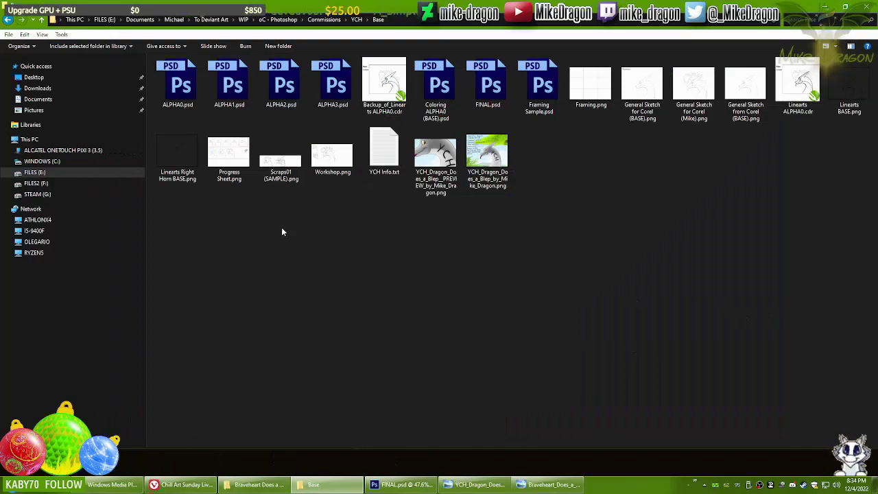
{"action": "double_click", "coordinate": [336, 162]}
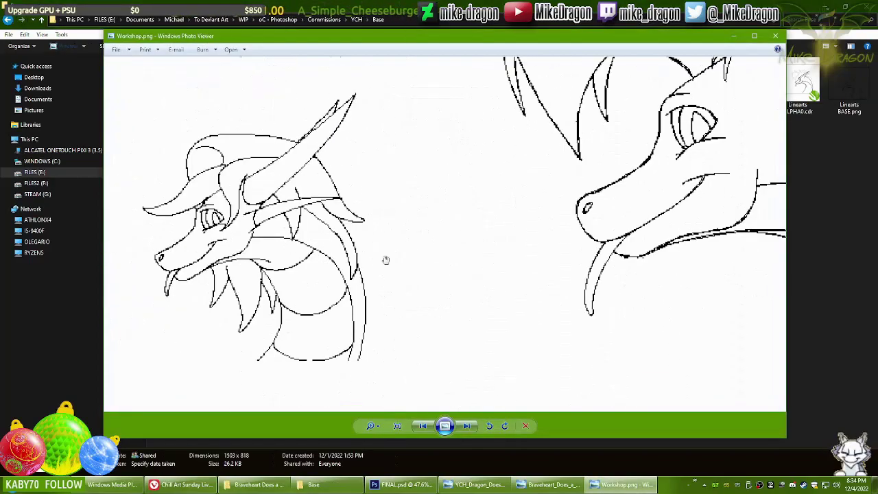
{"action": "scroll", "coordinate": [385, 259], "scroll_direction": "down", "scroll_amount": 5}
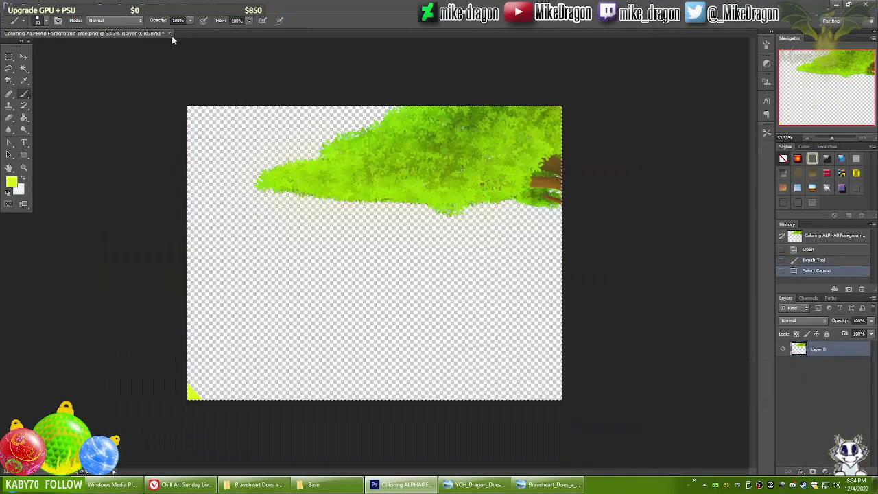
- Switch back to Photoshop and close the Coloring ALPHA0 Foreground Tree.png document
{"action": "left_click", "coordinate": [169, 34]}
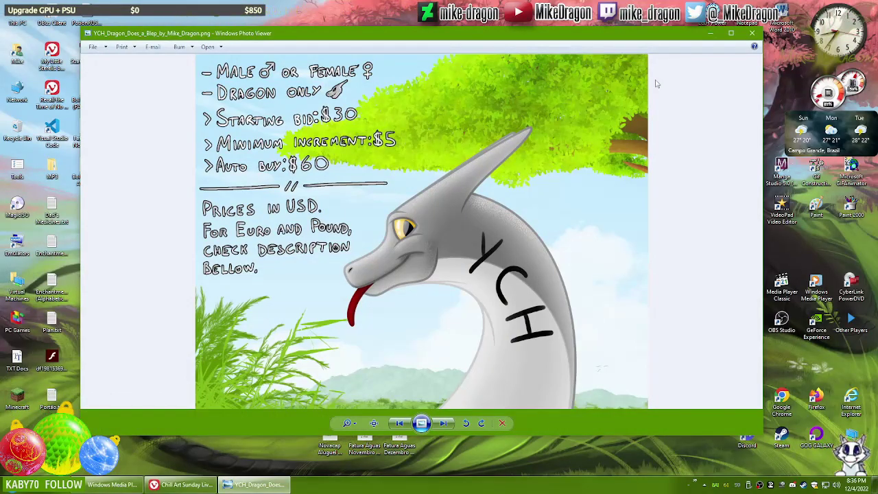
- Compare the YCH base picture with the finished Braveheart_Does_a_Blep_by_MikeDragon.png in Windows Photo Viewer
{"action": "key", "text": "alt+Up"}
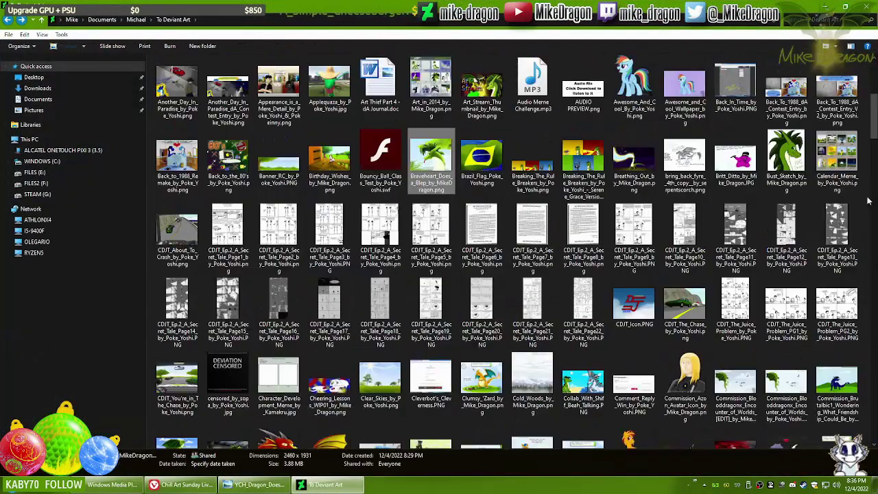
{"action": "key", "text": "alt+Tab"}
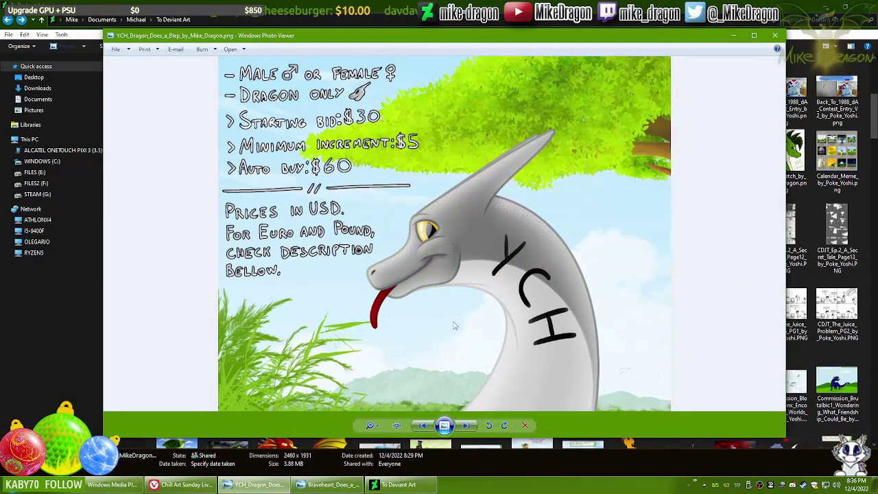
{"action": "left_click", "coordinate": [312, 488]}
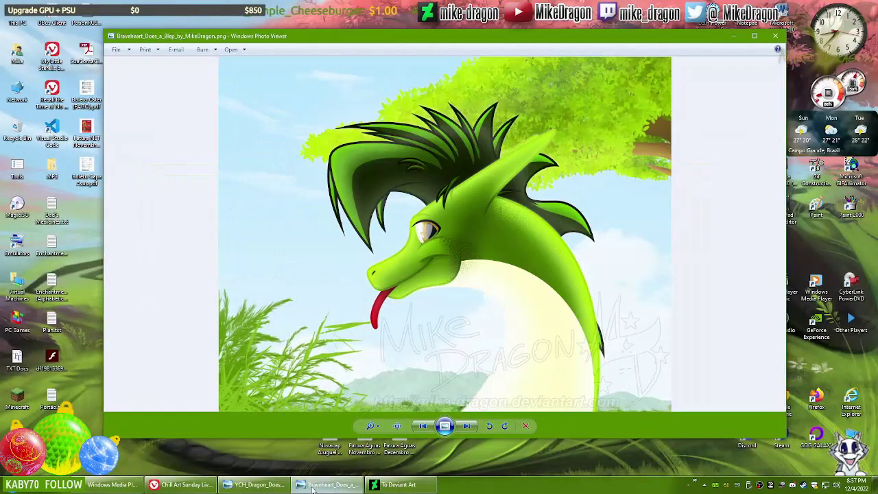